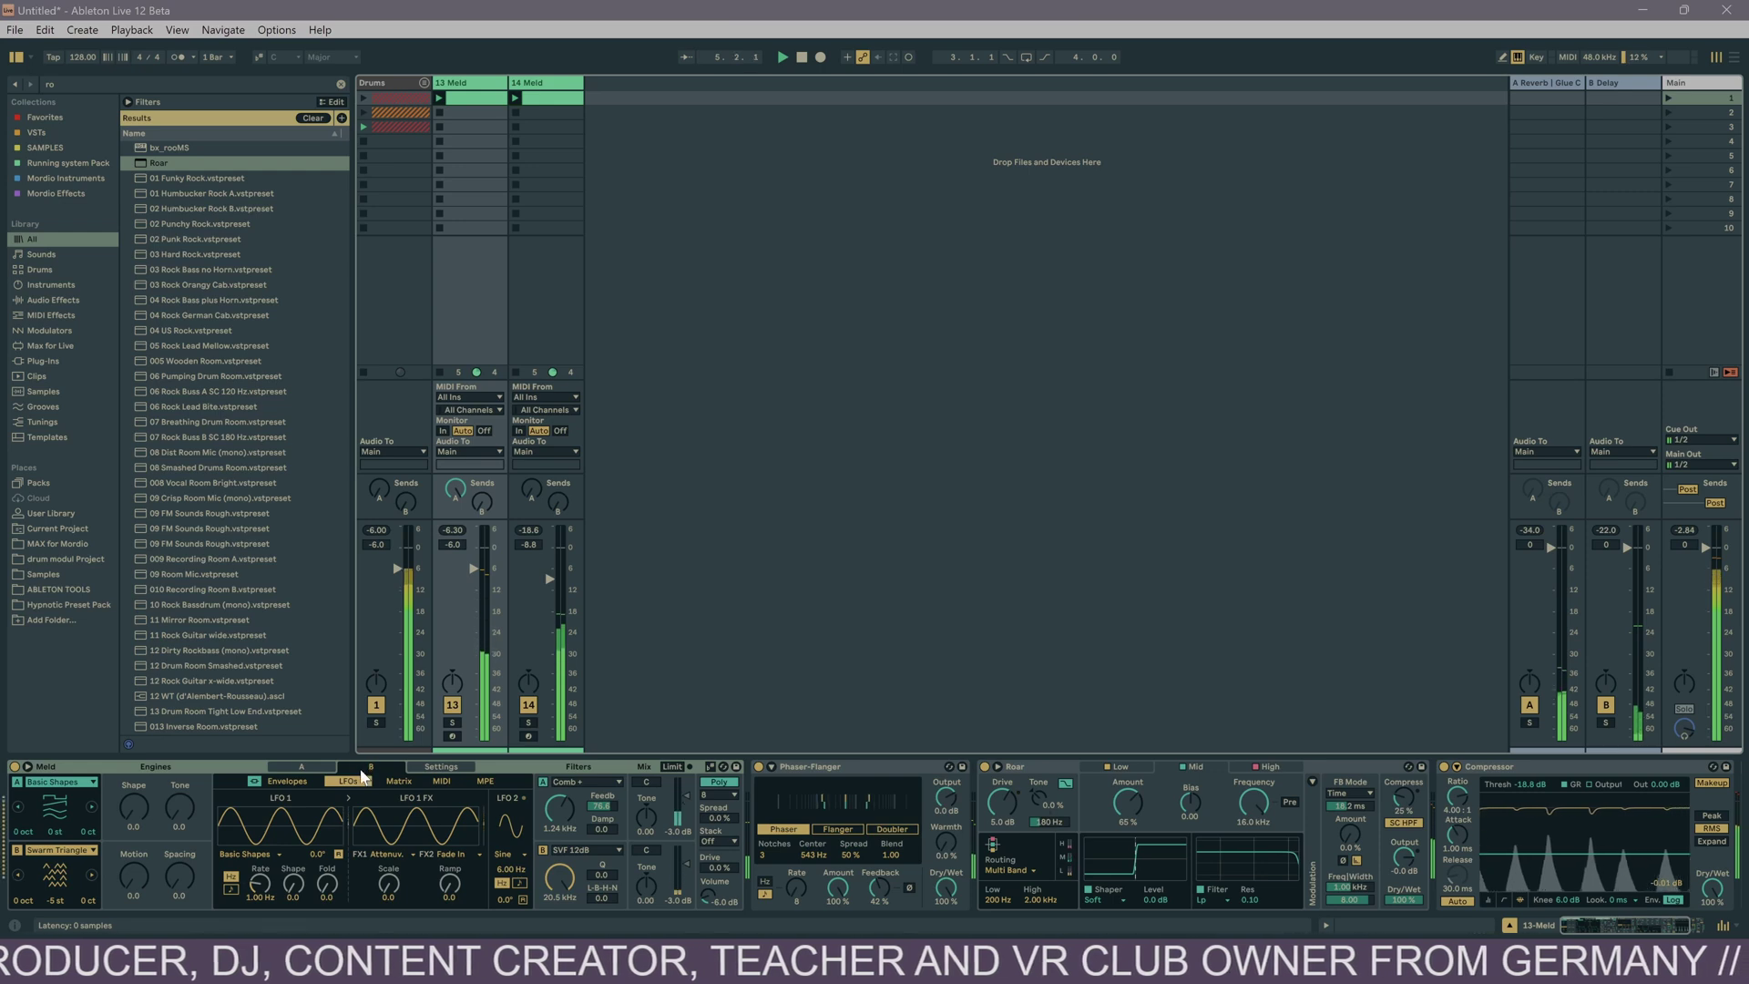
Step: Launch the second clip on the Drums track and stop the clip playing on the 13 Meld track
left_click(306, 763)
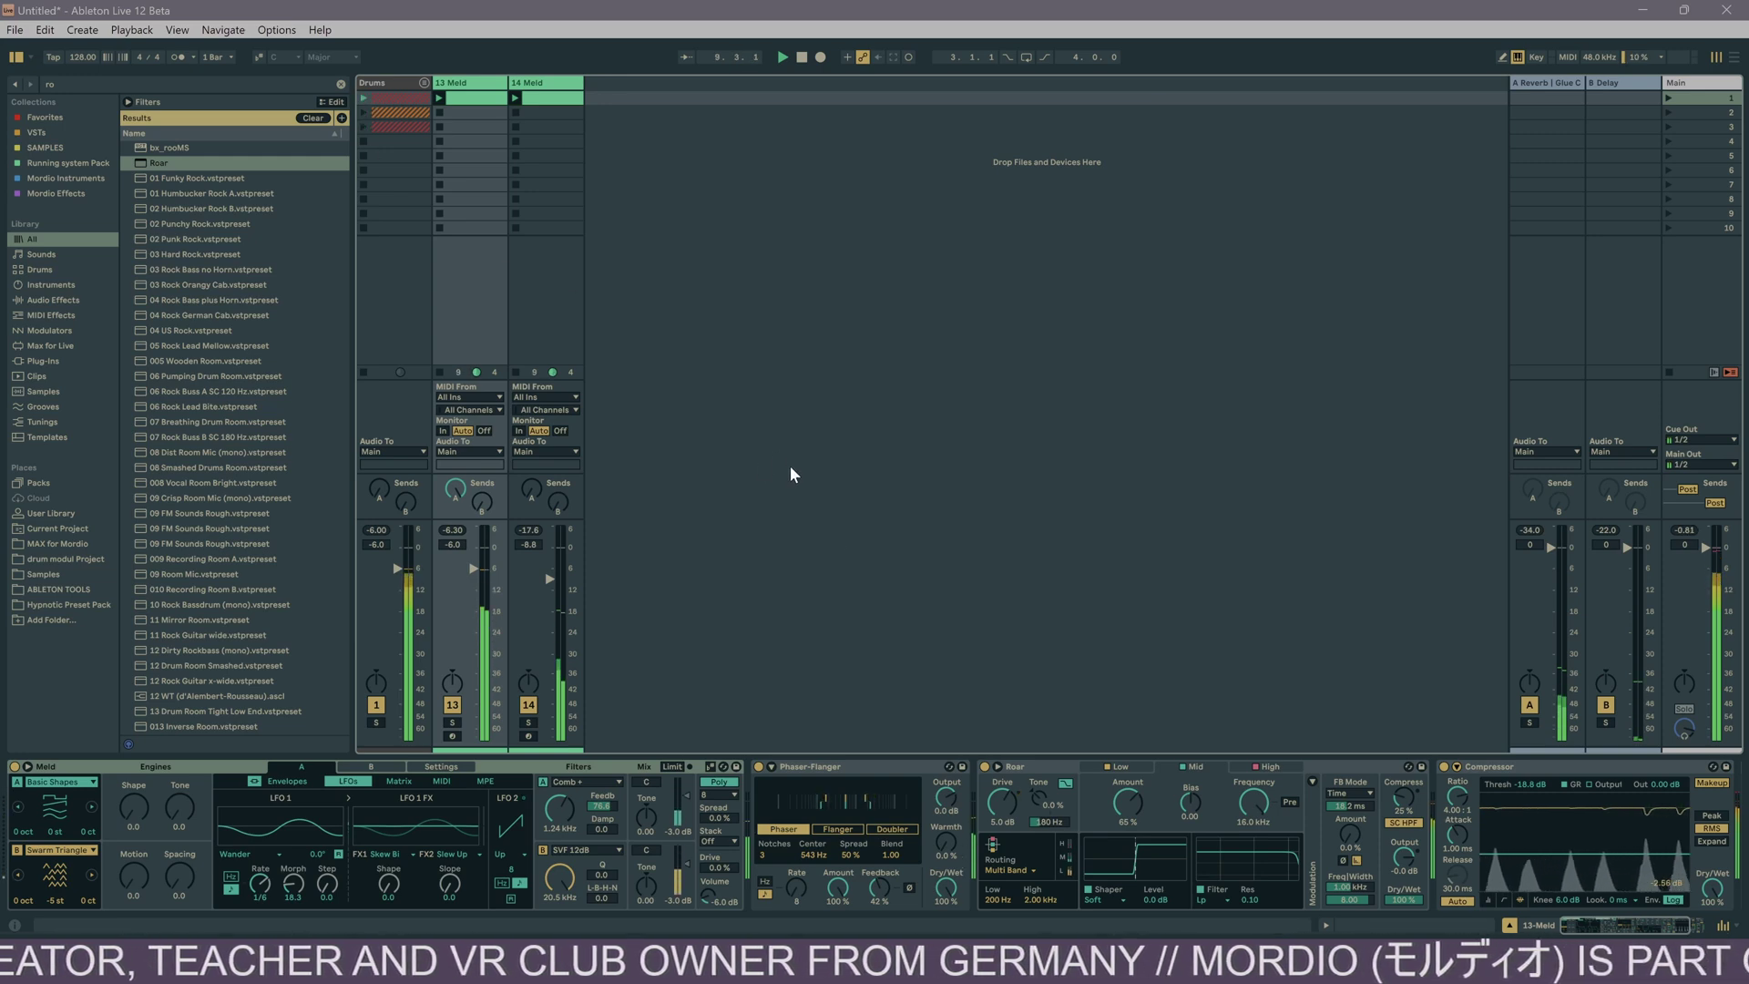
left_click(363, 112)
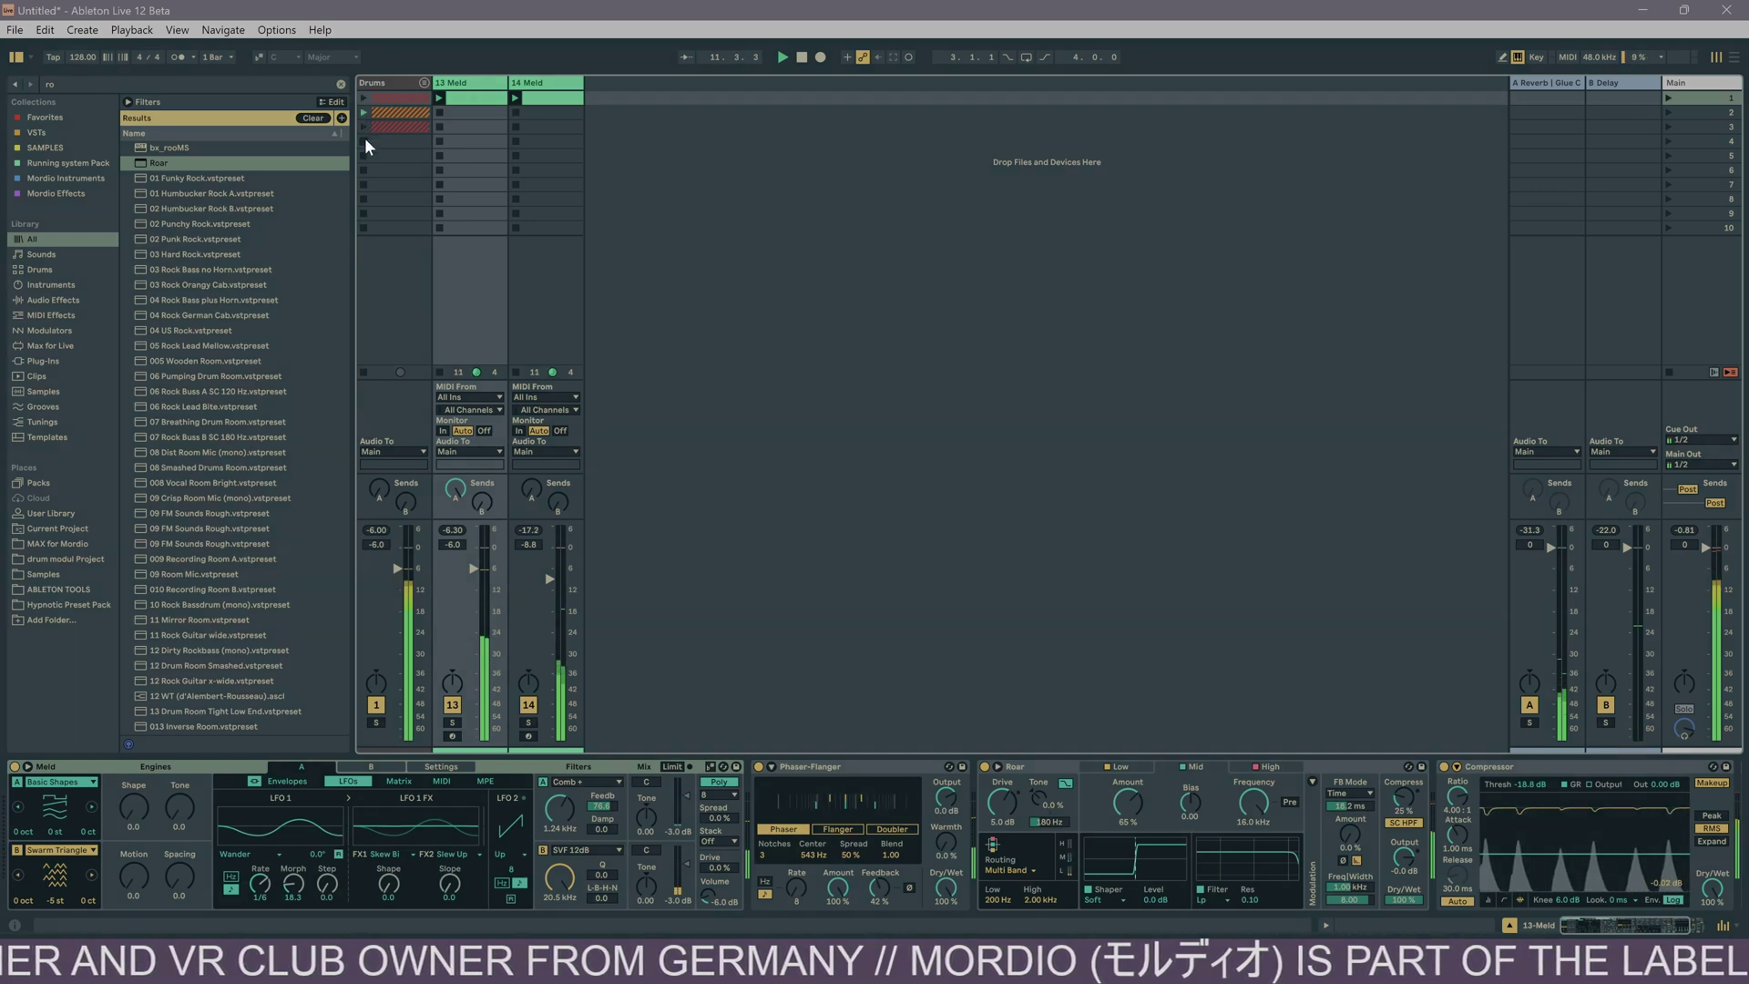
left_click(439, 110)
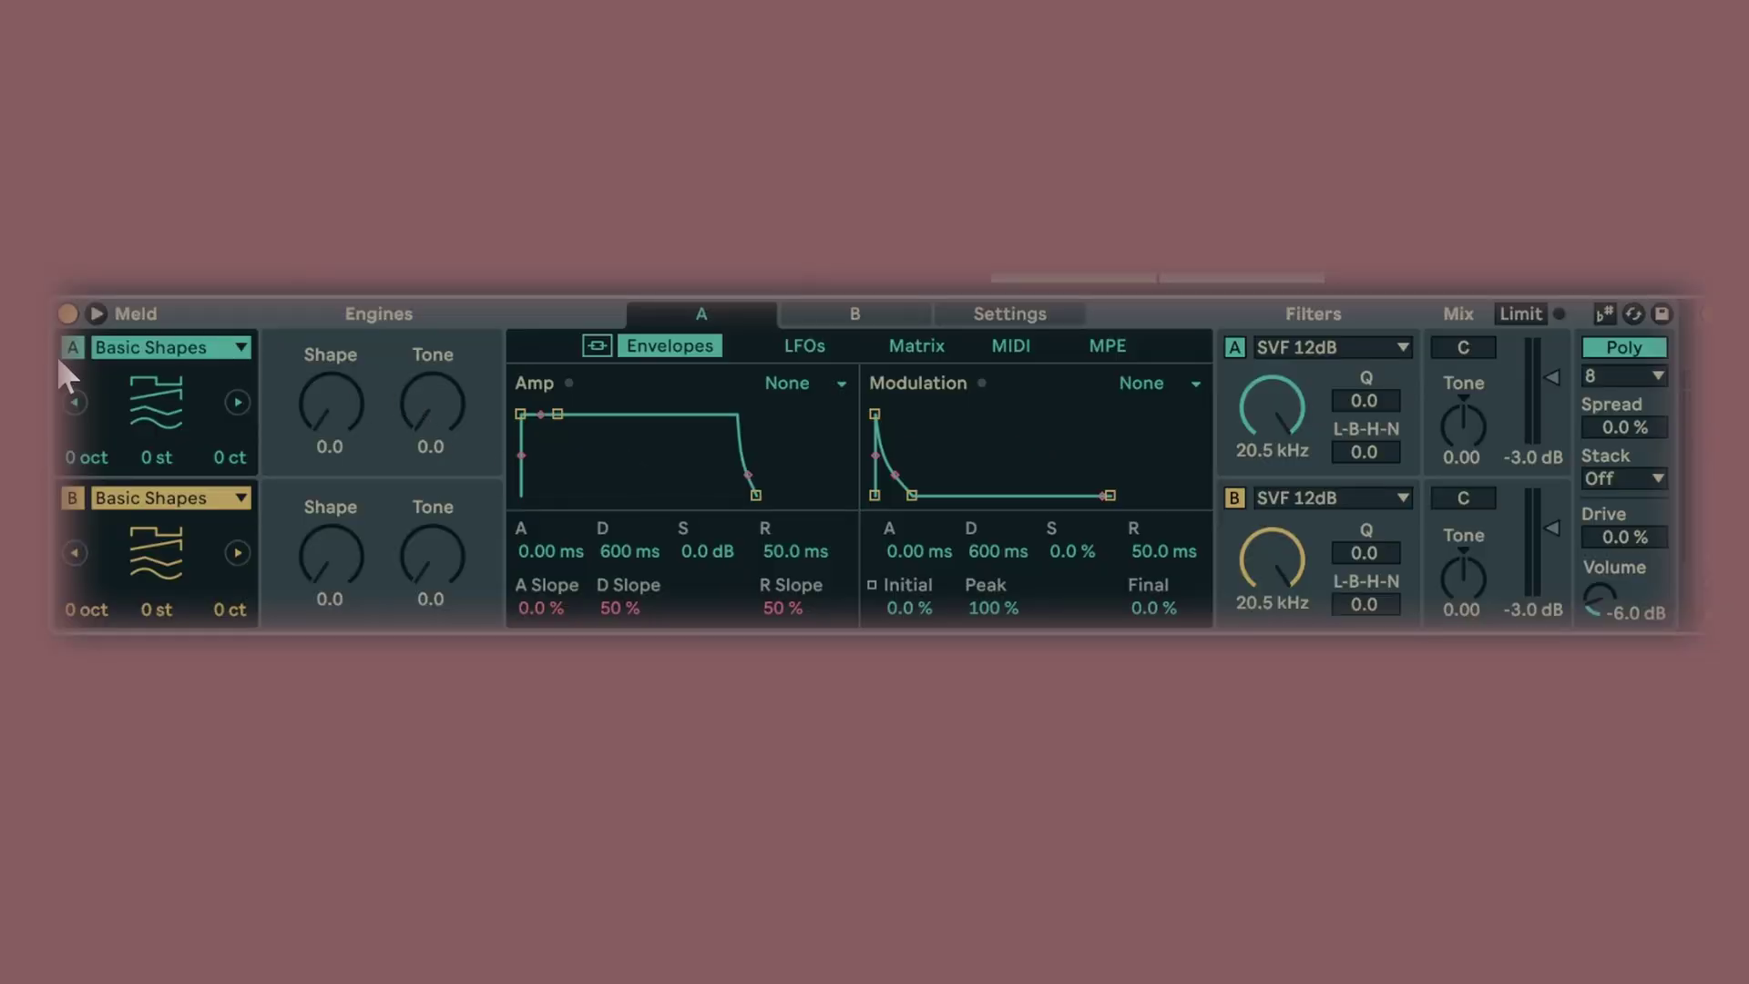
Step: Switch engine A off and back on, and do the same with engine B
left_click(73, 347)
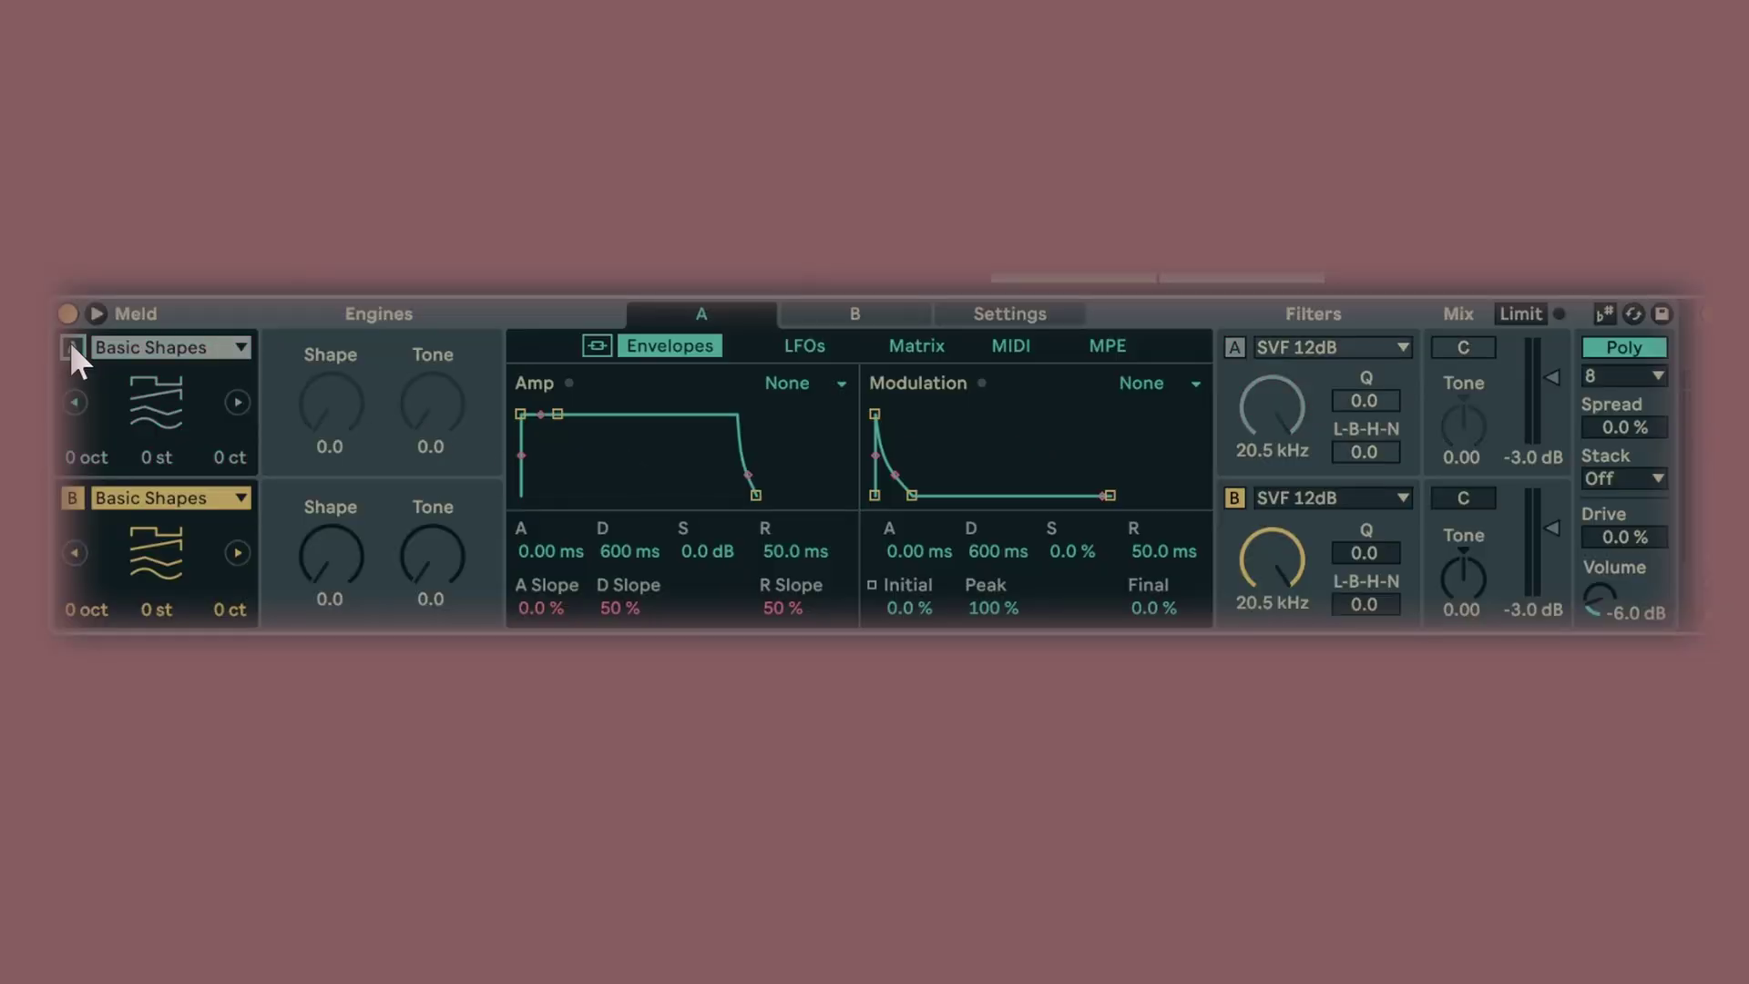
left_click(73, 497)
left_click(73, 349)
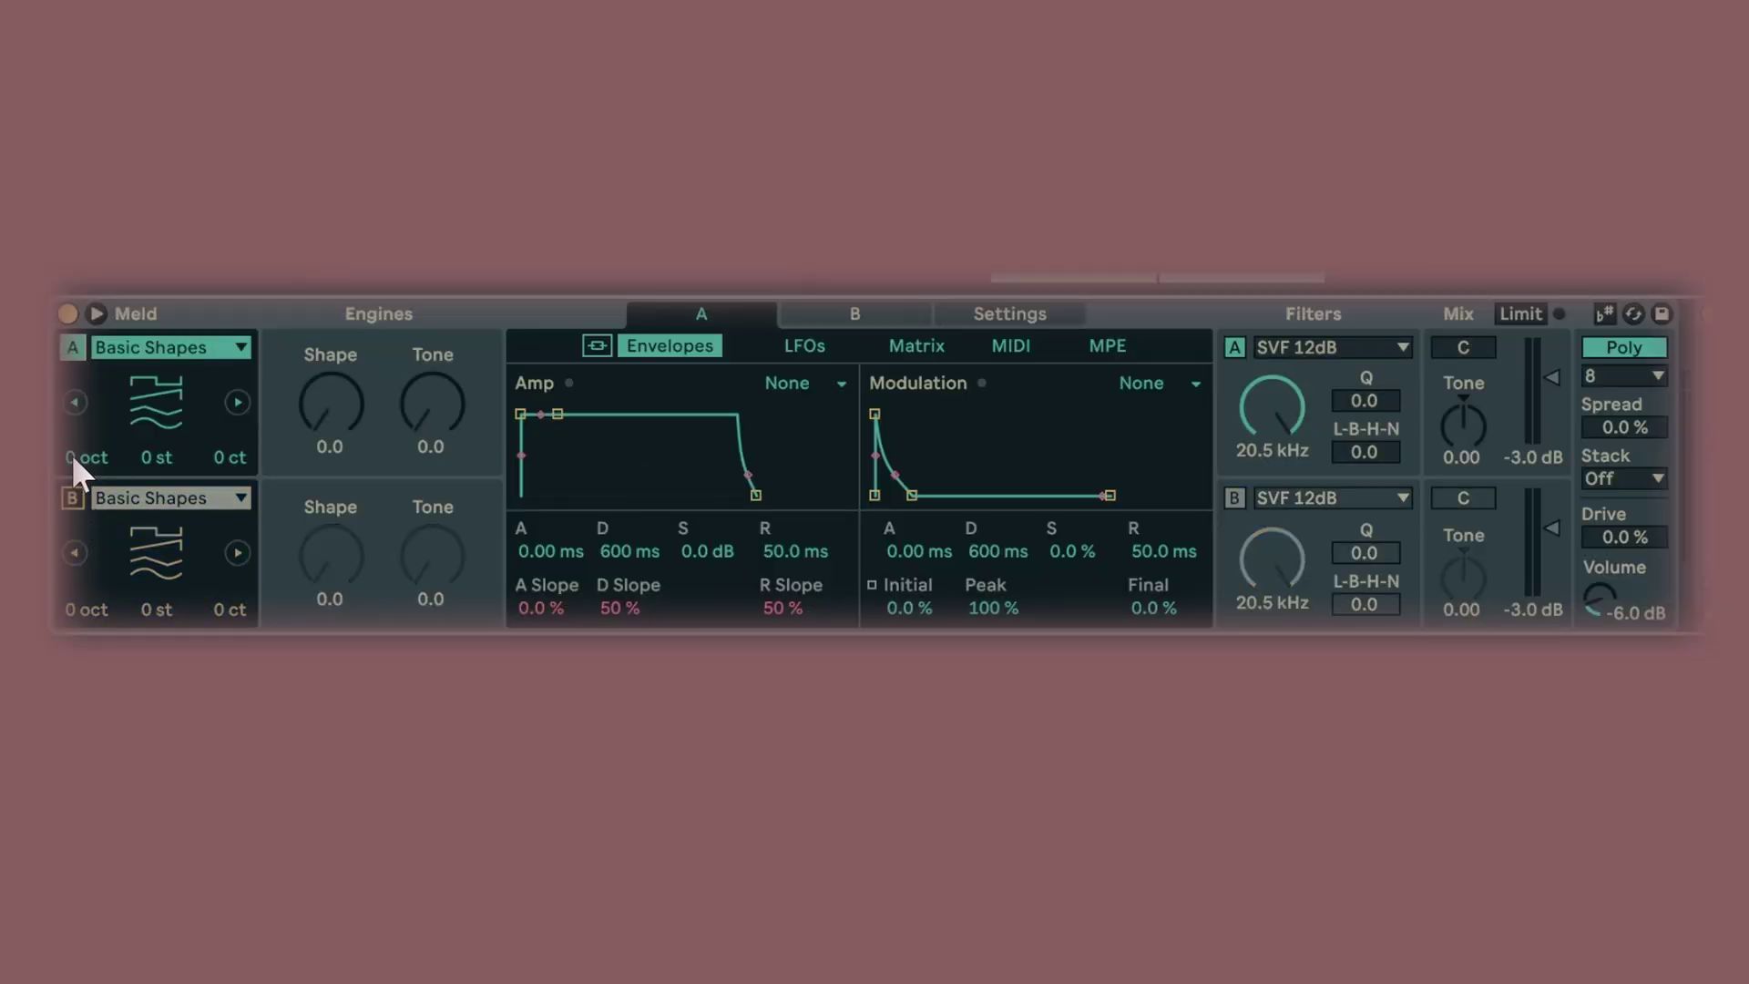
left_click(75, 495)
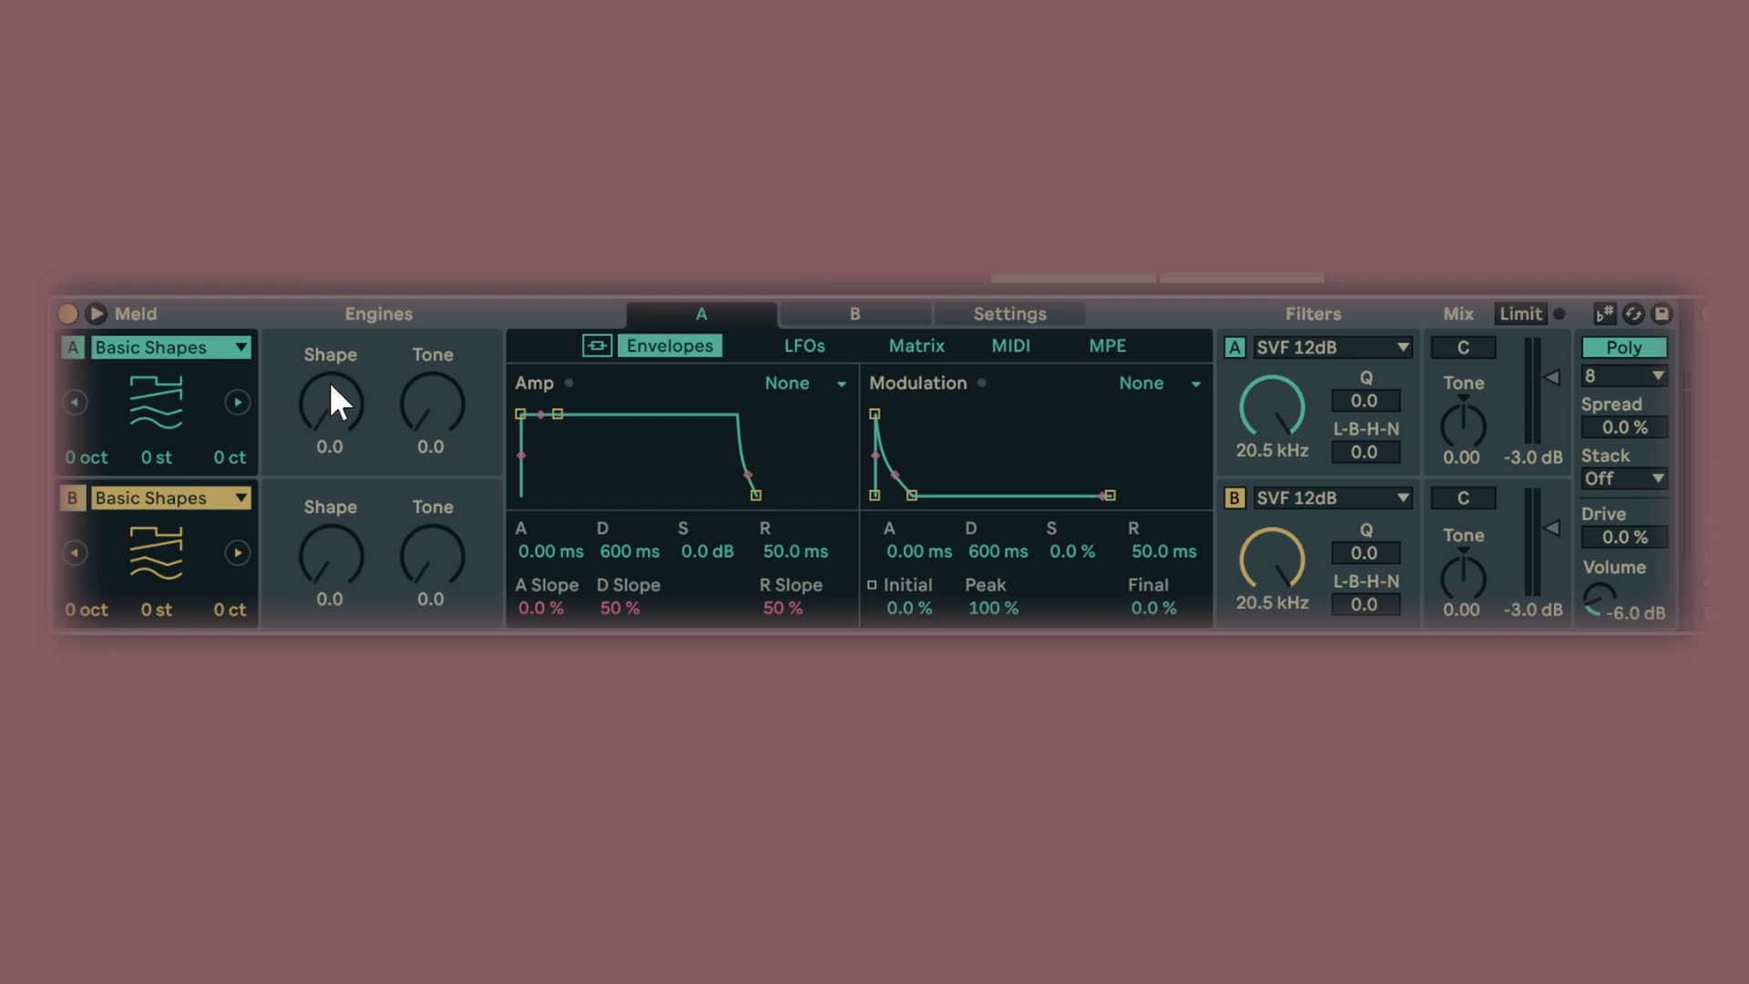
Step: Try the Noisy Shapes oscillator in engine B and return it to Basic Shapes
left_click(229, 348)
left_click(237, 553)
left_click(237, 553)
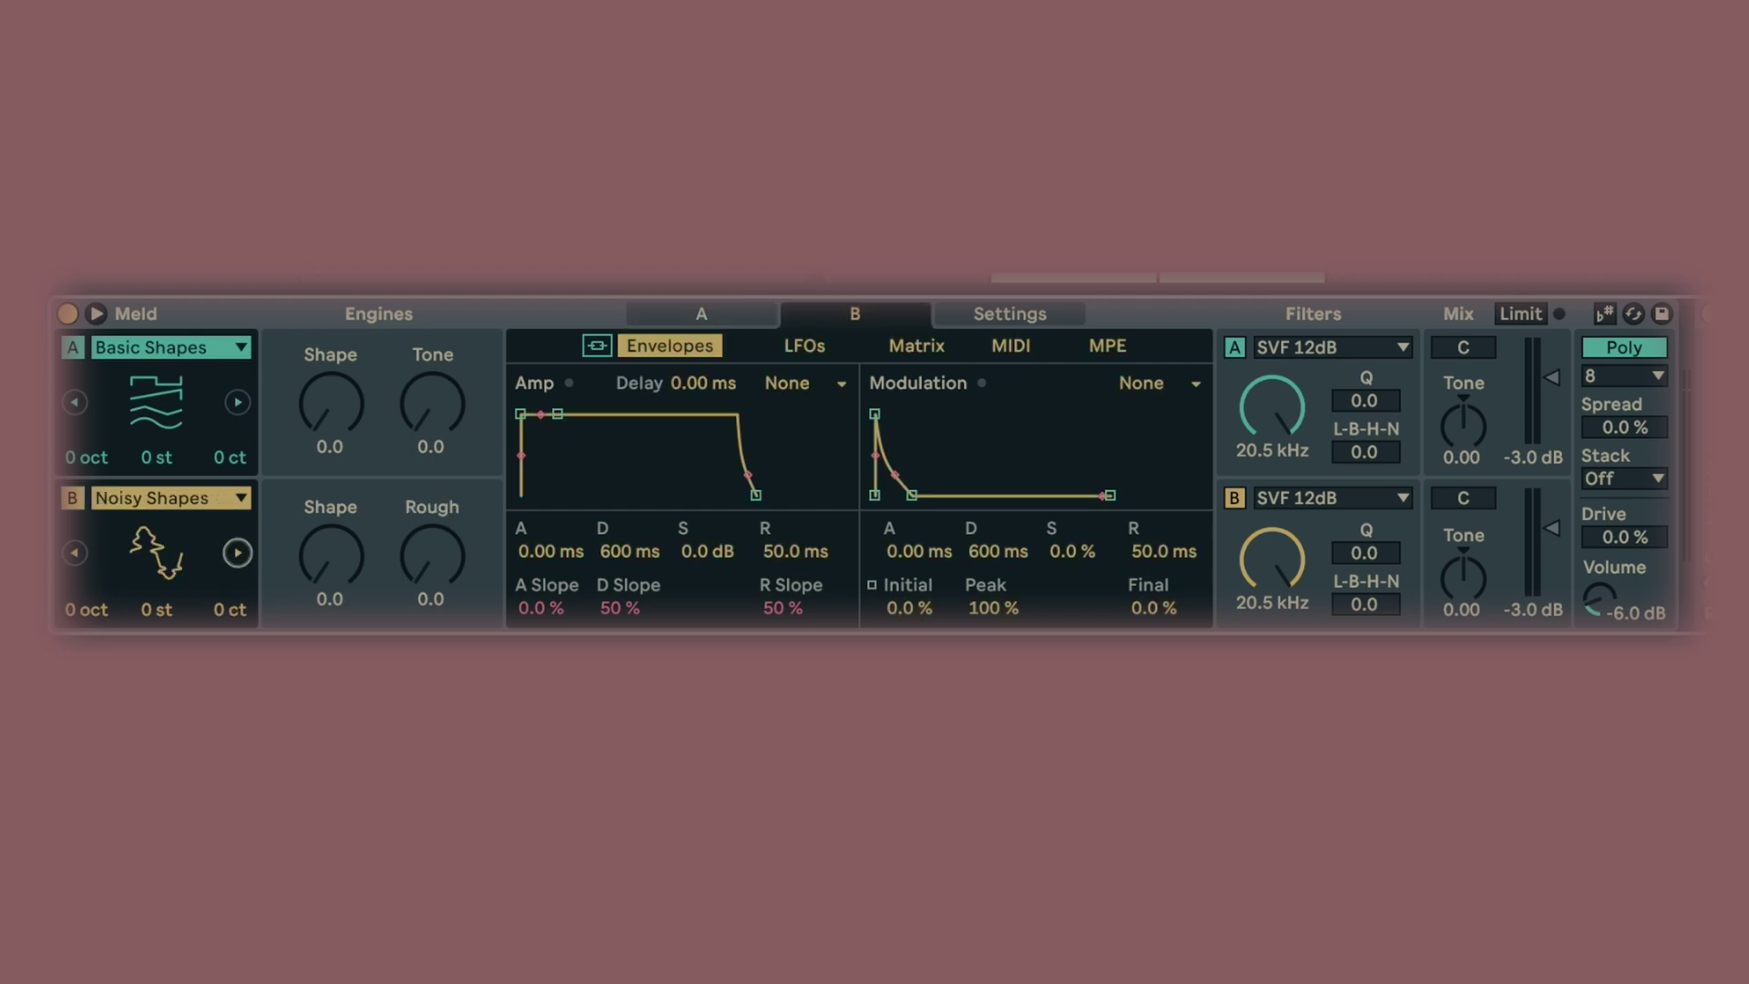
left_click(75, 553)
left_click(75, 553)
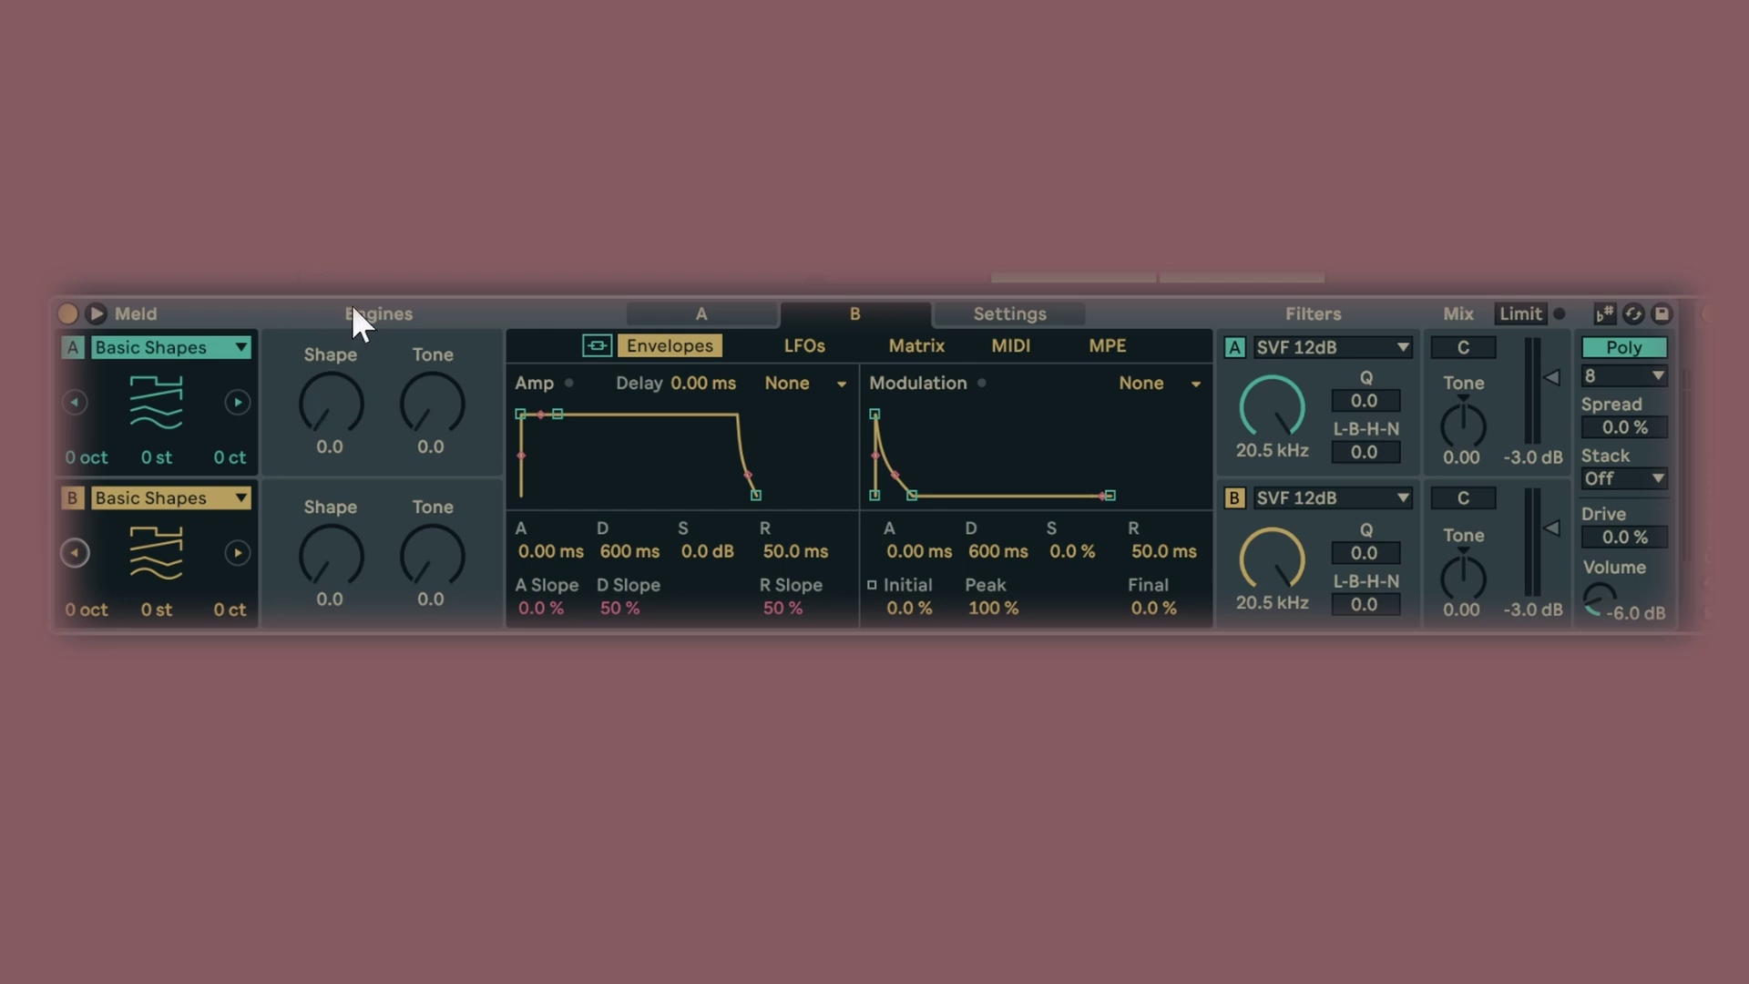
Step: Try oscillator types from Dual Basic Shapes to Square Sync in engine A and return it to Basic Shapes
left_click(236, 402)
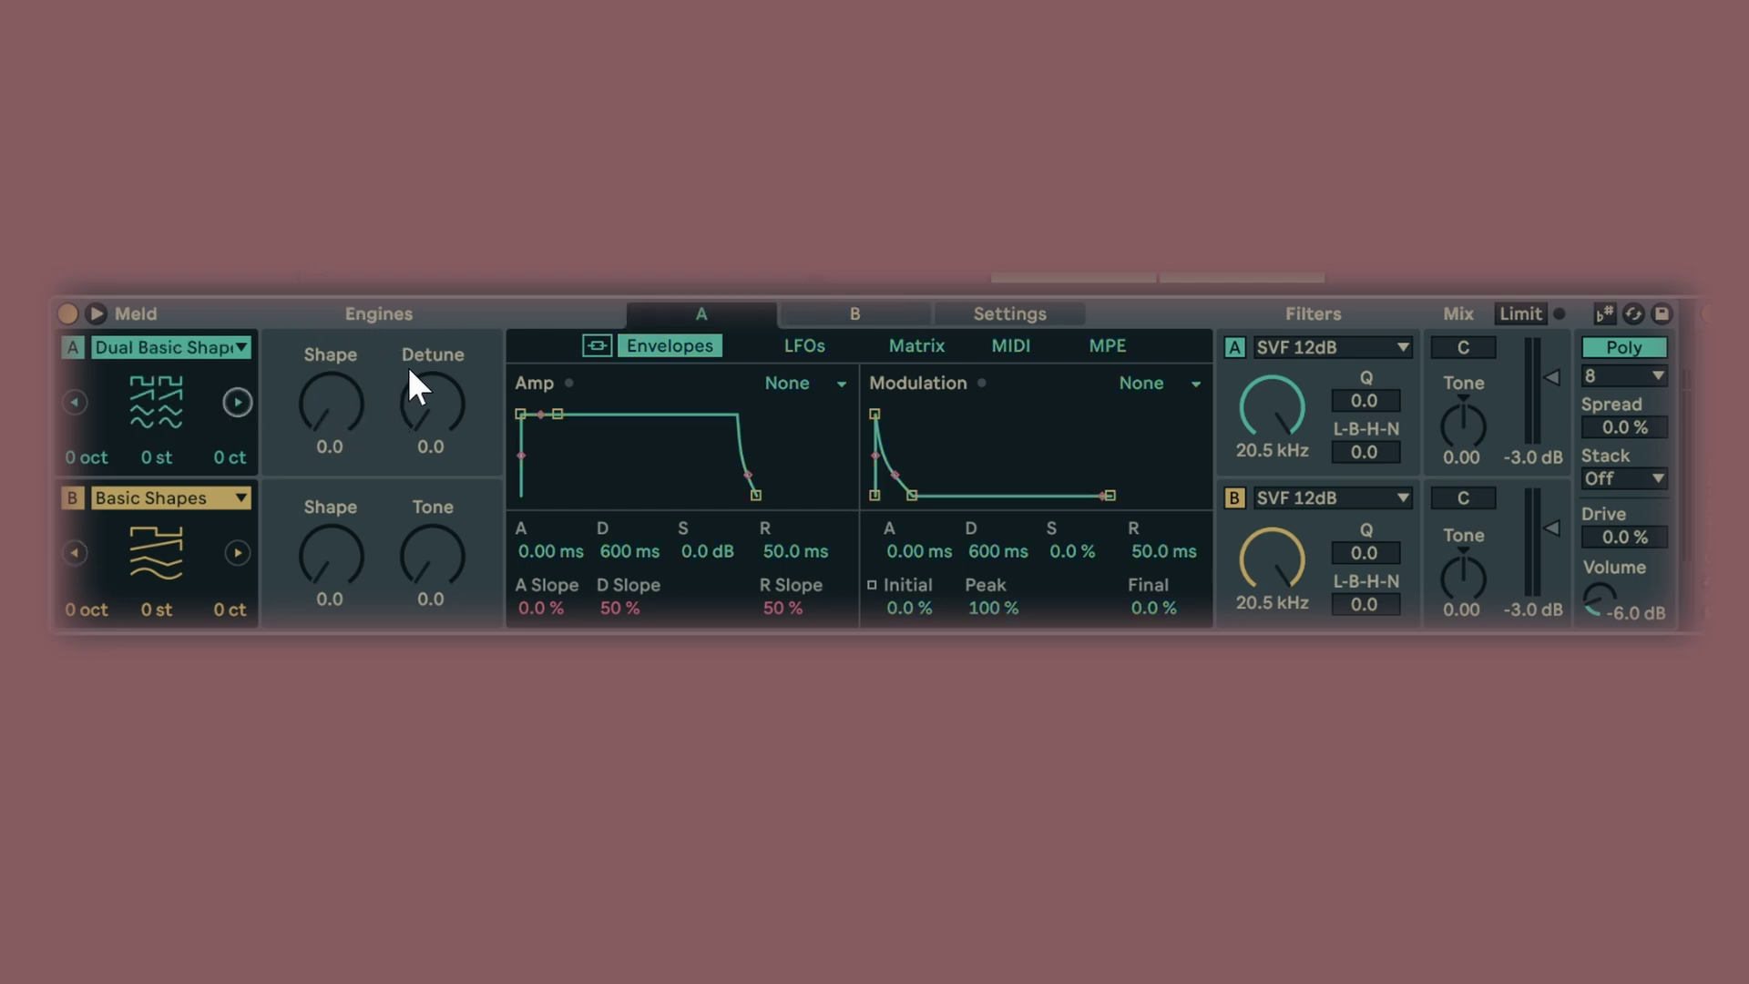
left_click(240, 401)
left_click(240, 400)
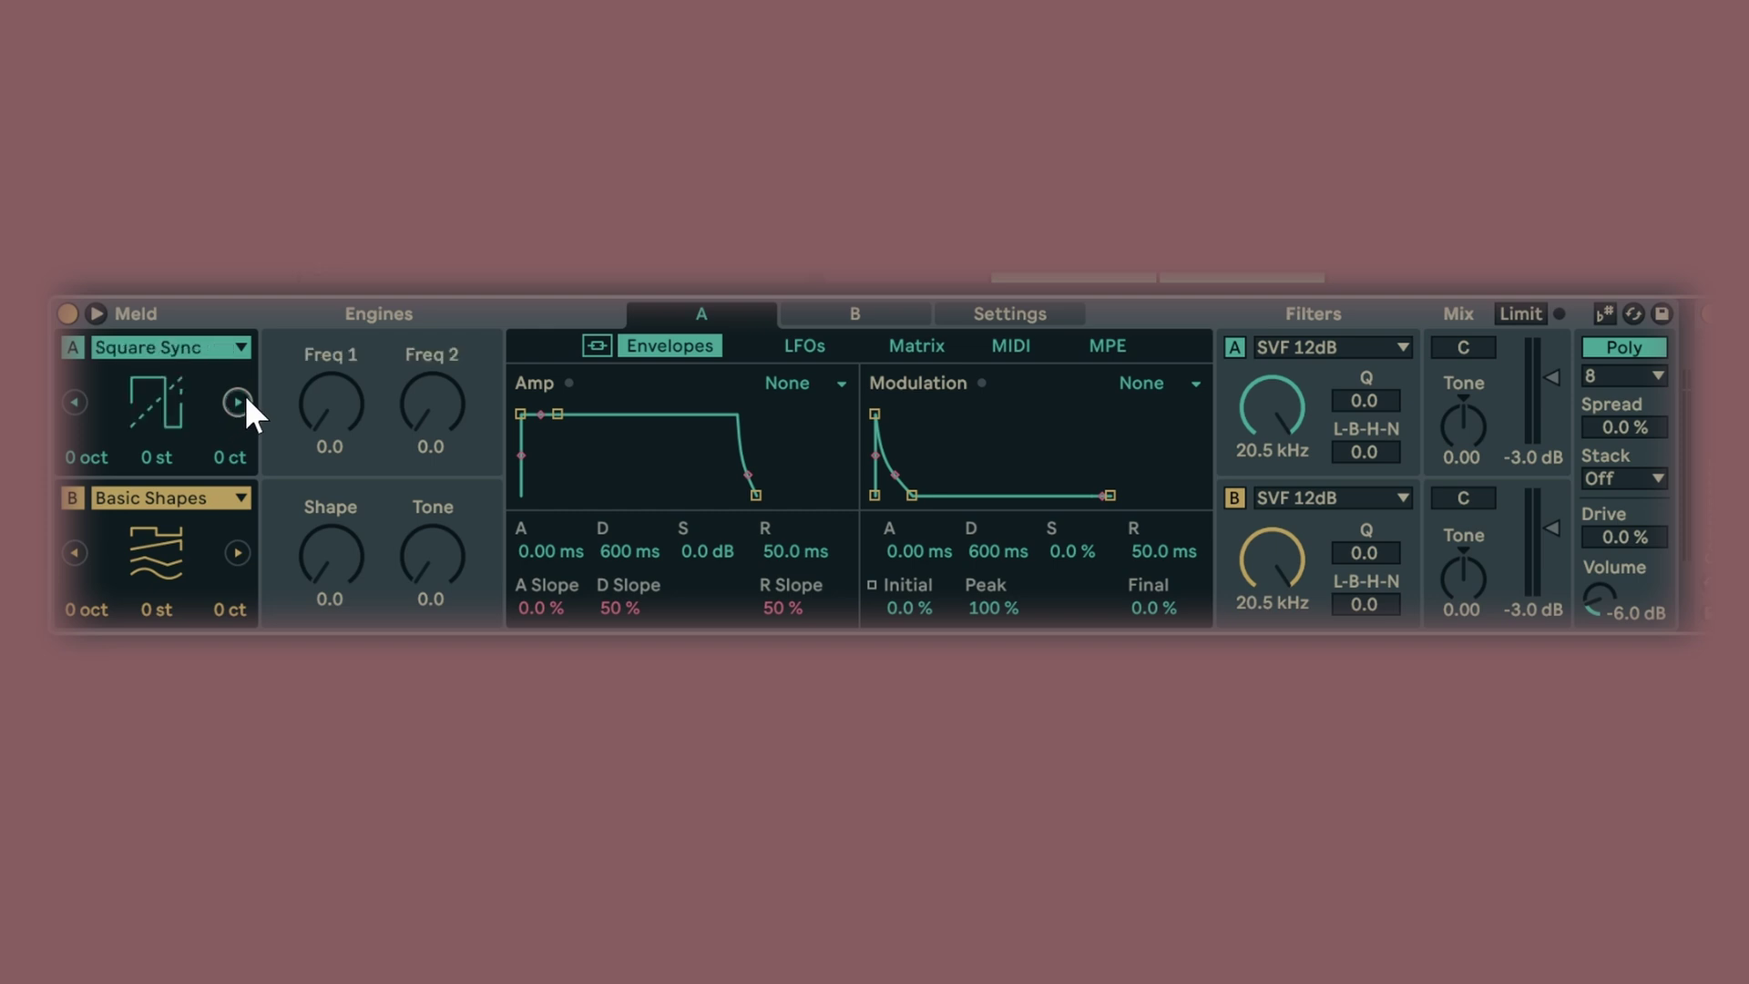
left_click(76, 400)
left_click(75, 399)
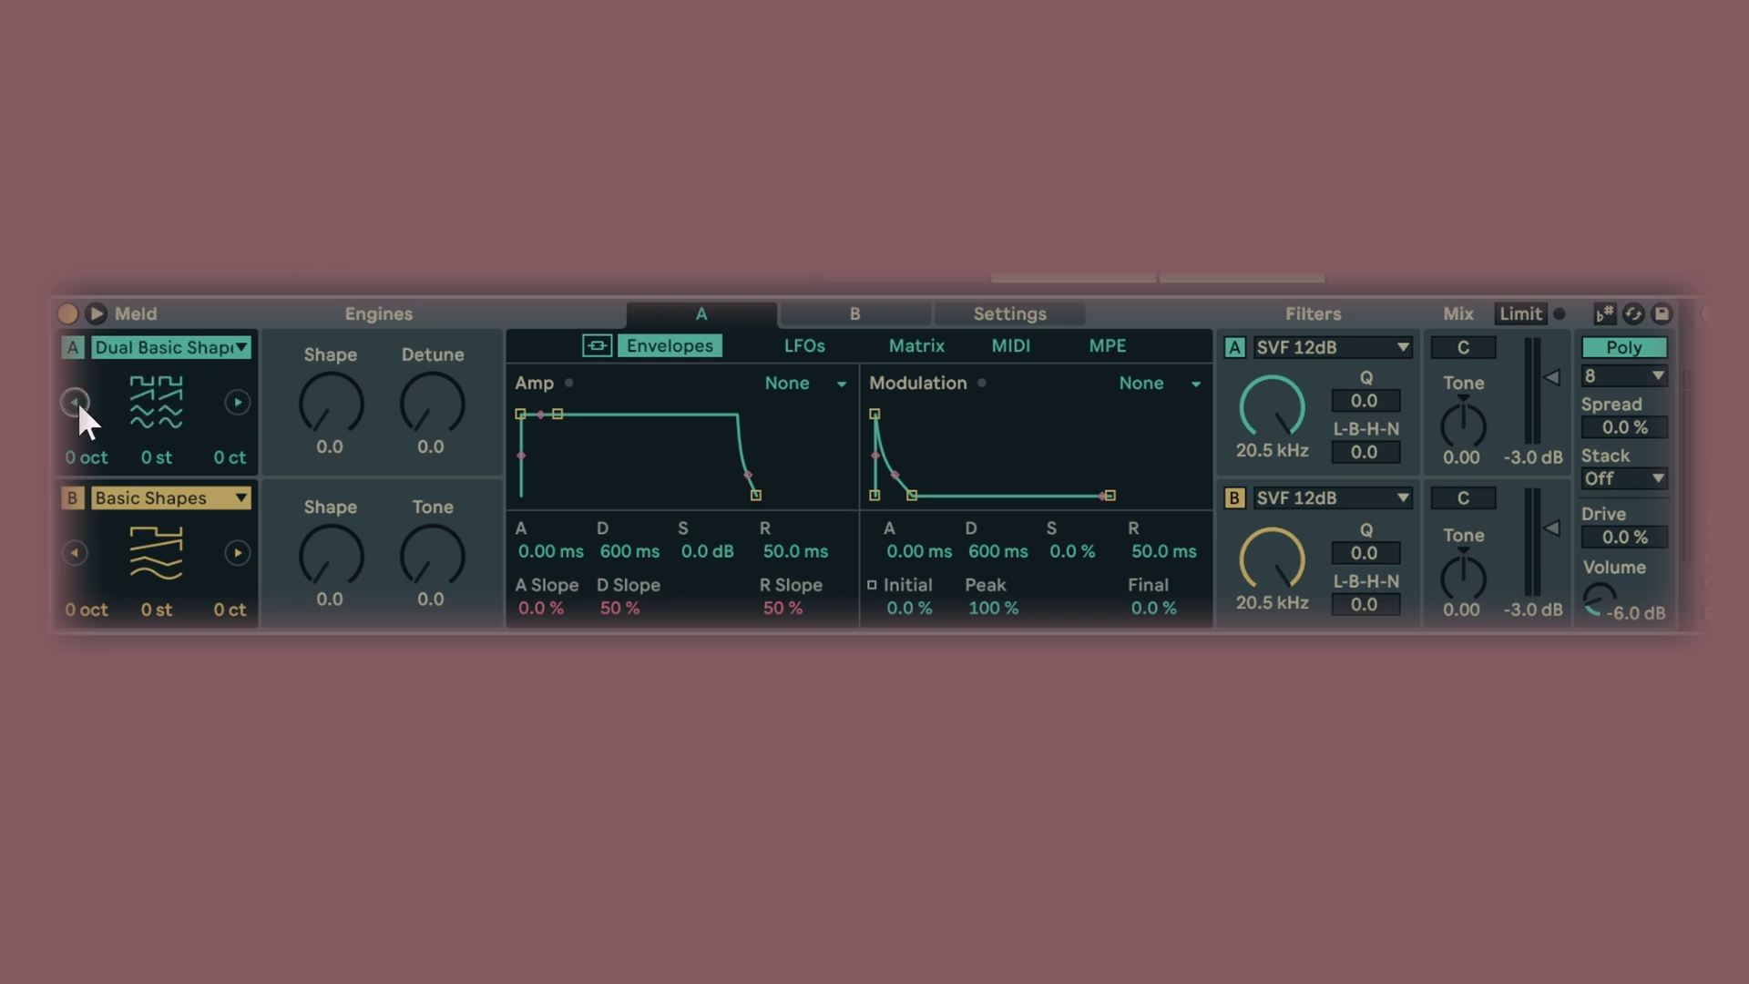
left_click(75, 399)
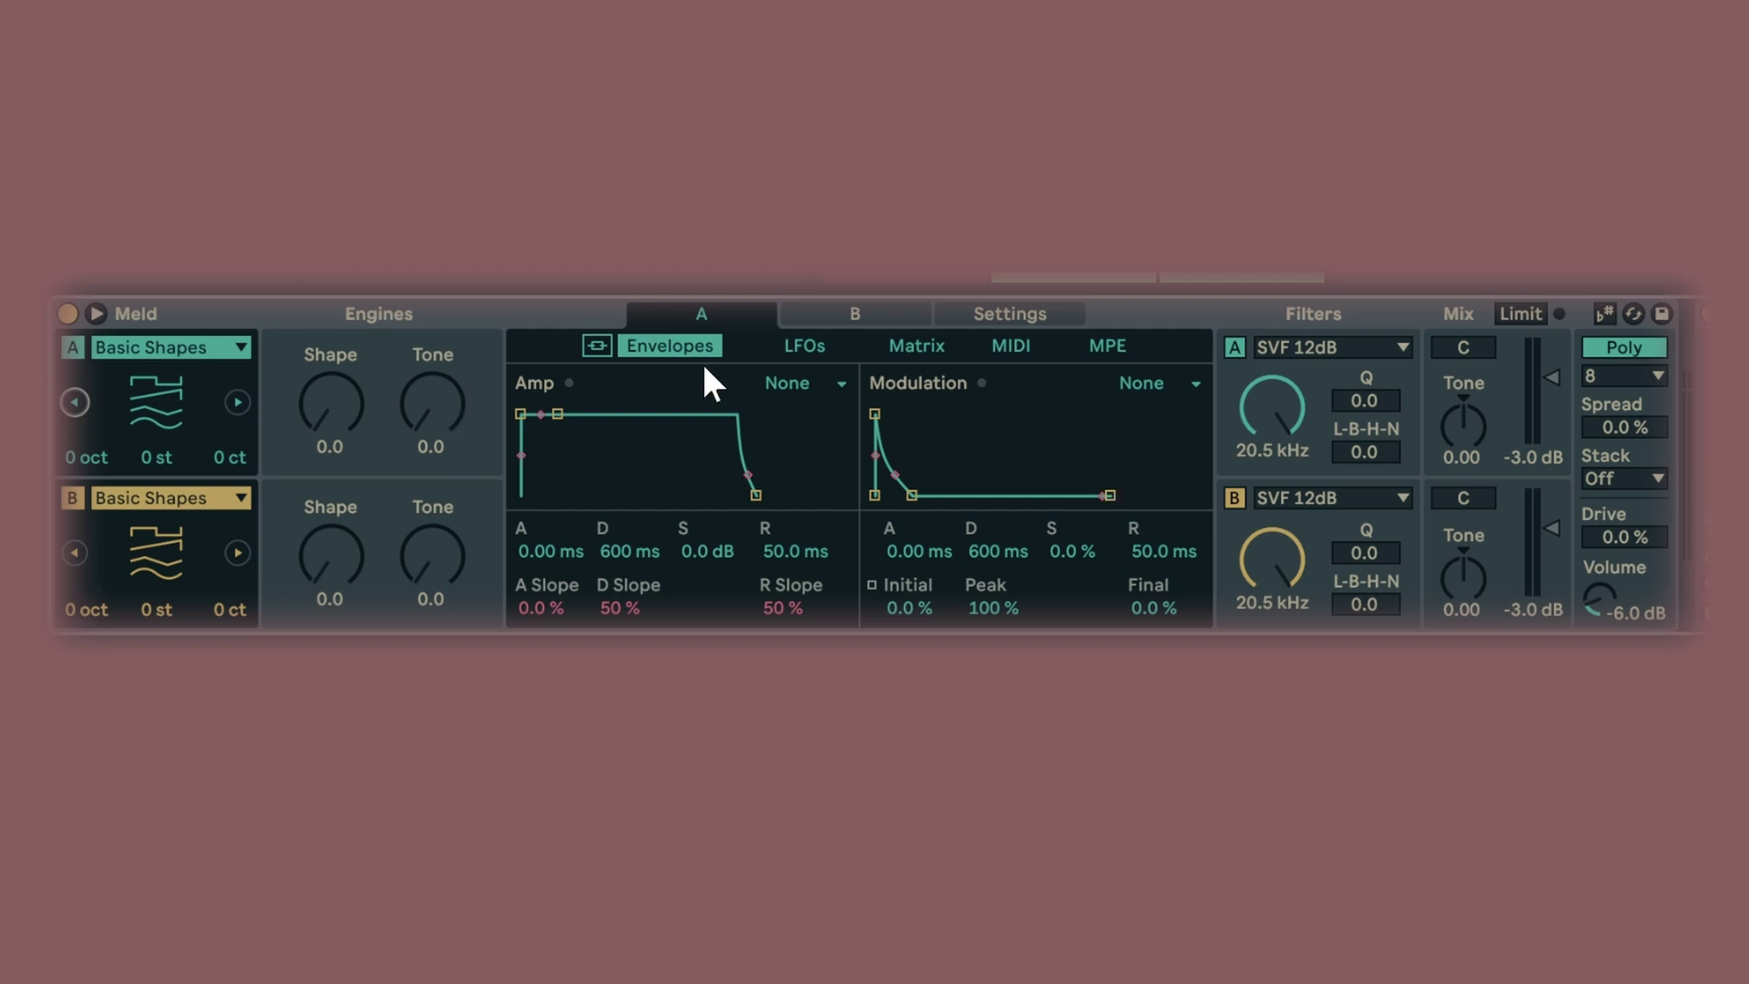
Step: Turn off engine B and set engine A's amp envelope to a 42.3 ms attack and 40.0 s decay
left_click(238, 402)
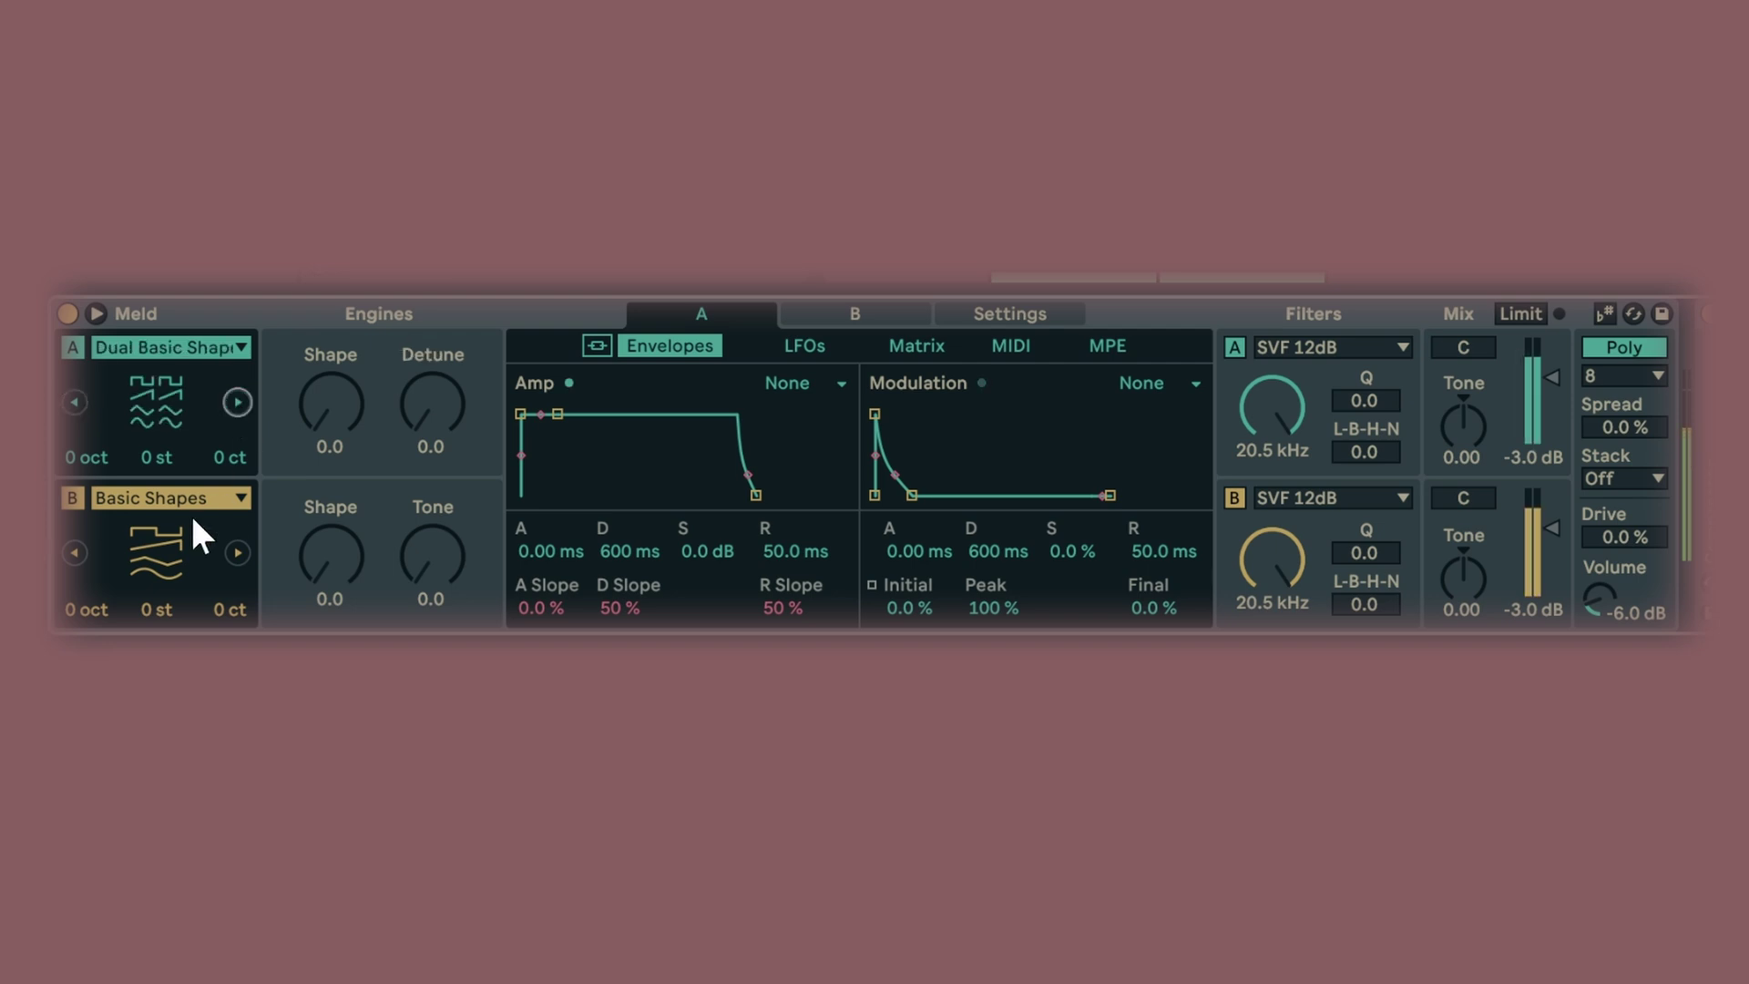
left_click(72, 497)
left_click(238, 402)
left_click_drag(520, 414, 539, 413)
Step: Change engine A's oscillator to Swarm Triangle and set its Spacing to 50.0
left_click(236, 402)
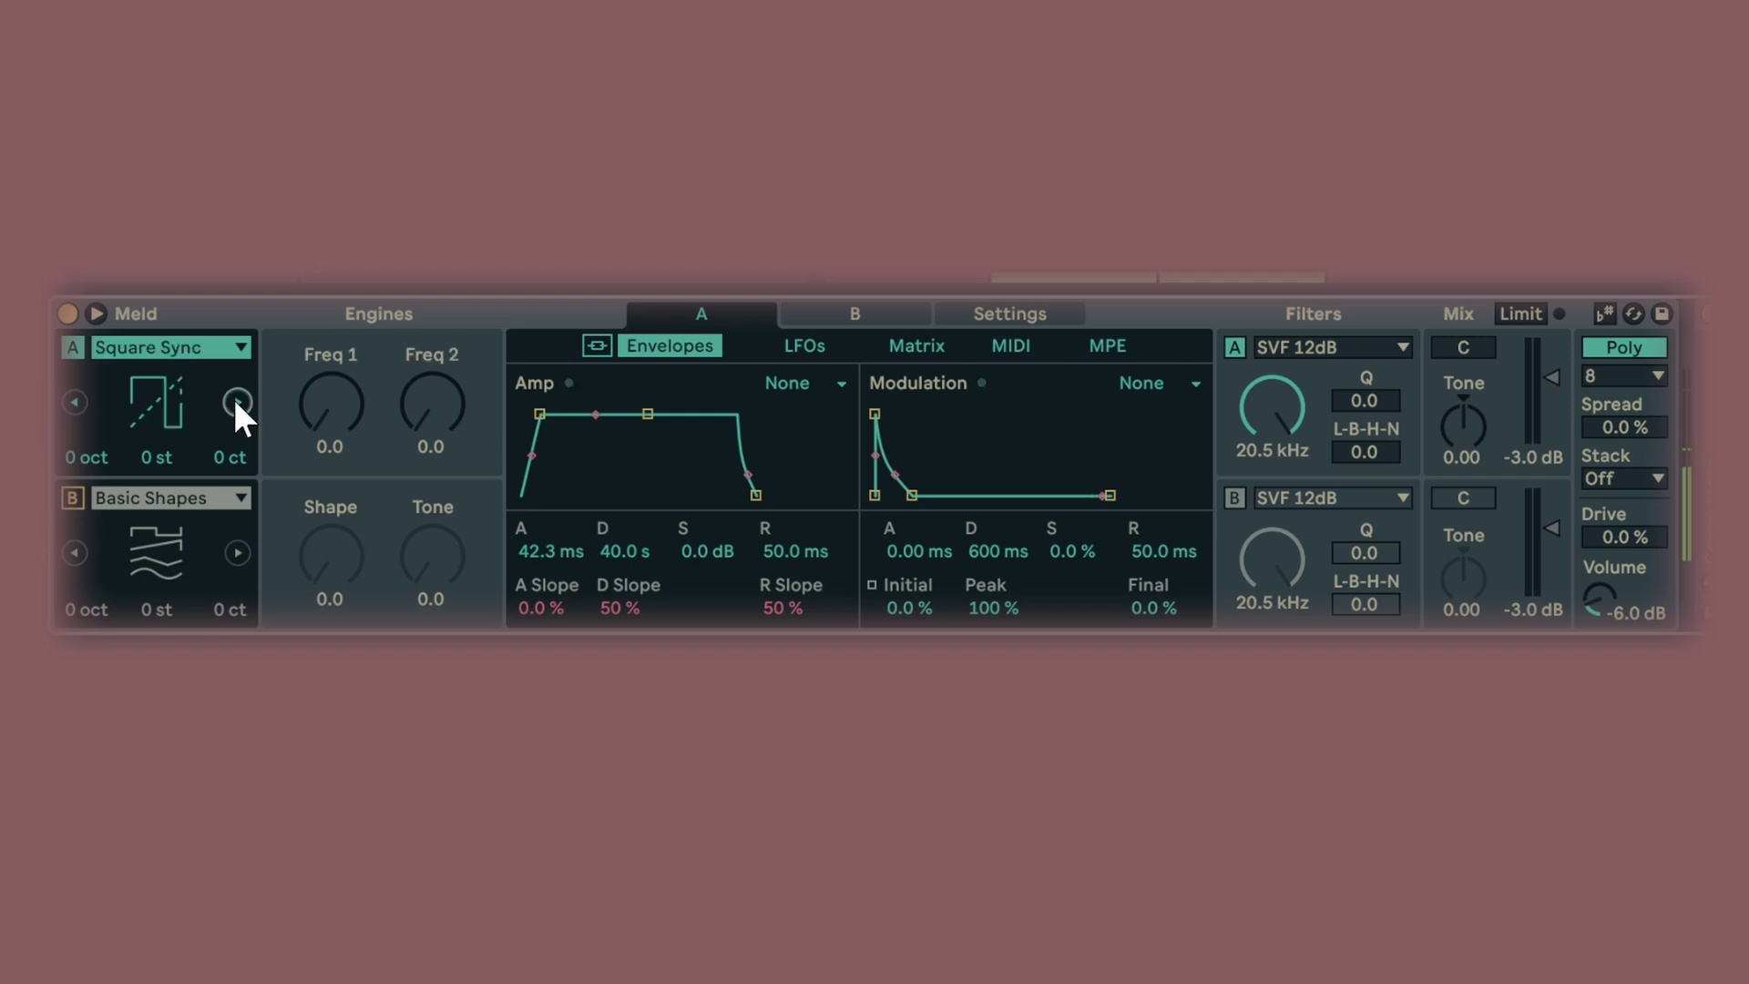
left_click(235, 402)
left_click(236, 401)
left_click(236, 402)
mouse_move(330, 435)
left_mouse_down()
mouse_move(329, 379)
mouse_move(330, 436)
left_mouse_up()
mouse_move(435, 410)
left_mouse_down()
mouse_move(435, 319)
mouse_move(436, 392)
left_mouse_up()
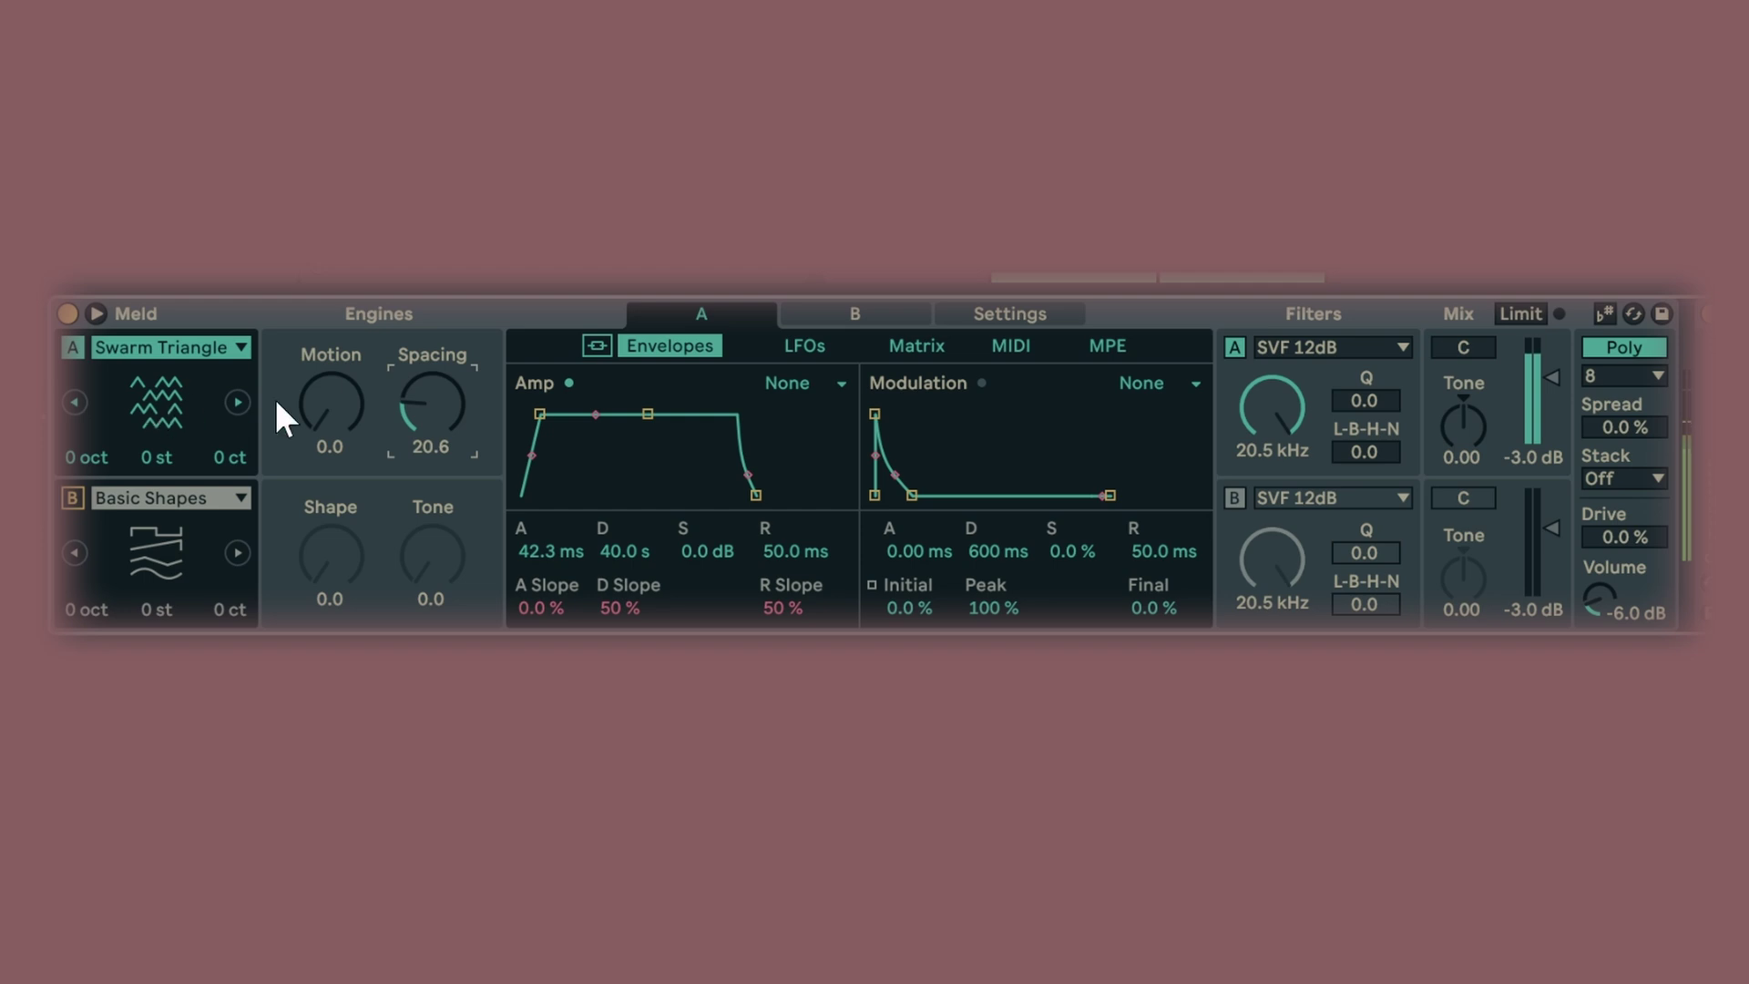
mouse_move(454, 421)
left_mouse_down()
mouse_move(454, 366)
mouse_move(454, 413)
mouse_move(454, 399)
left_mouse_up()
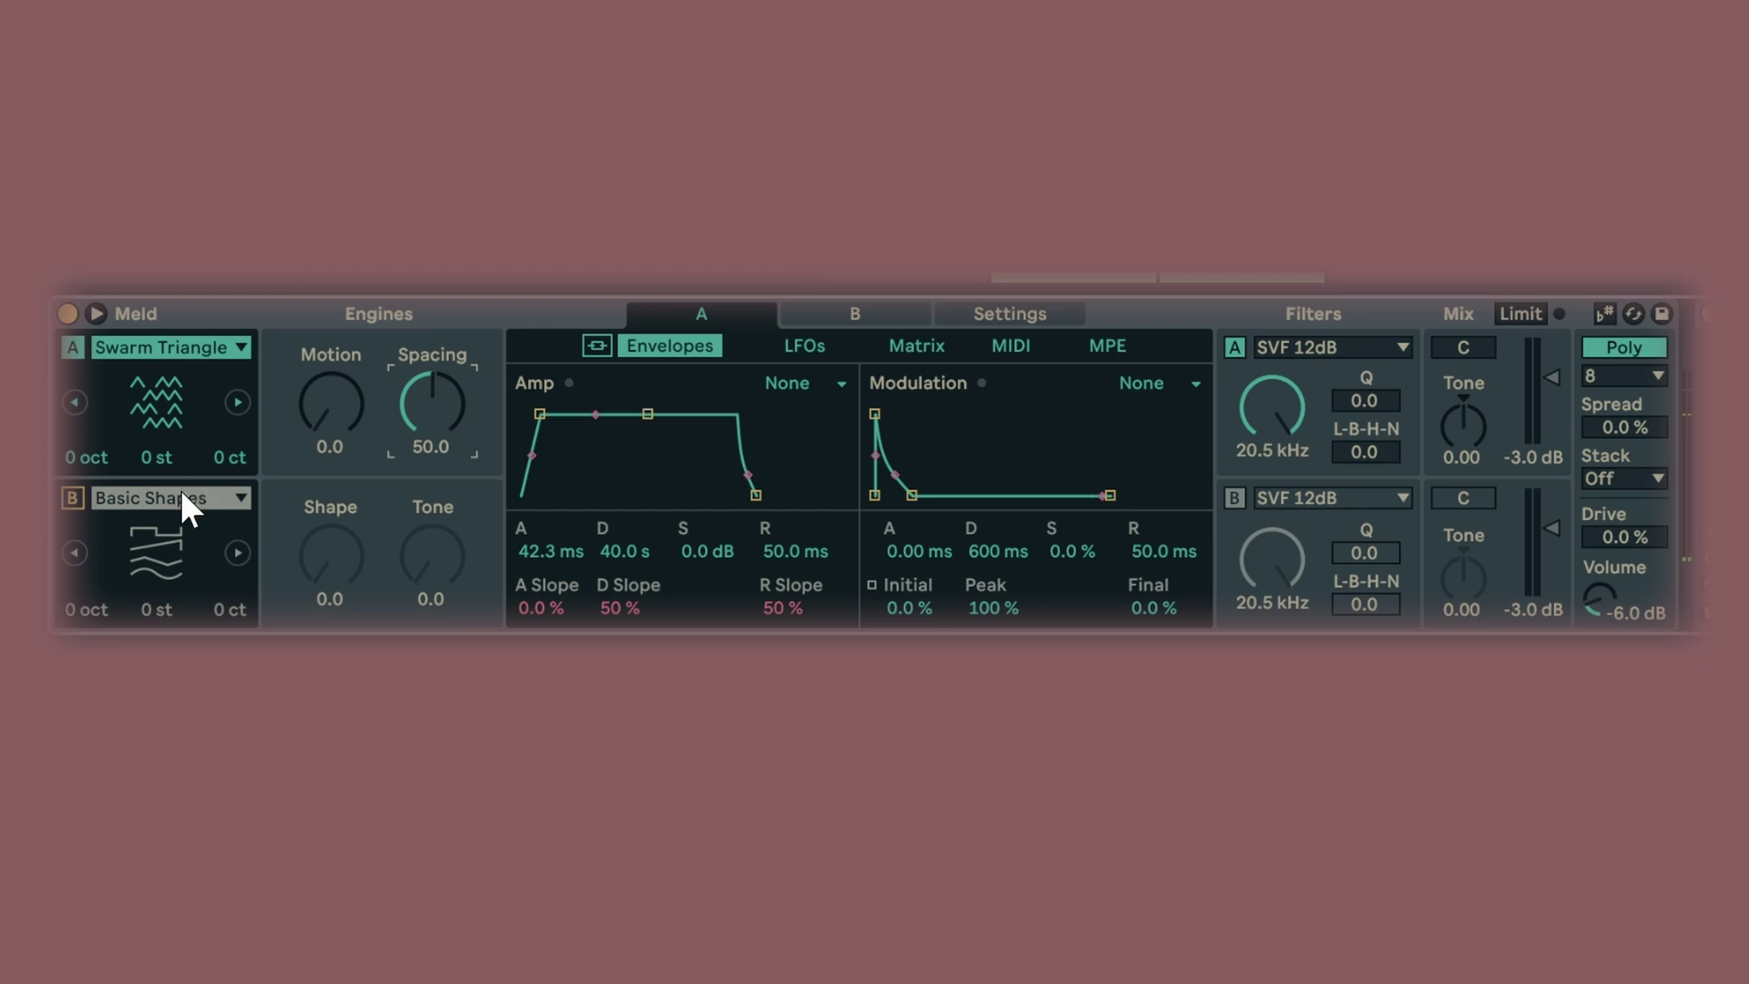
Step: Turn engine B back on and set its amp envelope attack to 111 ms
left_click(73, 497)
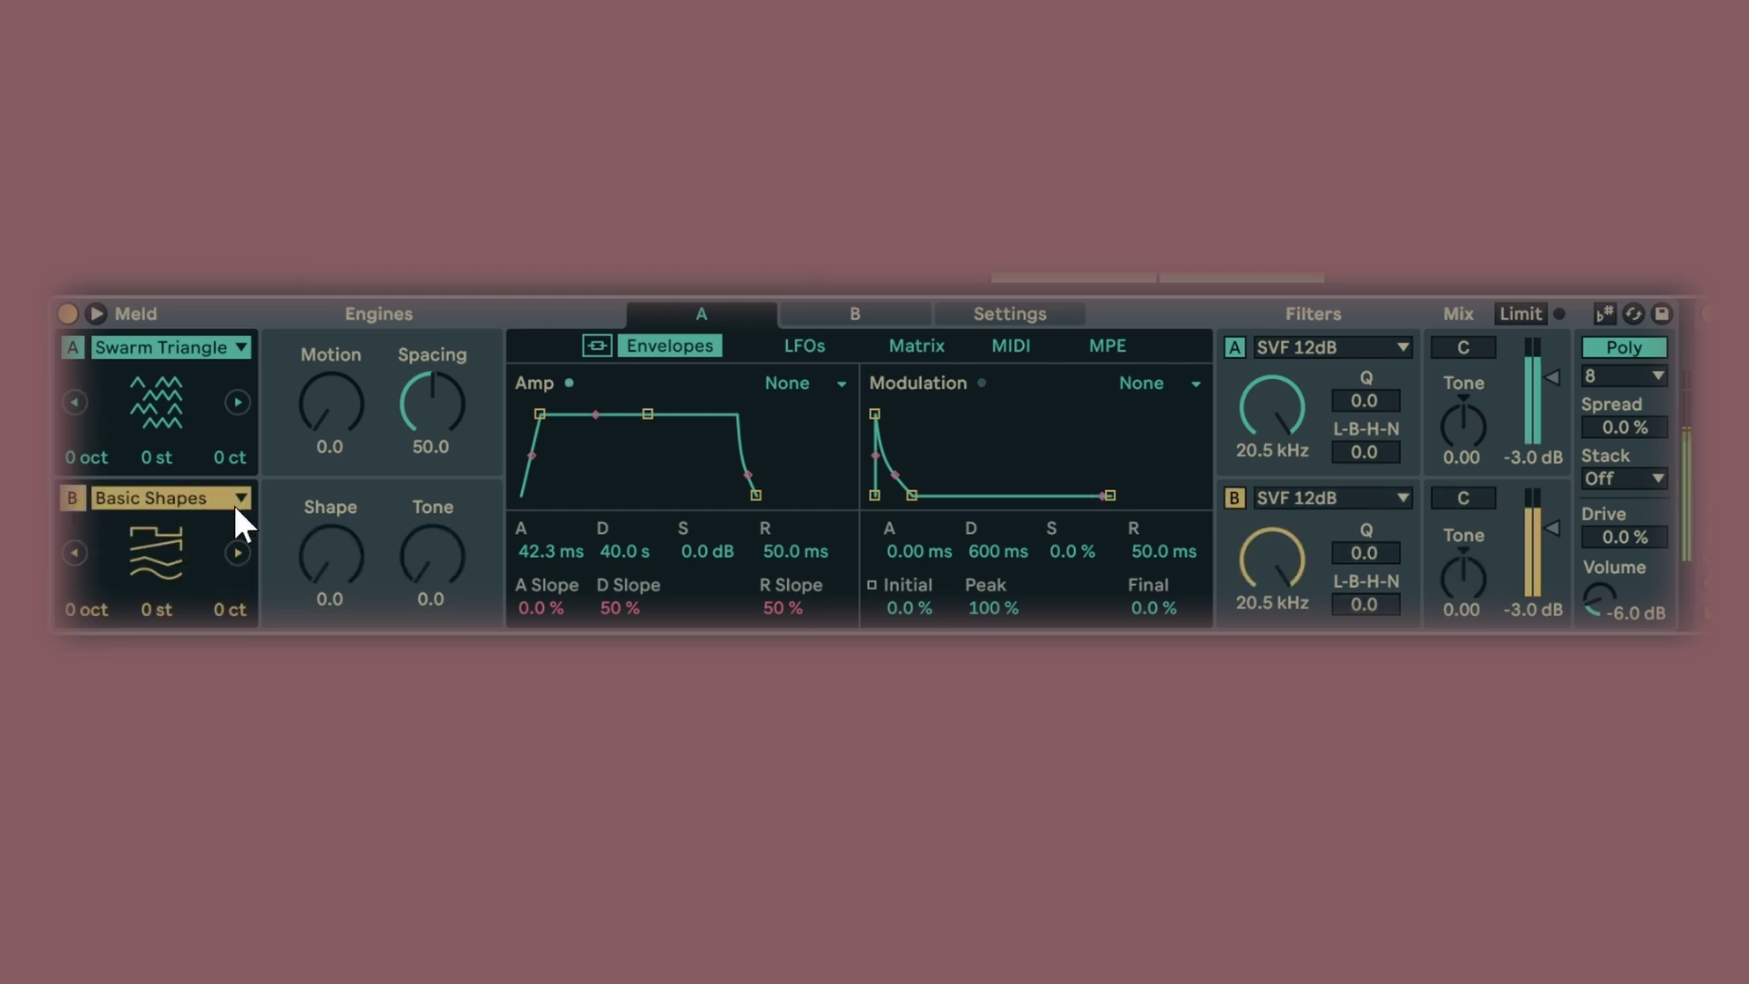
left_click(238, 551)
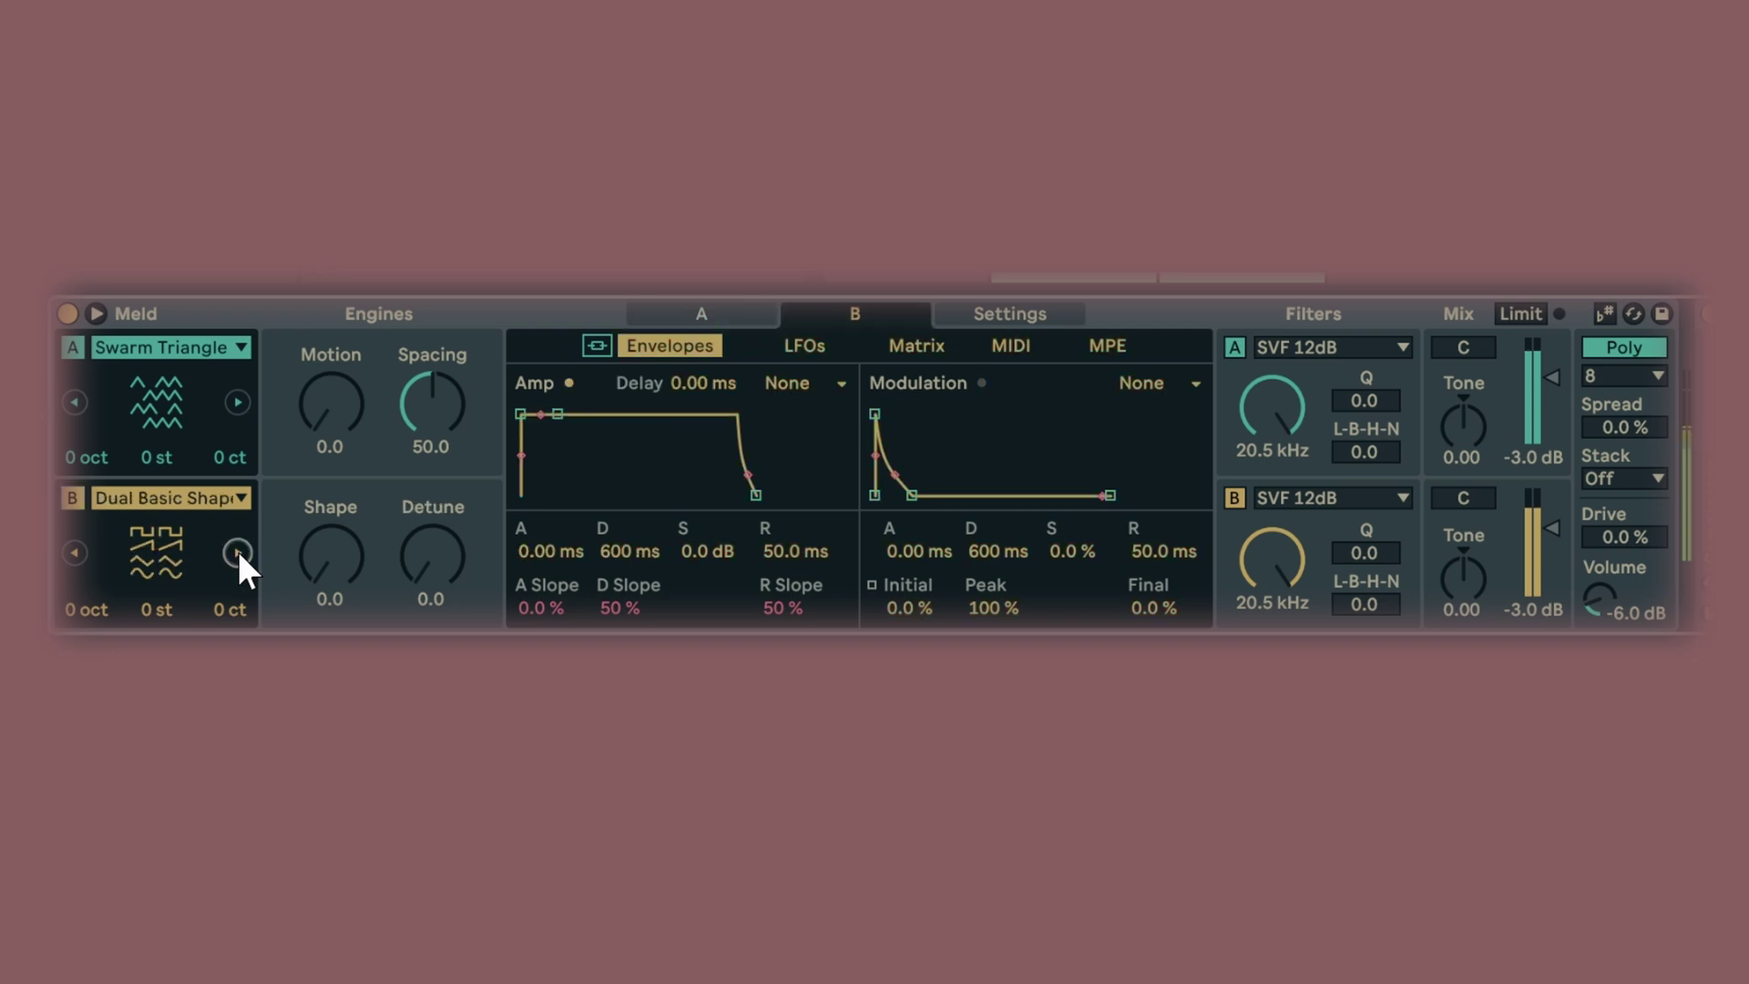
left_click(237, 551)
left_click_drag(520, 413, 545, 414)
Step: Change engine B's oscillator to Swarm Sine
left_click(237, 551)
left_click(238, 551)
left_click(238, 551)
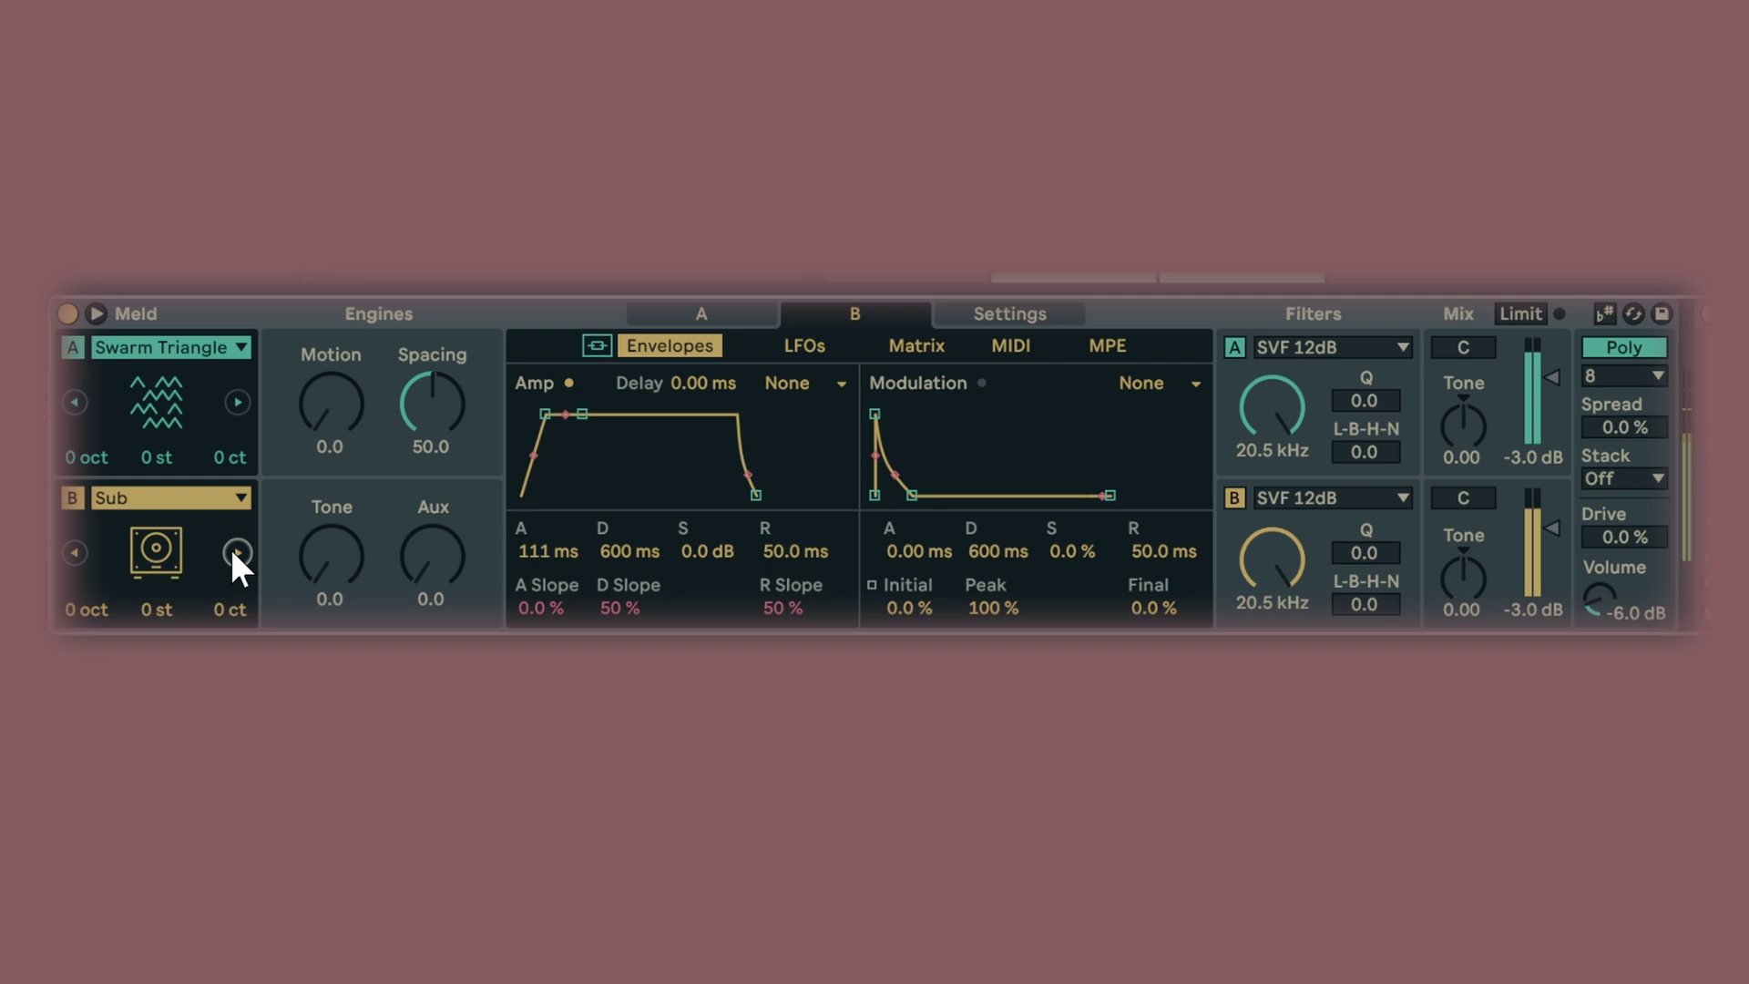
left_click(236, 552)
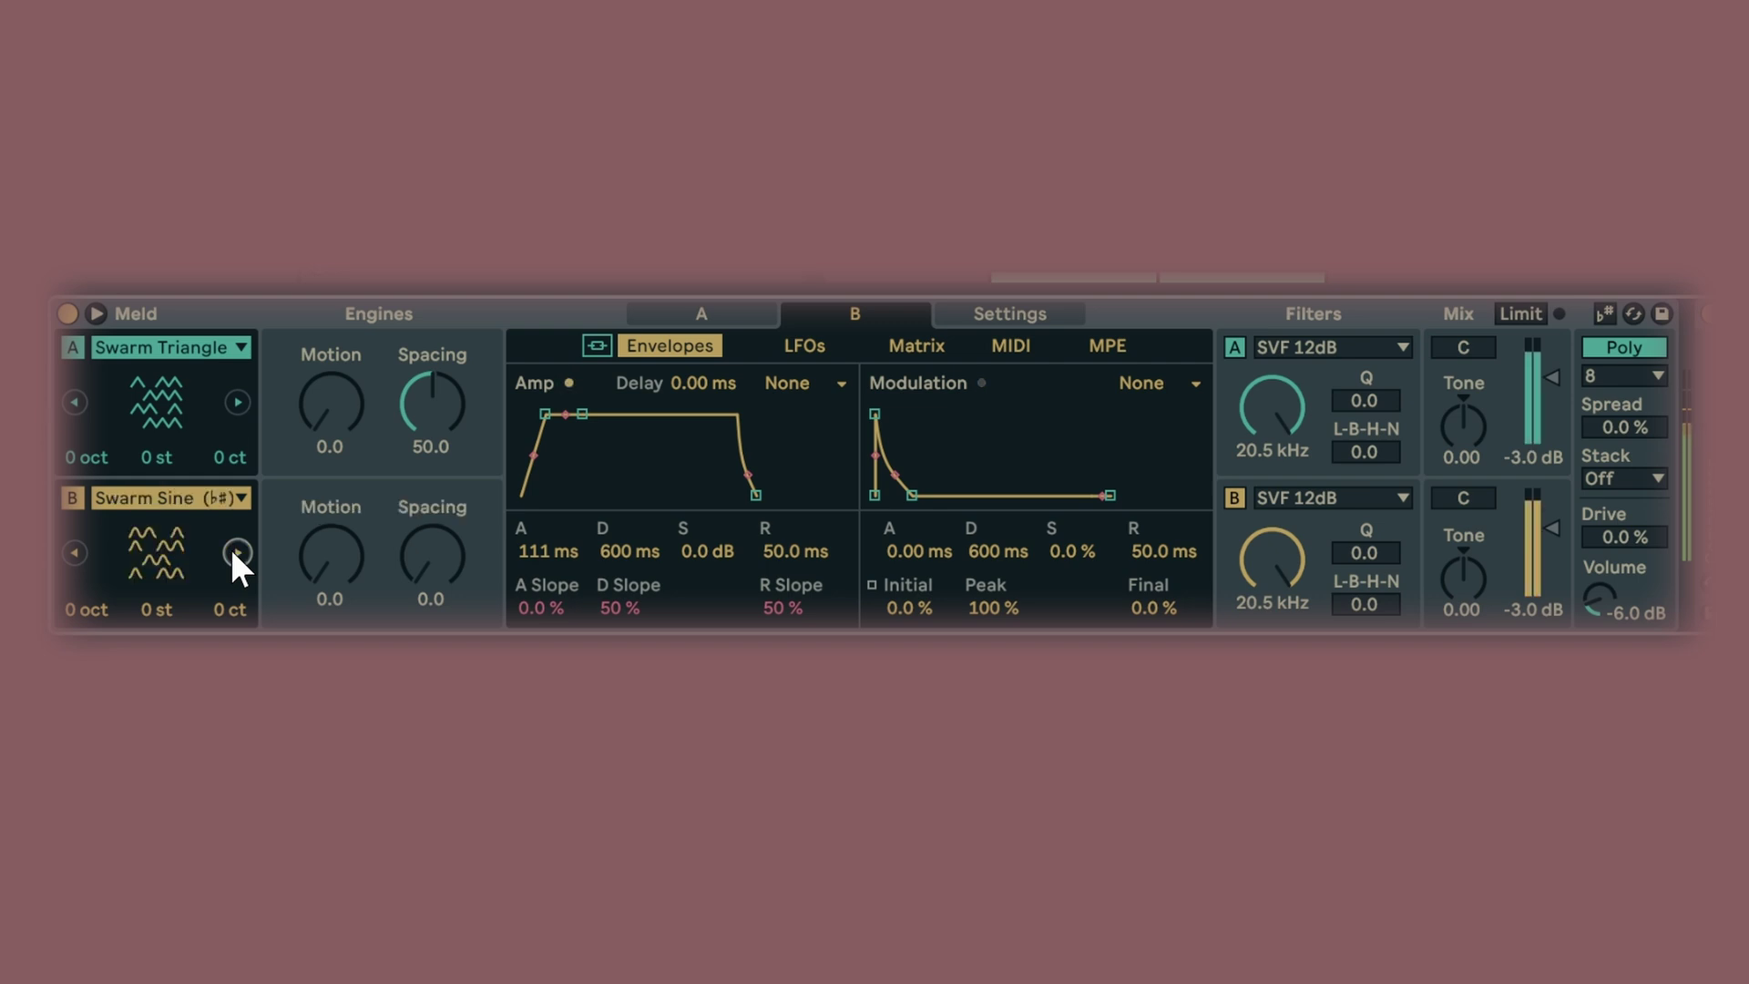
Step: Set engine B's Spacing to 50.0 with Motion at 0.0, and transpose it by 5 st
left_click_drag(432, 555, 432, 465)
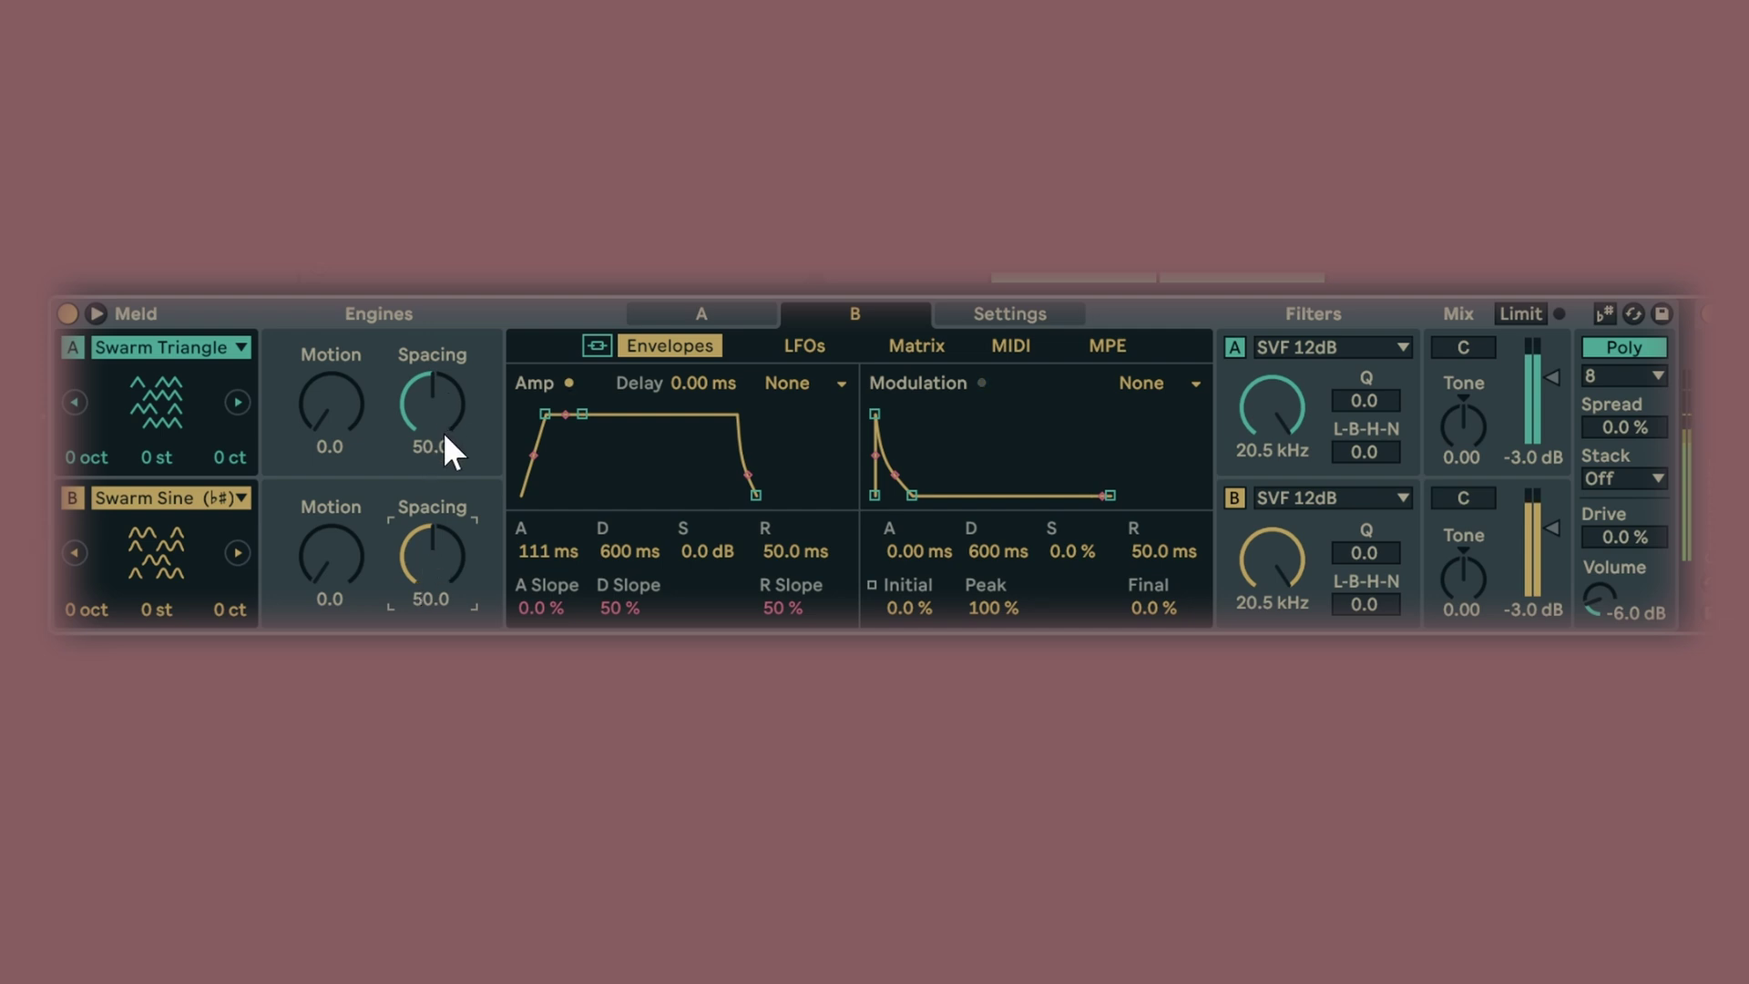
mouse_move(331, 555)
left_mouse_down()
mouse_move(331, 502)
mouse_move(331, 565)
left_mouse_up()
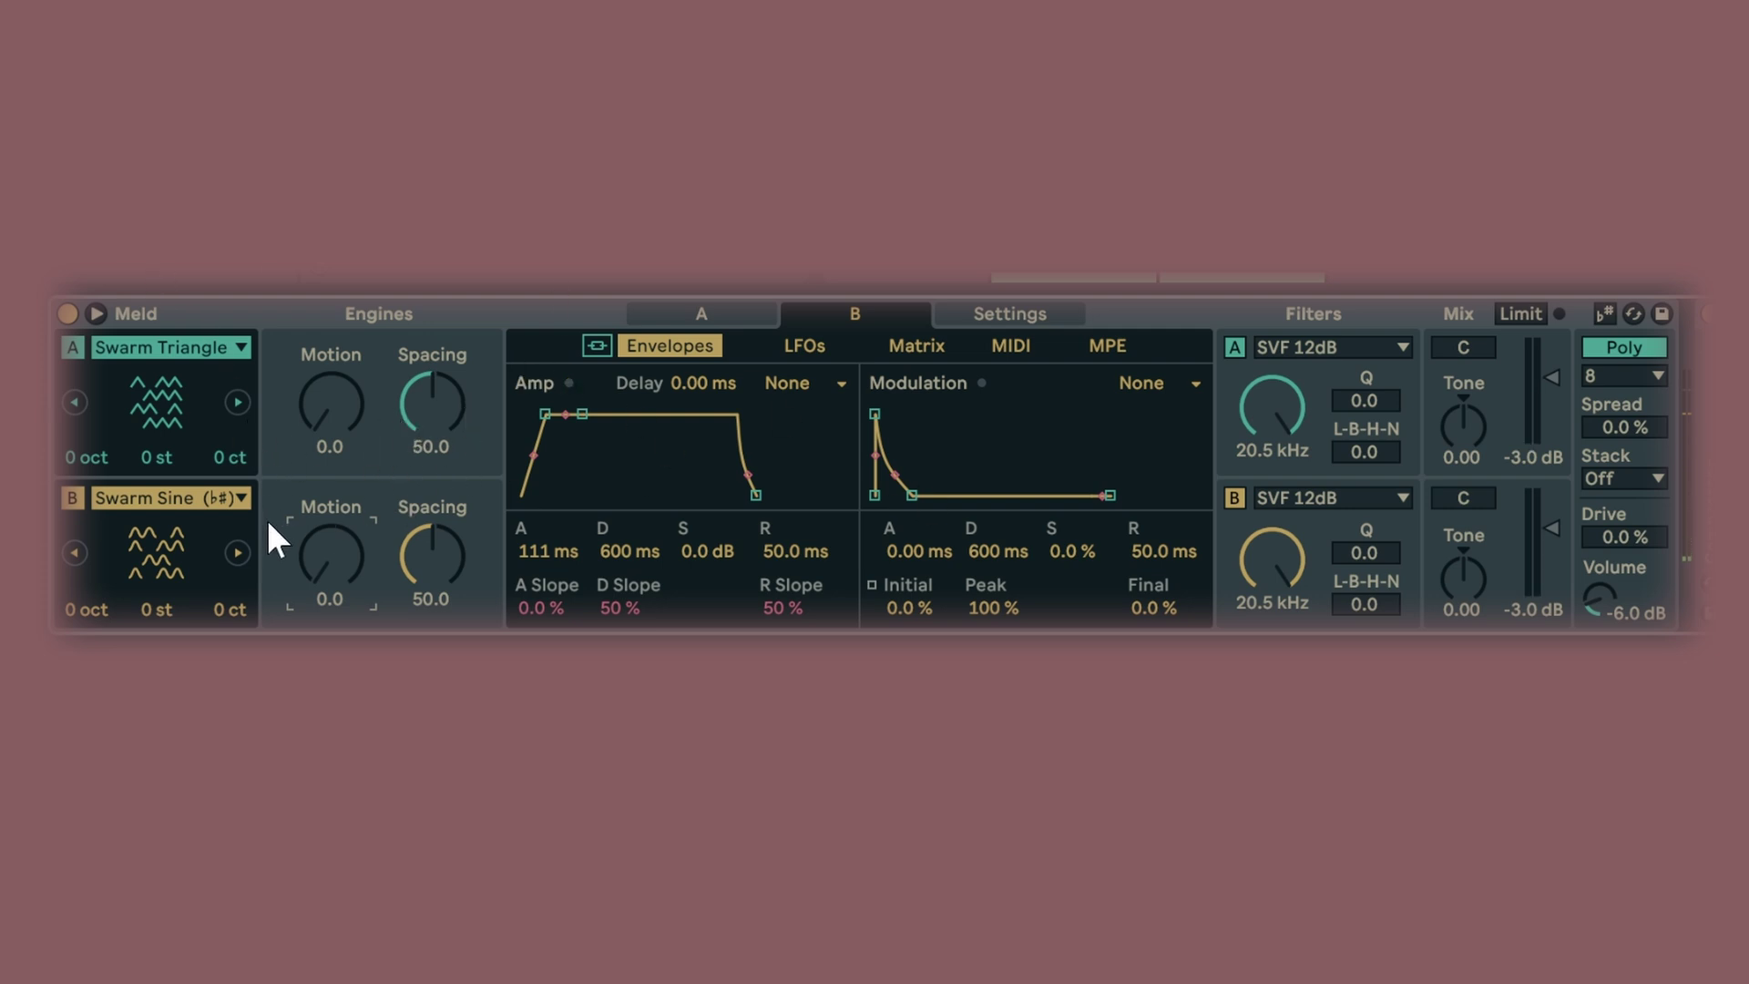
left_click_drag(162, 616, 163, 588)
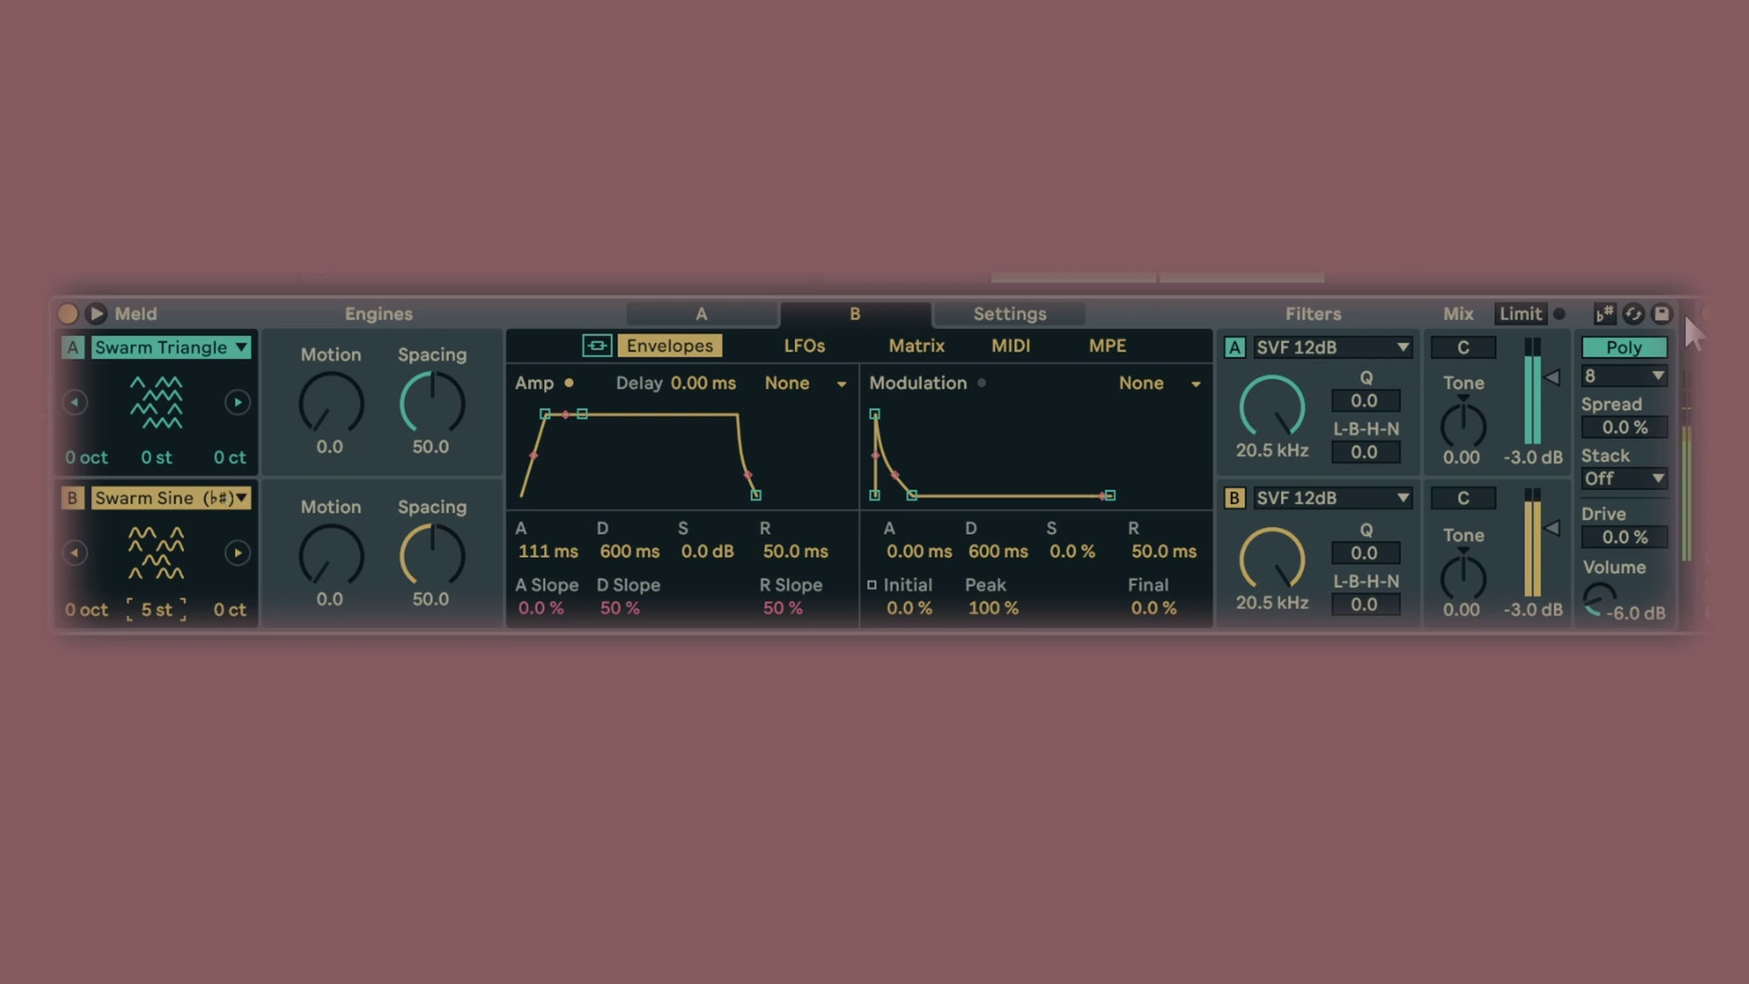
Step: Try scale-degree tuning, Mono voicing and the limiter, restoring each original setting
left_click(1604, 313)
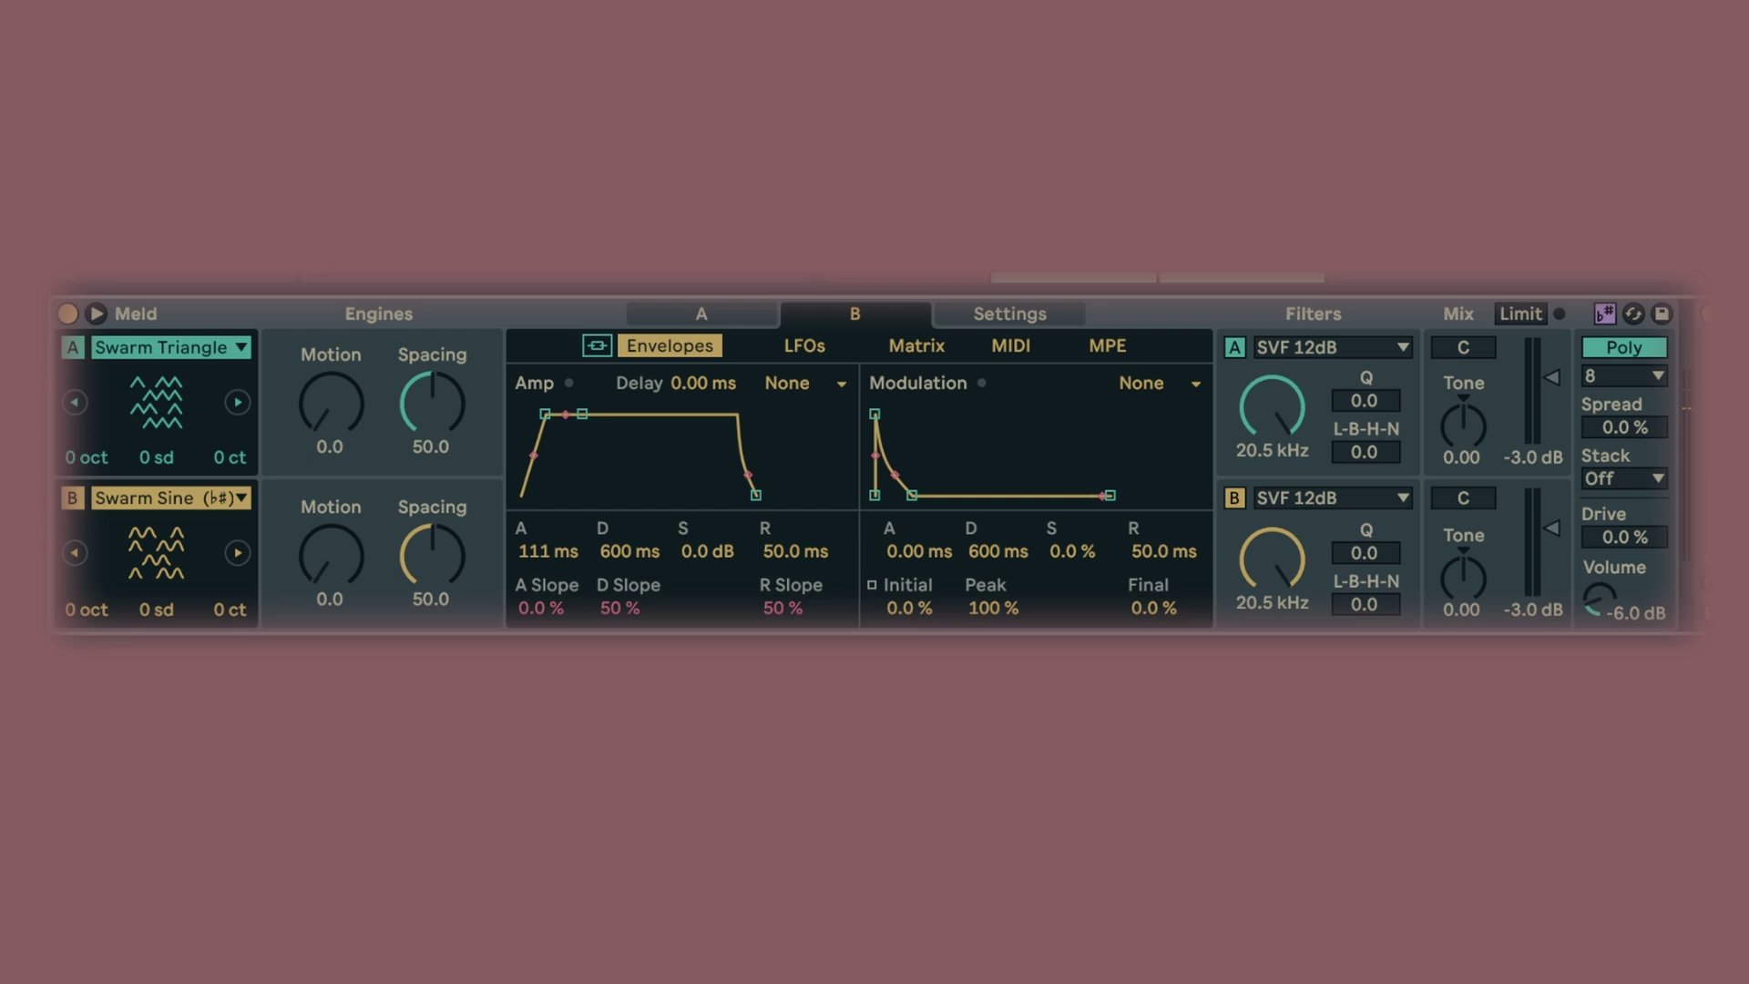
left_click(1604, 313)
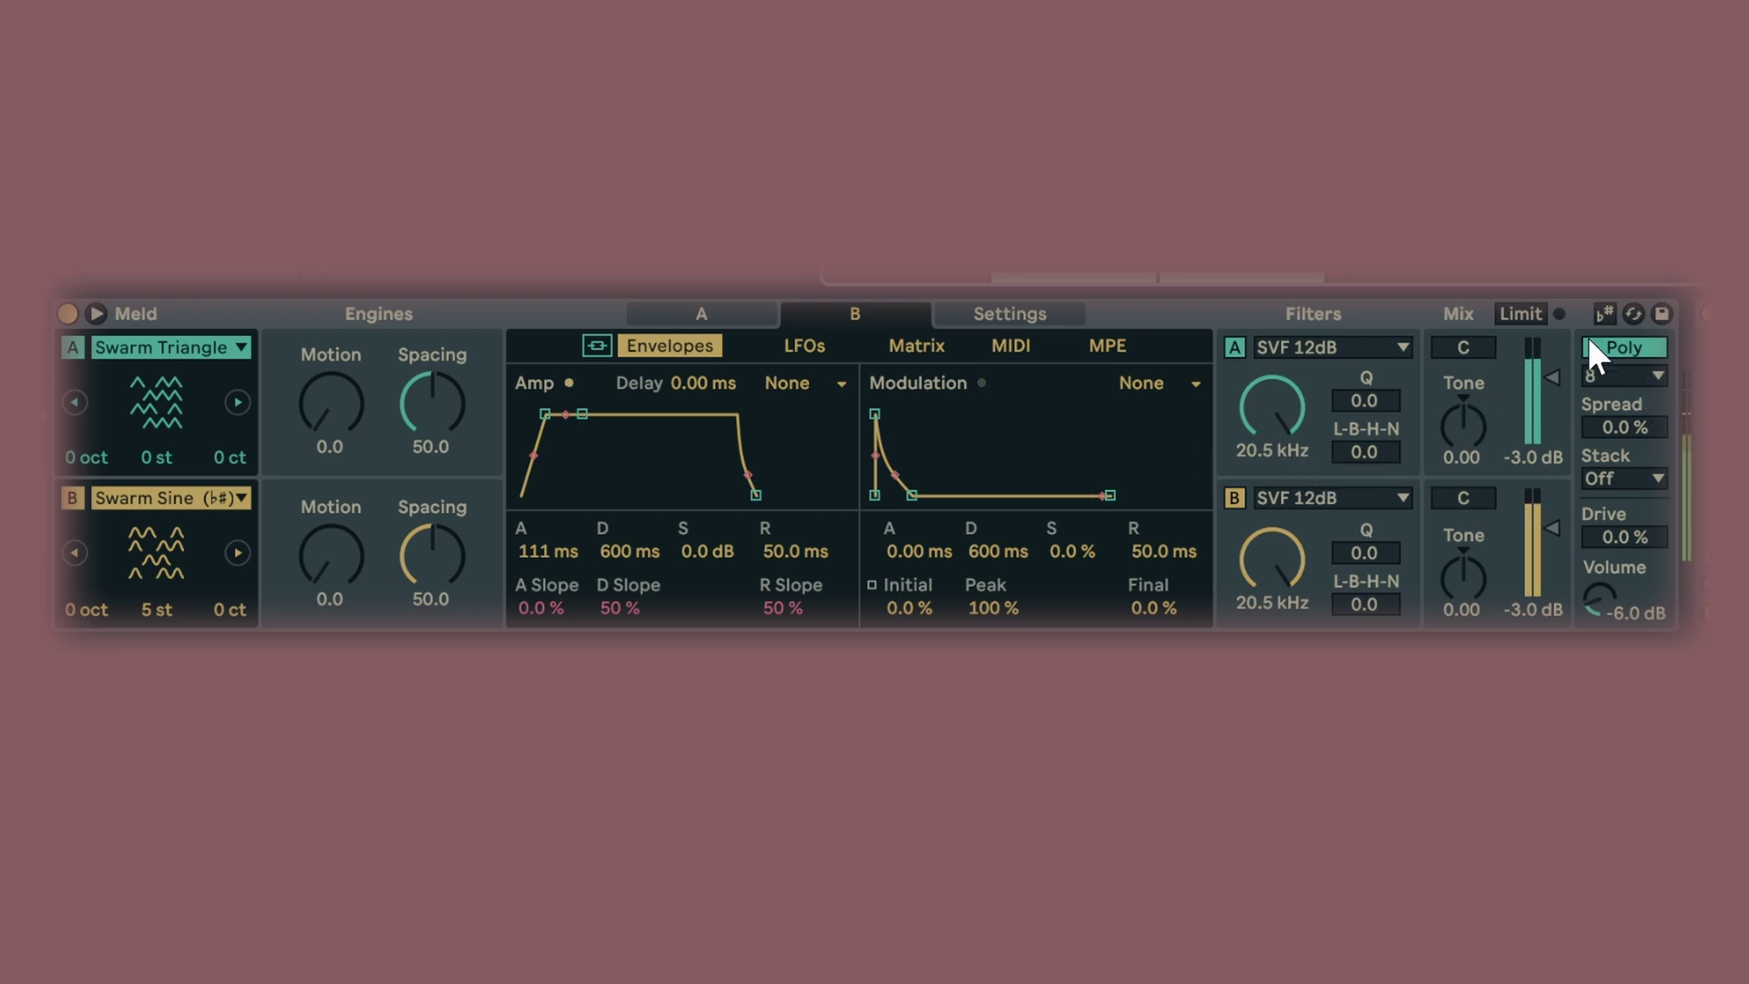
left_click(1622, 346)
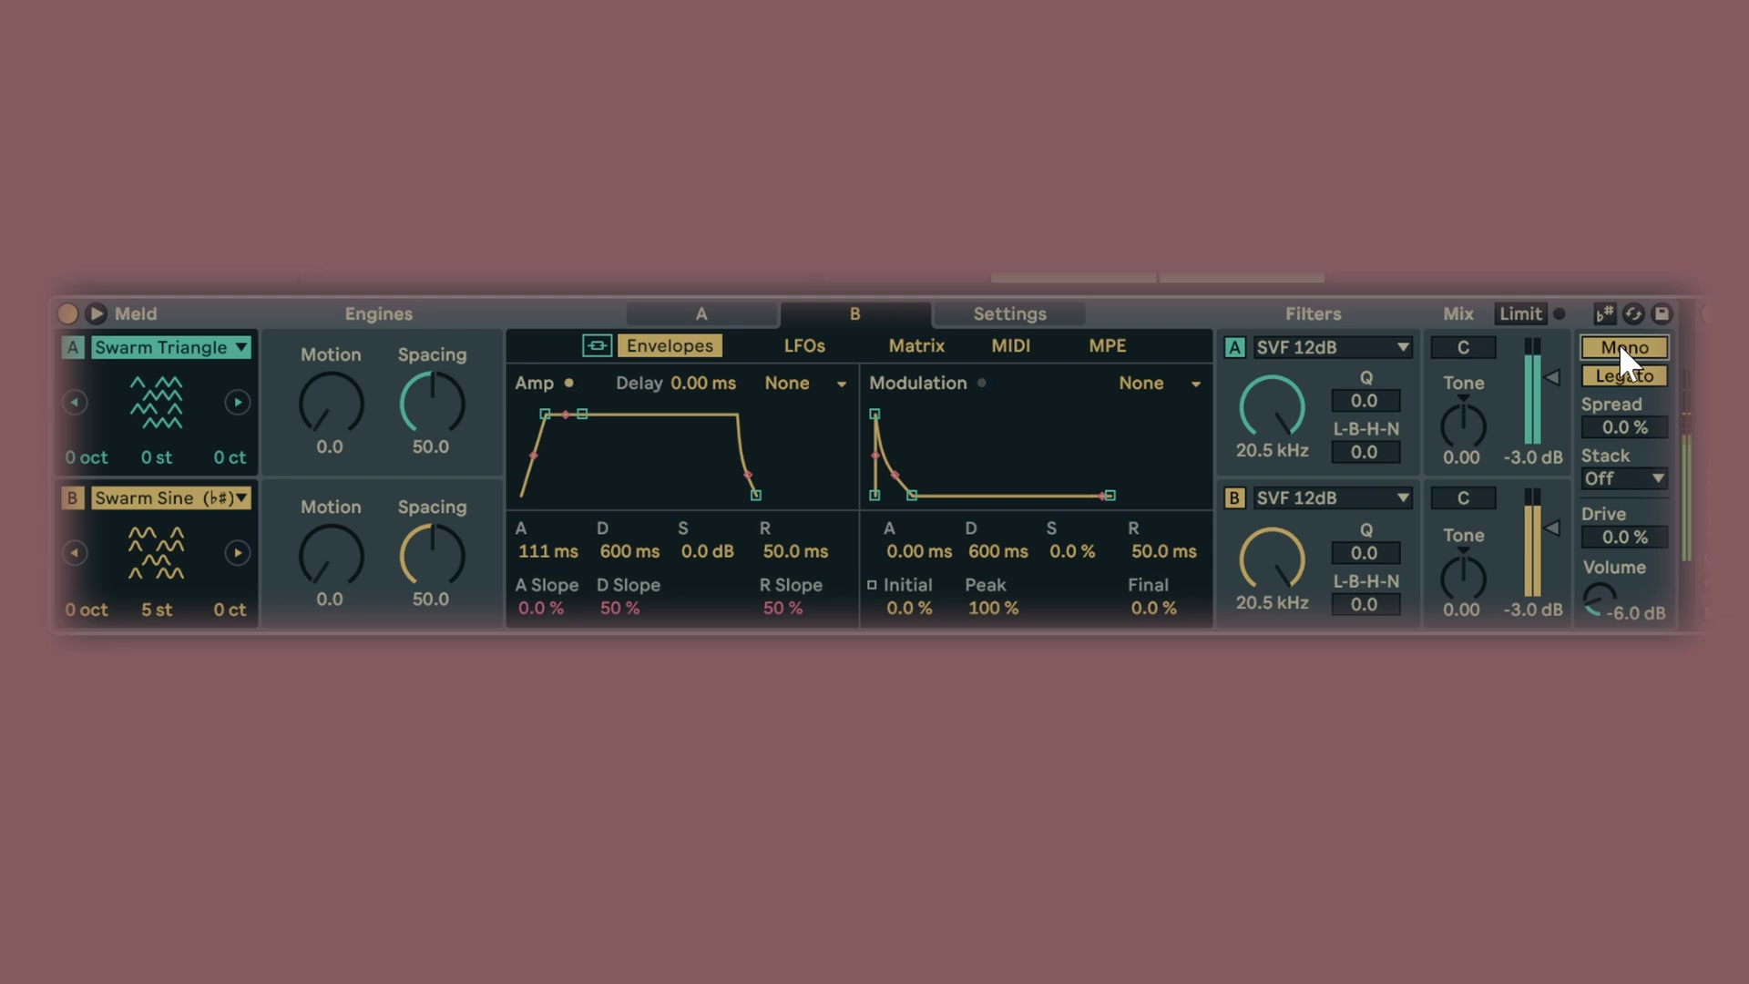
left_click(1621, 348)
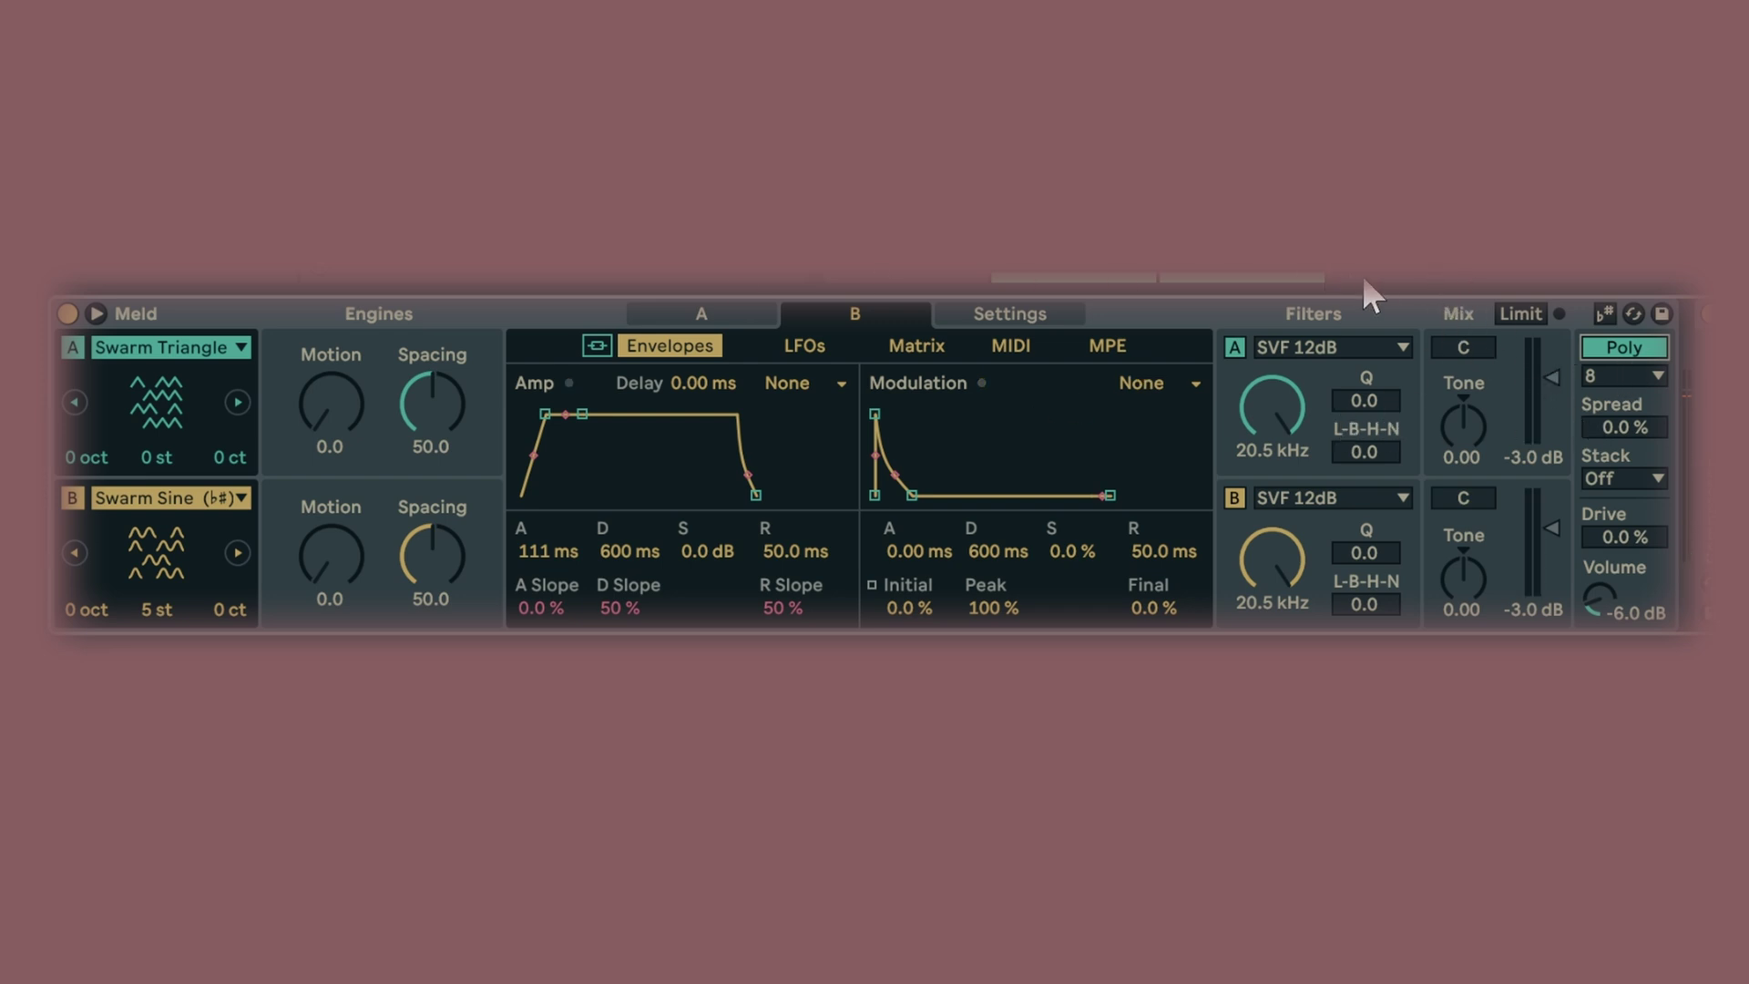
left_click(1511, 317)
left_click(1511, 315)
Step: Examine Meld's engine A, engine B and Settings pages and compare the two engines' envelopes
left_click(721, 314)
left_click(849, 314)
left_click(963, 314)
left_click(687, 316)
left_click(839, 306)
left_click(720, 306)
left_click(822, 303)
Step: Link engine B's envelope settings to engine A's and compare both engines' envelopes
left_click(718, 311)
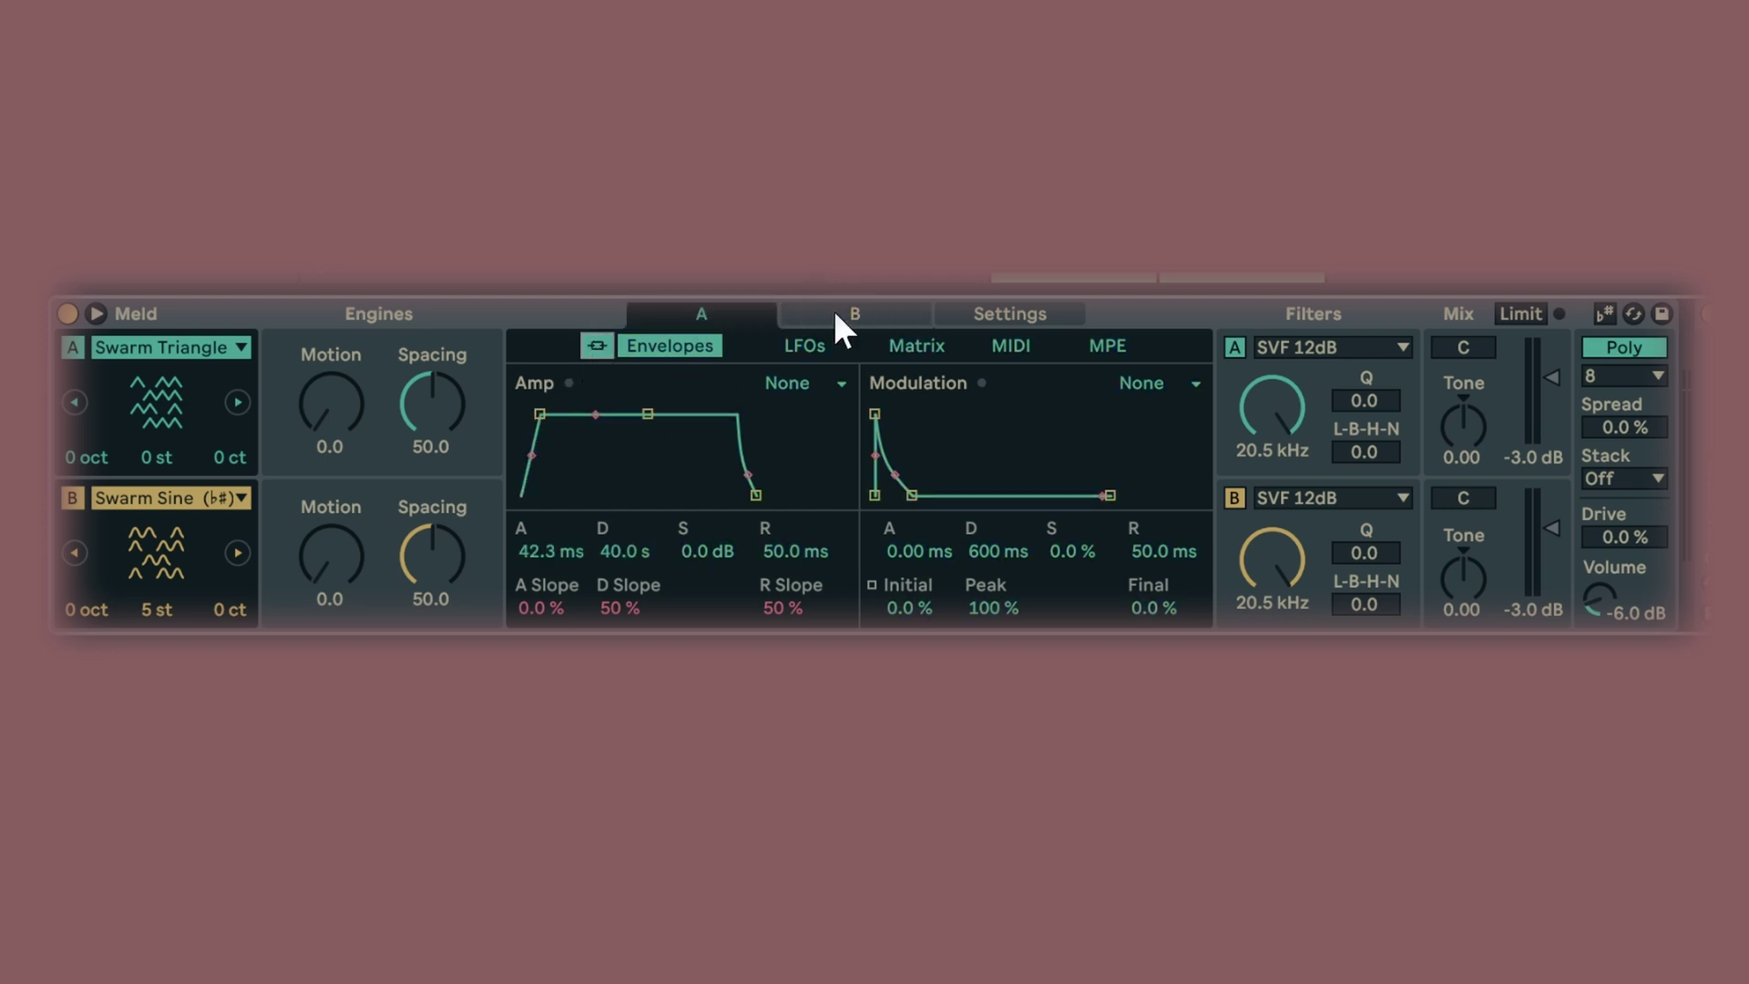
left_click(856, 315)
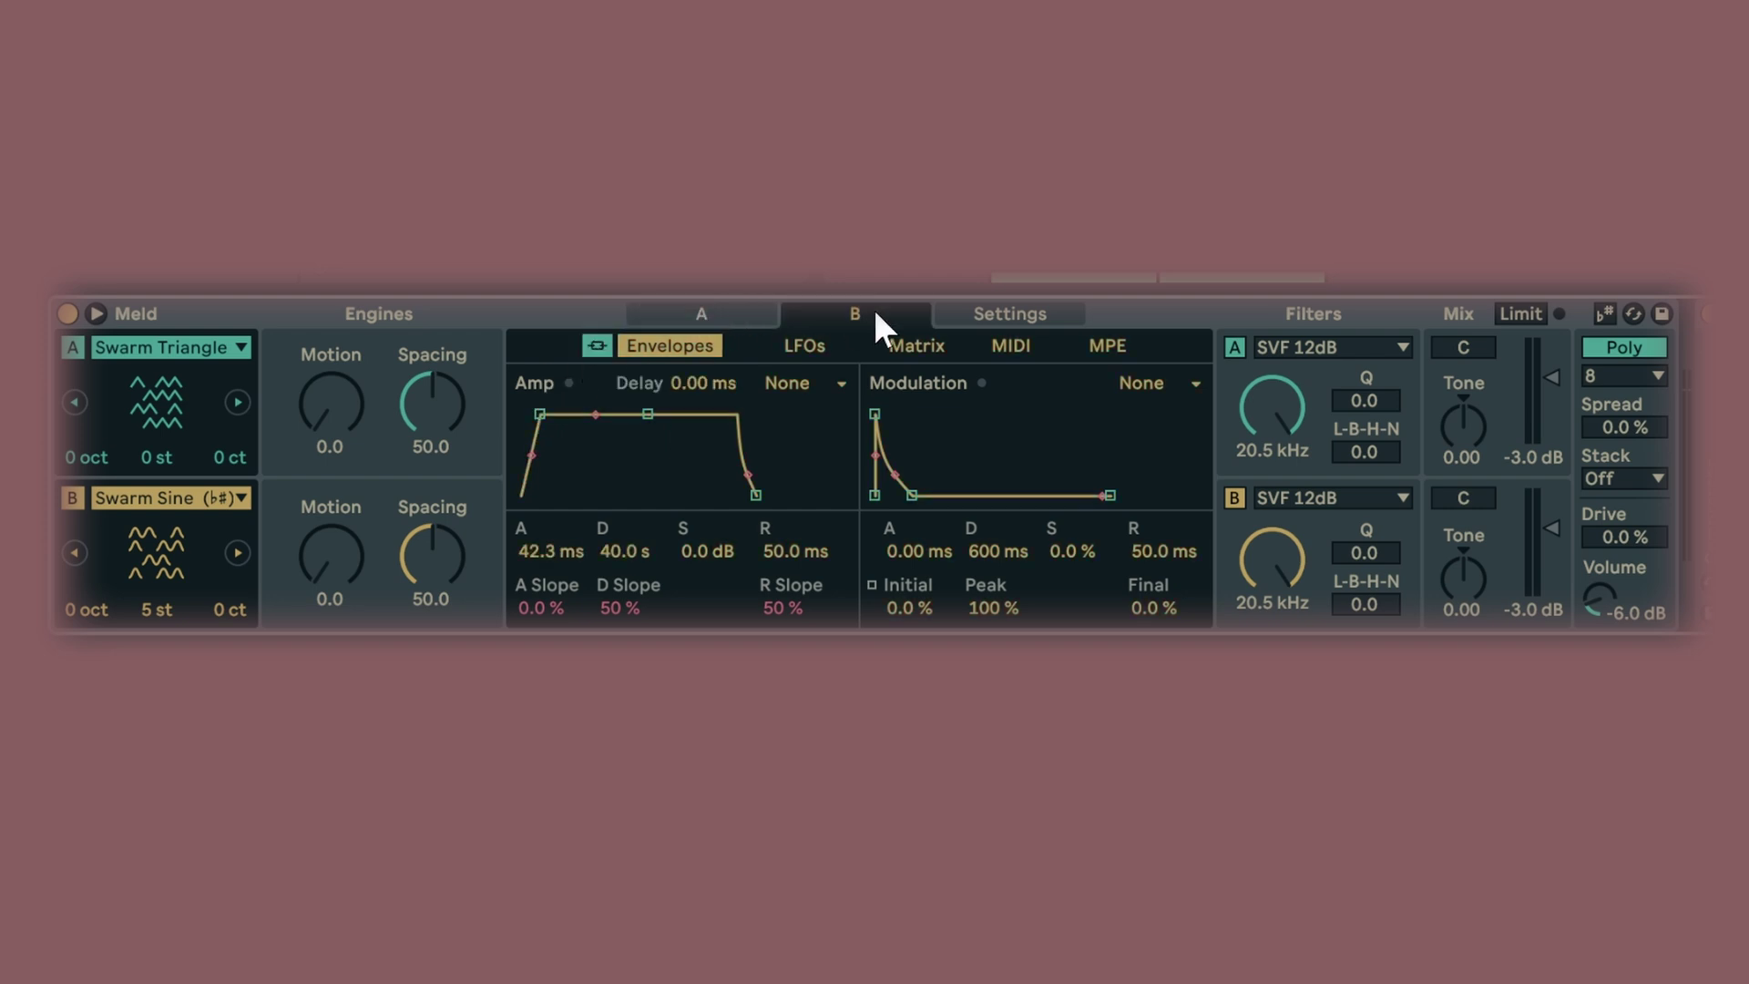
left_click(703, 310)
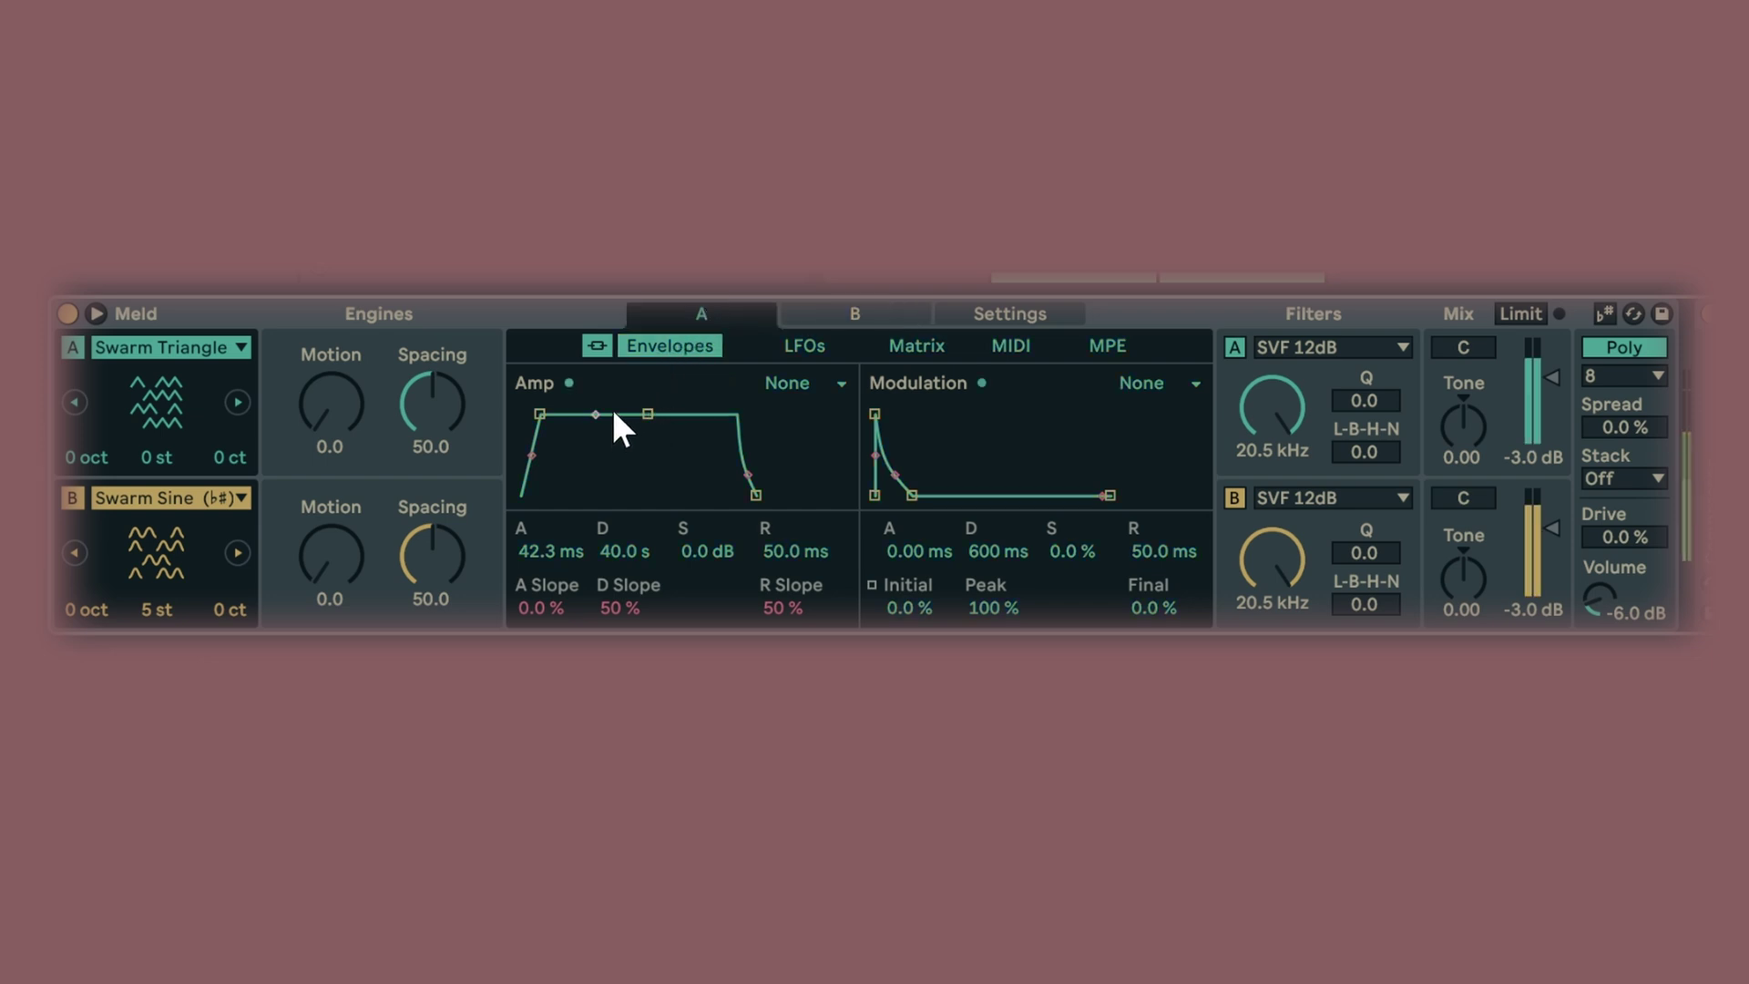
Step: Set the linked amp envelope to 241 ms attack and 8.16 s decay, and the modulation envelope to 2.34 s attack, 1.32 s decay and 43% decay slope
mouse_move(545, 407)
left_mouse_down()
mouse_move(570, 414)
mouse_move(550, 414)
left_mouse_up()
mouse_move(657, 413)
left_mouse_down()
mouse_move(625, 495)
mouse_move(551, 495)
mouse_move(623, 415)
left_mouse_up()
left_click_drag(874, 413, 927, 413)
left_click_drag(964, 492, 952, 471)
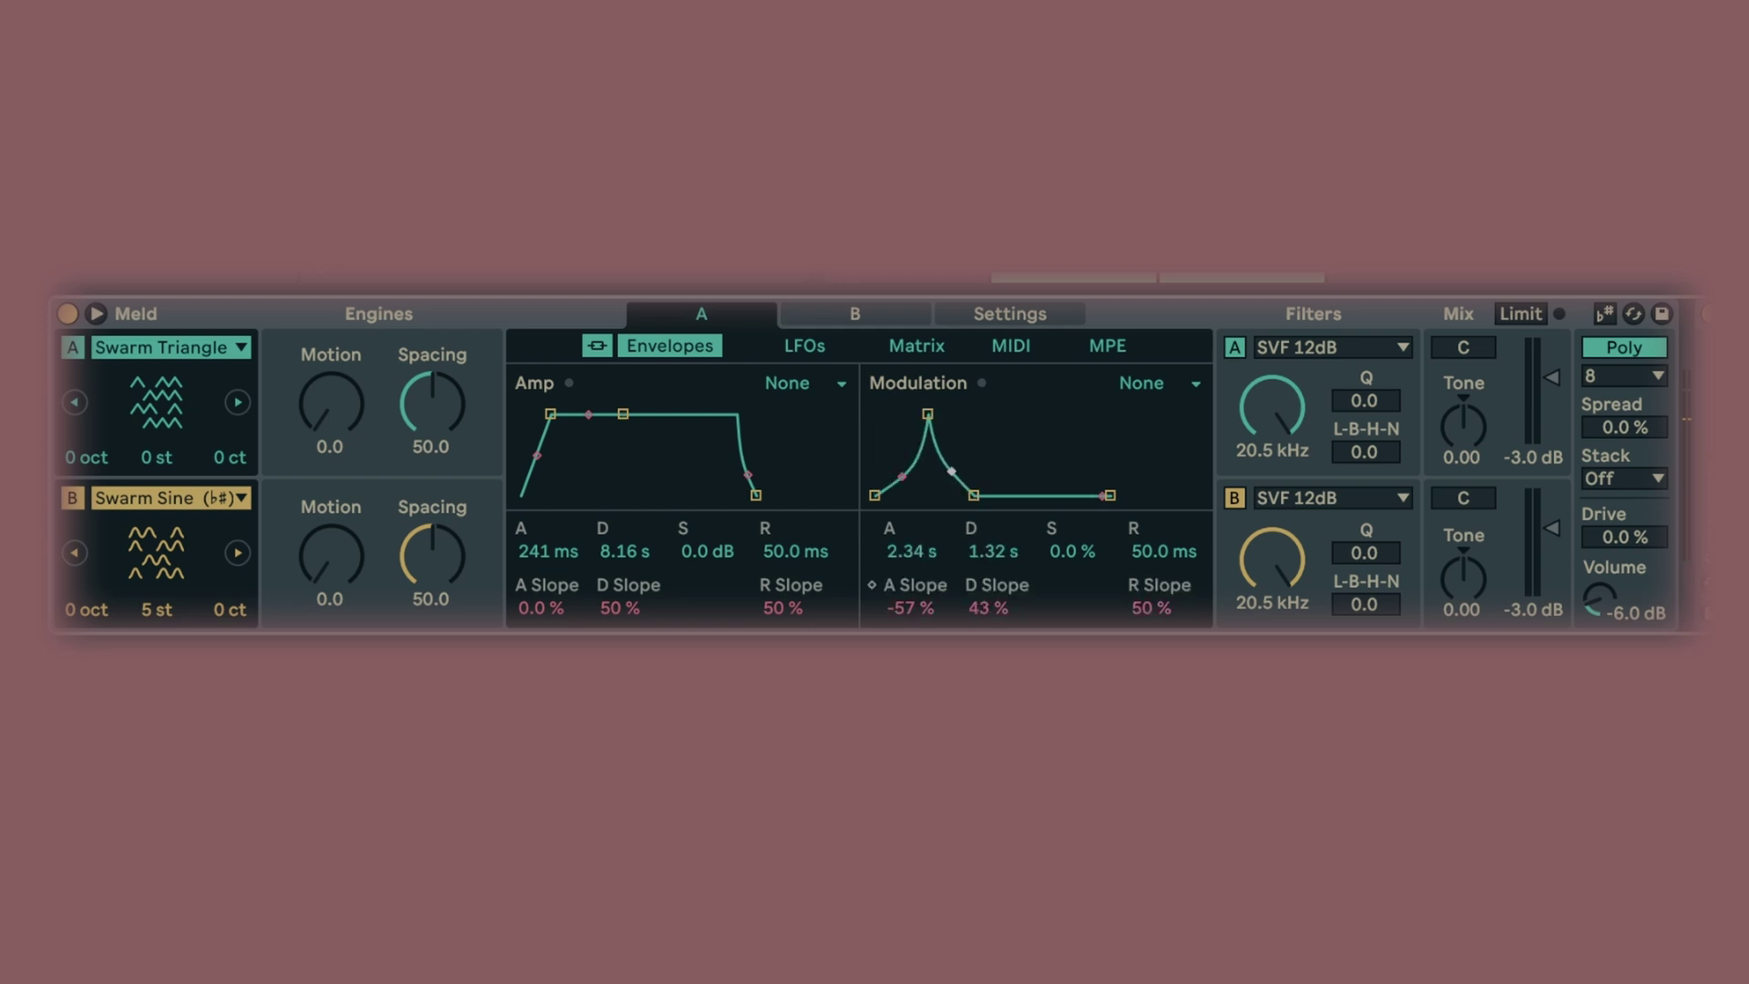
Step: Review engine A's LFO, Matrix, MIDI and MPE modulation pages, ending on the Matrix
left_click(805, 343)
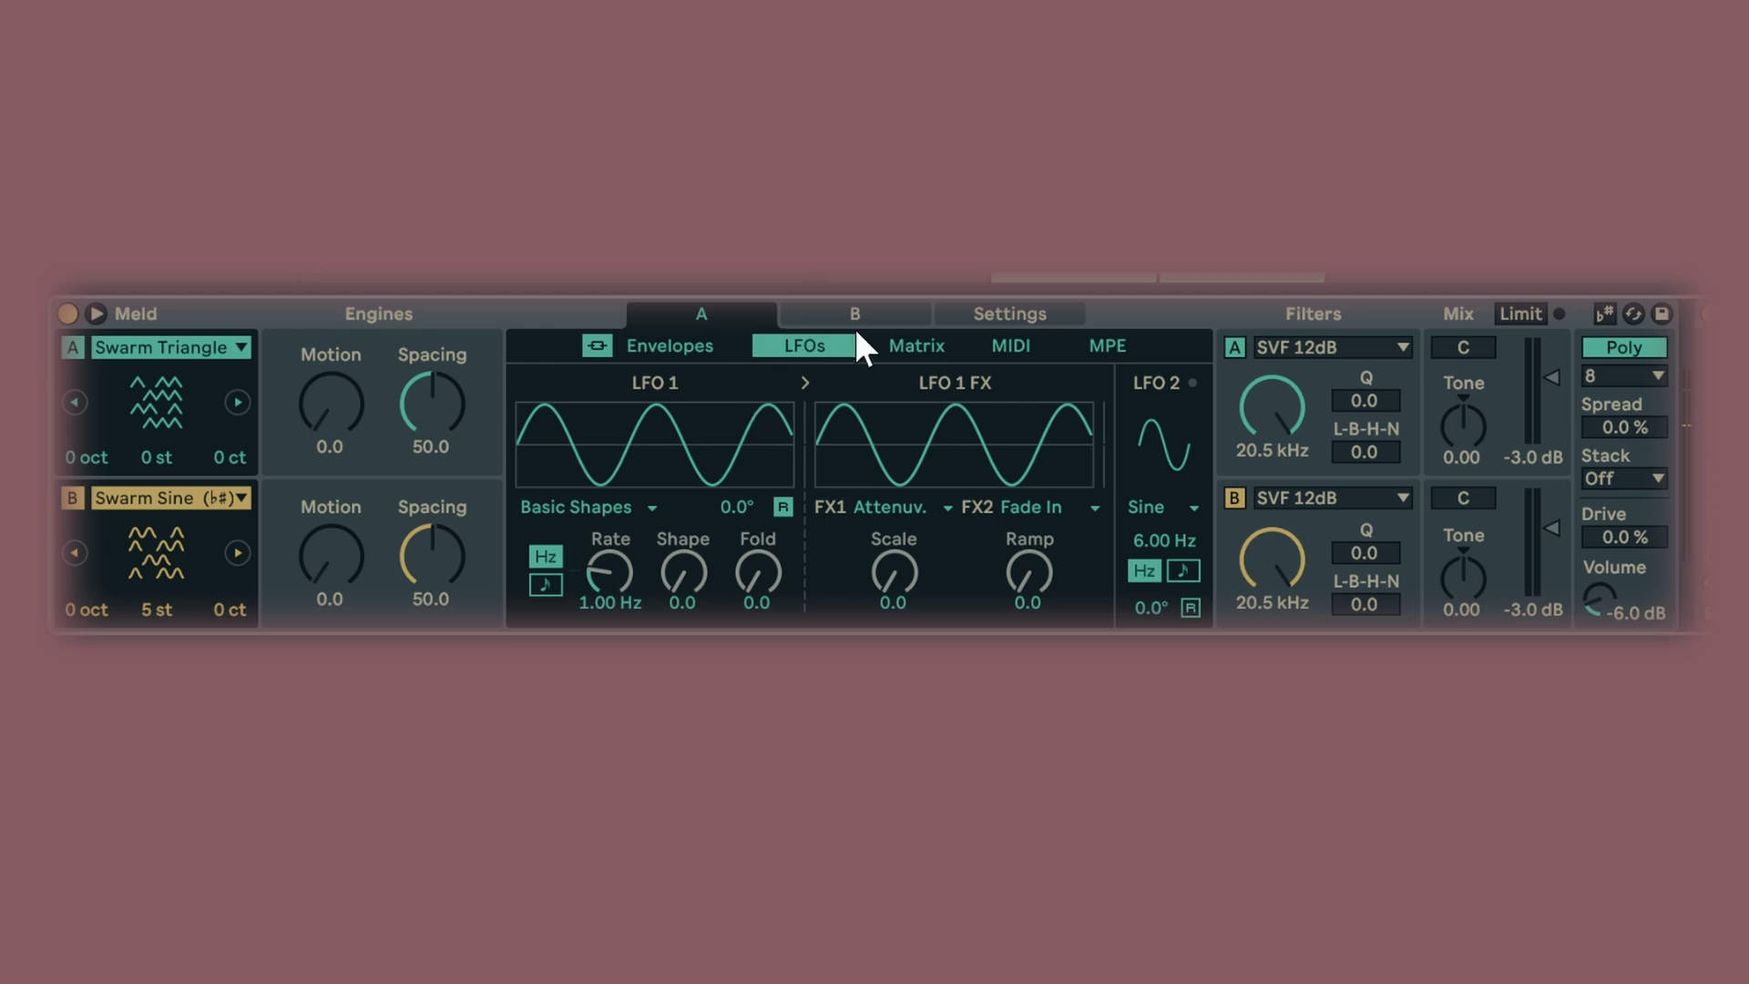
left_click(916, 345)
left_click(1012, 345)
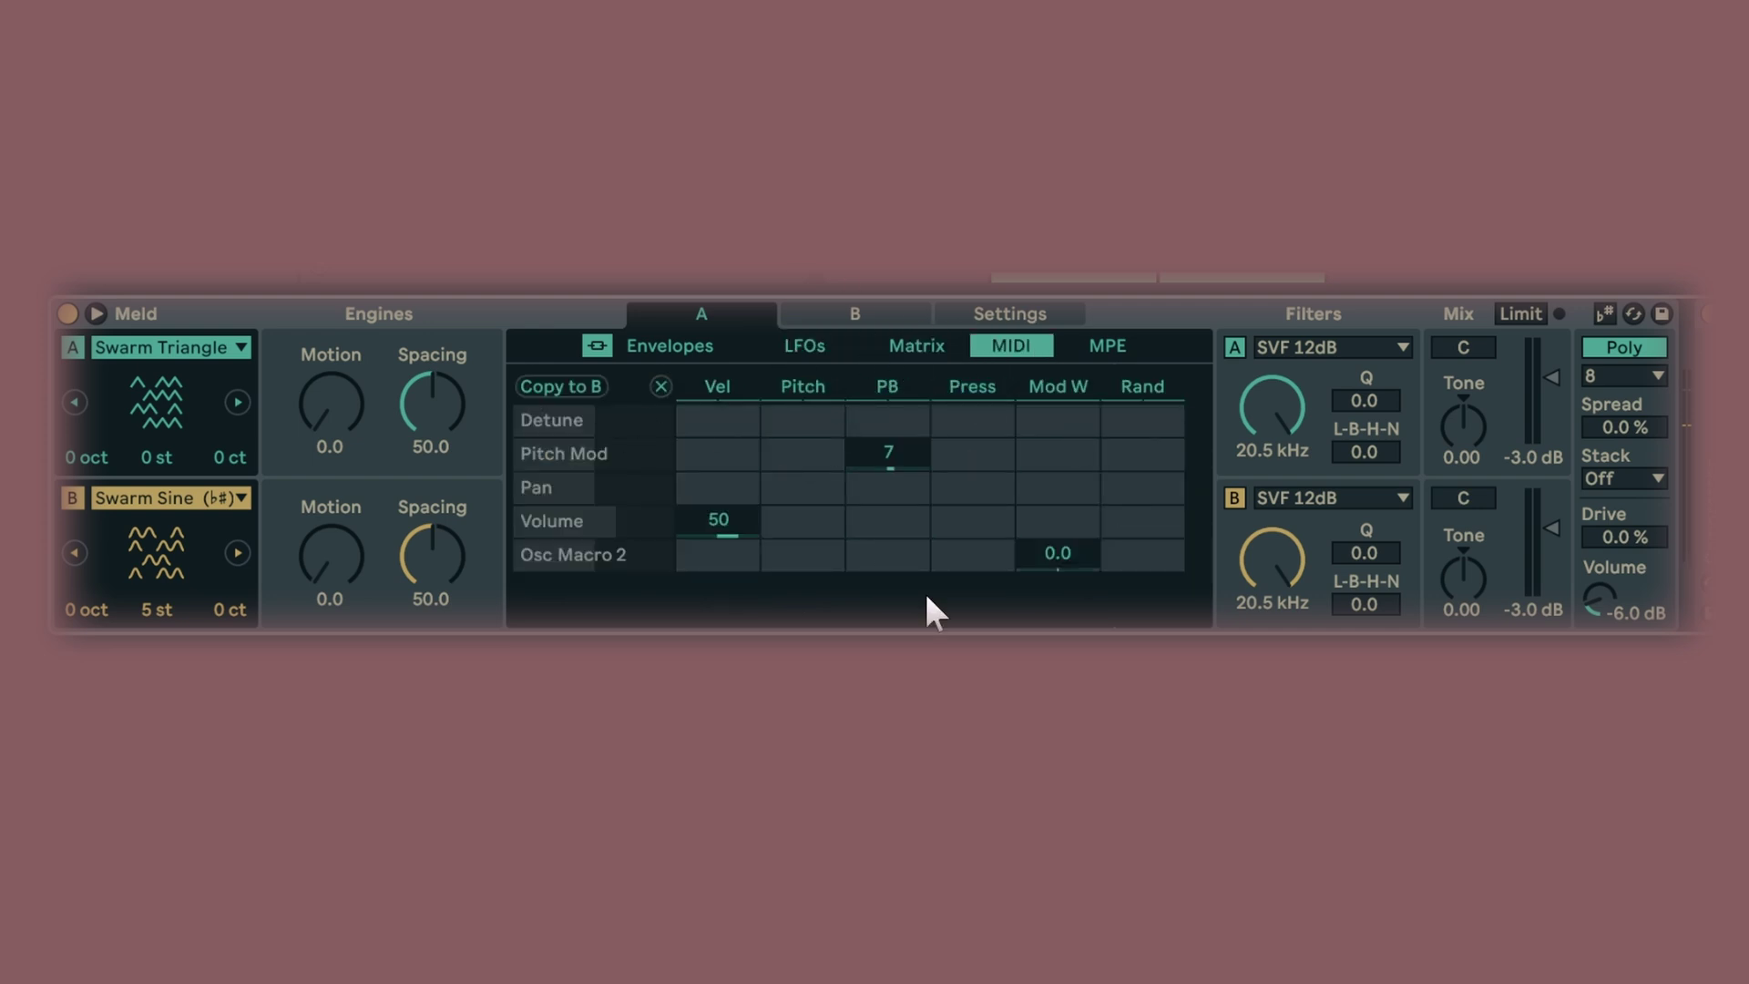
left_click(1106, 346)
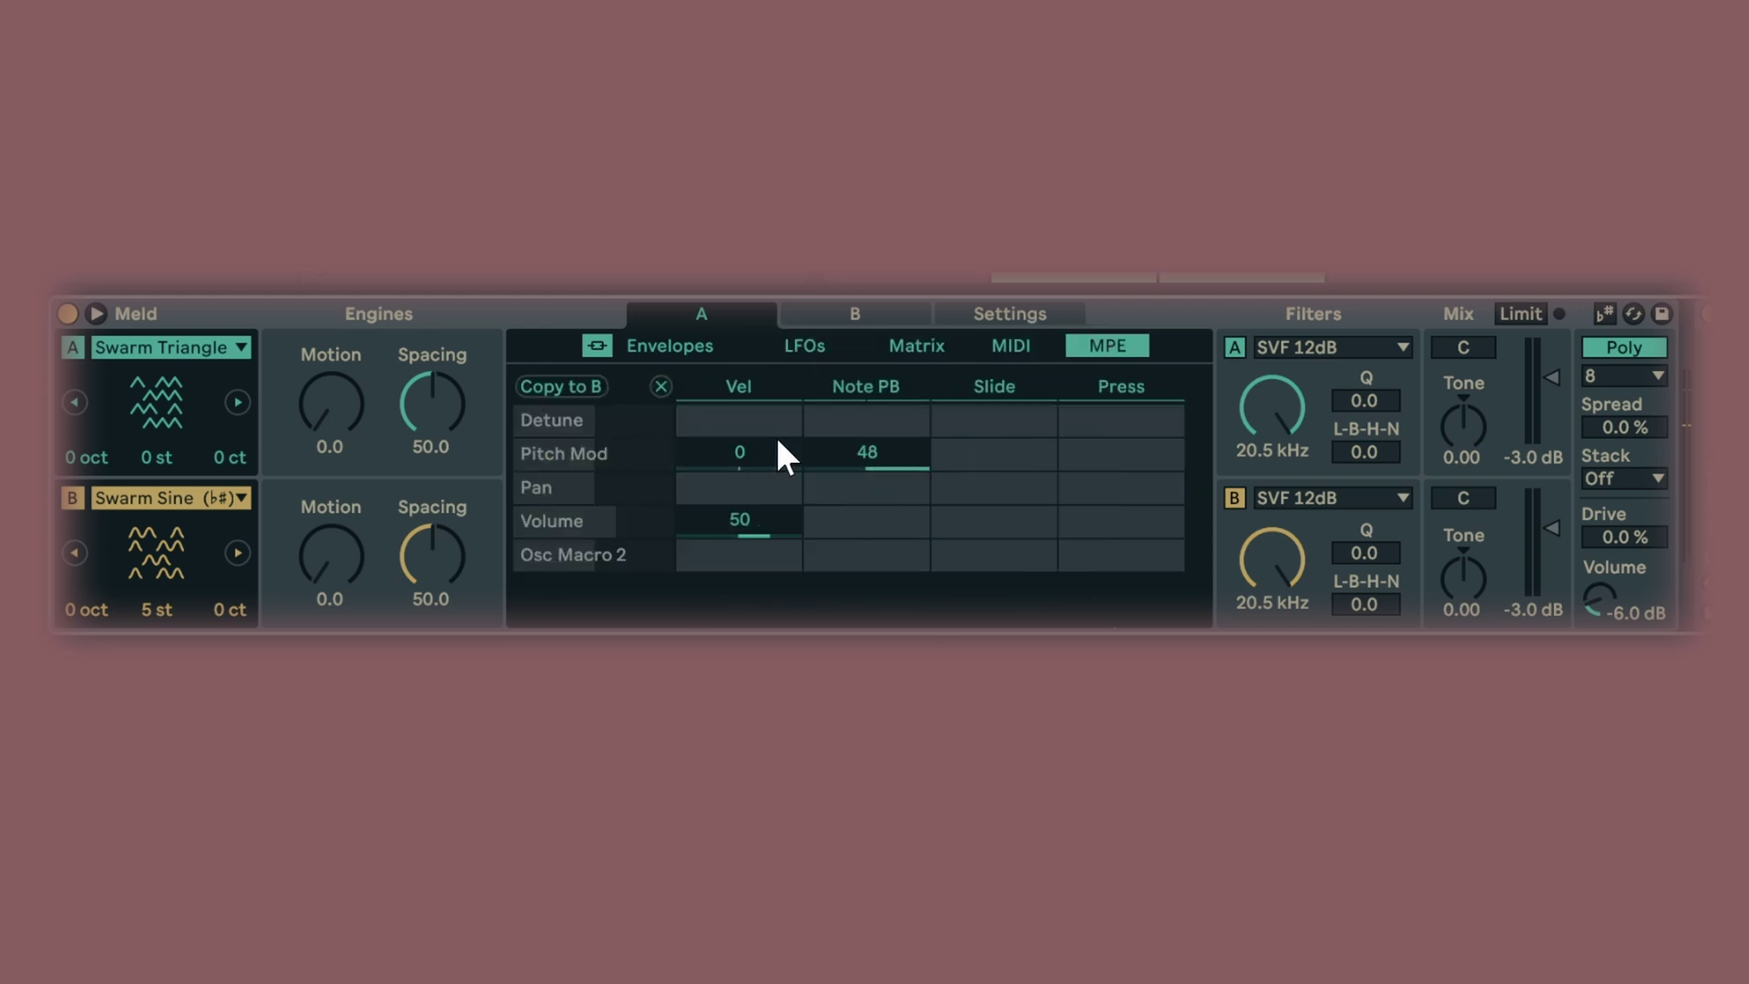
left_click(916, 345)
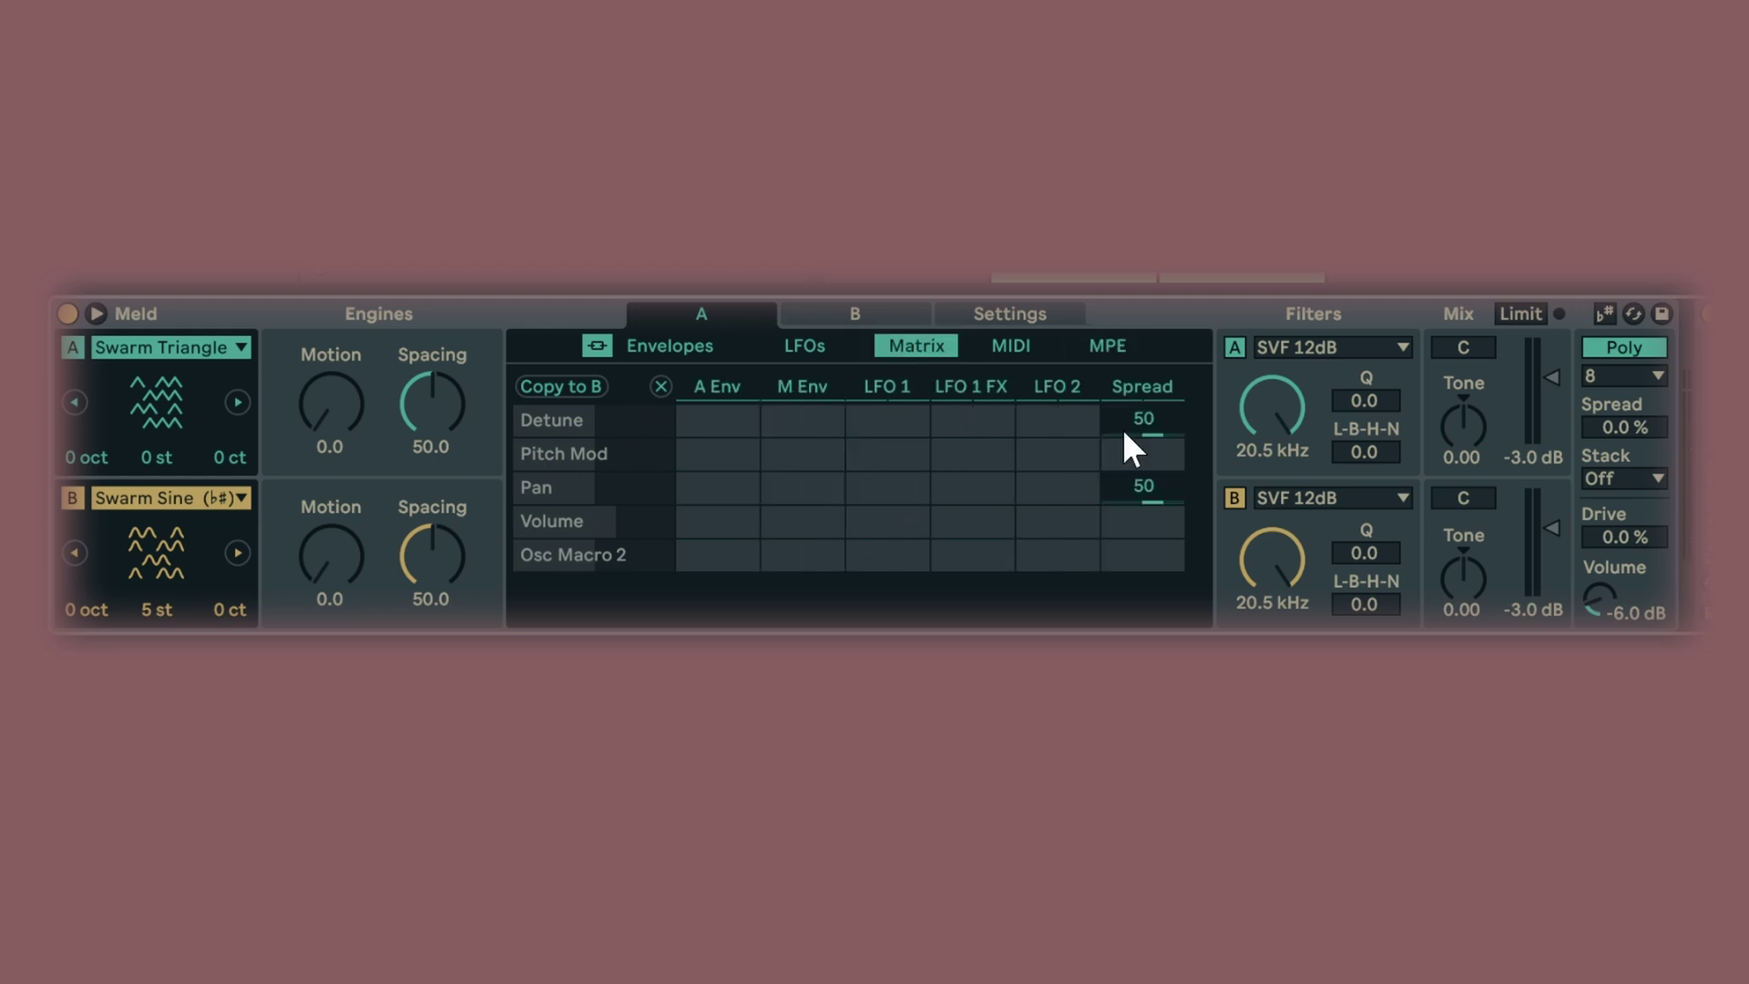
Step: Route engine A's modulation envelope to its filter frequency at -100 and set the filter frequency to 1.31 kHz
left_click(710, 350)
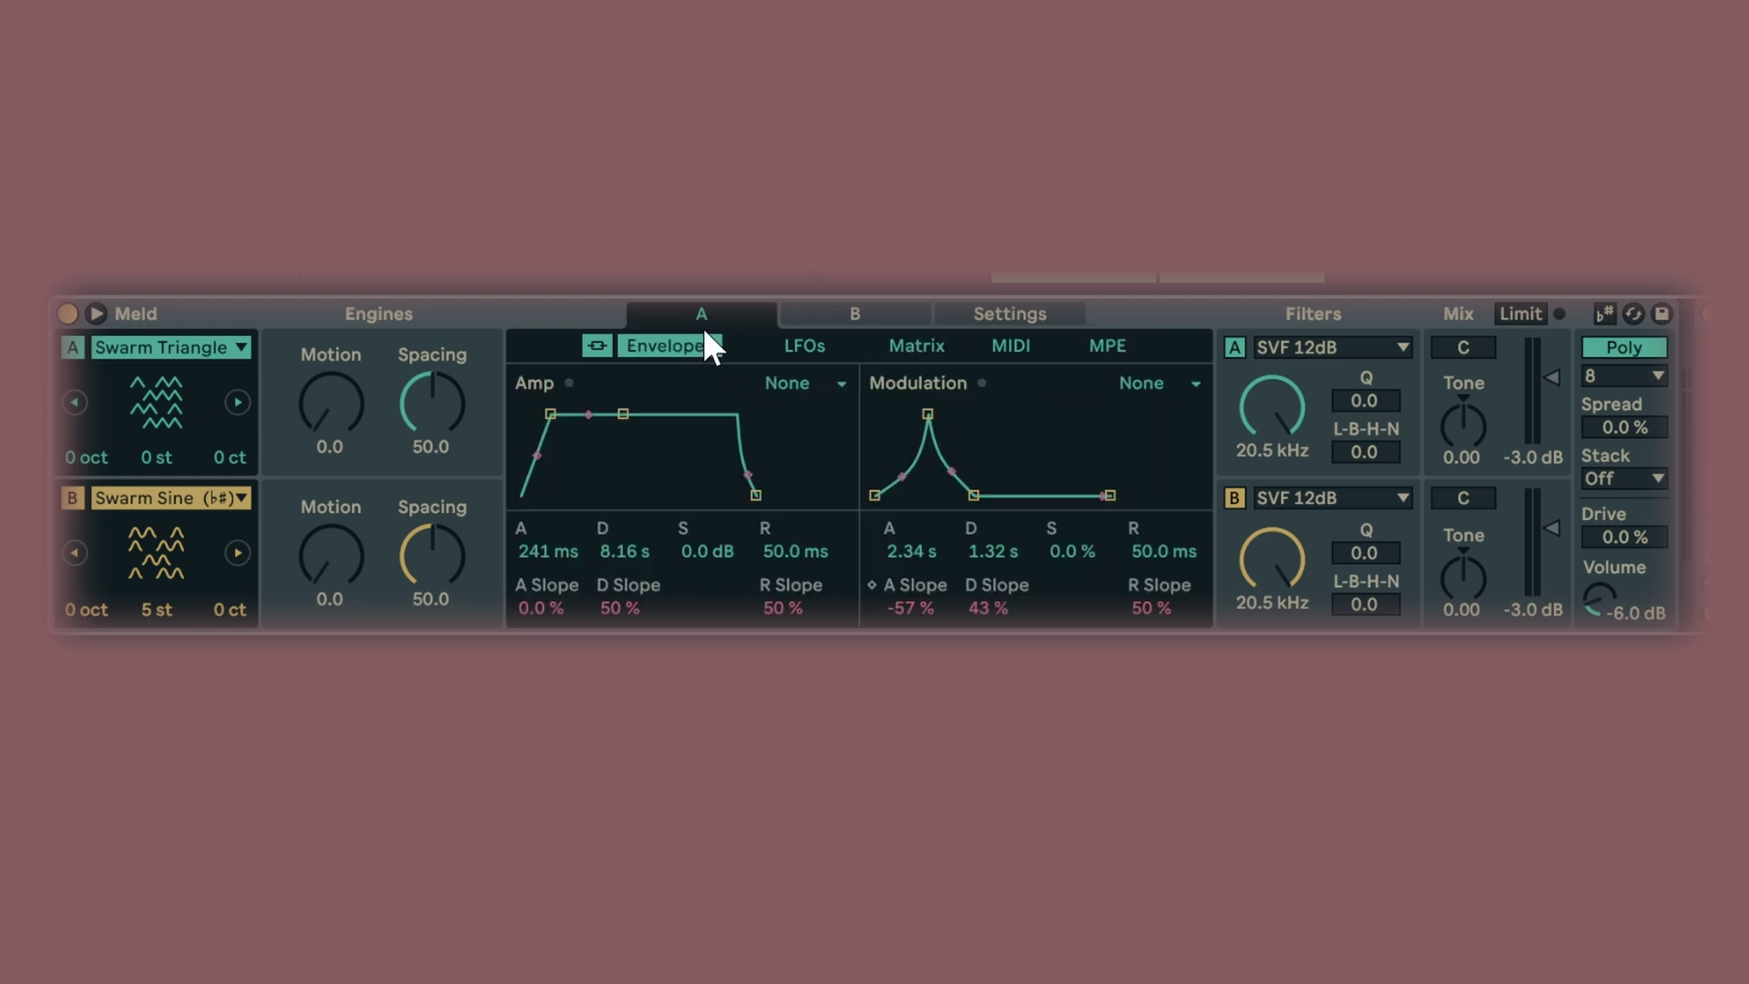
left_click(889, 345)
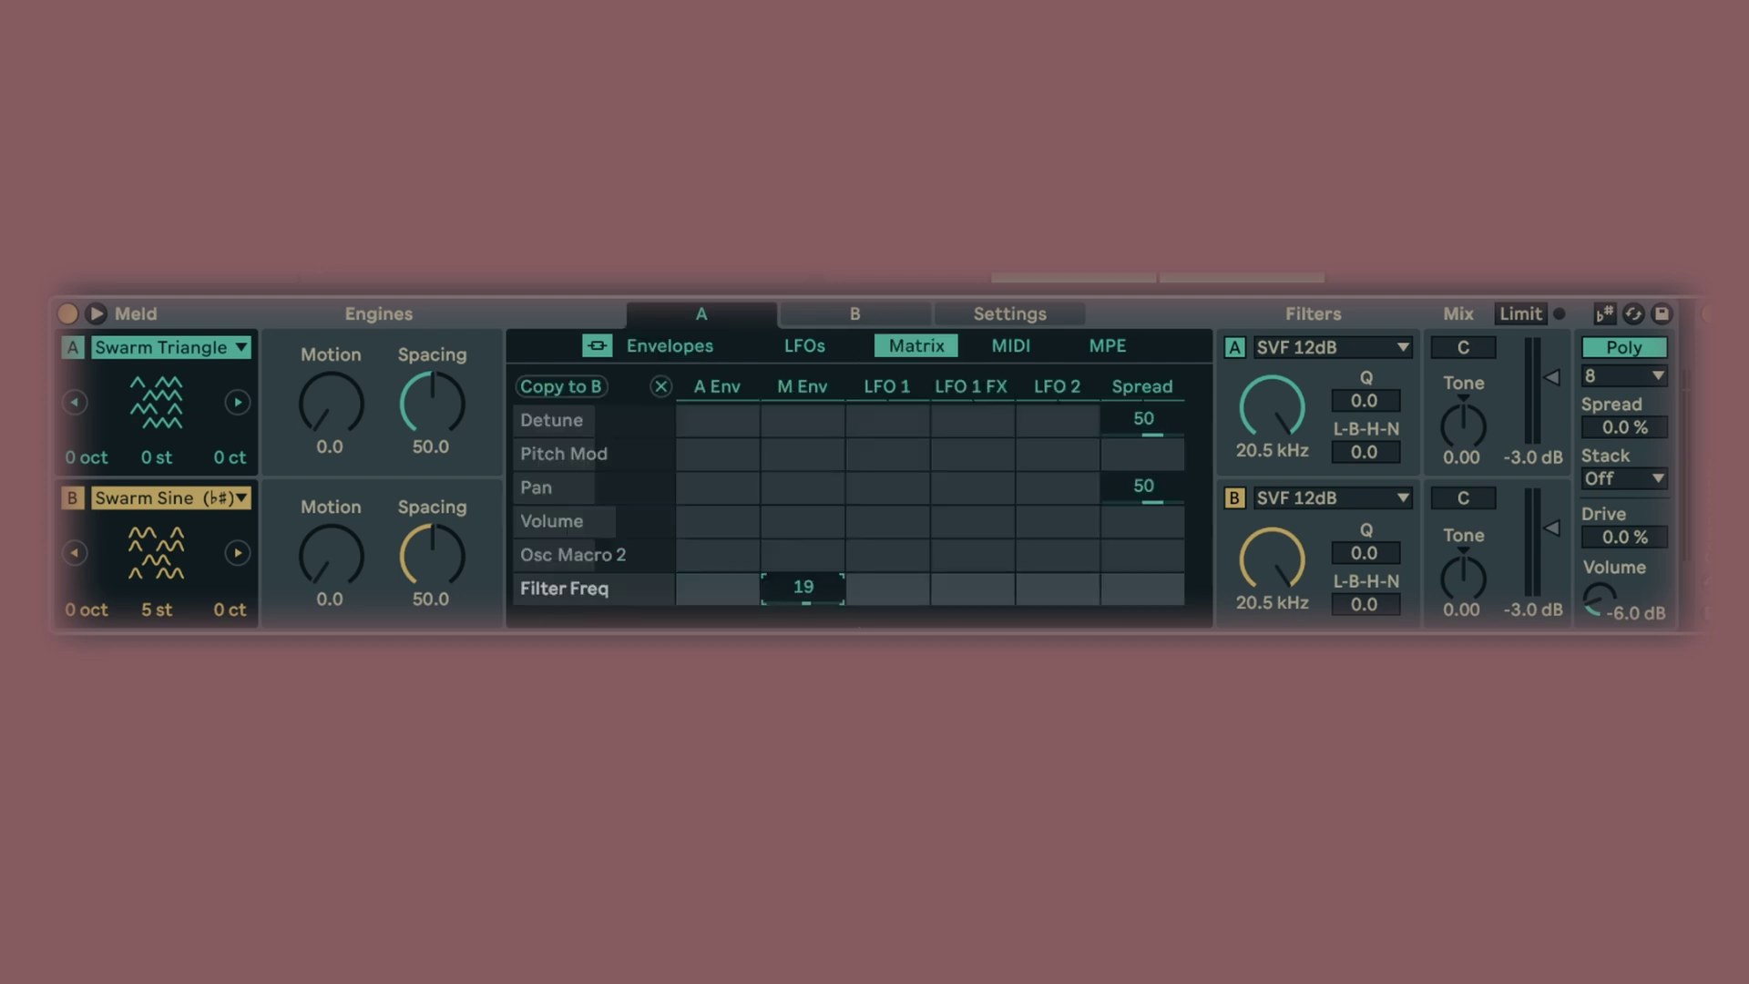
left_click_drag(803, 586, 802, 520)
left_click_drag(785, 585, 786, 764)
left_click_drag(1288, 402, 1288, 482)
Step: Change filter A to Comb + with 32.8 feedback and 20.3 damping
left_click(1373, 346)
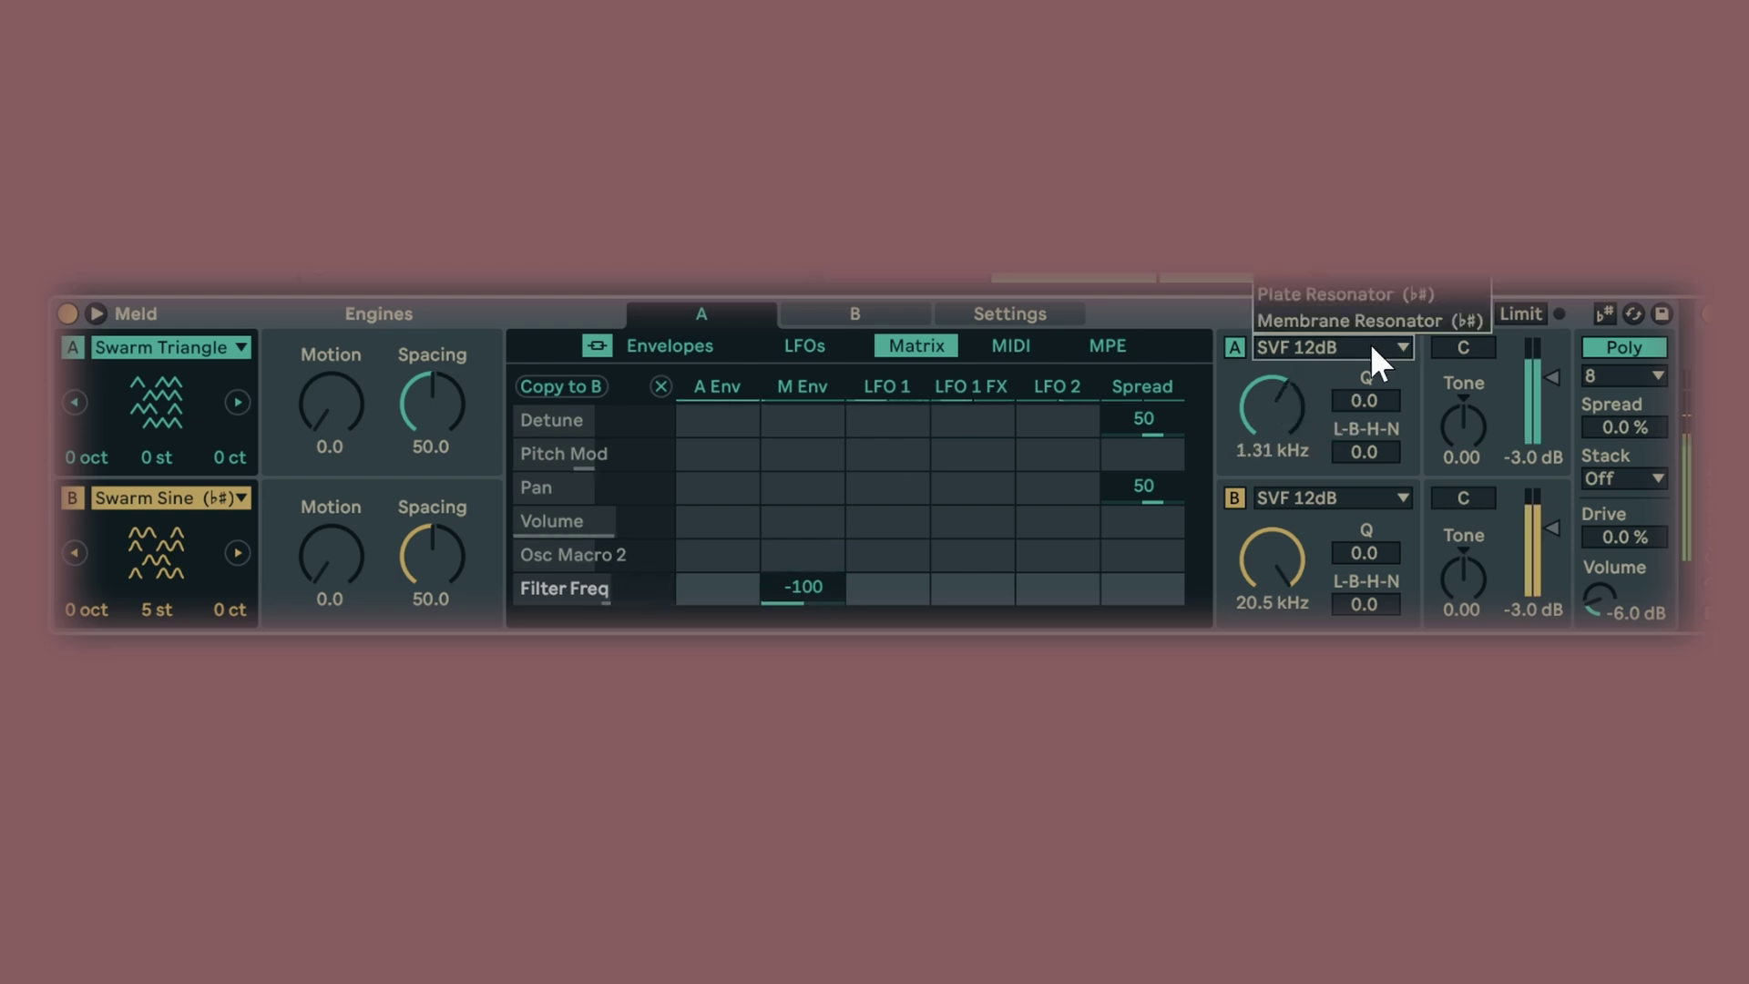
left_click(1330, 314)
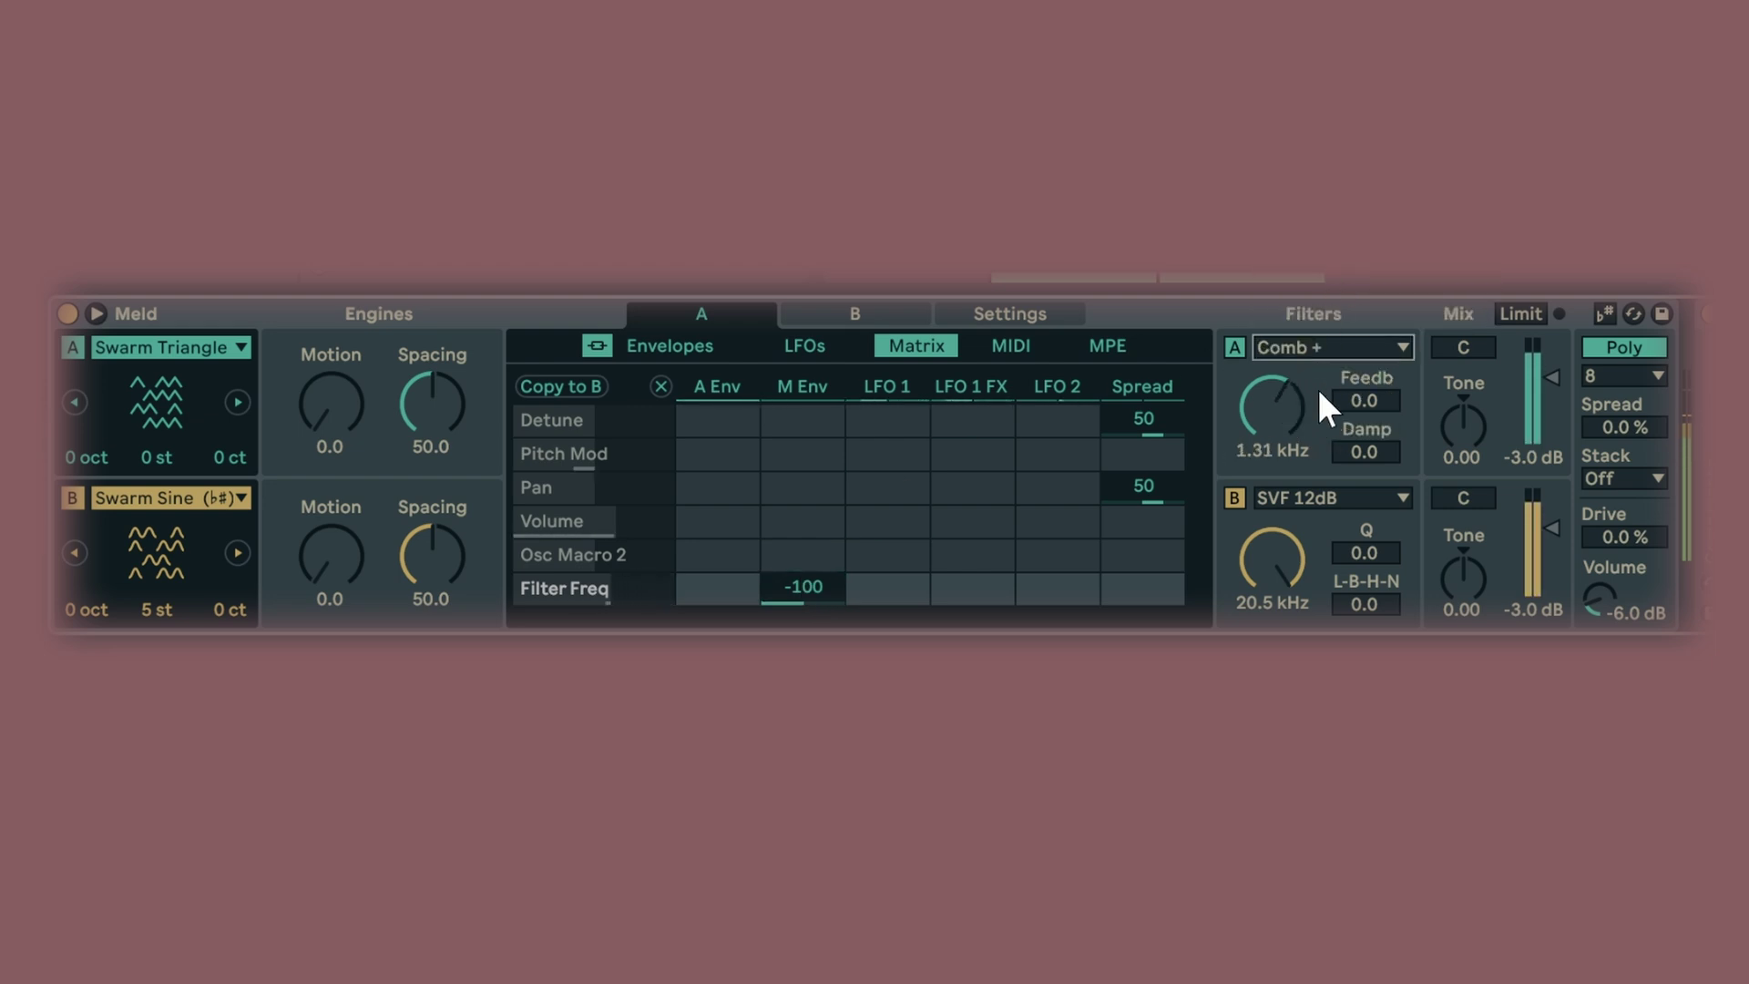
mouse_move(1343, 395)
left_mouse_down()
mouse_move(1343, 350)
mouse_move(1359, 396)
left_mouse_up()
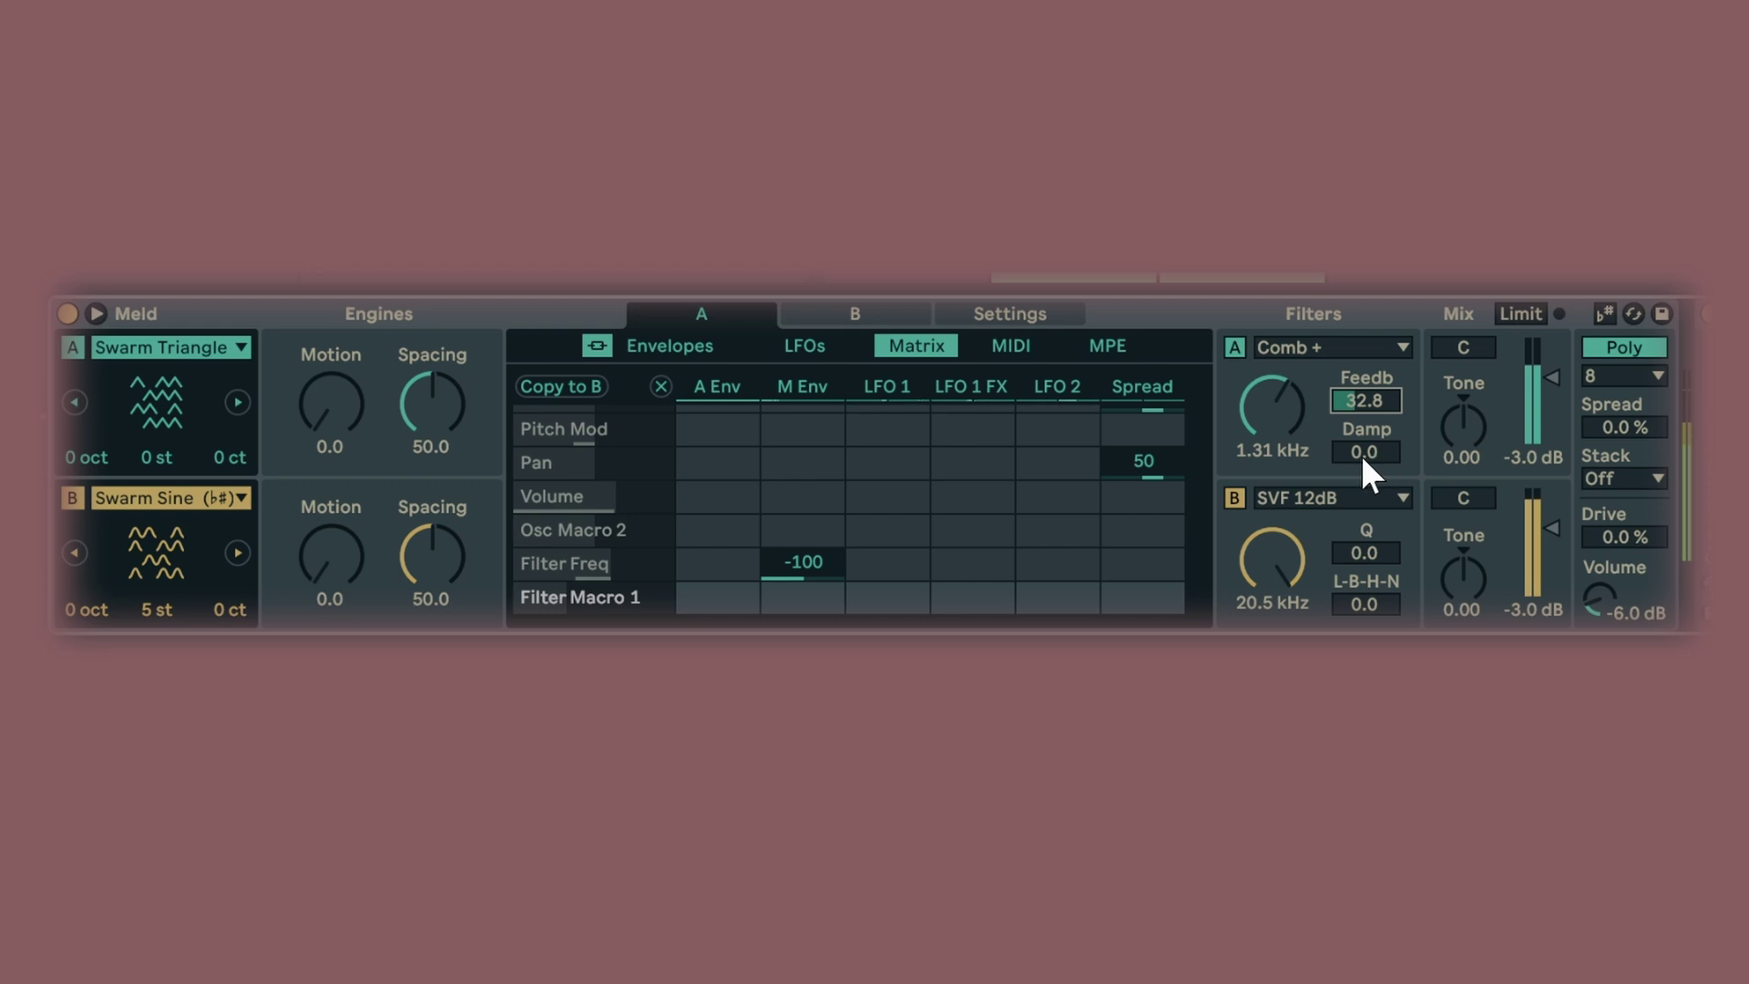
left_click_drag(1362, 456, 1363, 395)
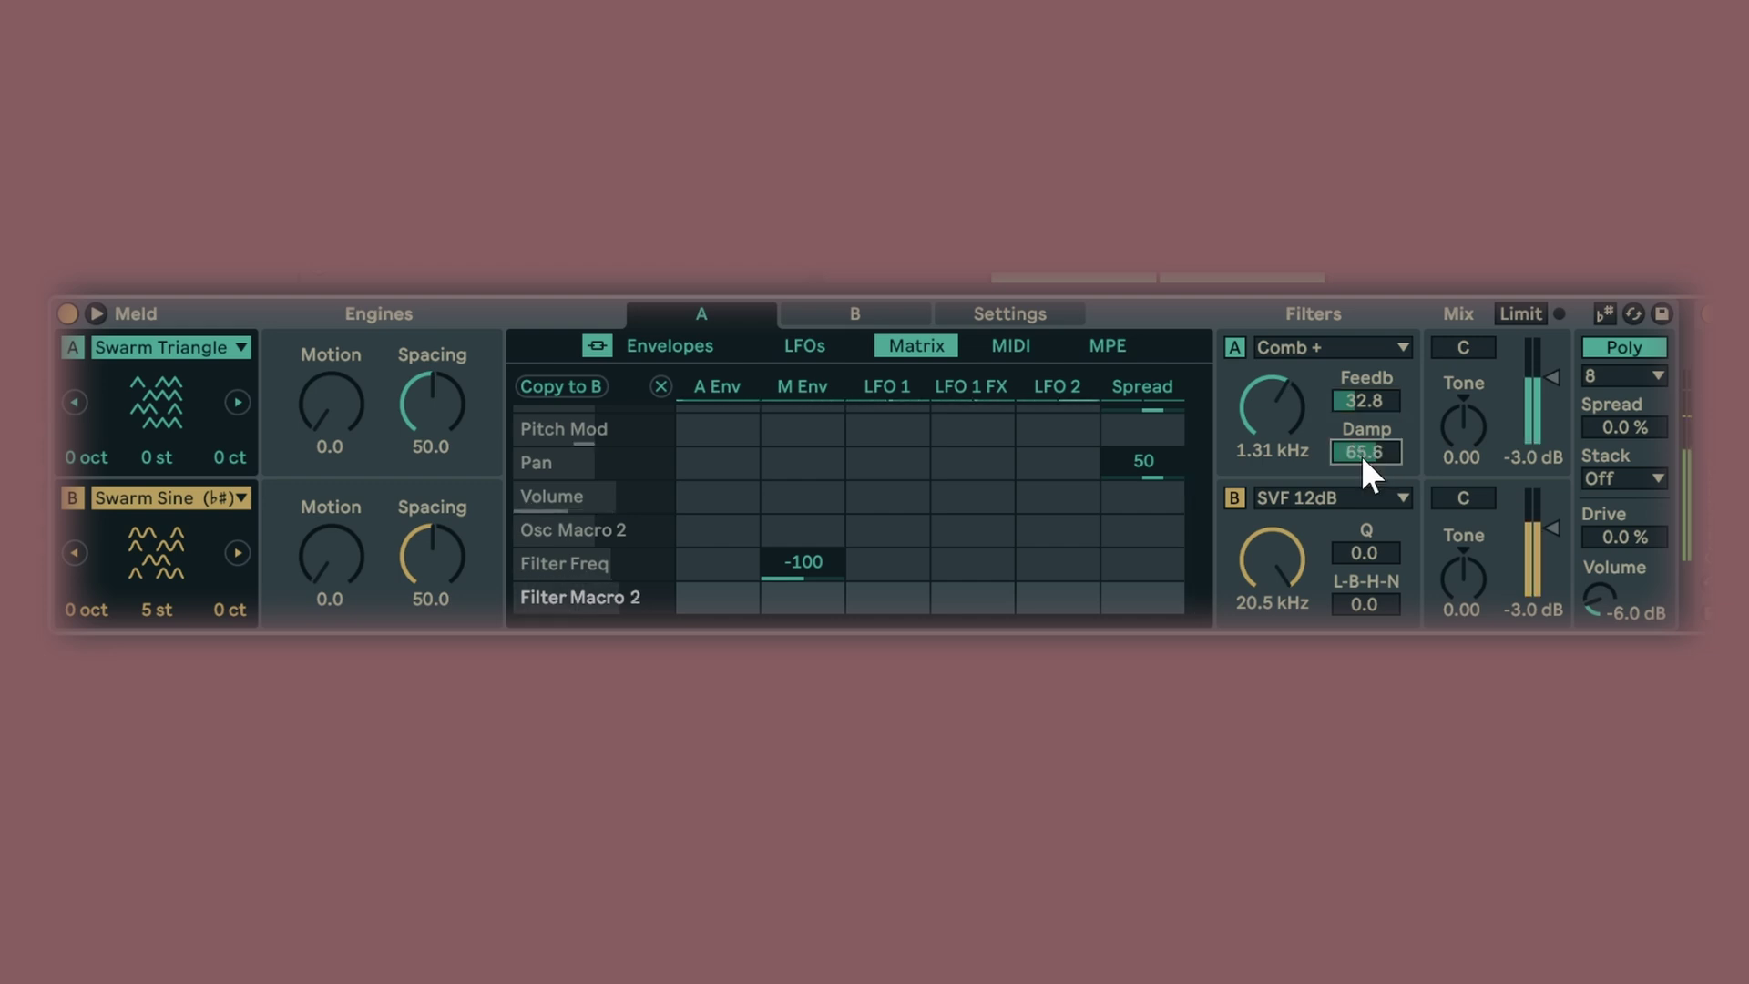
left_click_drag(1352, 455, 1352, 498)
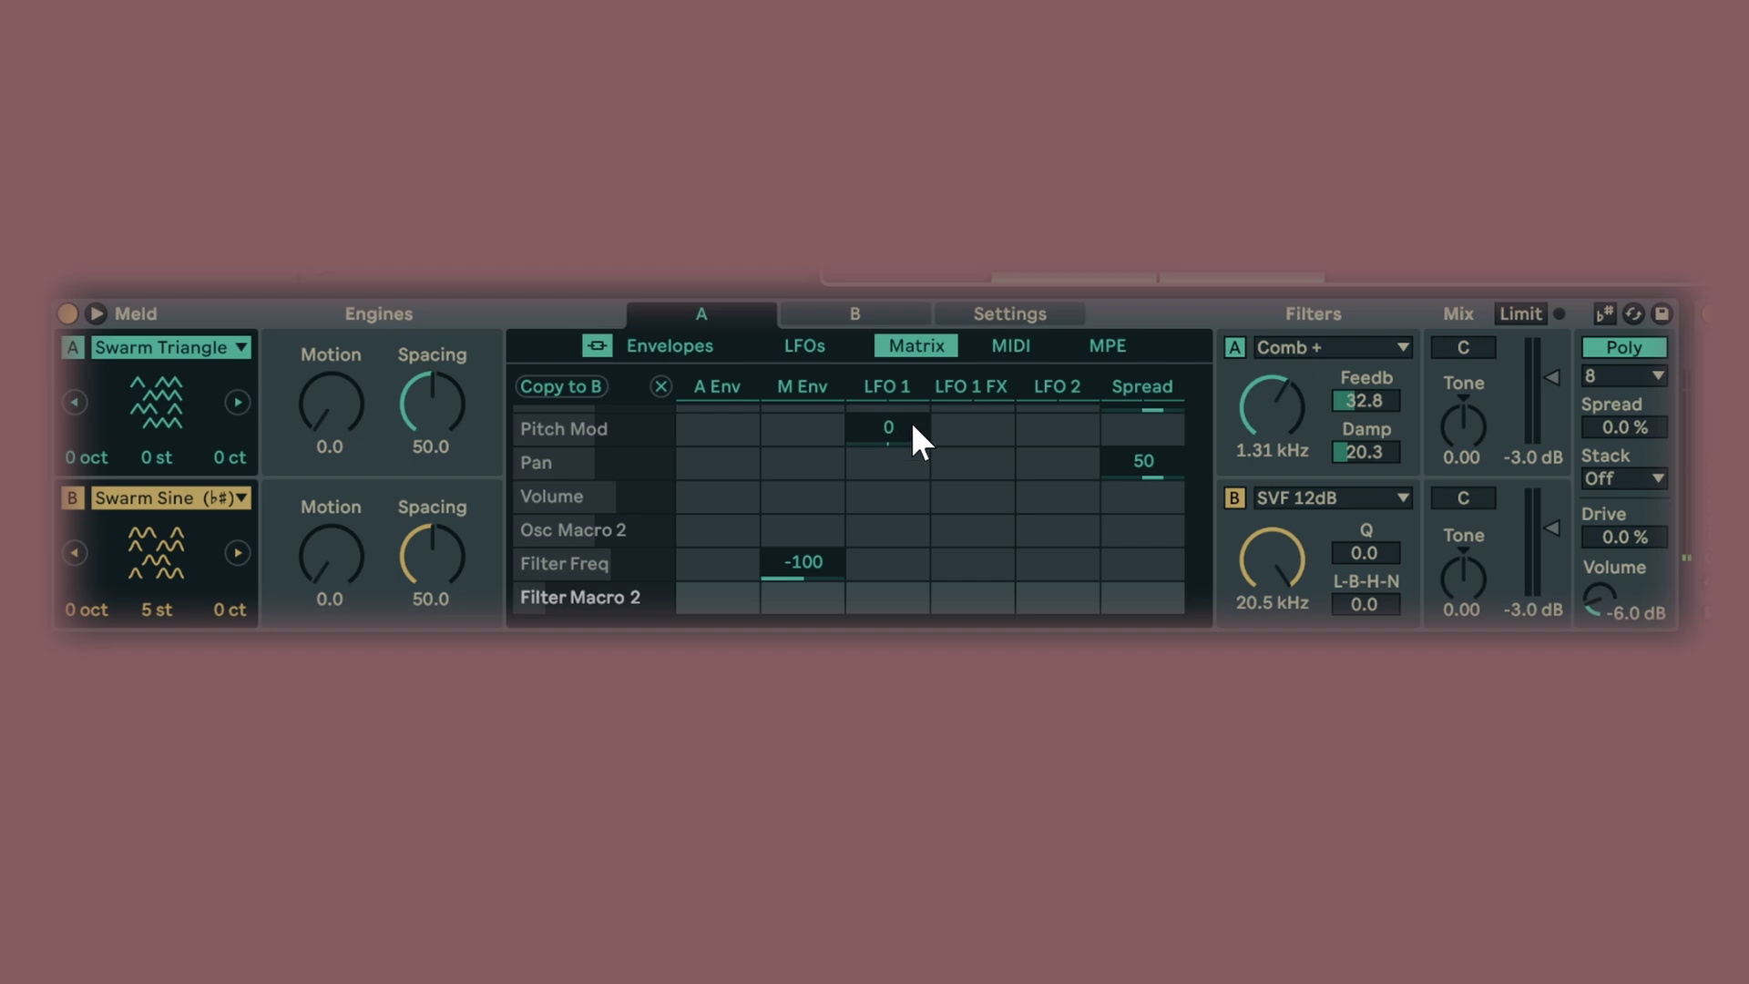
Step: Compare both engines' modulation matrices and bring up filter B's frequency as a target in engine B's matrix
left_click(858, 314)
left_click(714, 302)
left_click(833, 310)
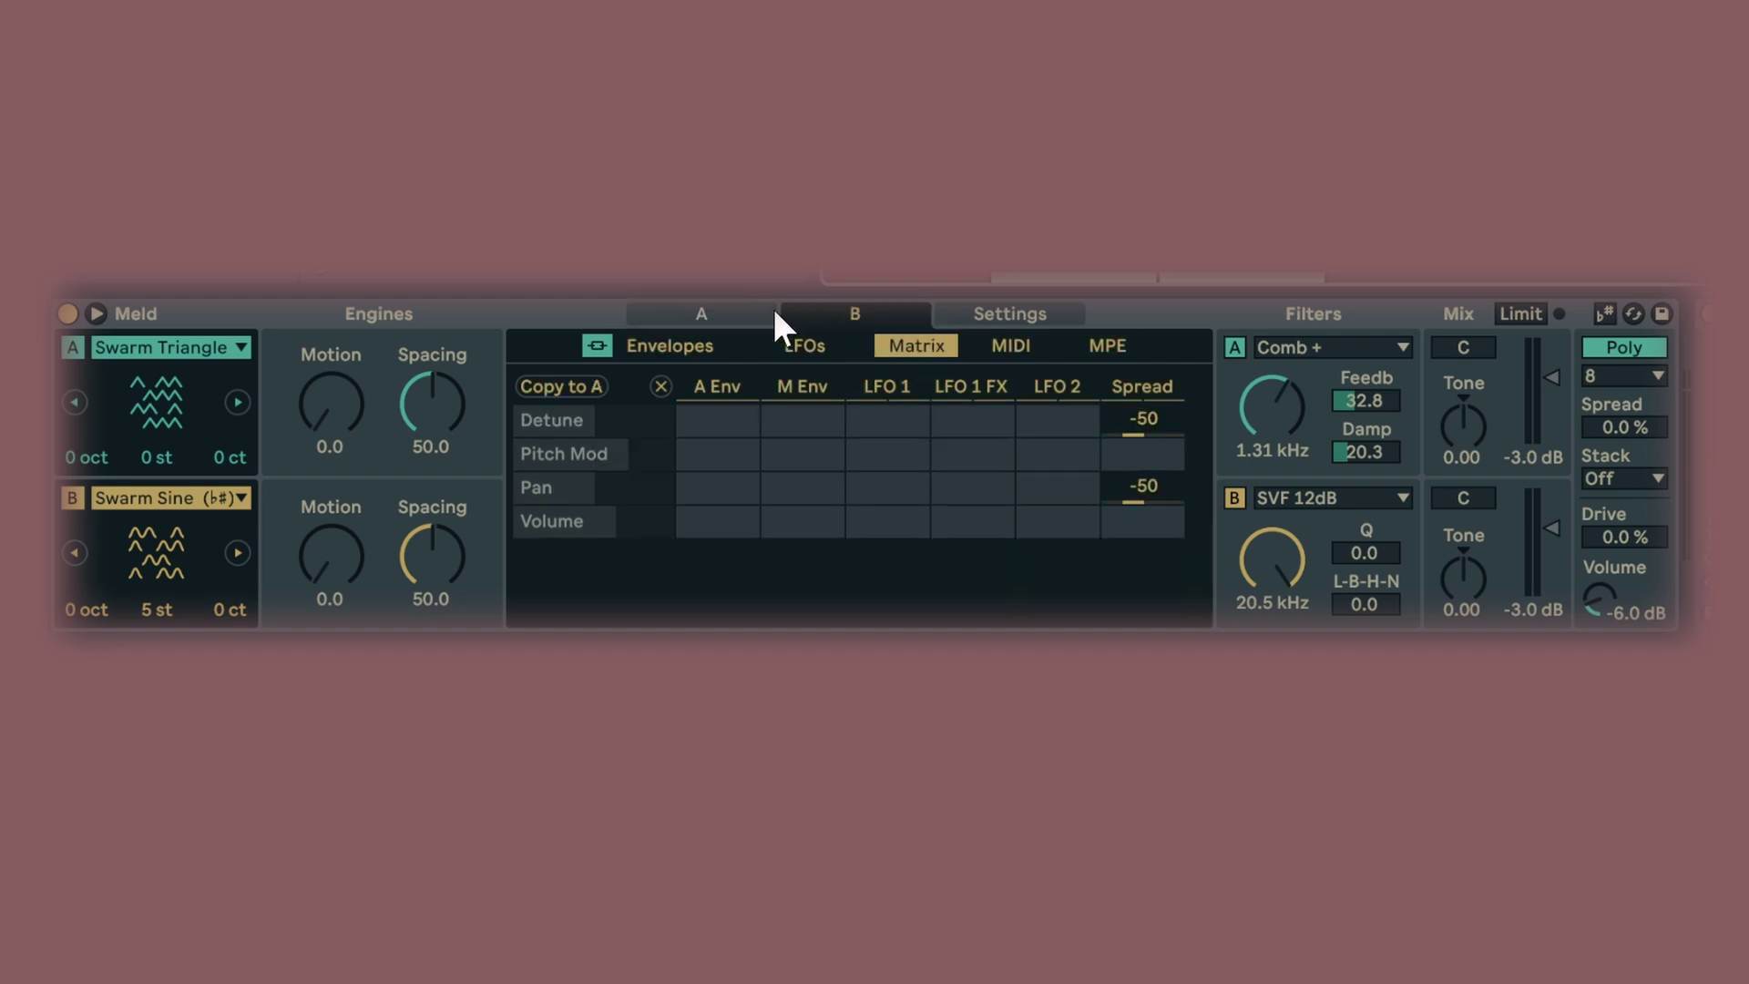
left_click(1269, 560)
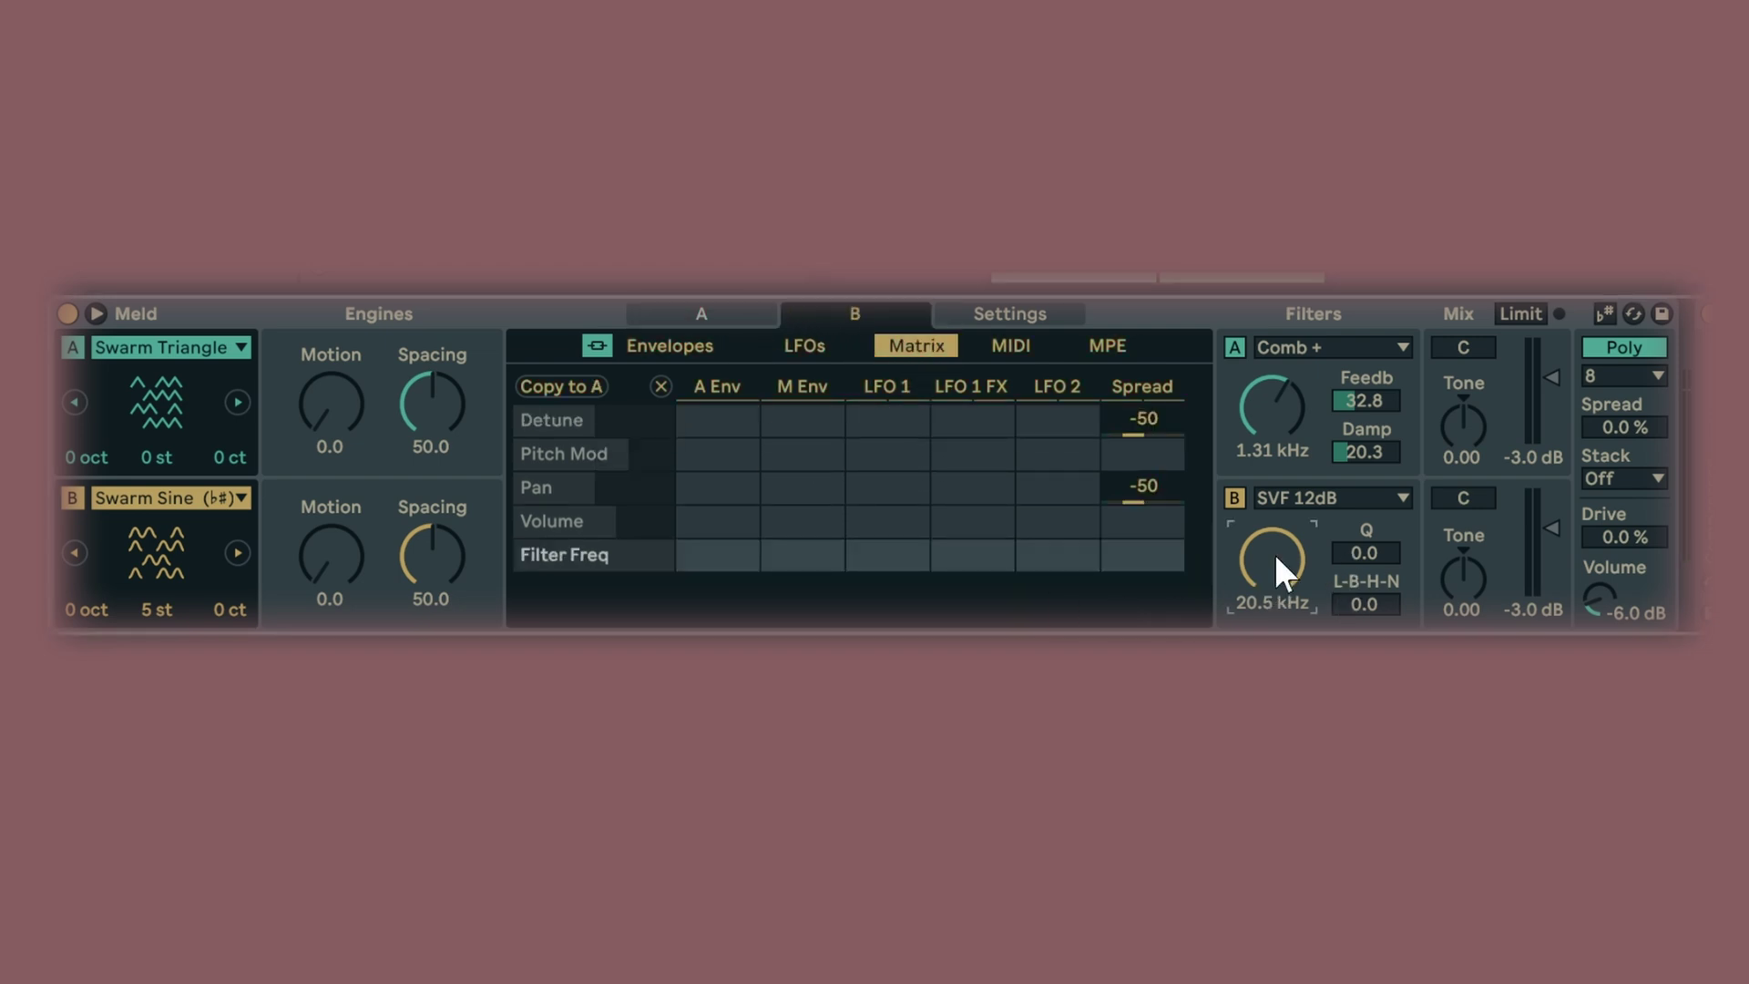
Step: Toggle oscillator key tracking for both engines and the device's use of the current scale, restoring each setting
left_click(999, 315)
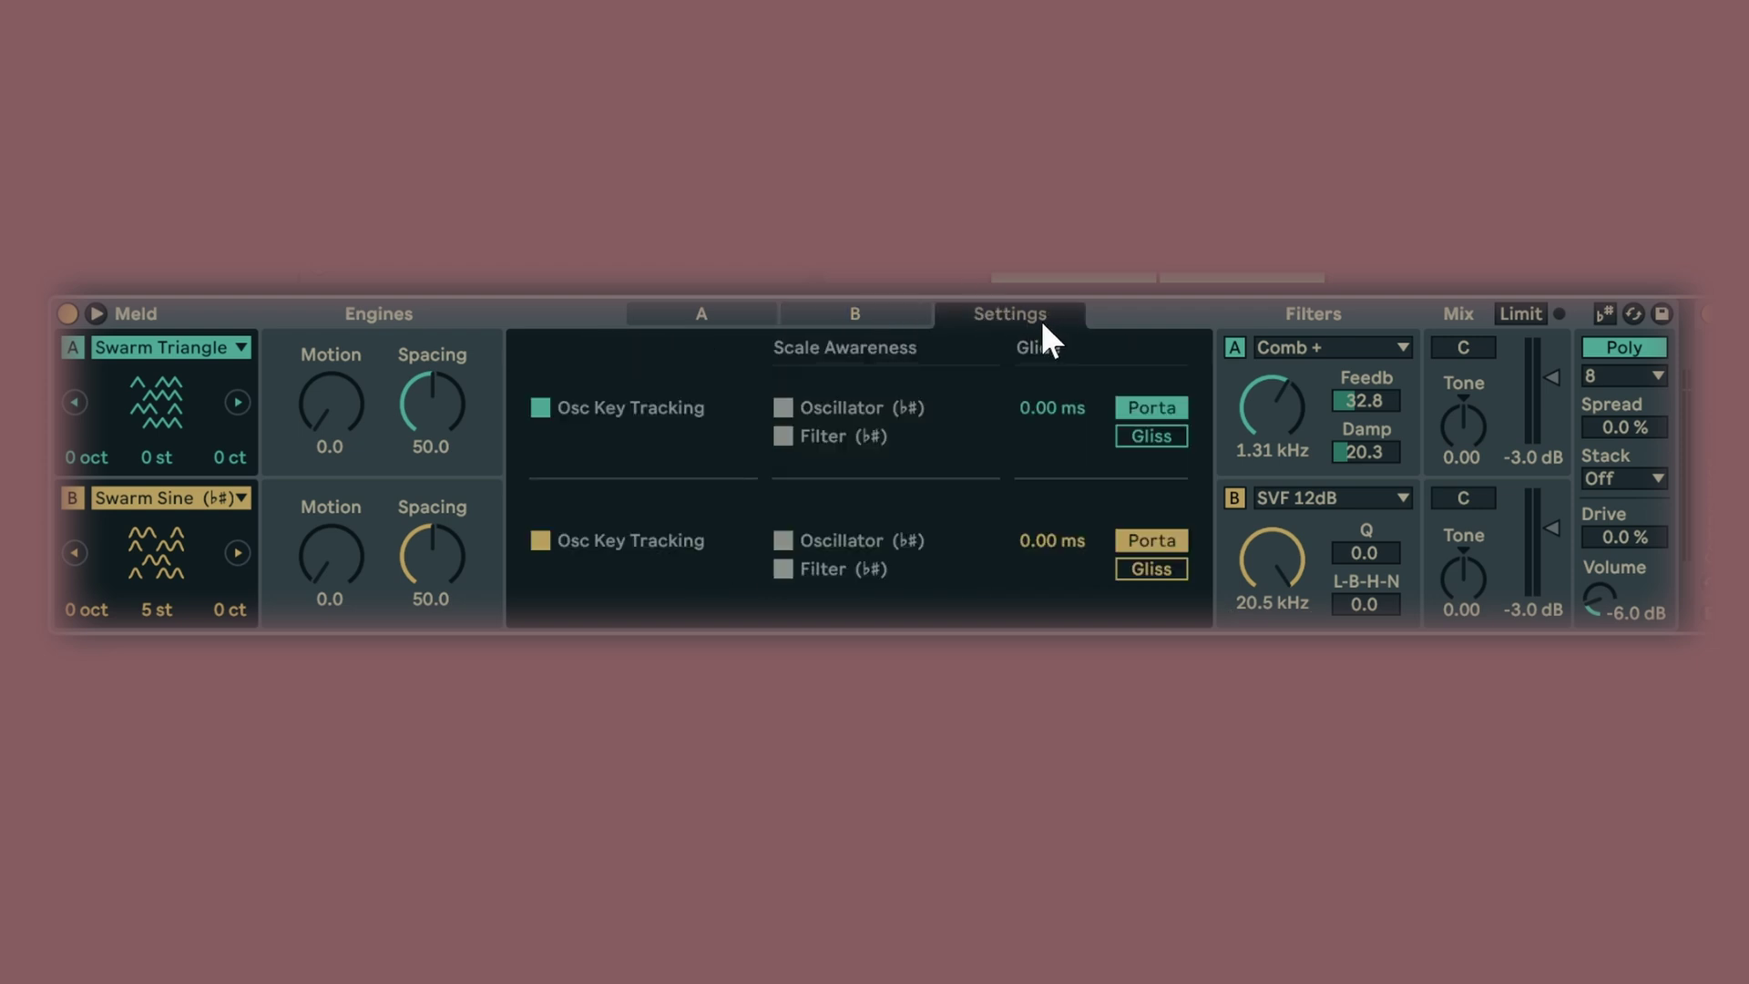
left_click(539, 540)
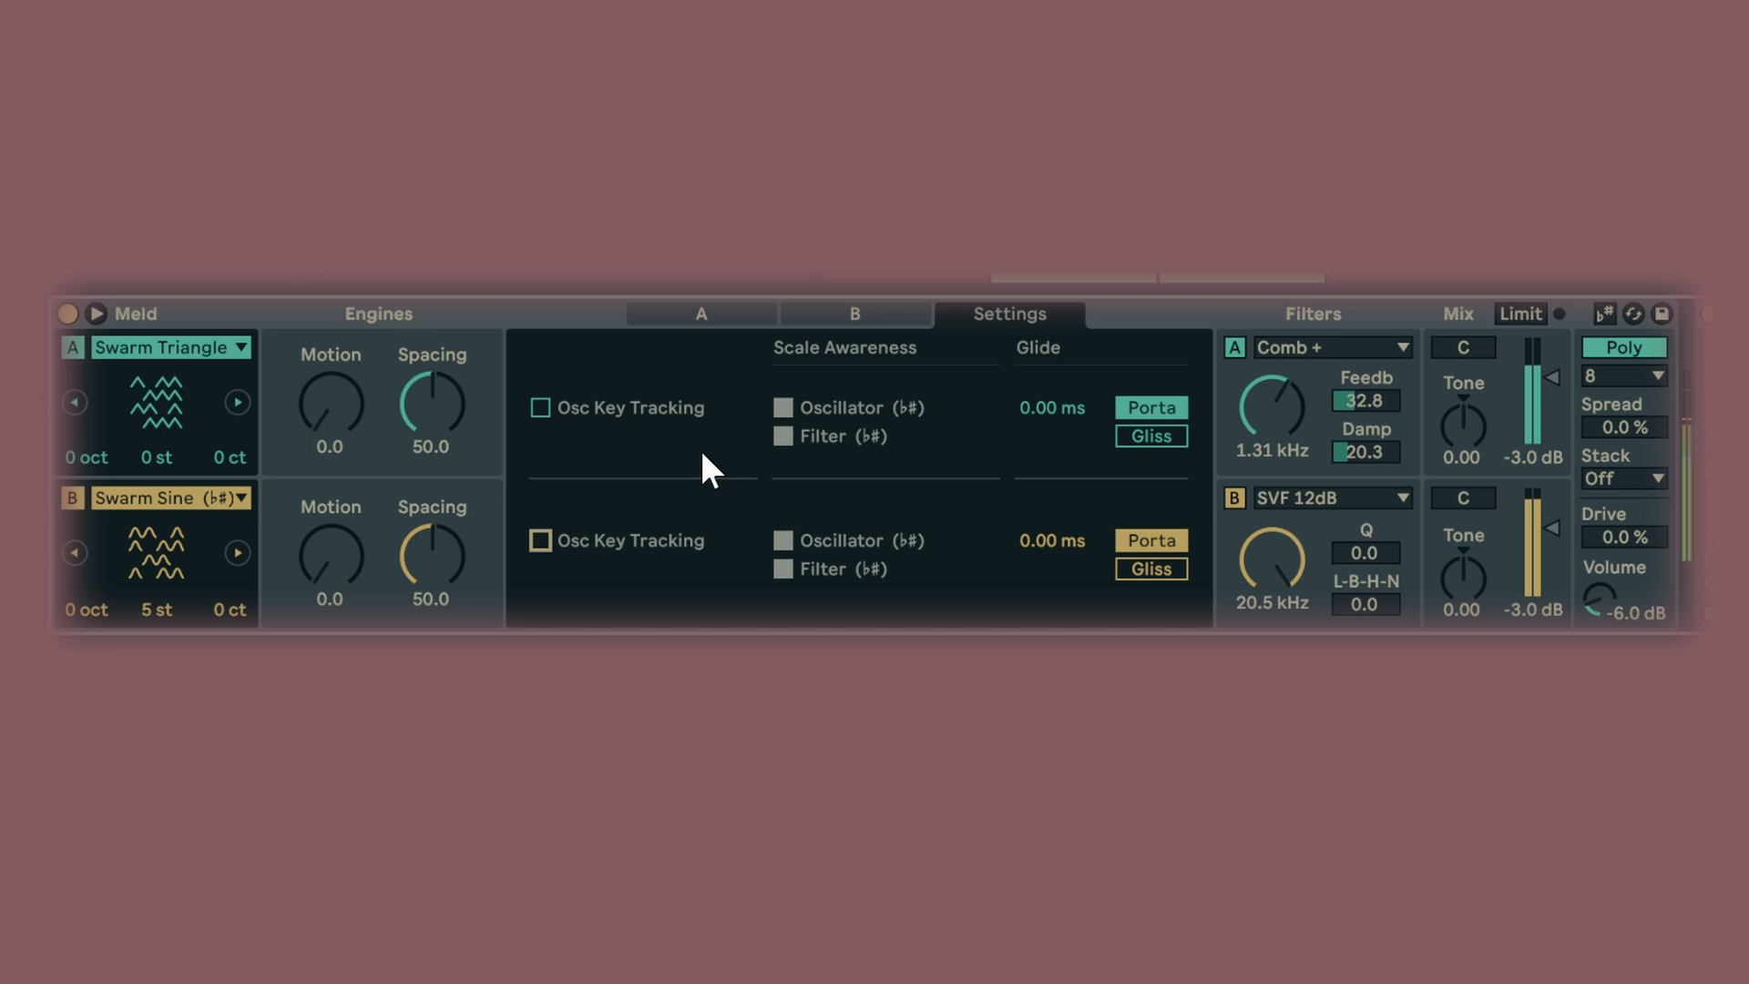
left_click(540, 408)
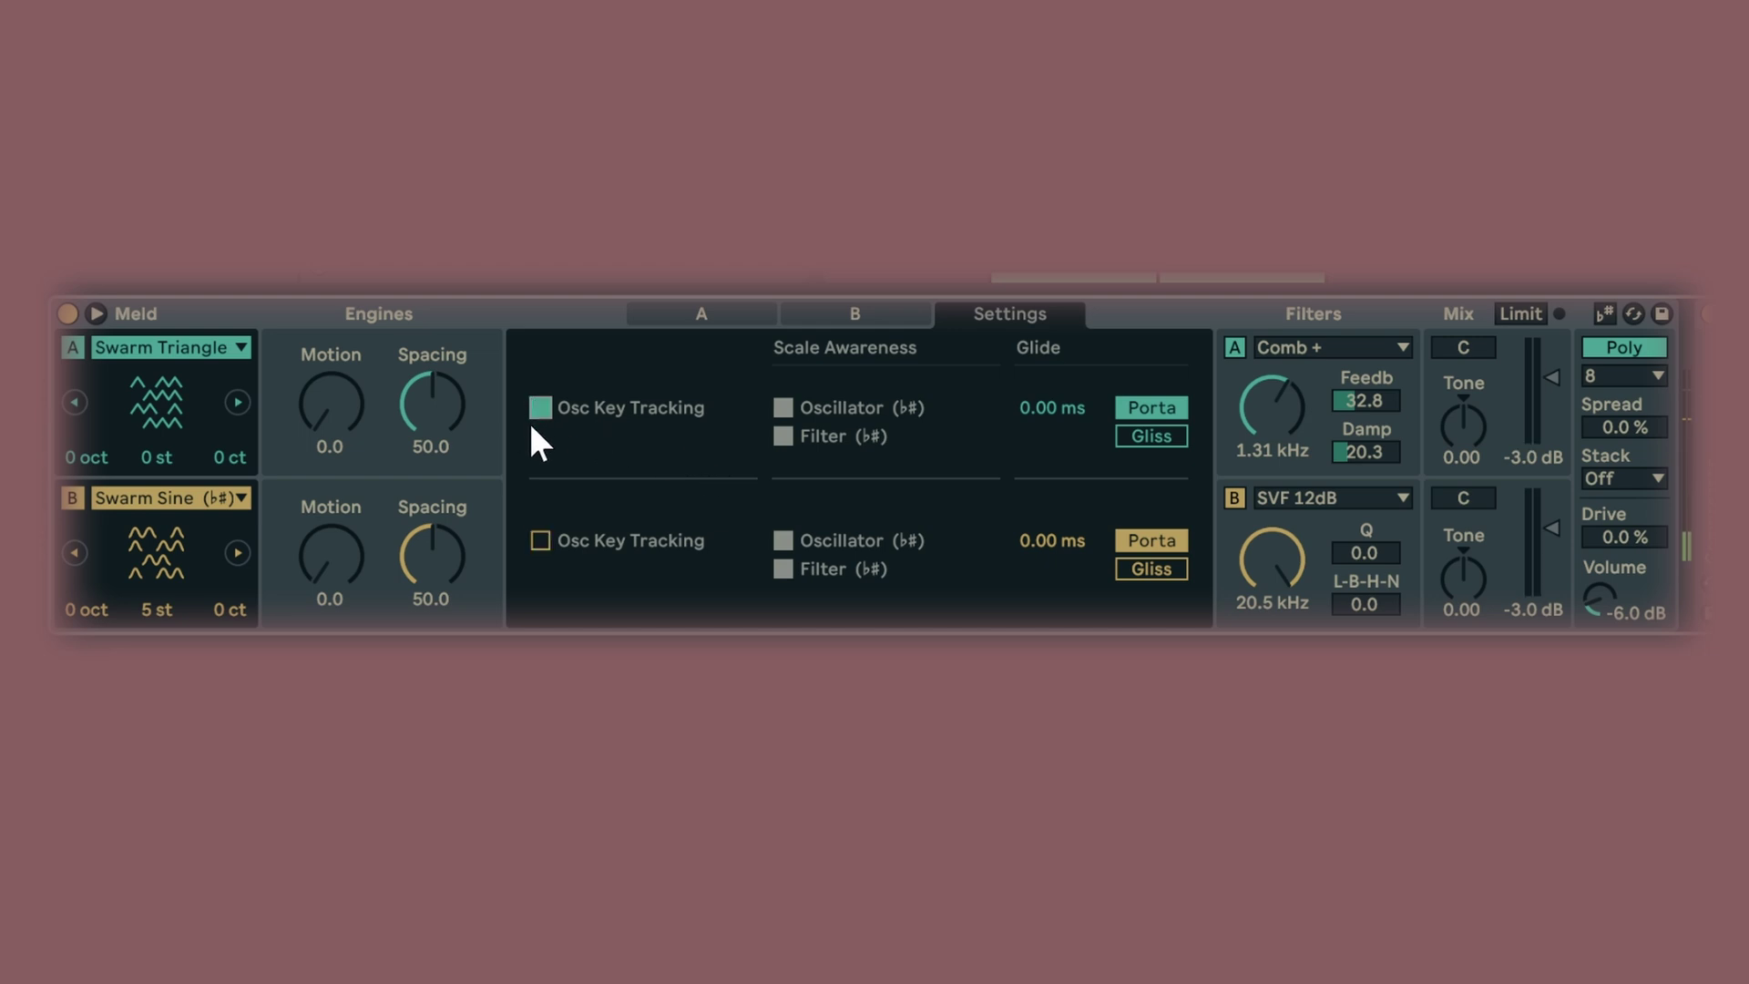
left_click(540, 541)
left_click(1603, 312)
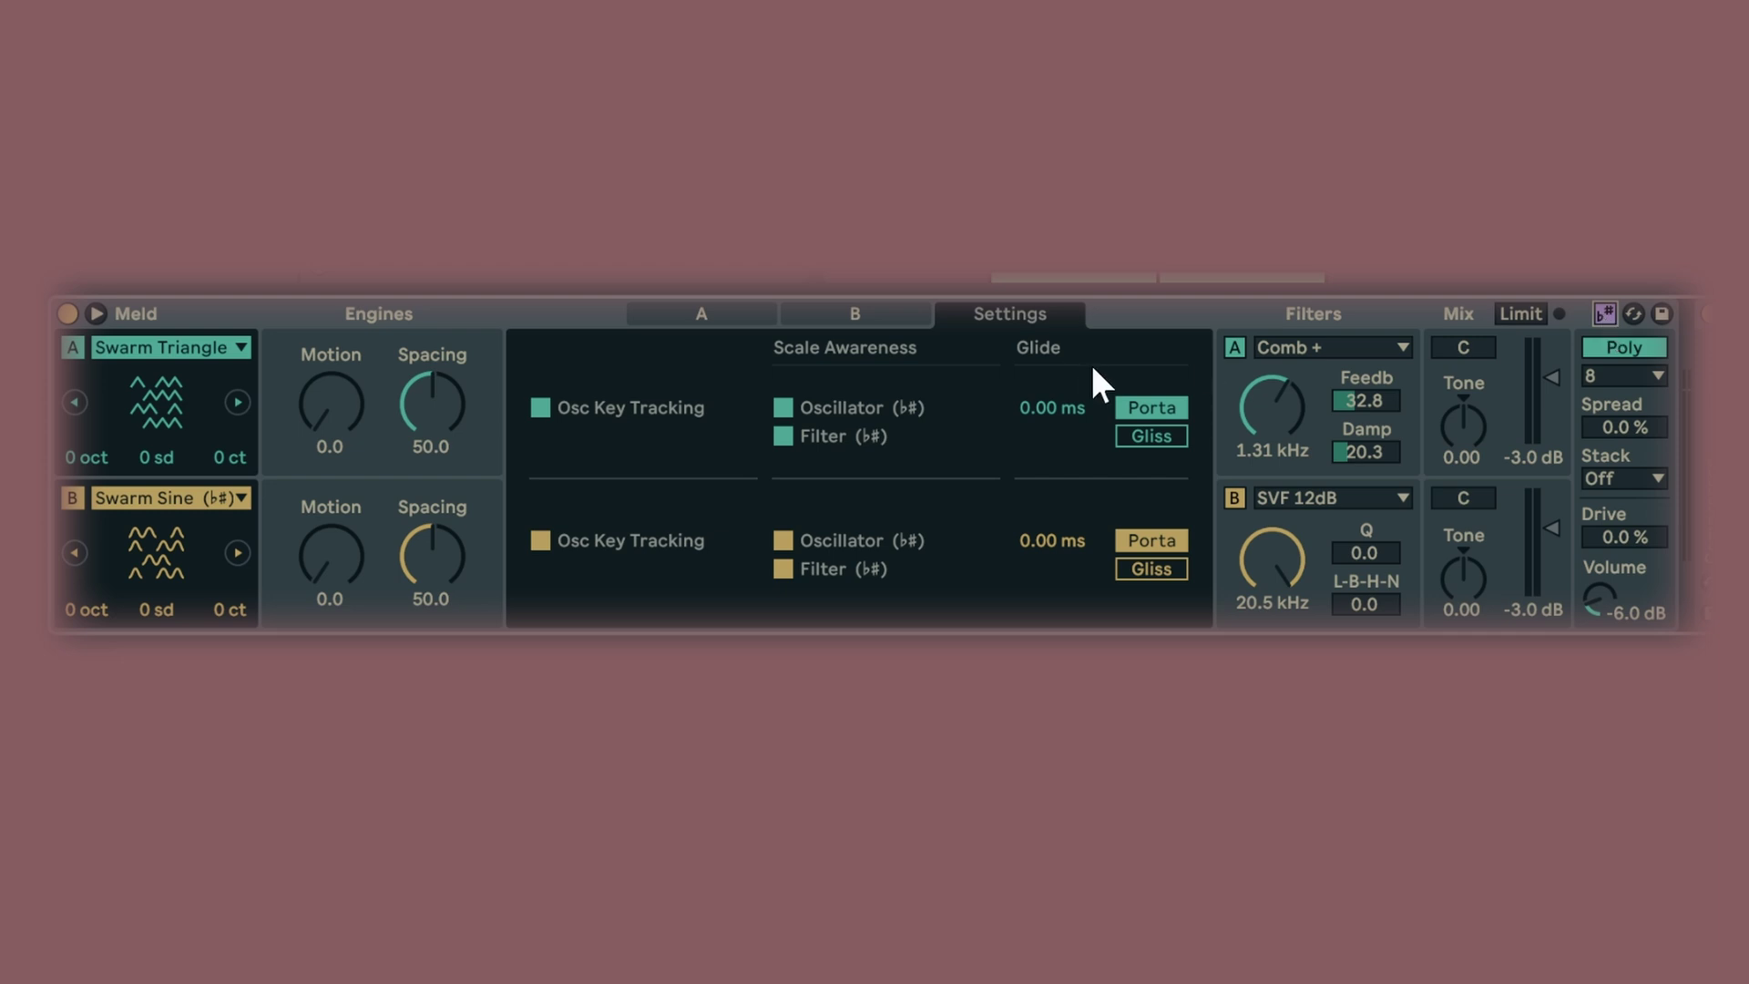
left_click(1602, 311)
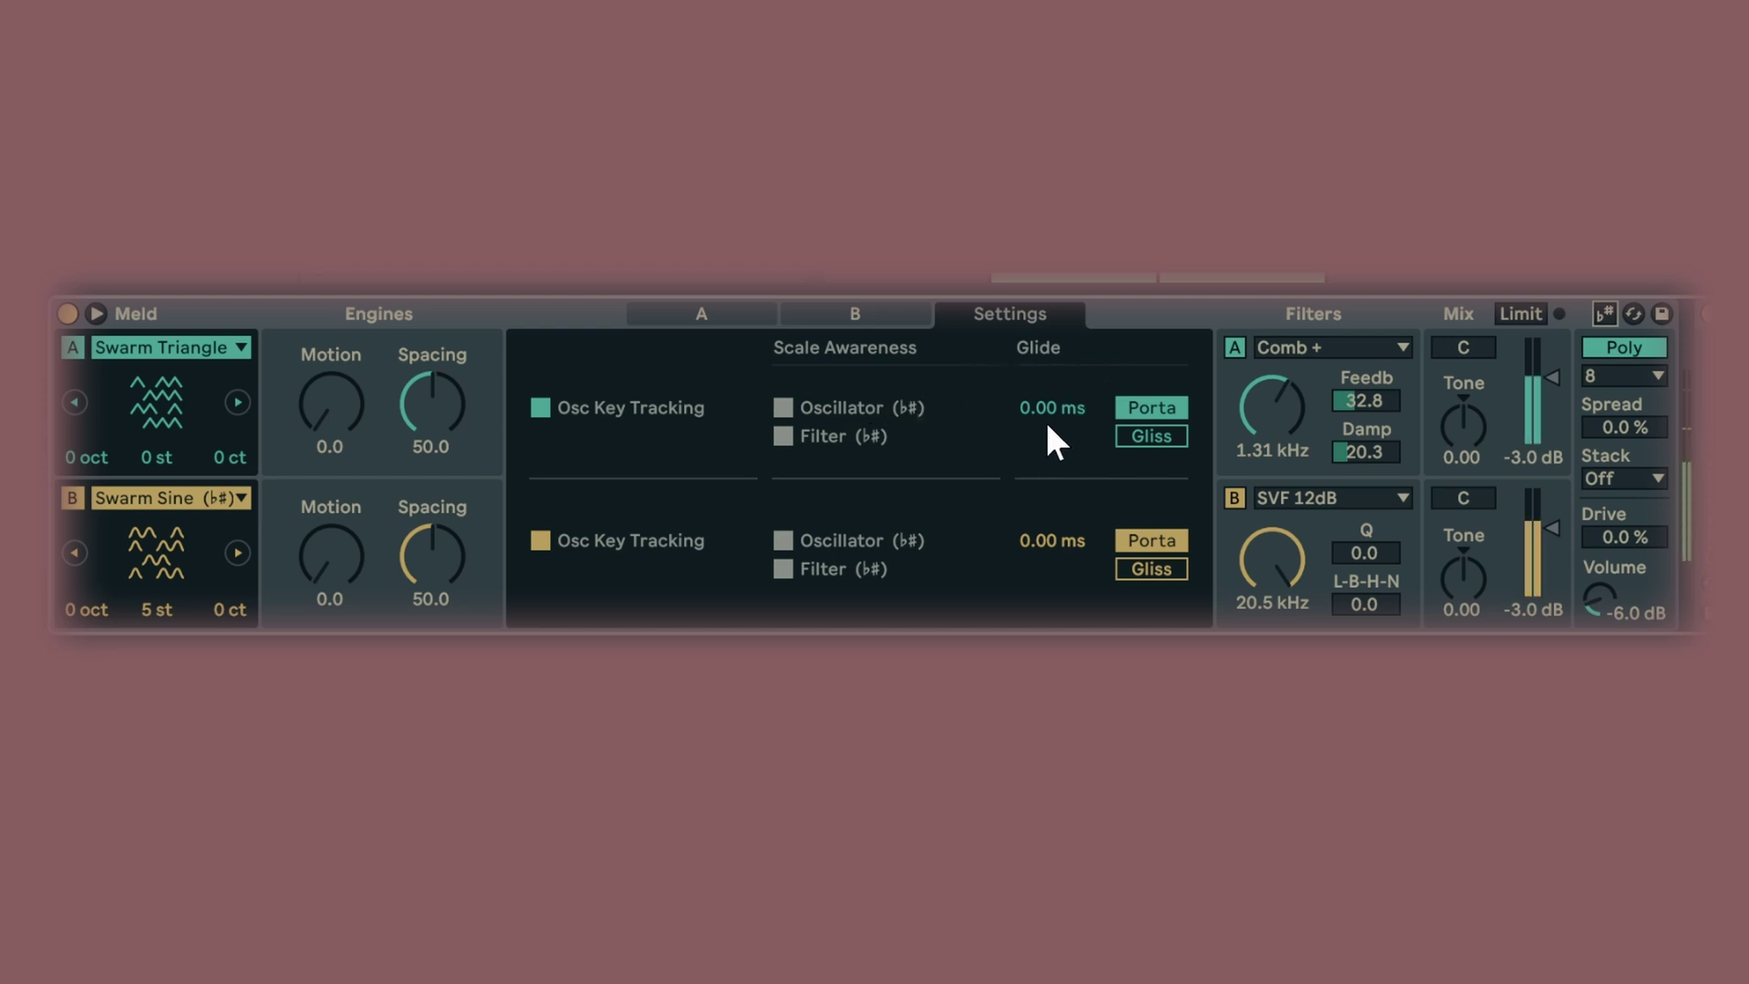
Step: Try a 20 s glide time on both engines and reset both to 0 ms
left_click_drag(1035, 406, 1035, 365)
left_click_drag(1020, 540, 1039, 492)
left_click_drag(1031, 395, 1031, 346)
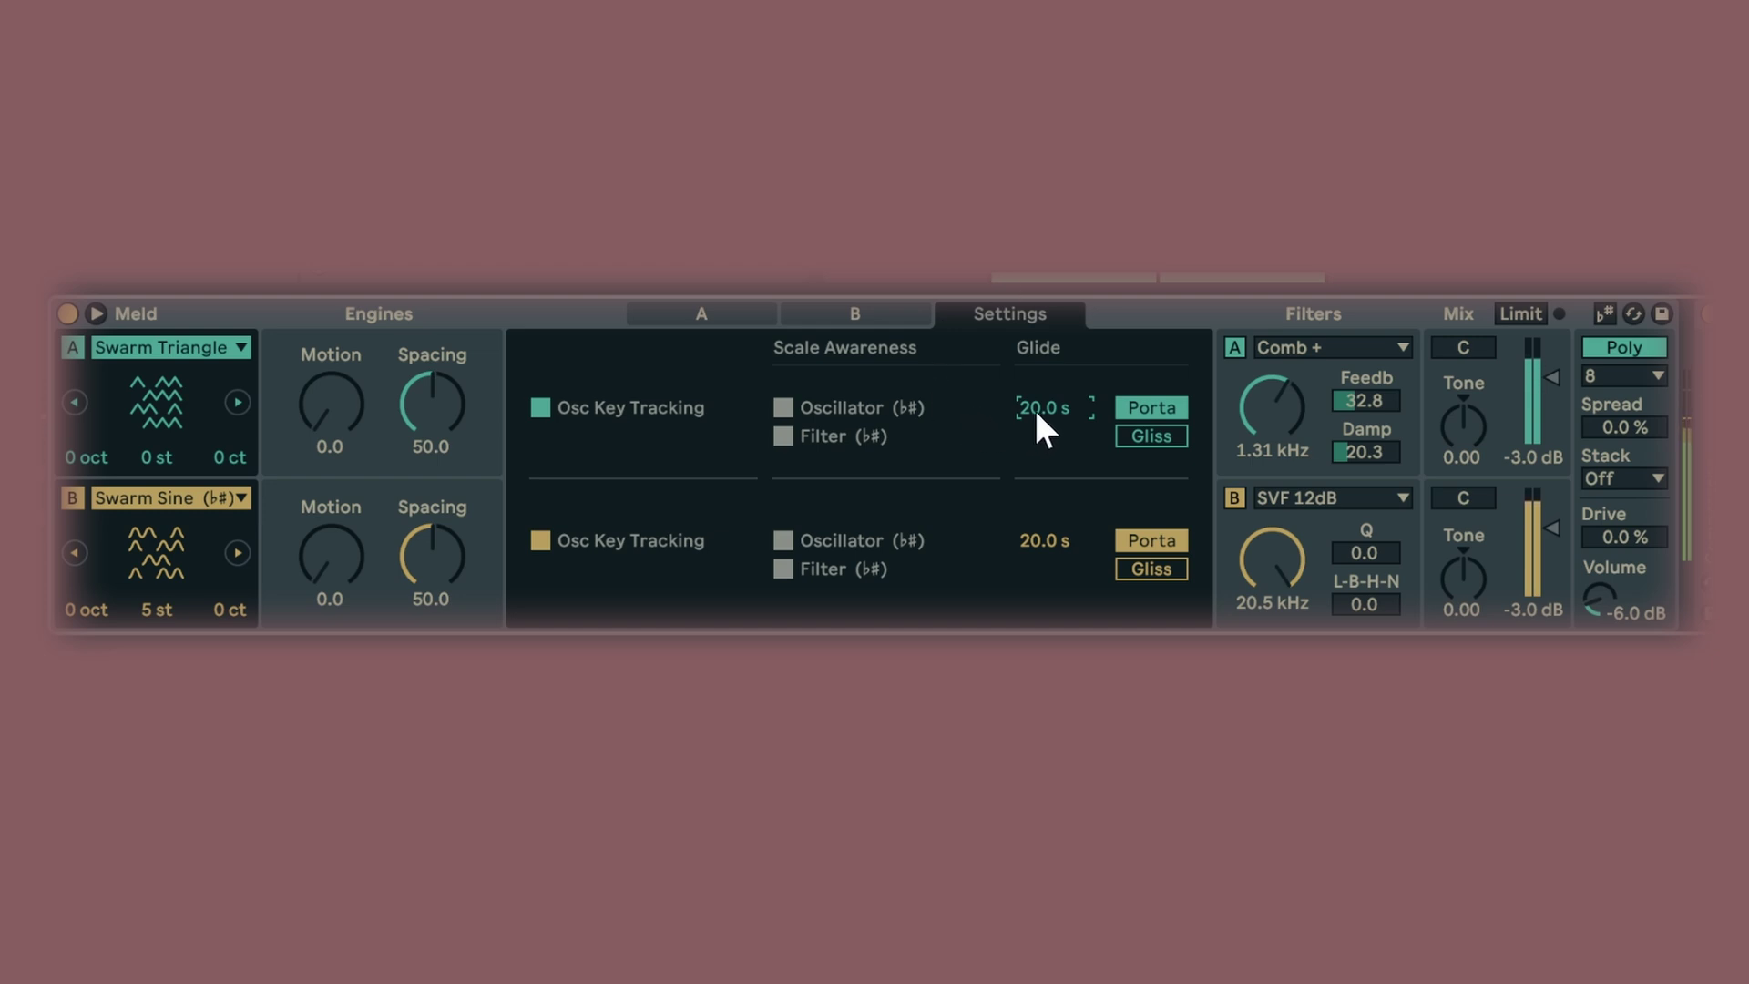
key("Delete")
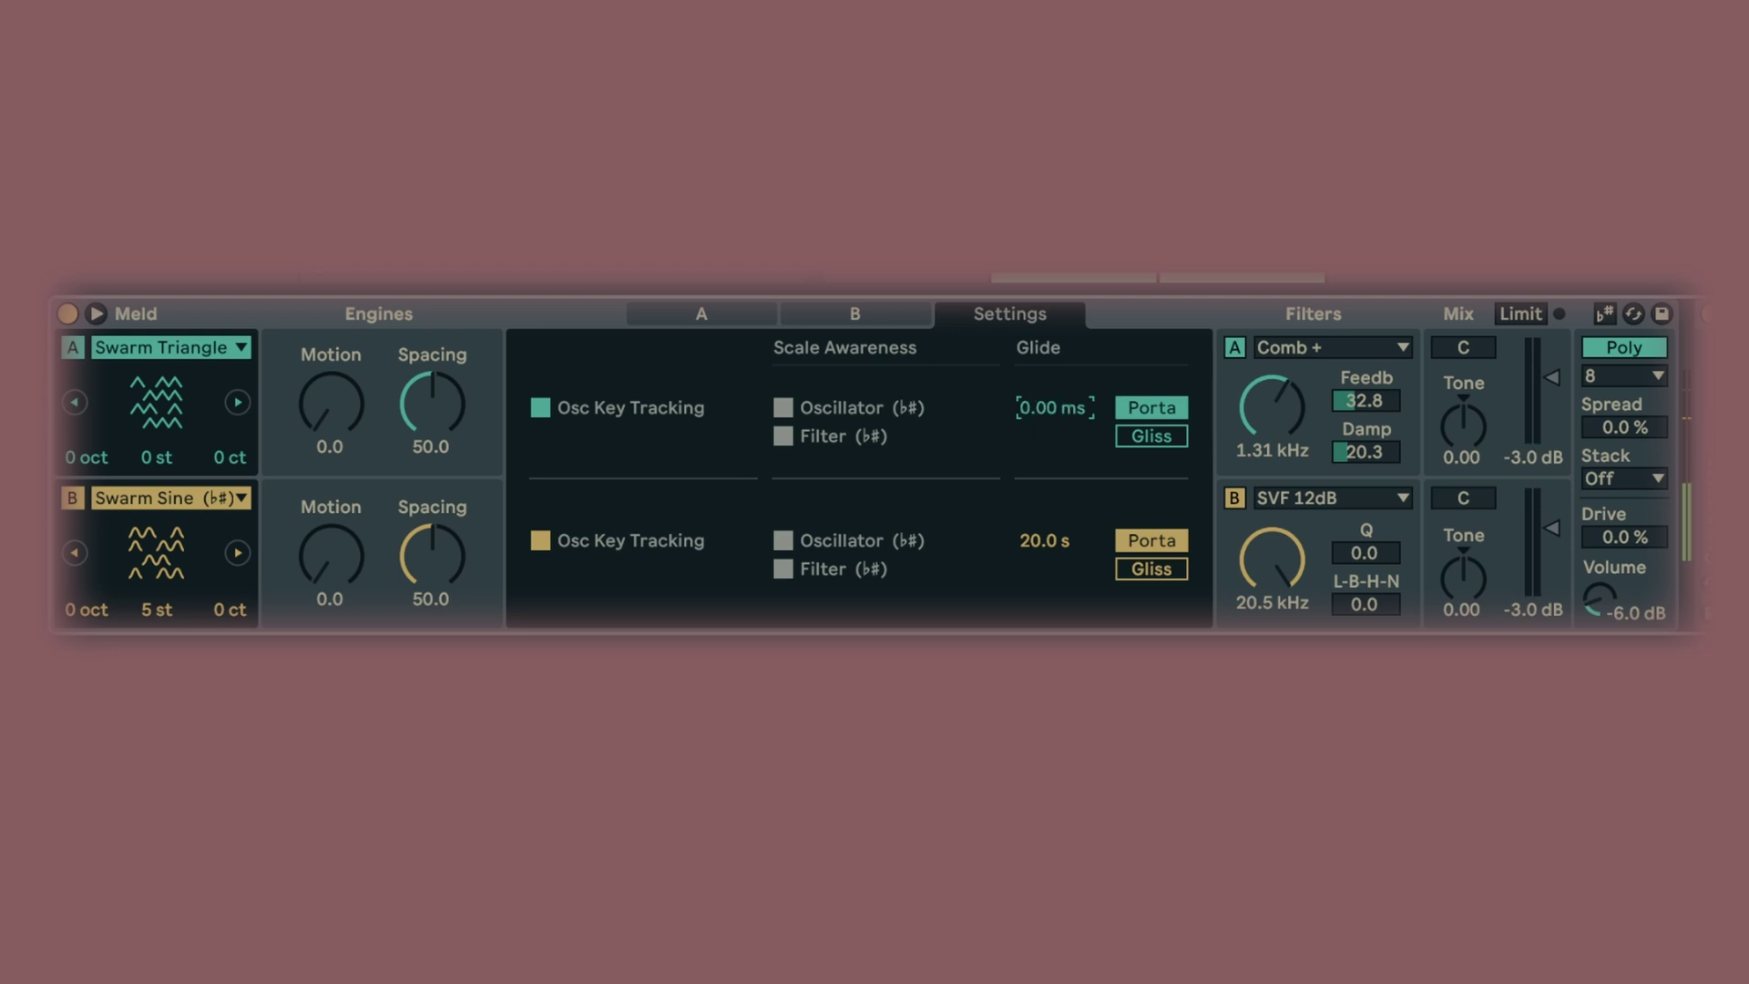
left_click(1034, 535)
key("Delete")
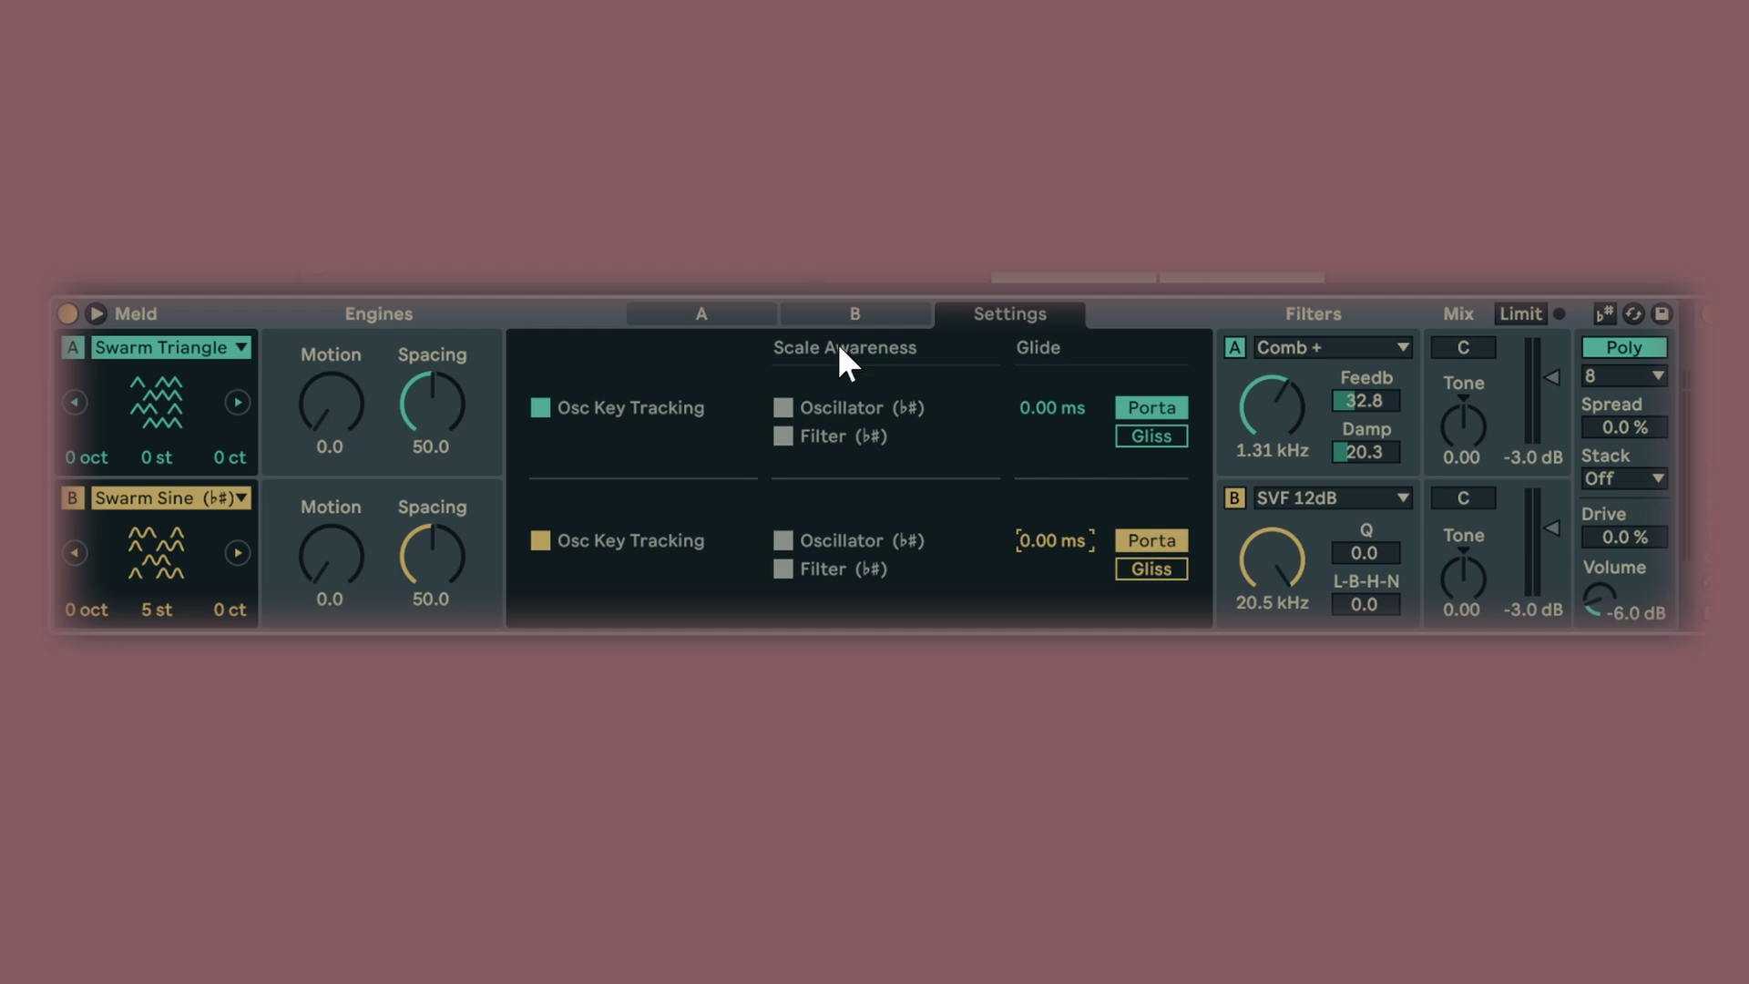
Step: Set engine B's glide time to 39.6 ms and change its filter to Plate Resonator
mouse_move(1040, 537)
left_mouse_down()
mouse_move(1041, 483)
mouse_move(1049, 519)
left_mouse_up()
left_click(1326, 495)
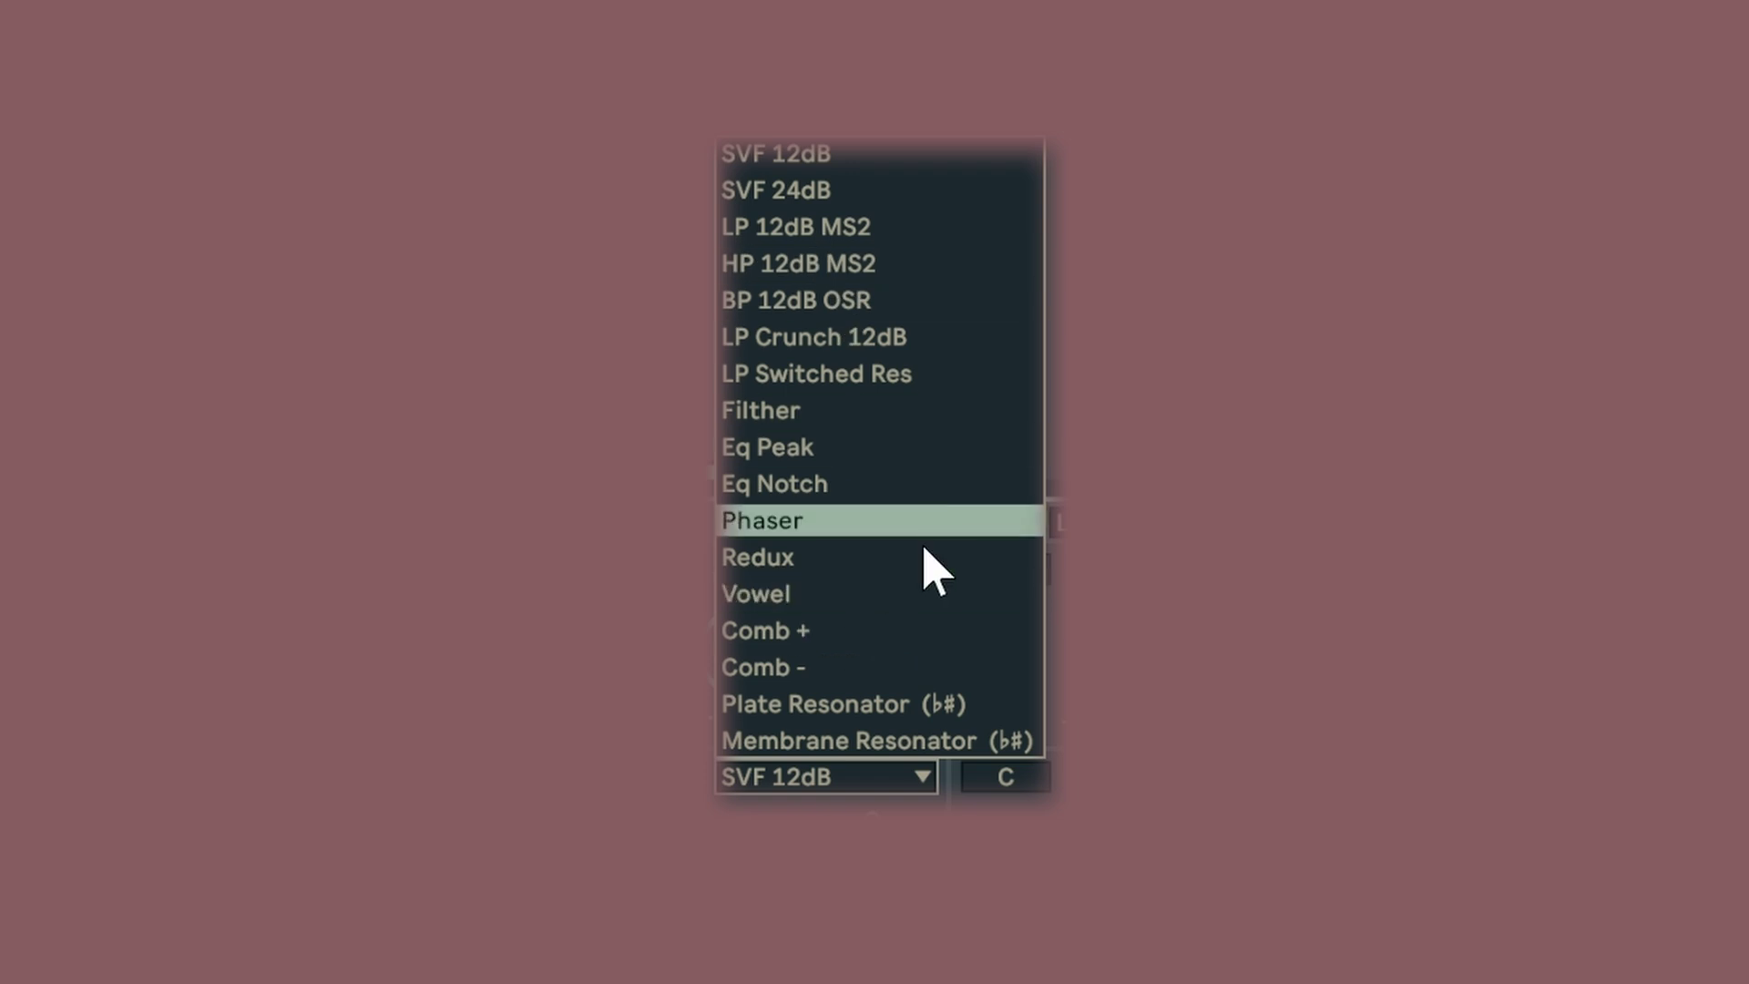
left_click(854, 704)
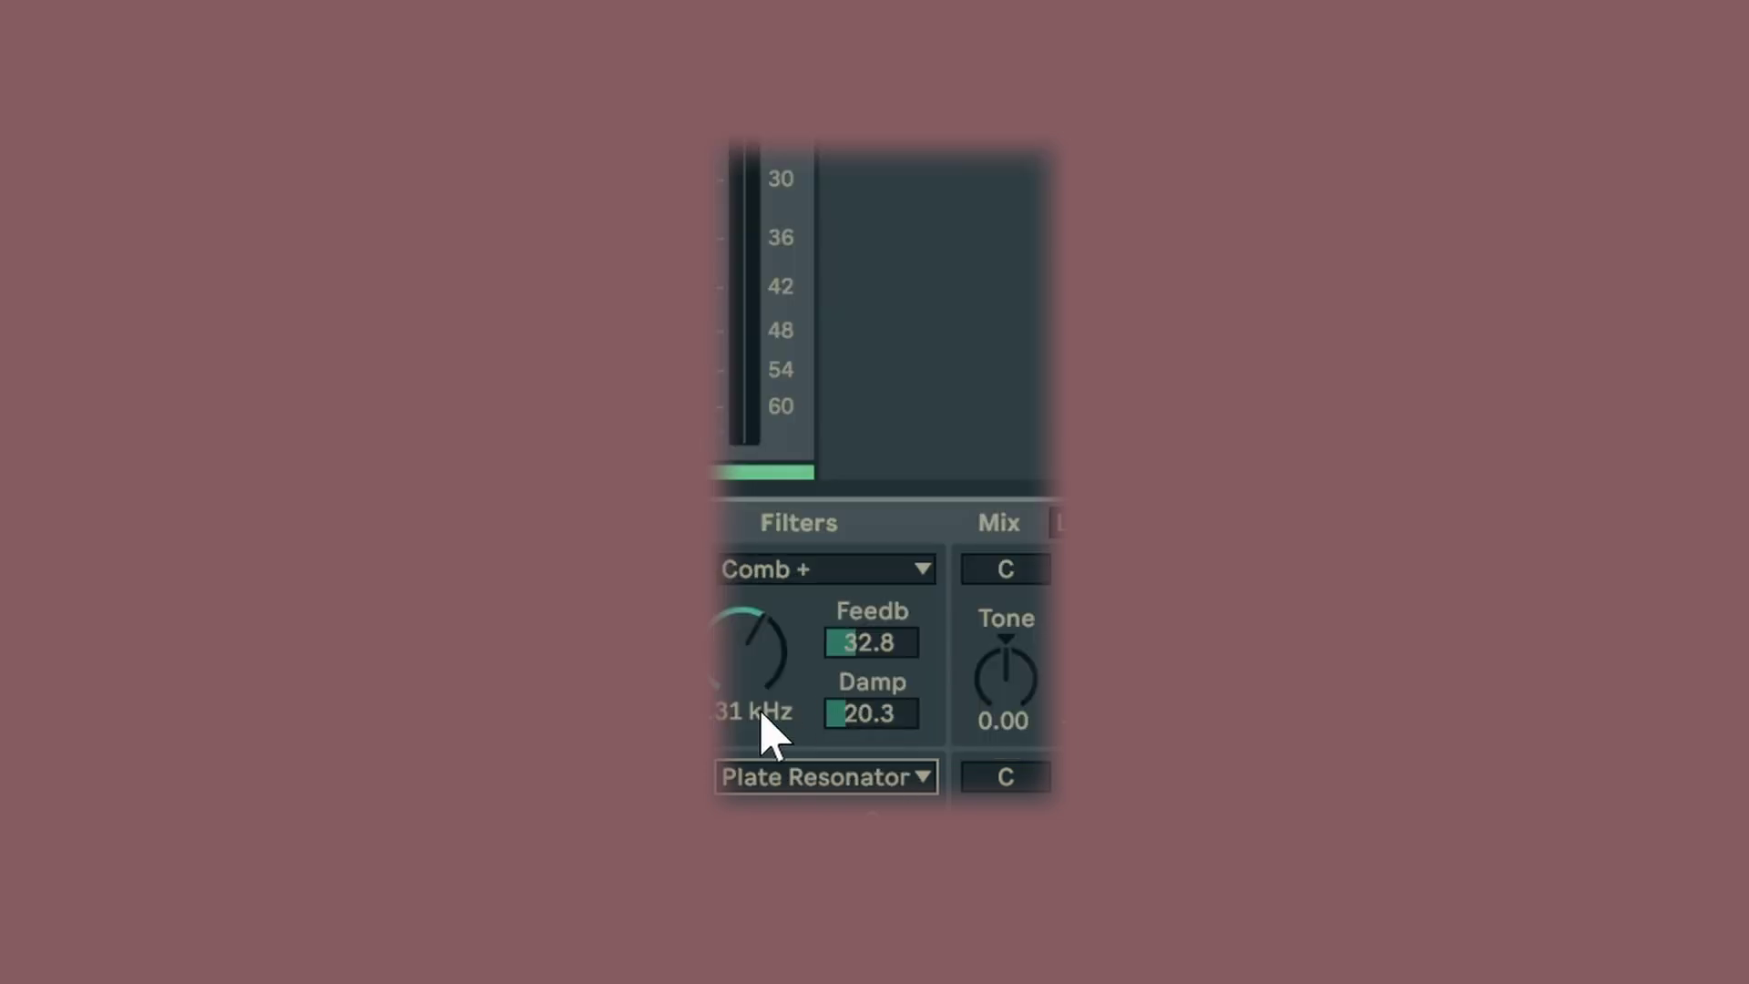
left_click(822, 770)
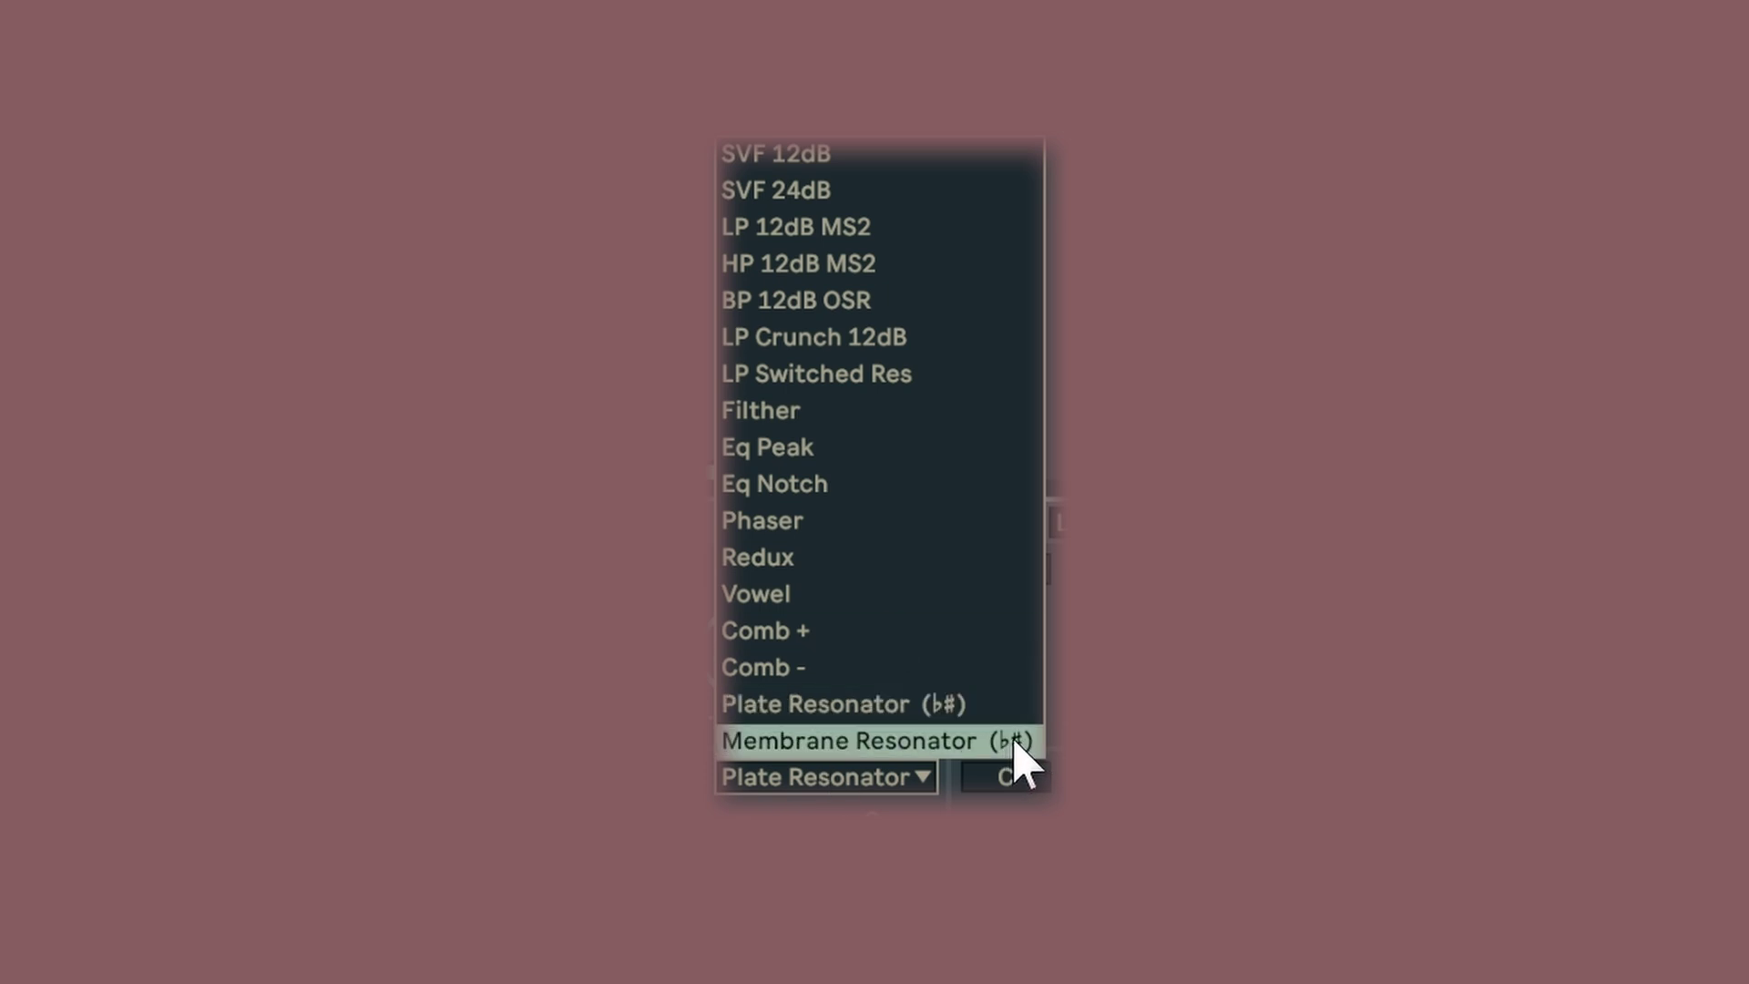
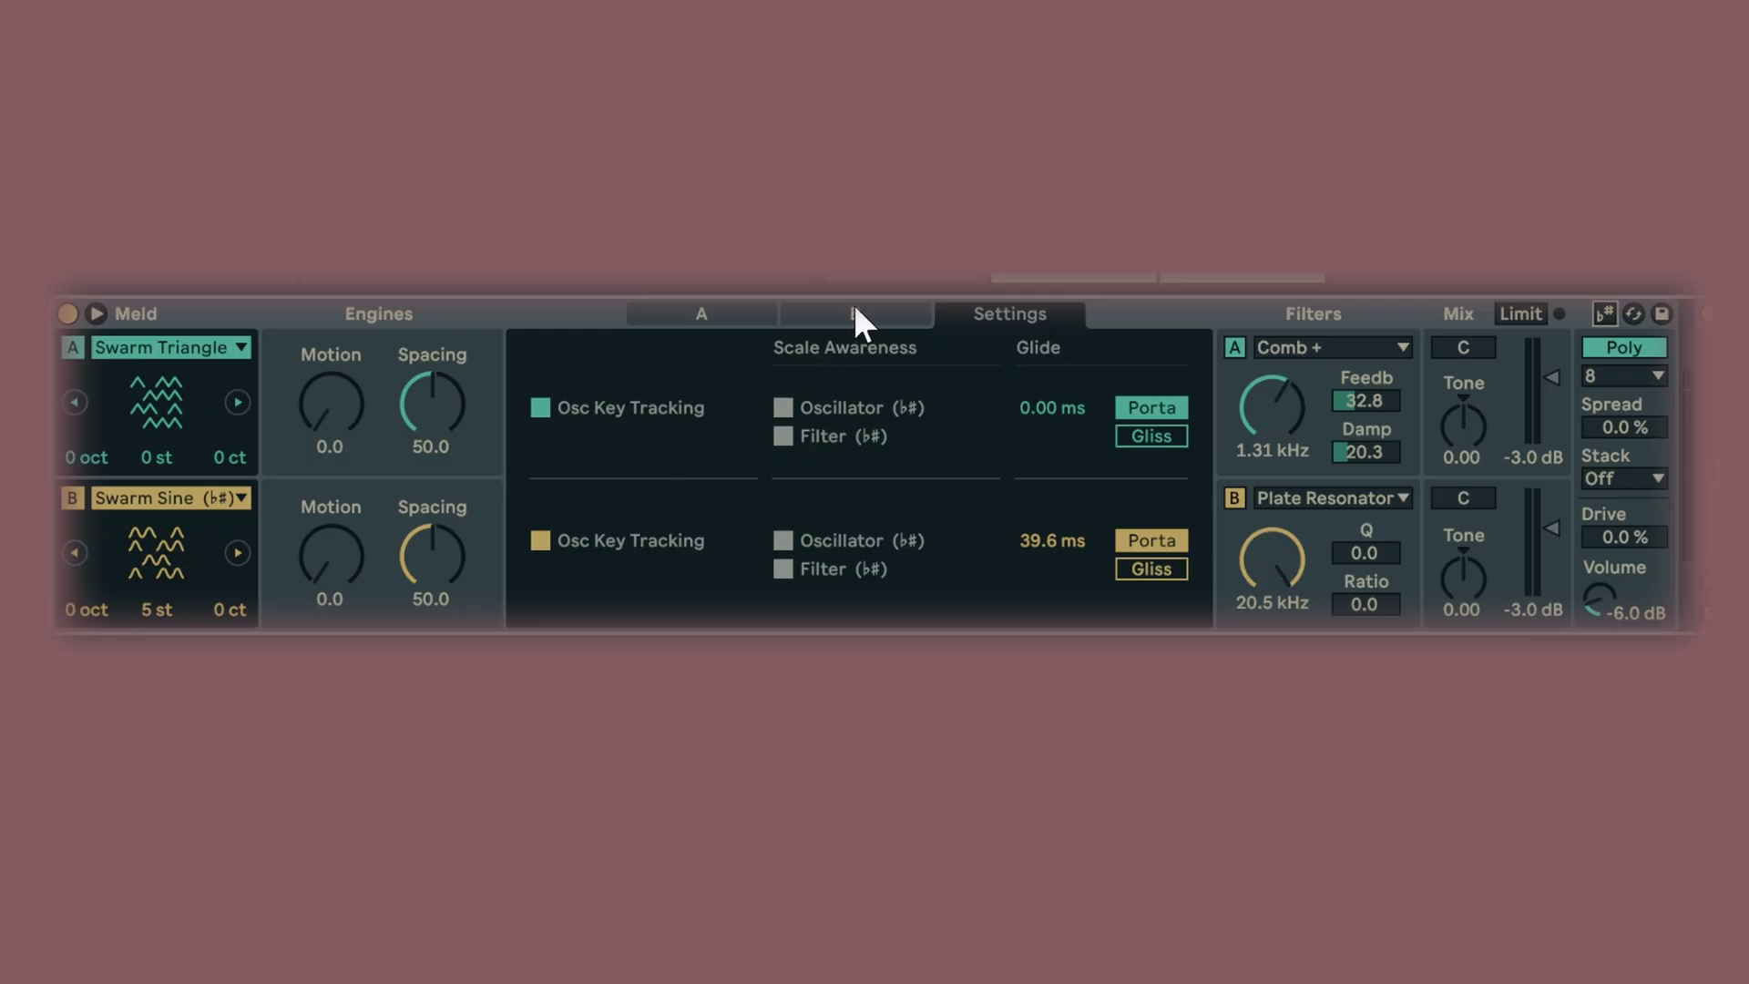
Step: Set filter B's frequency to 213 Hz and sync engine B's LFO 2 at a 1/4 rate
left_click(855, 309)
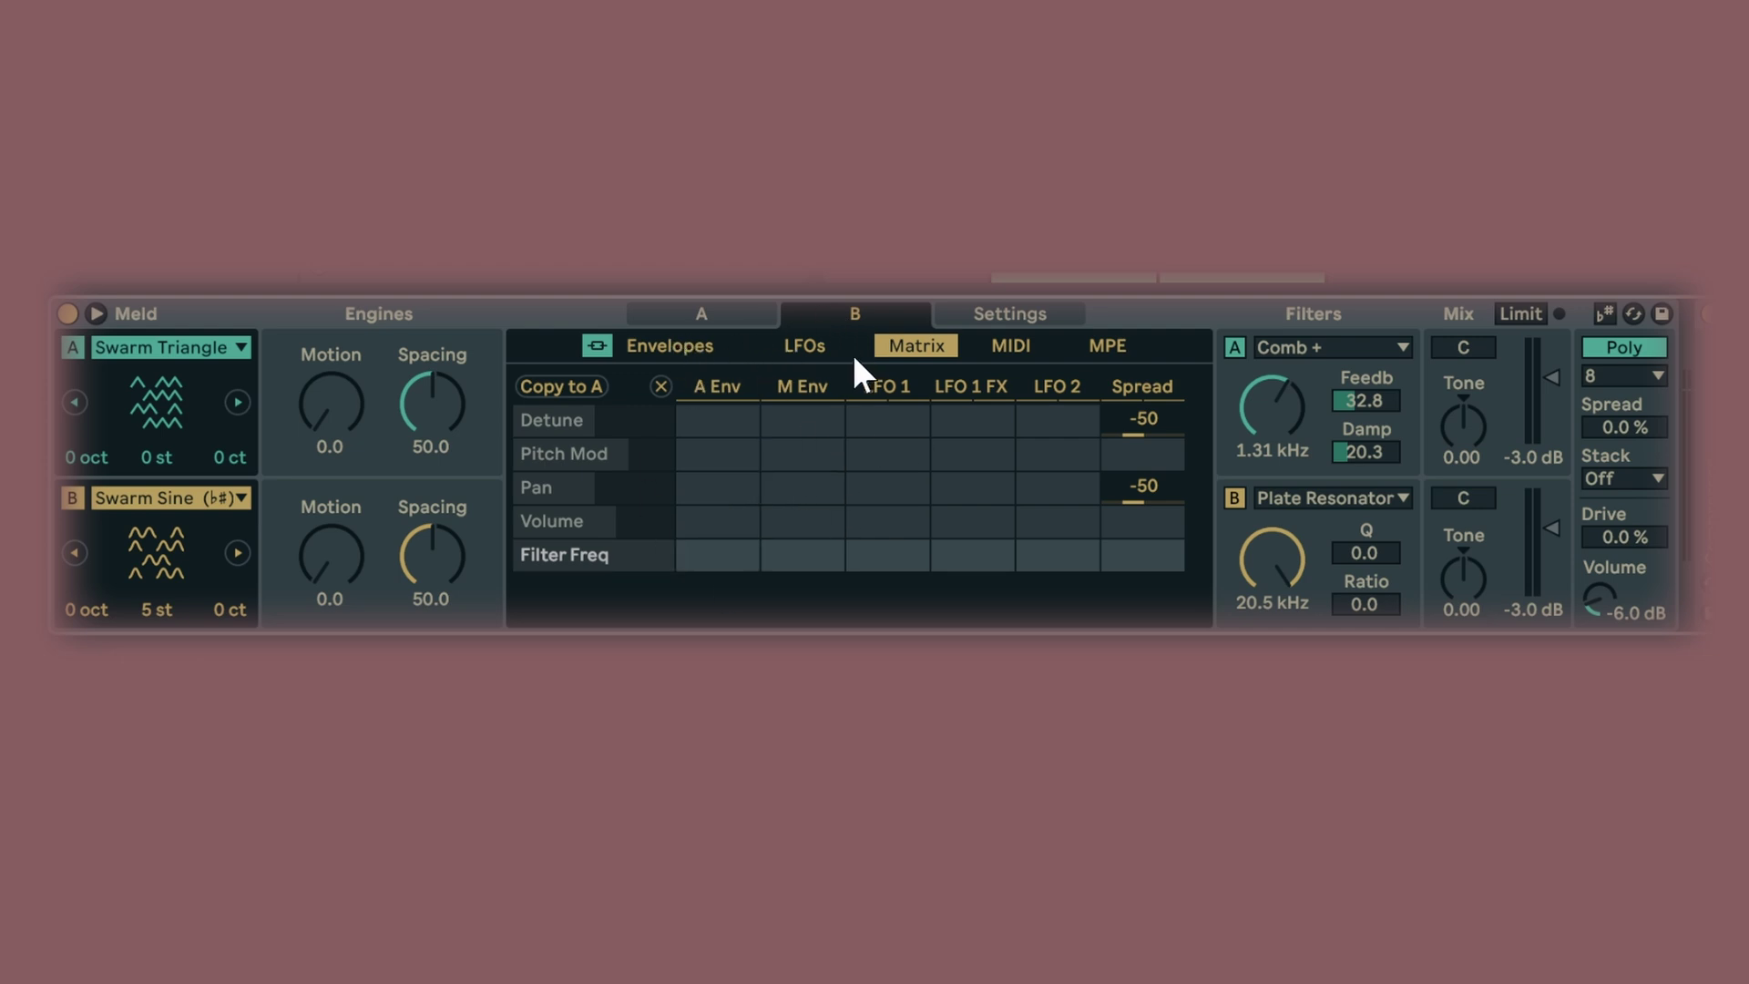
left_click(801, 347)
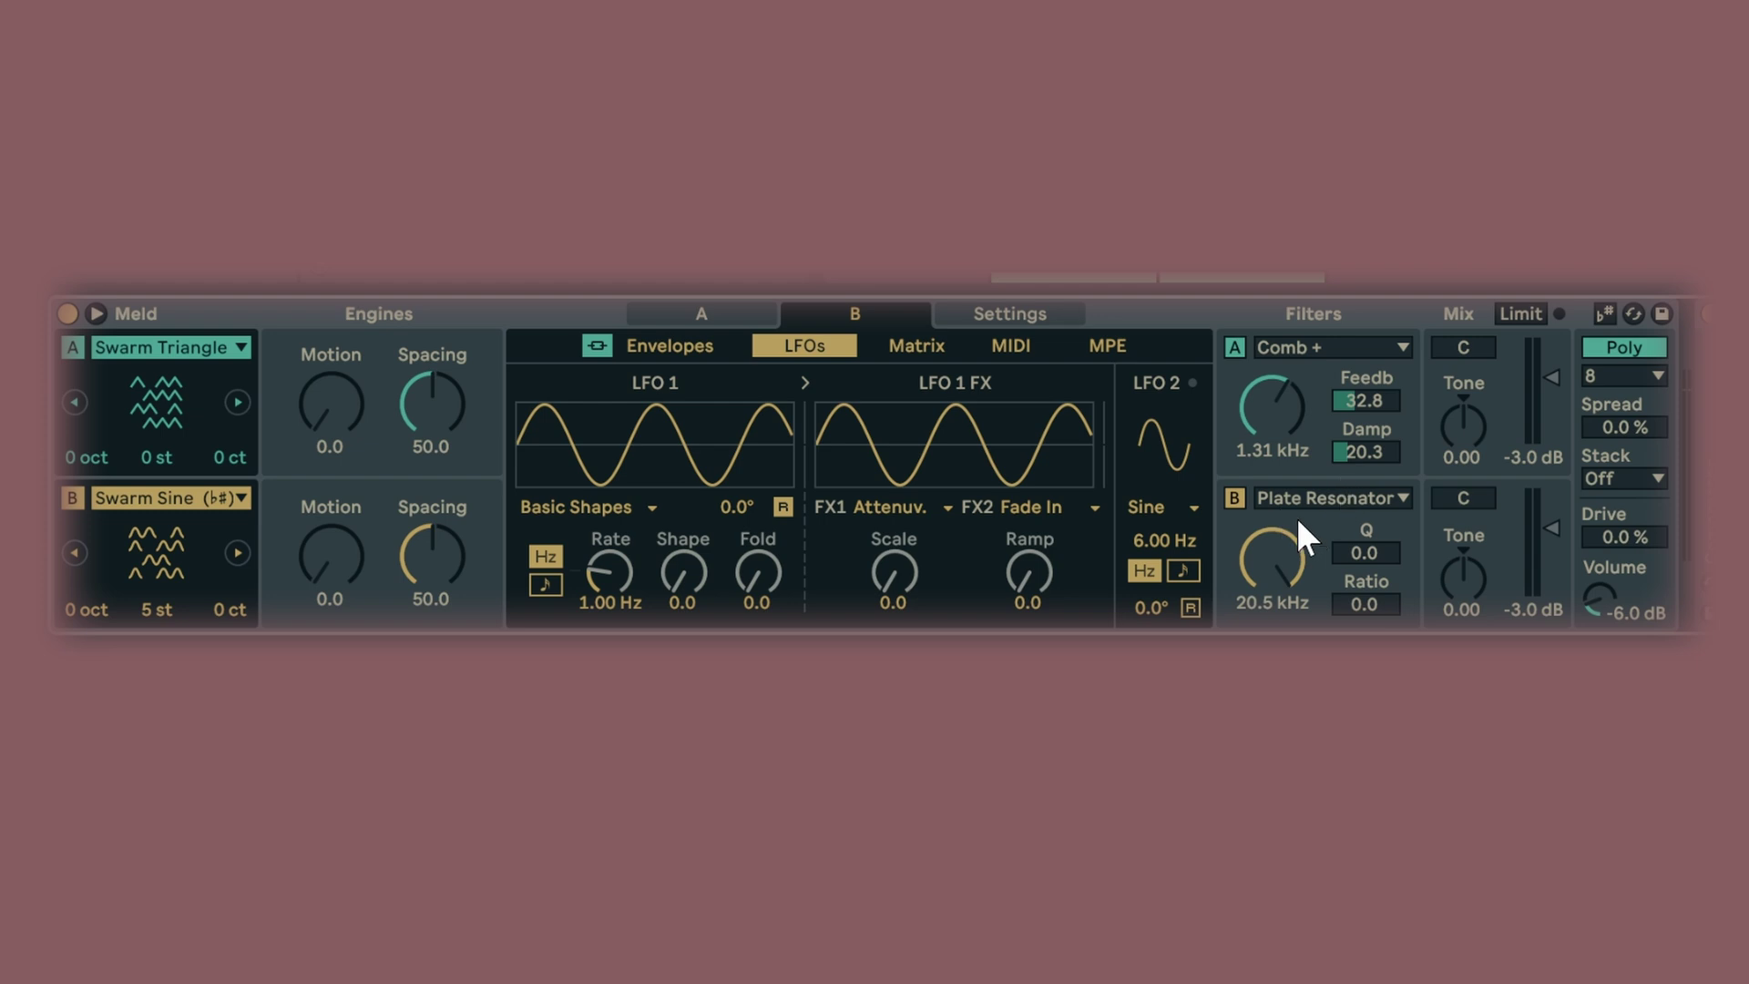
mouse_move(1289, 574)
left_mouse_down()
mouse_move(1289, 747)
mouse_move(1286, 560)
left_mouse_up()
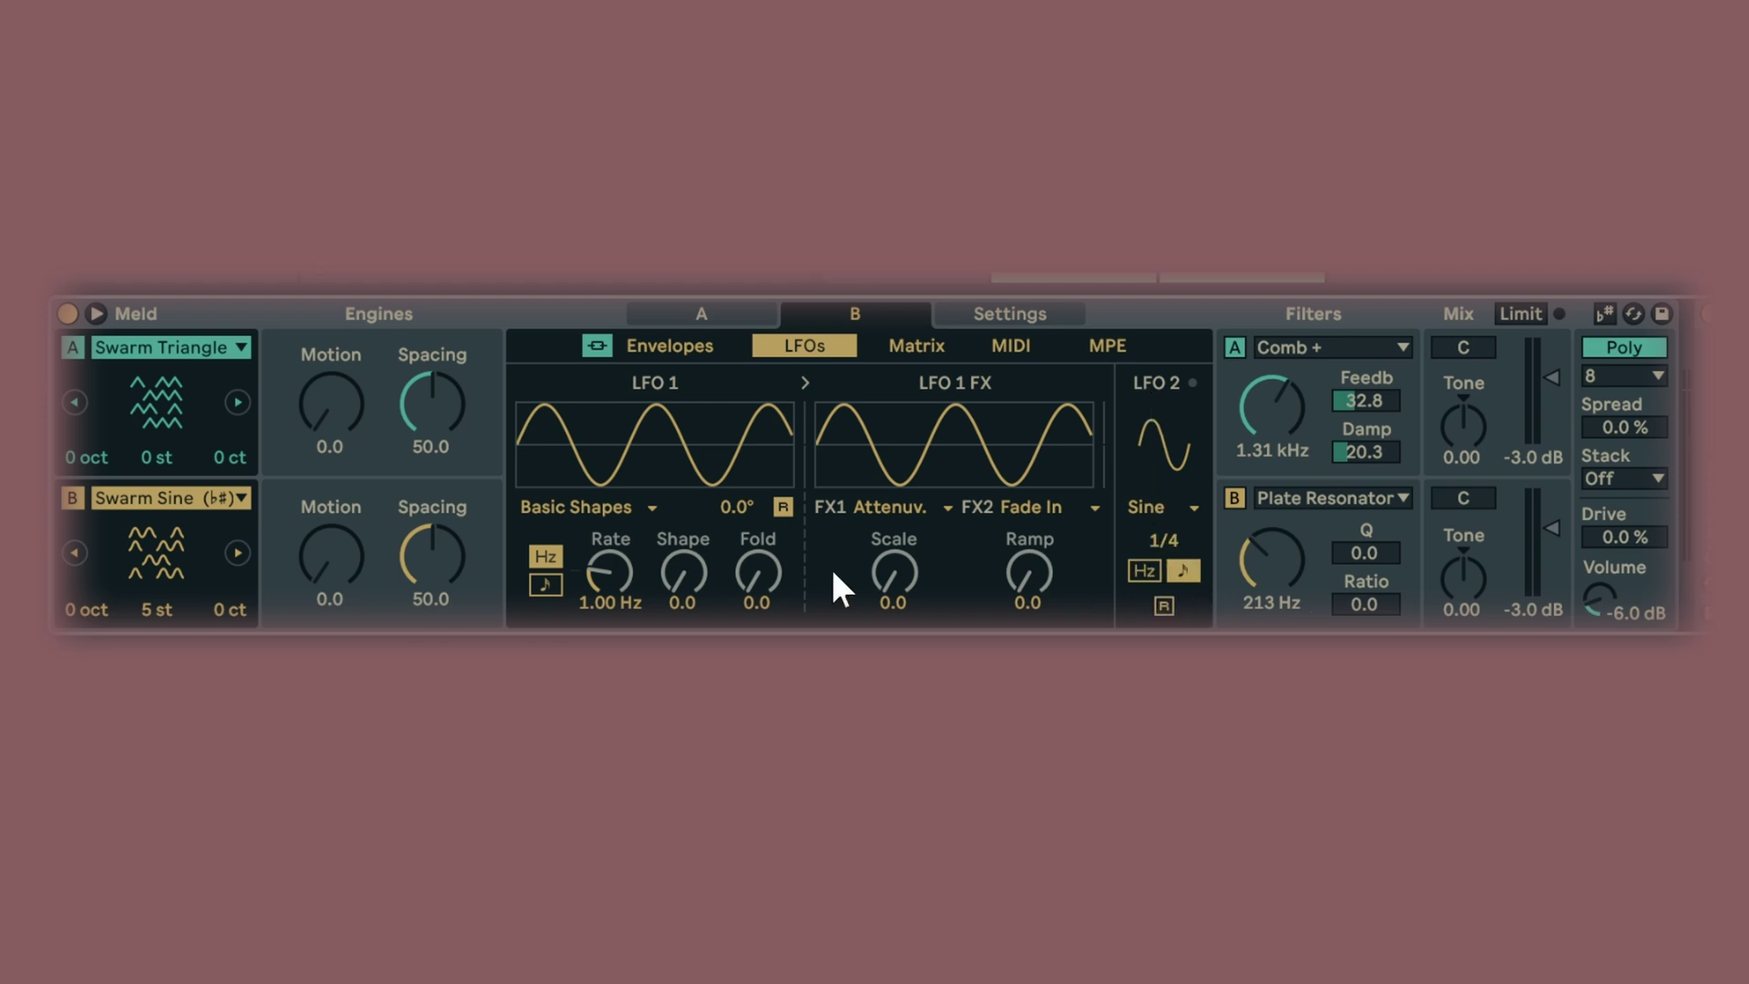
Step: Sync engine B's LFO 1 at rate 2 with shape 52.4 and fold 19.8, and set its FX scale to 28.6 and ramp to 37.3
left_click(545, 584)
left_click_drag(609, 572, 610, 629)
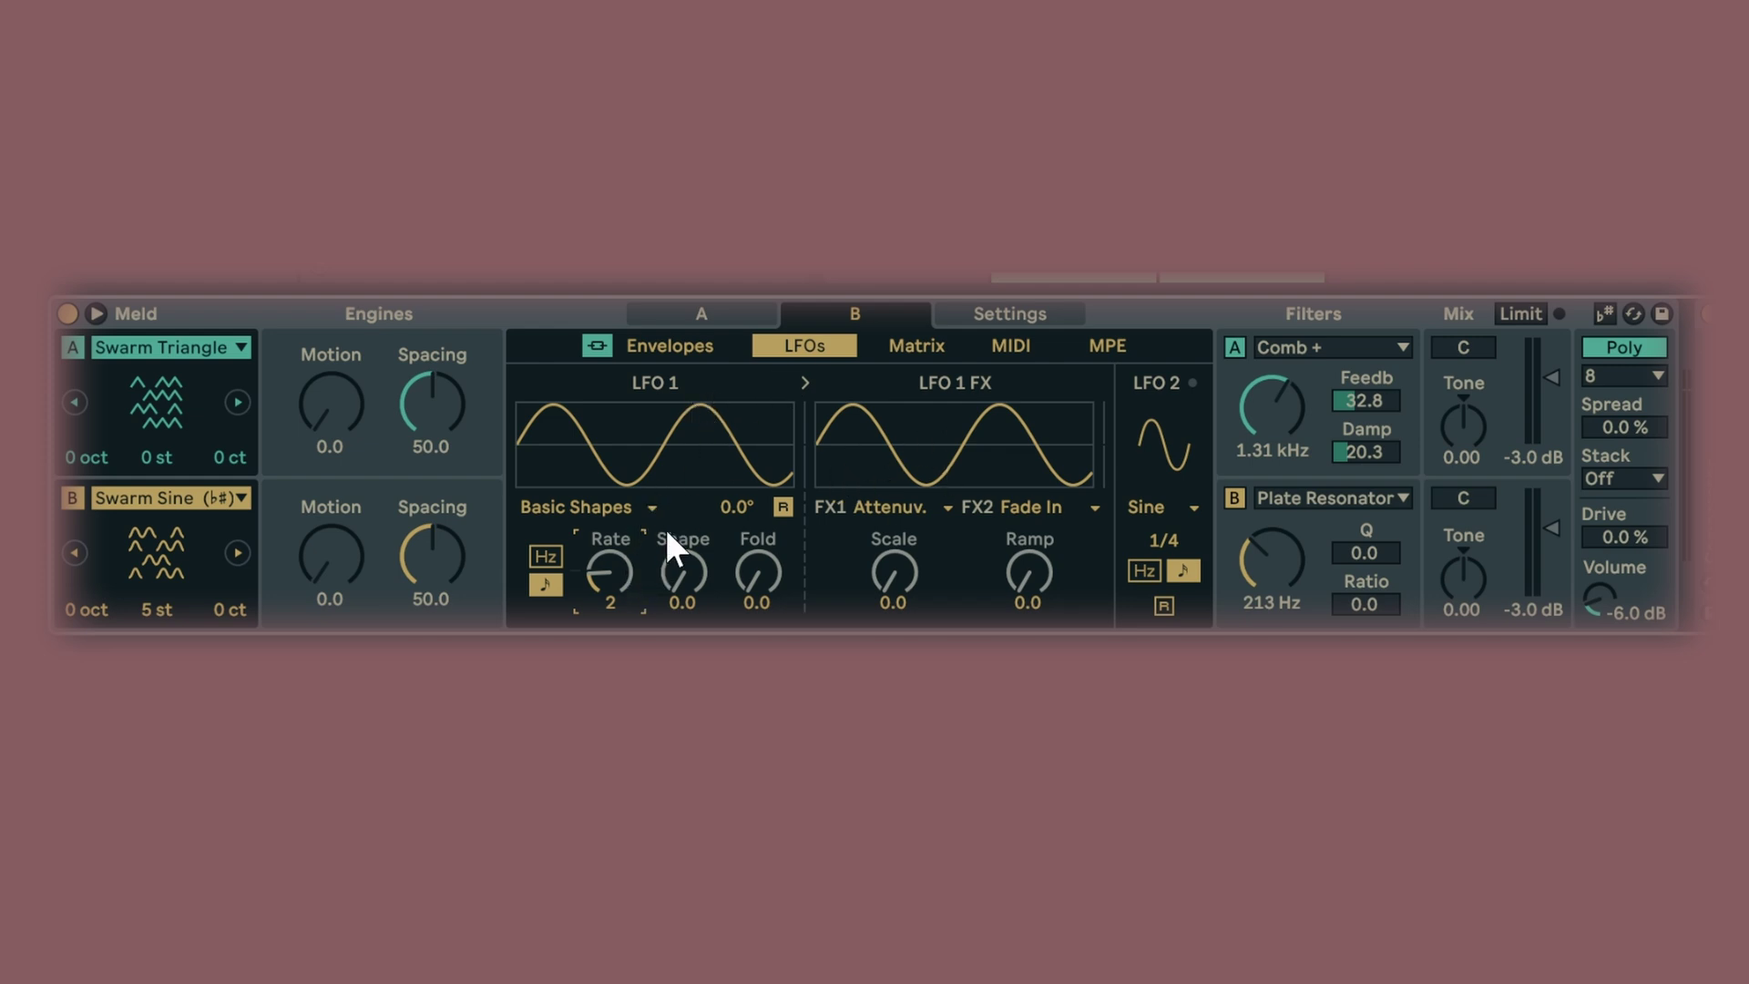
mouse_move(657, 576)
left_mouse_down()
mouse_move(657, 533)
mouse_move(658, 561)
left_mouse_up()
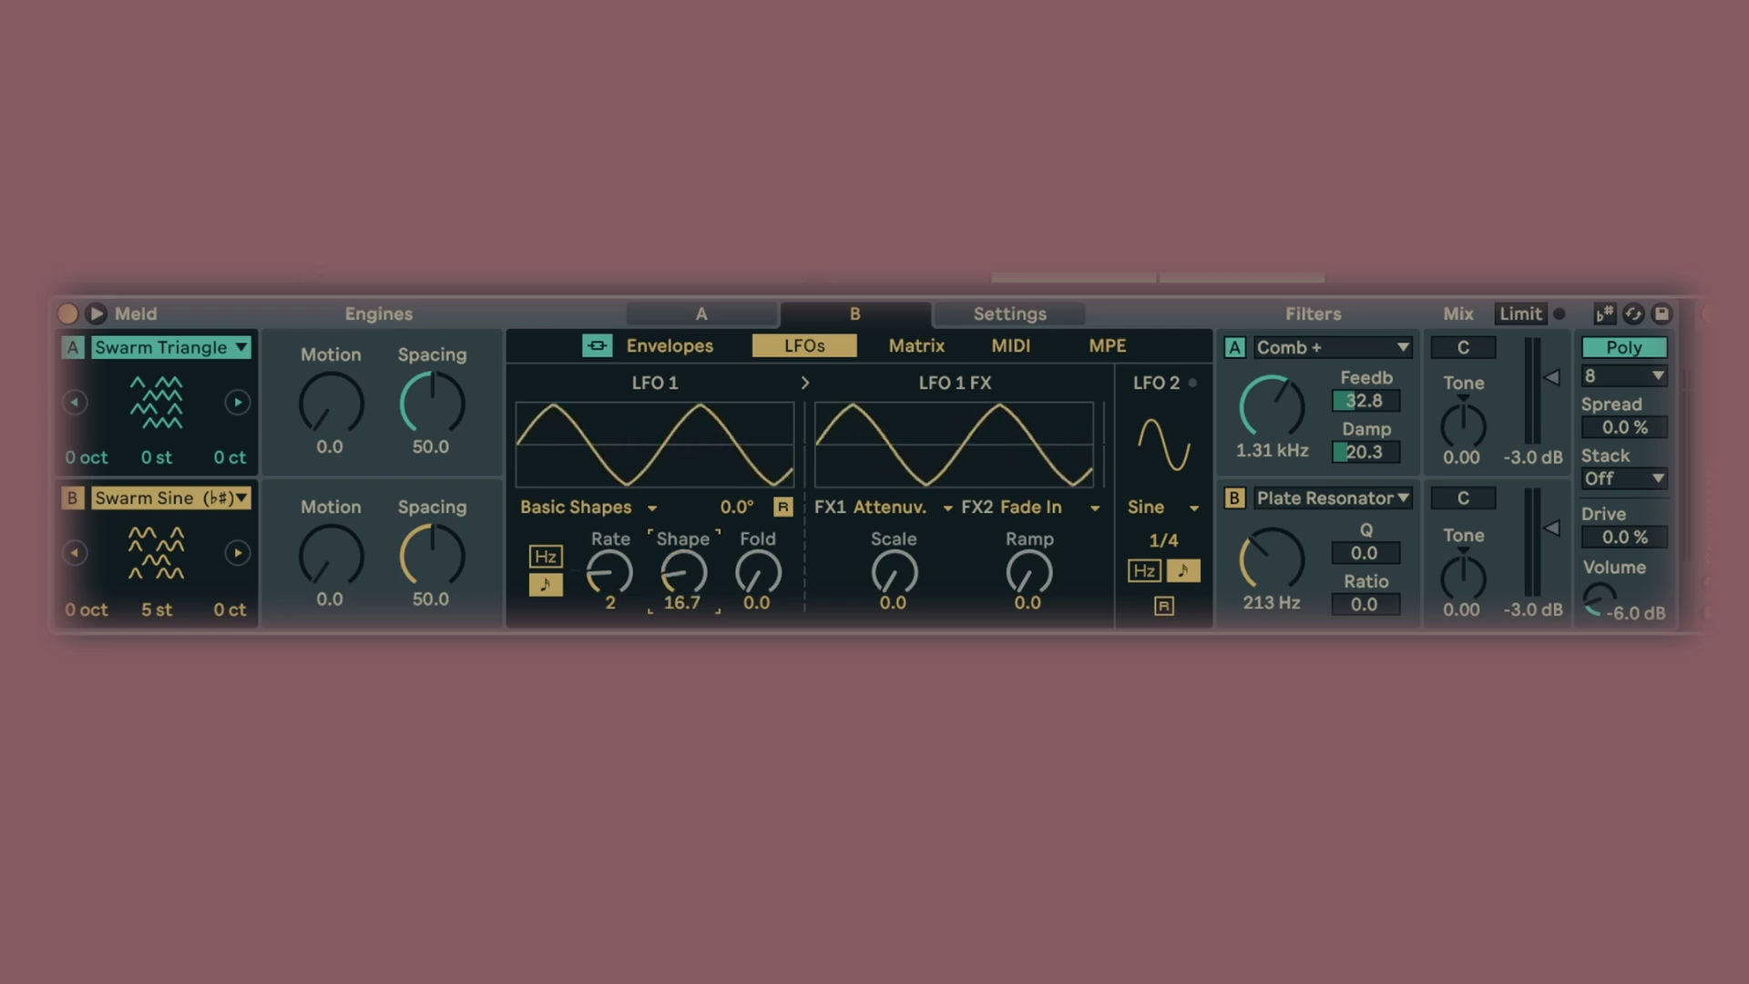
left_click_drag(884, 587, 884, 567)
left_click_drag(1028, 574, 1028, 533)
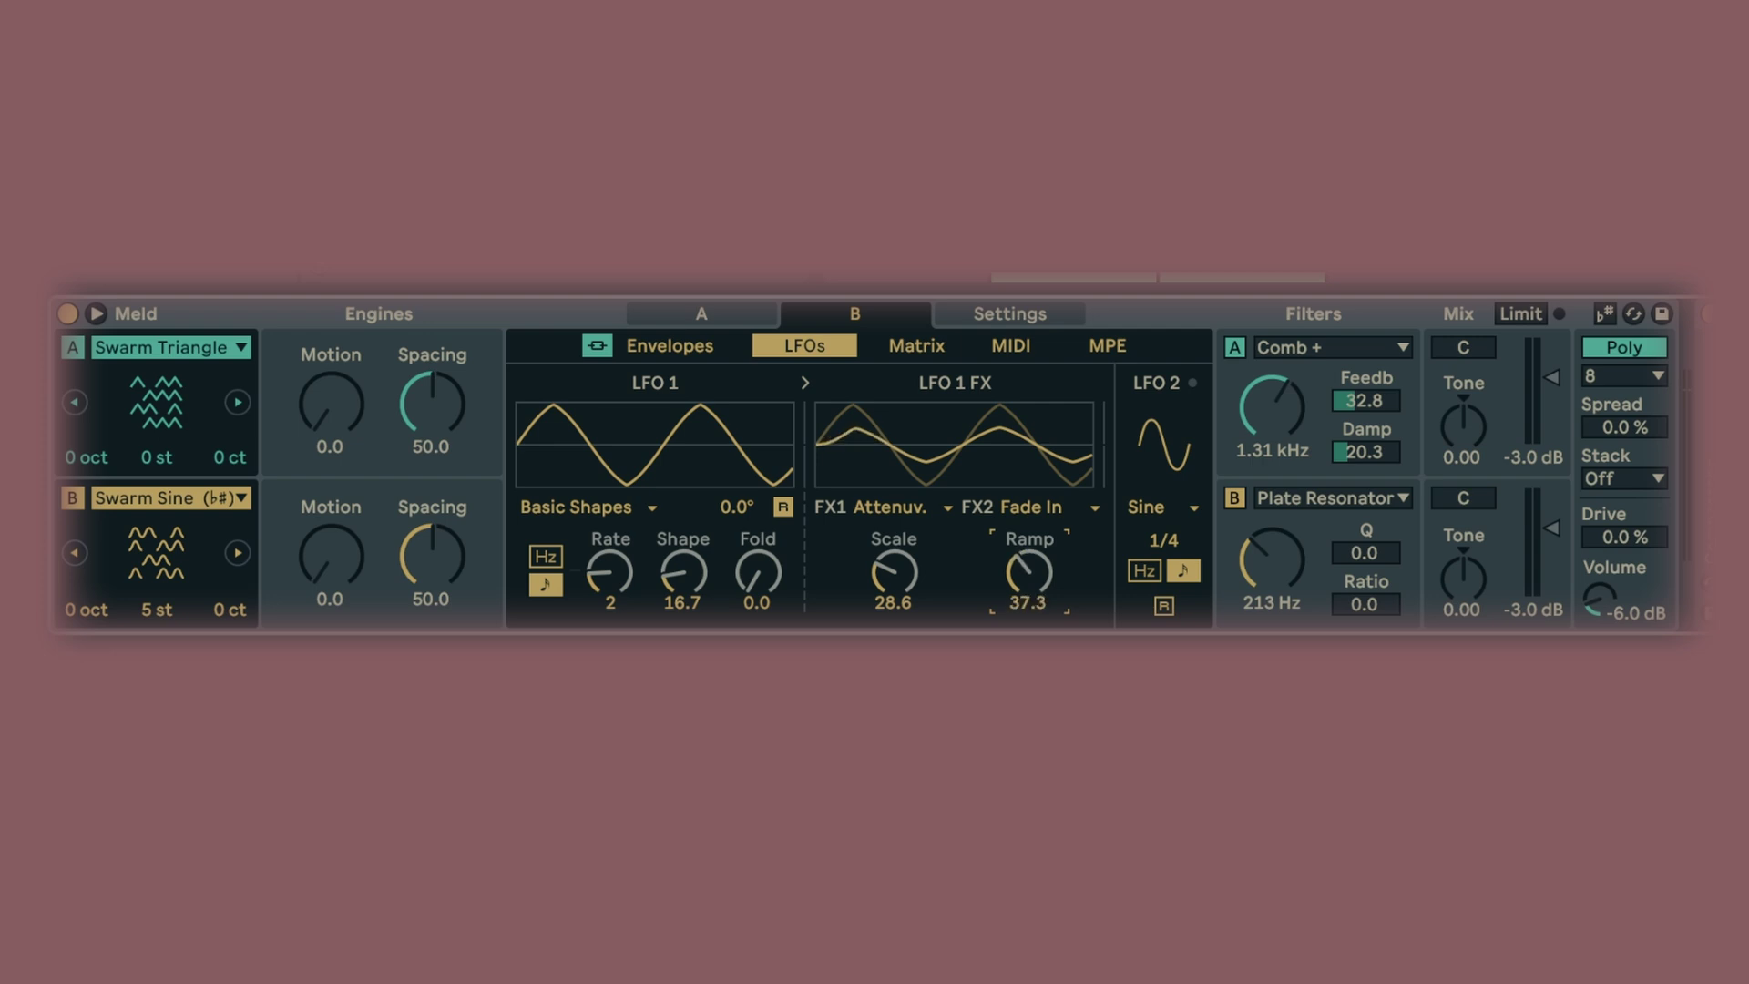
left_click_drag(761, 570, 683, 540)
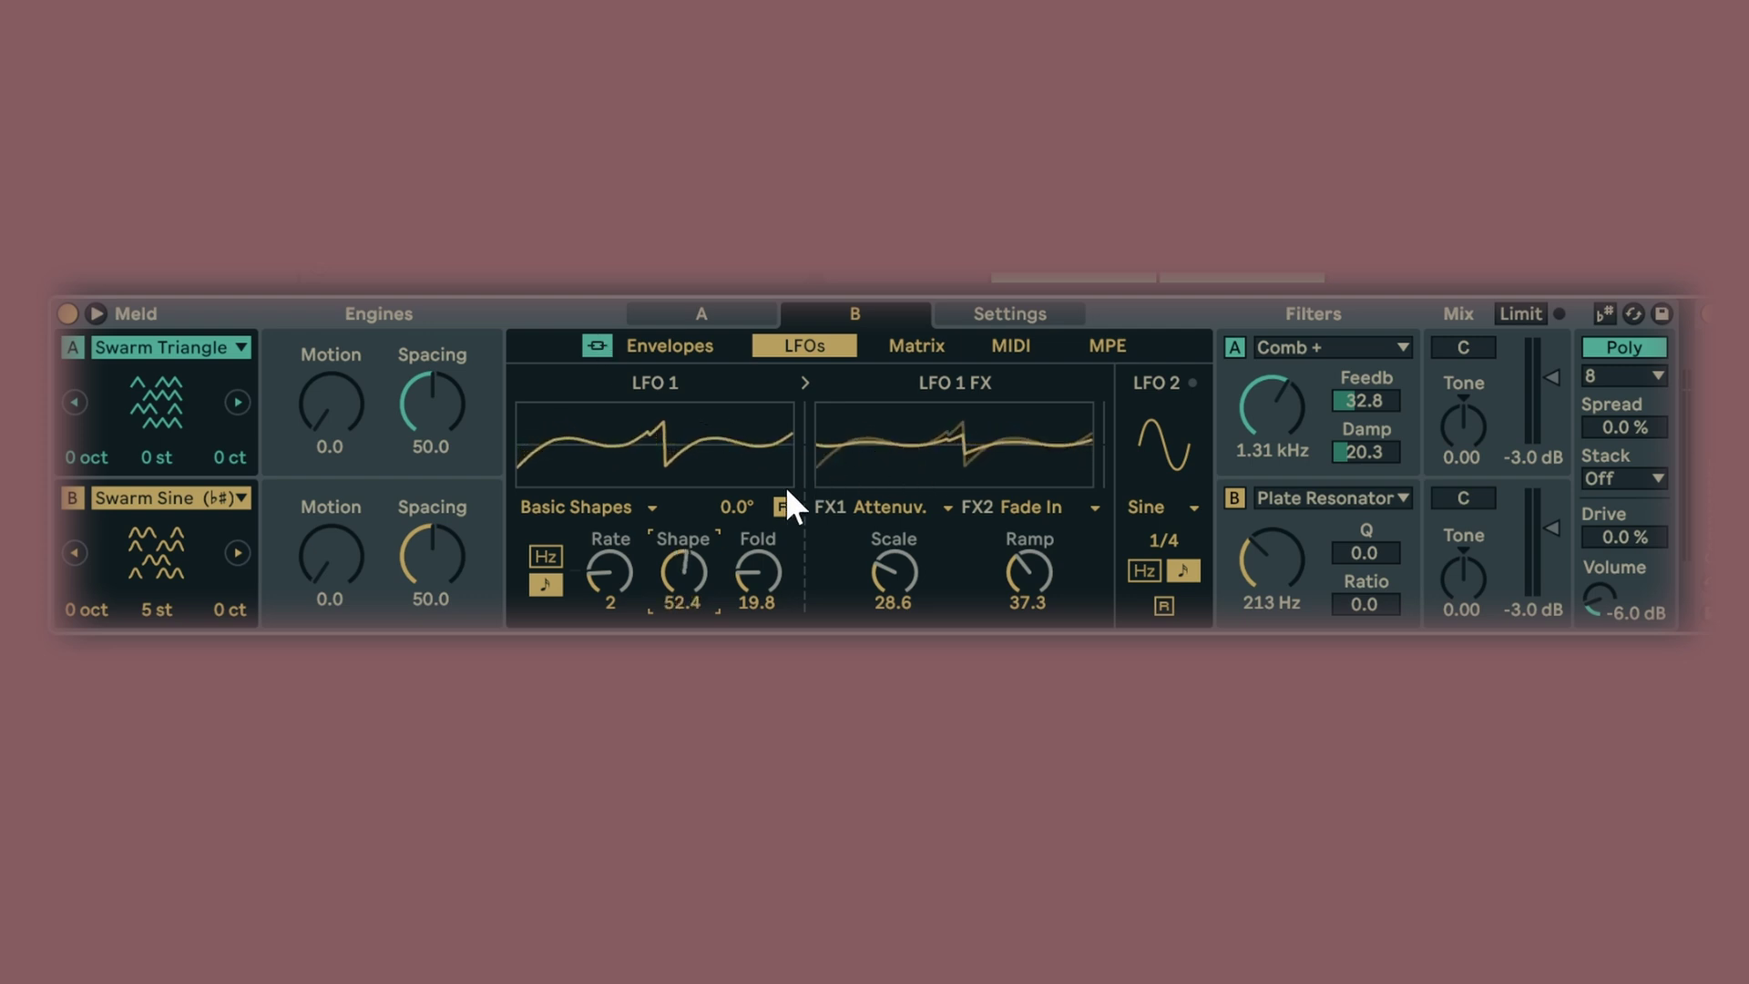
Step: Change engine B's LFO 1 effects to Clipper with 71.4 gain and Unipol. with 68.3 morph
left_click(902, 506)
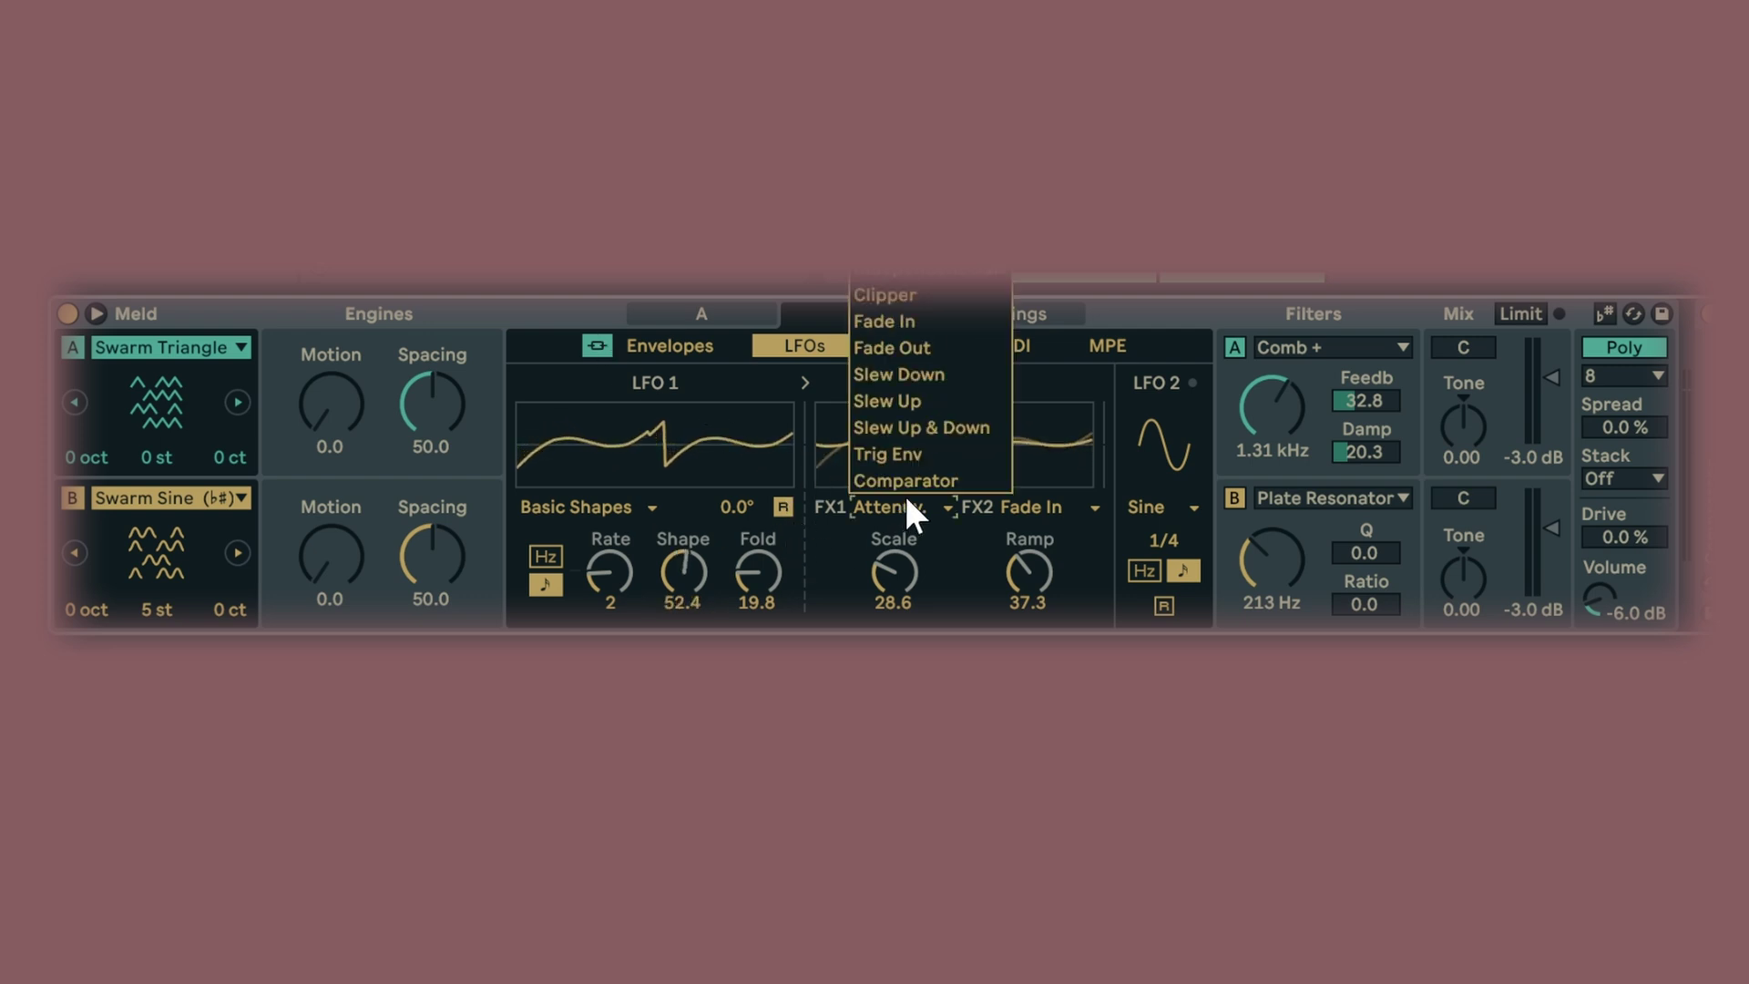
left_click(910, 291)
left_click(1029, 507)
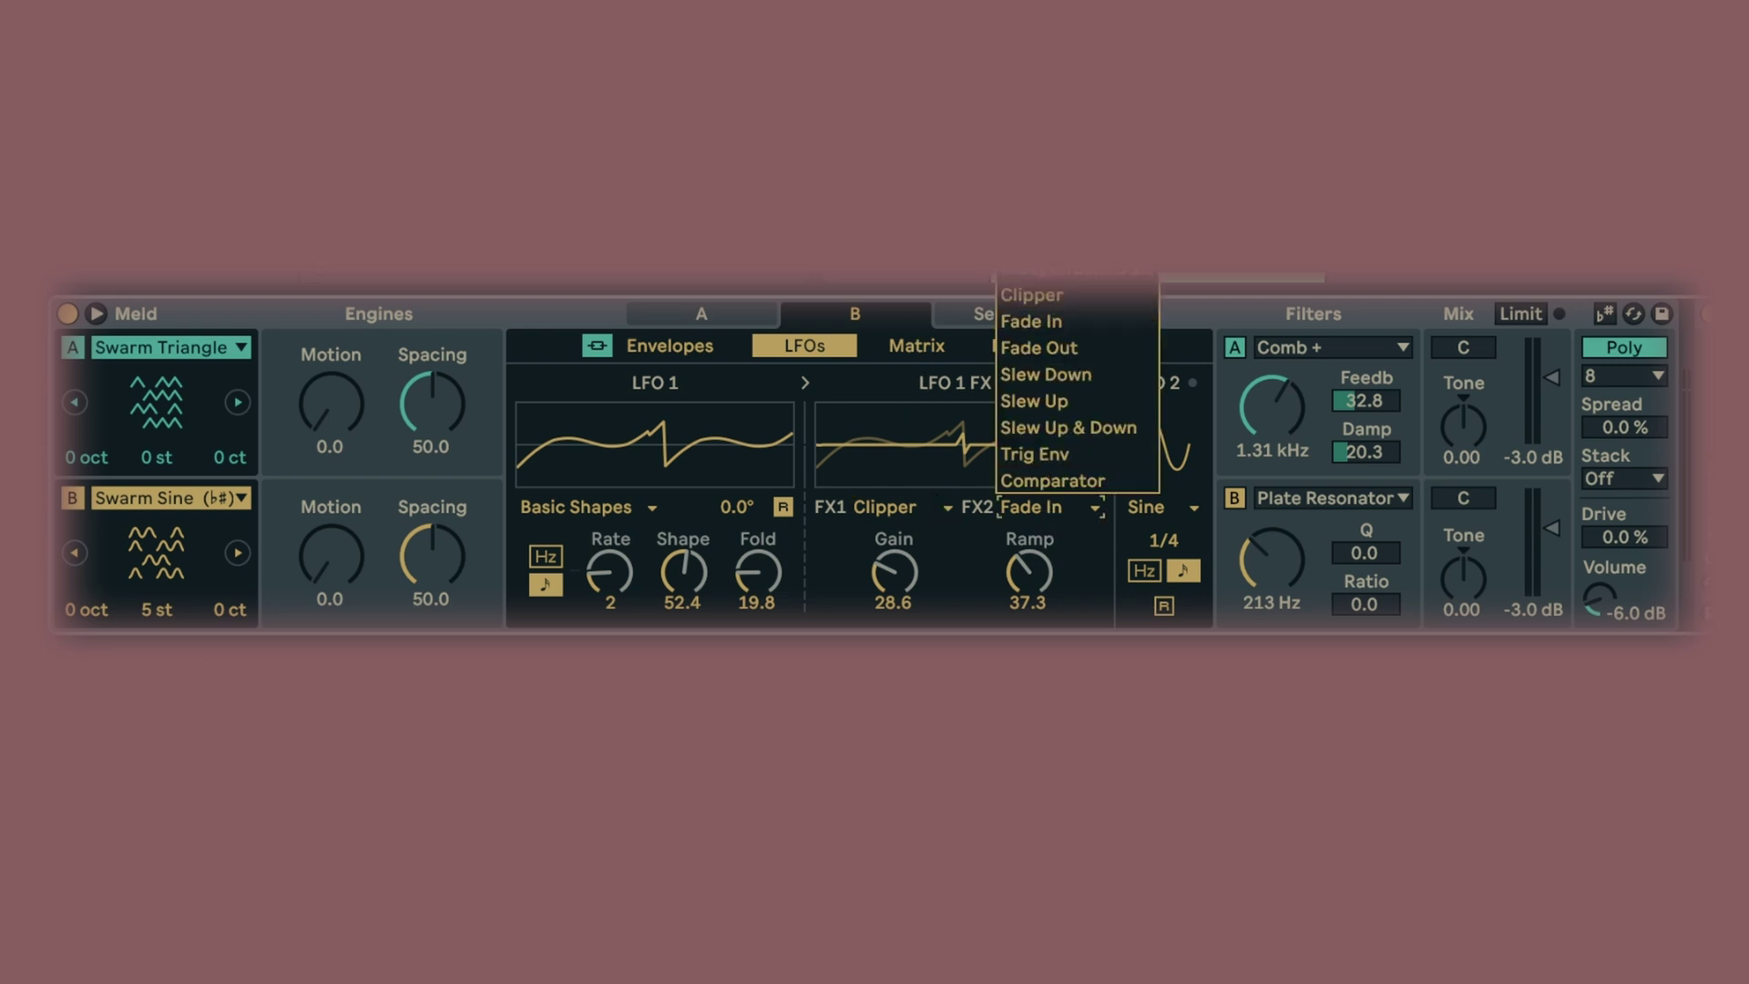
left_click(1015, 377)
left_click_drag(902, 597, 906, 572)
mouse_move(1019, 576)
left_mouse_down()
mouse_move(1018, 545)
mouse_move(1018, 576)
left_mouse_up()
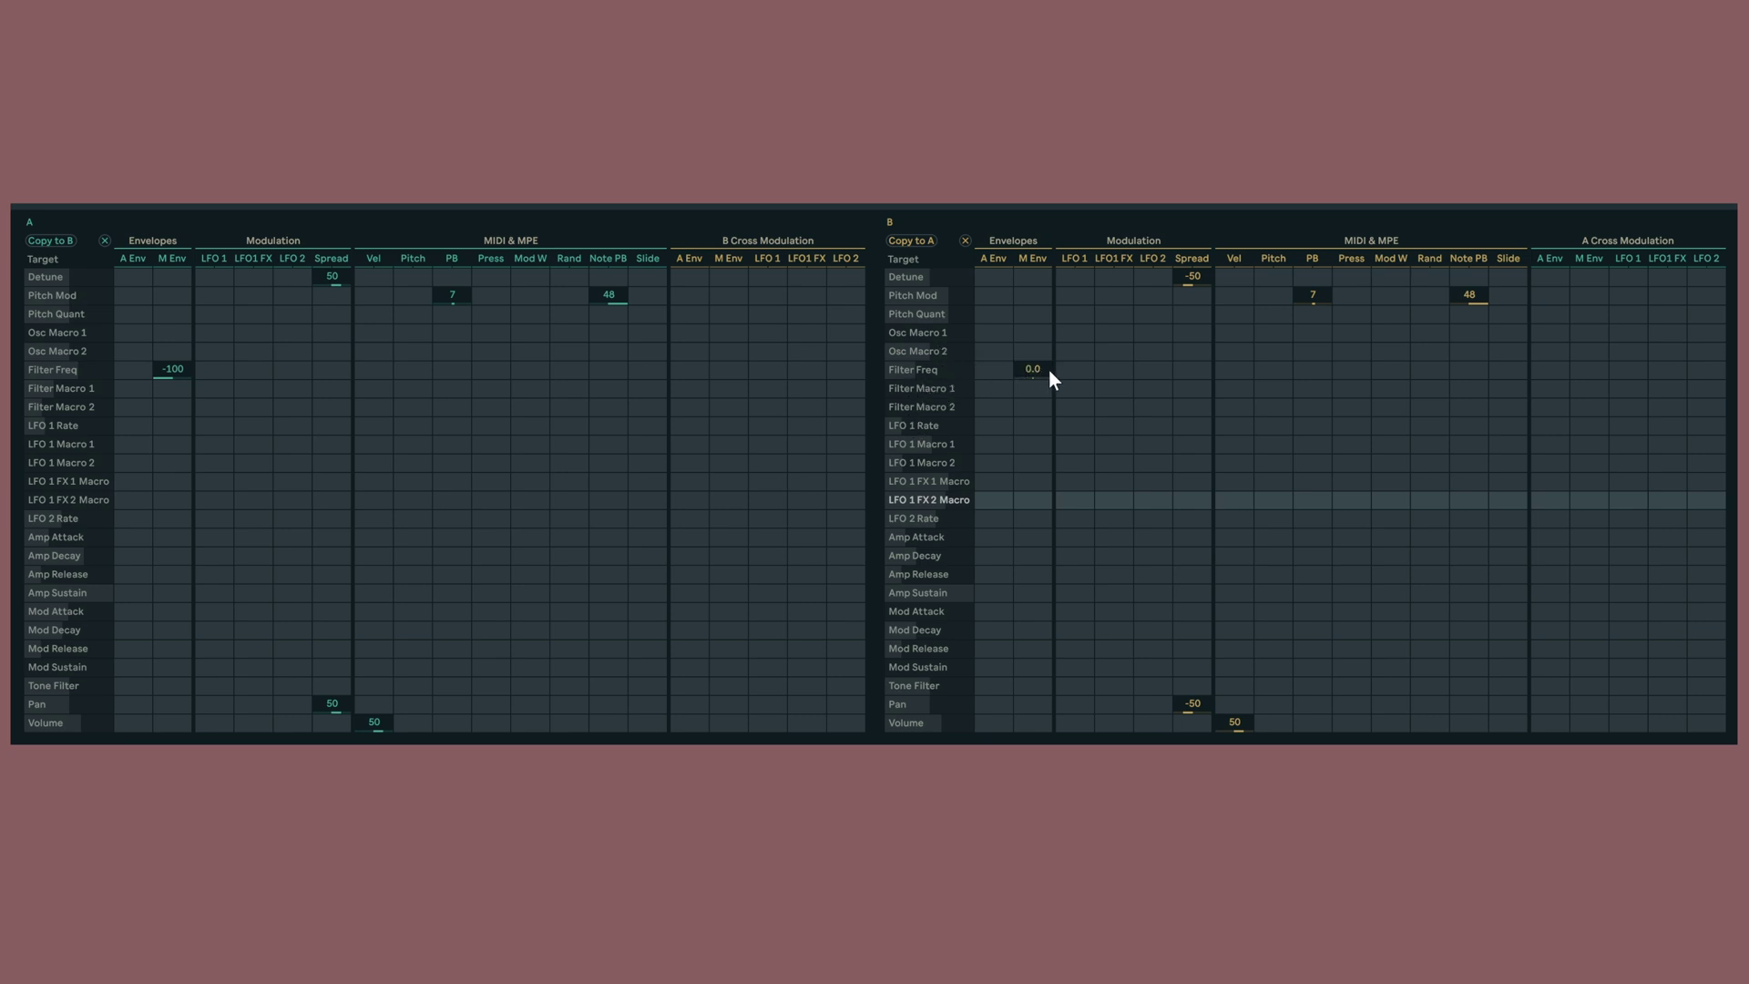
Step: Modulate engine B's filter frequency with LFO 1 FX at 88 and LFO 1 at -41, and engine A's pitch with its amp envelope
left_click_drag(1107, 369, 1107, 354)
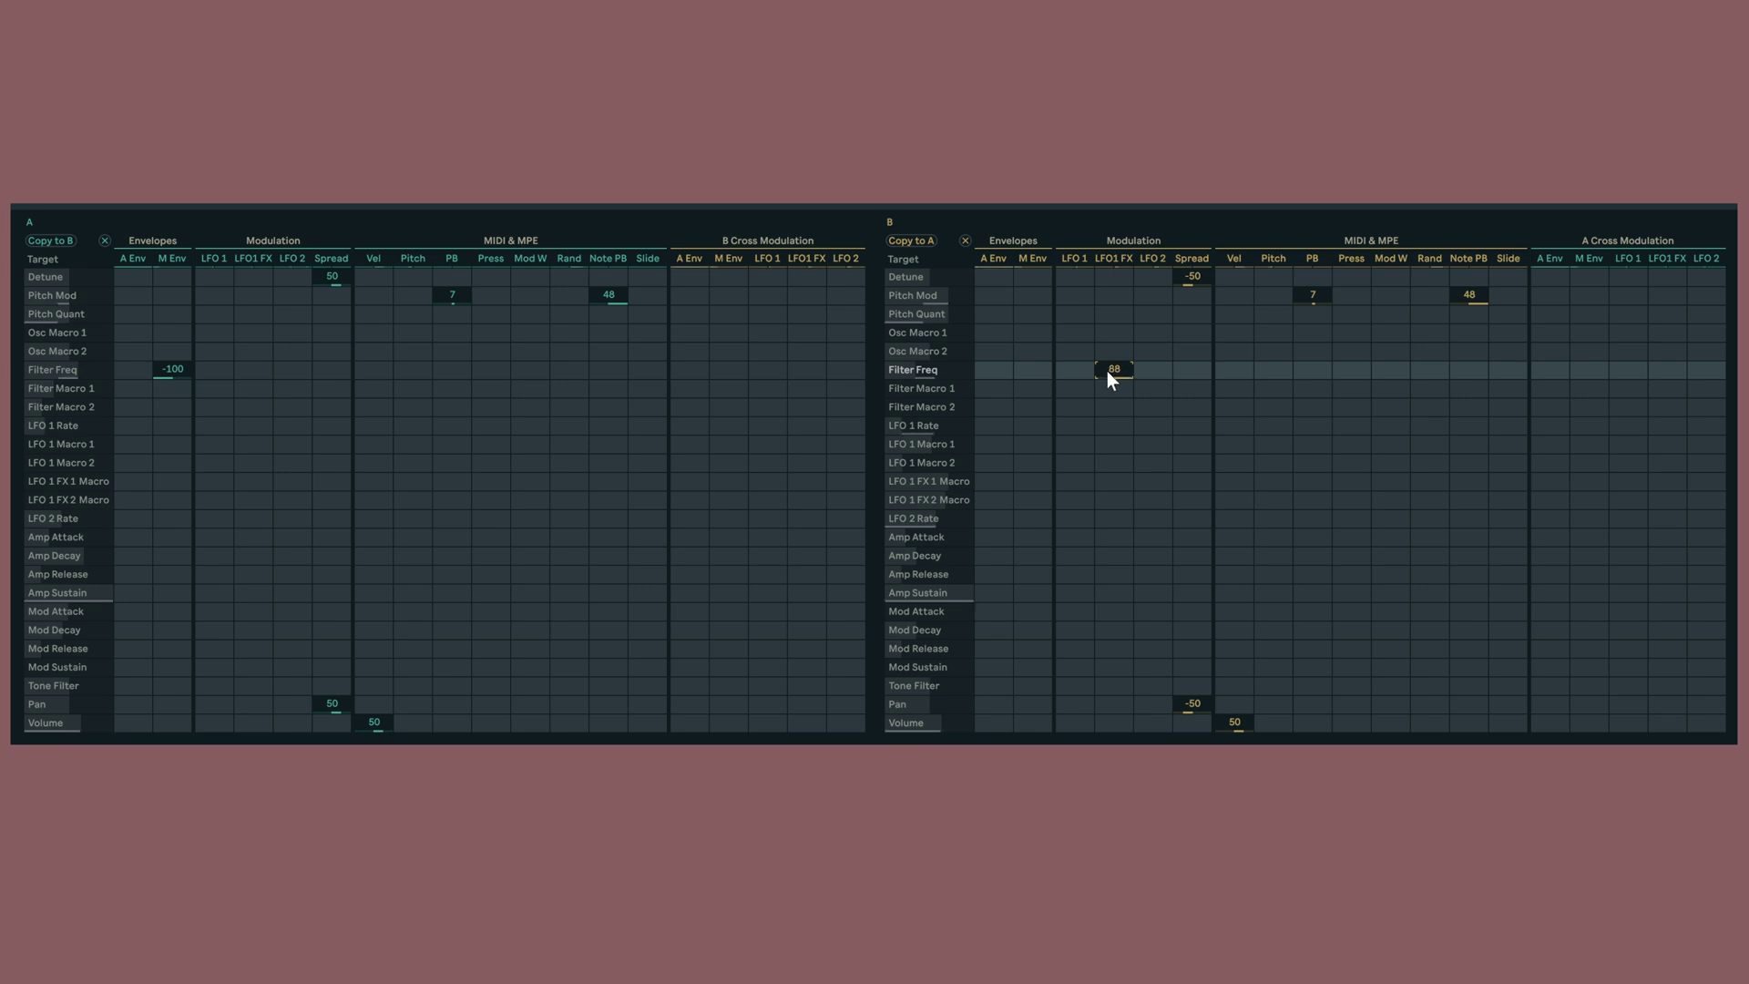
left_click_drag(1077, 372, 1077, 409)
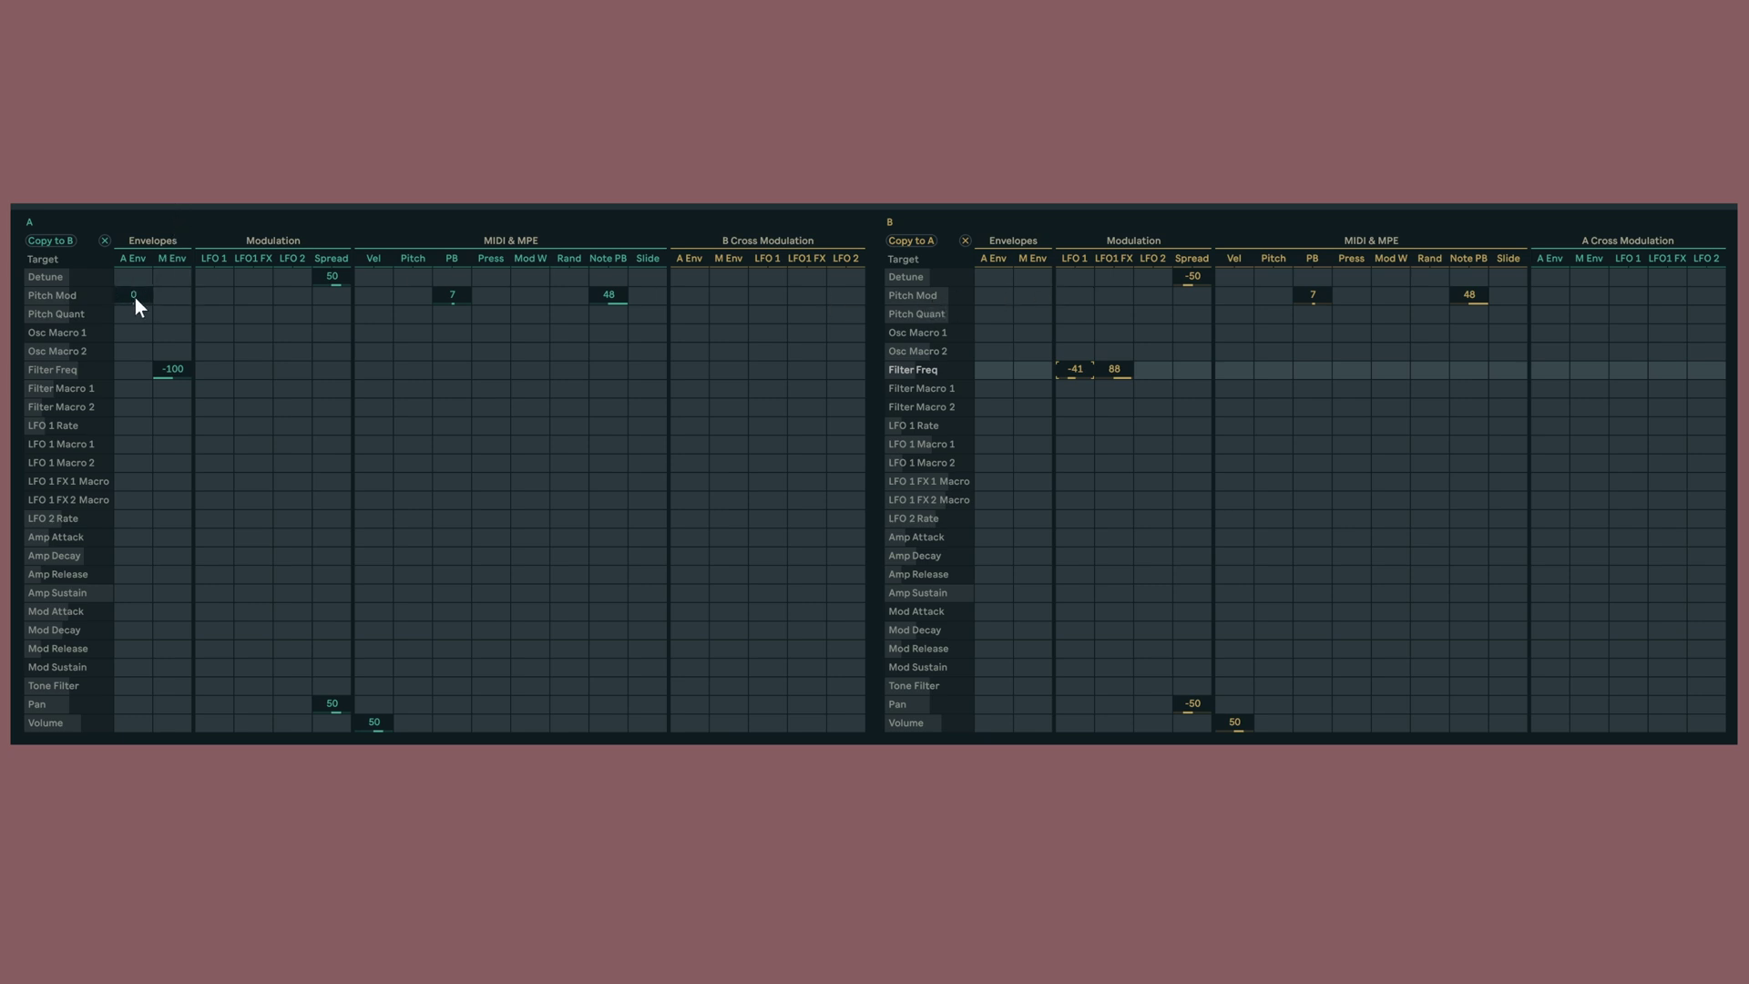
left_click_drag(138, 299, 138, 334)
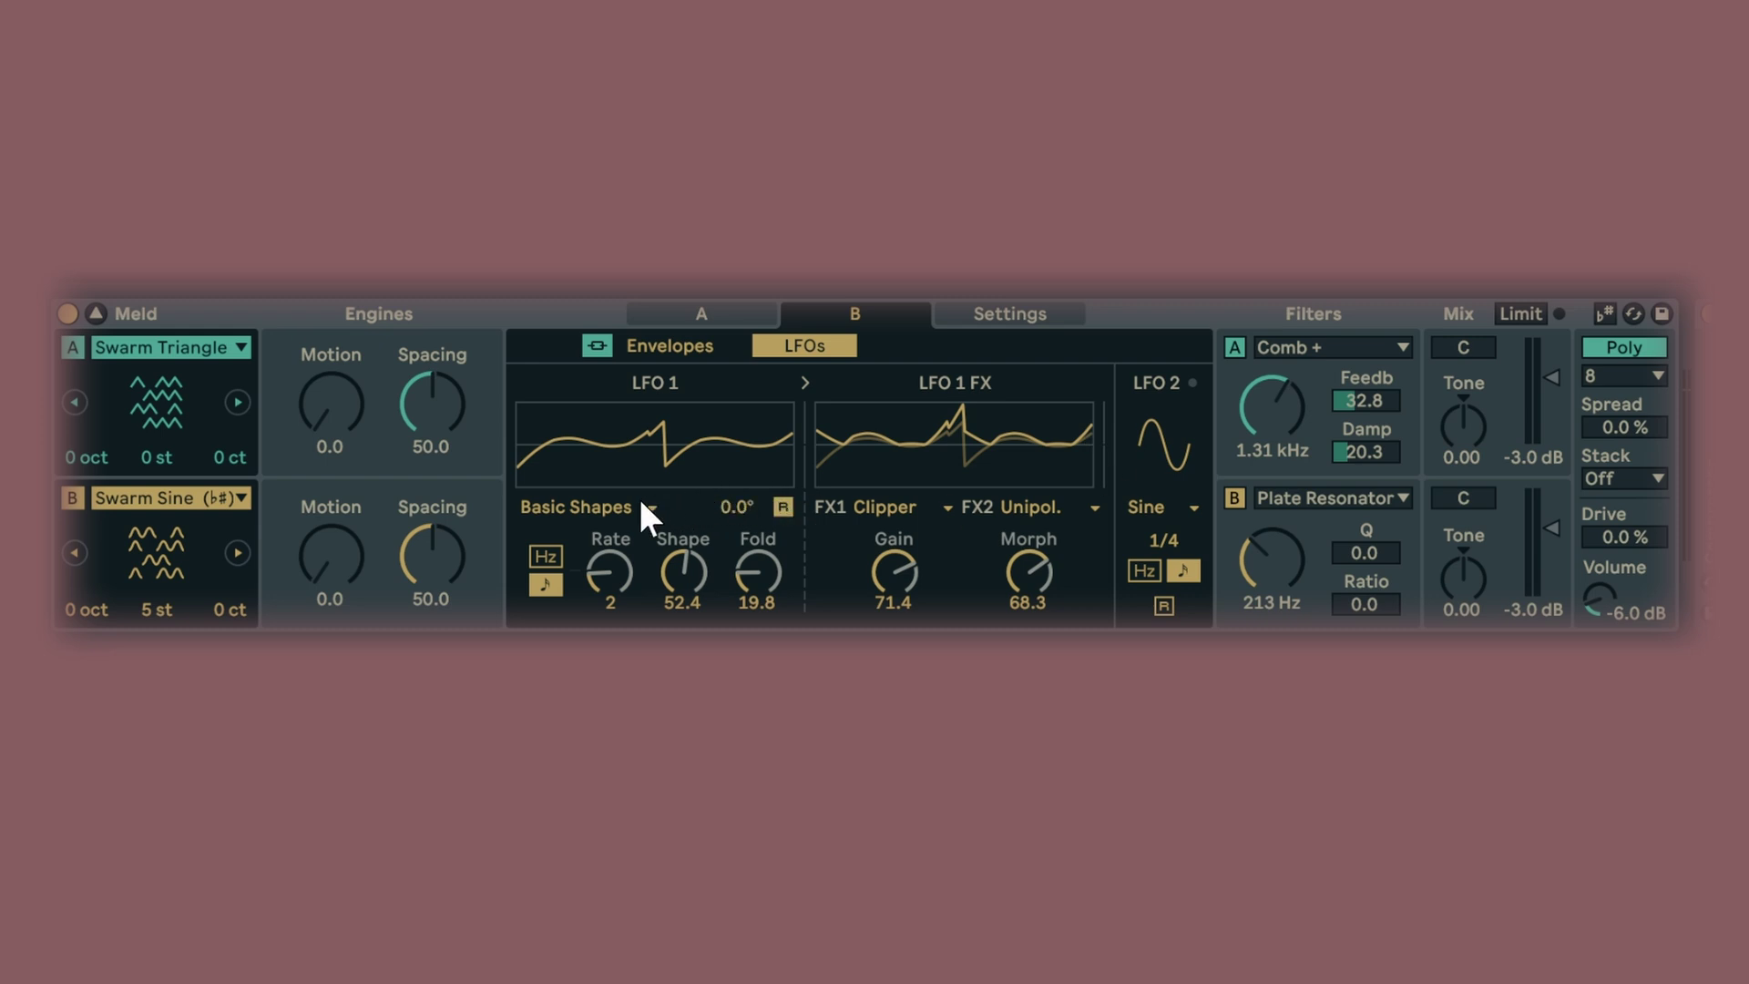
Step: Set engine B's LFO 1 rate to 1/8
left_click_drag(613, 570, 614, 517)
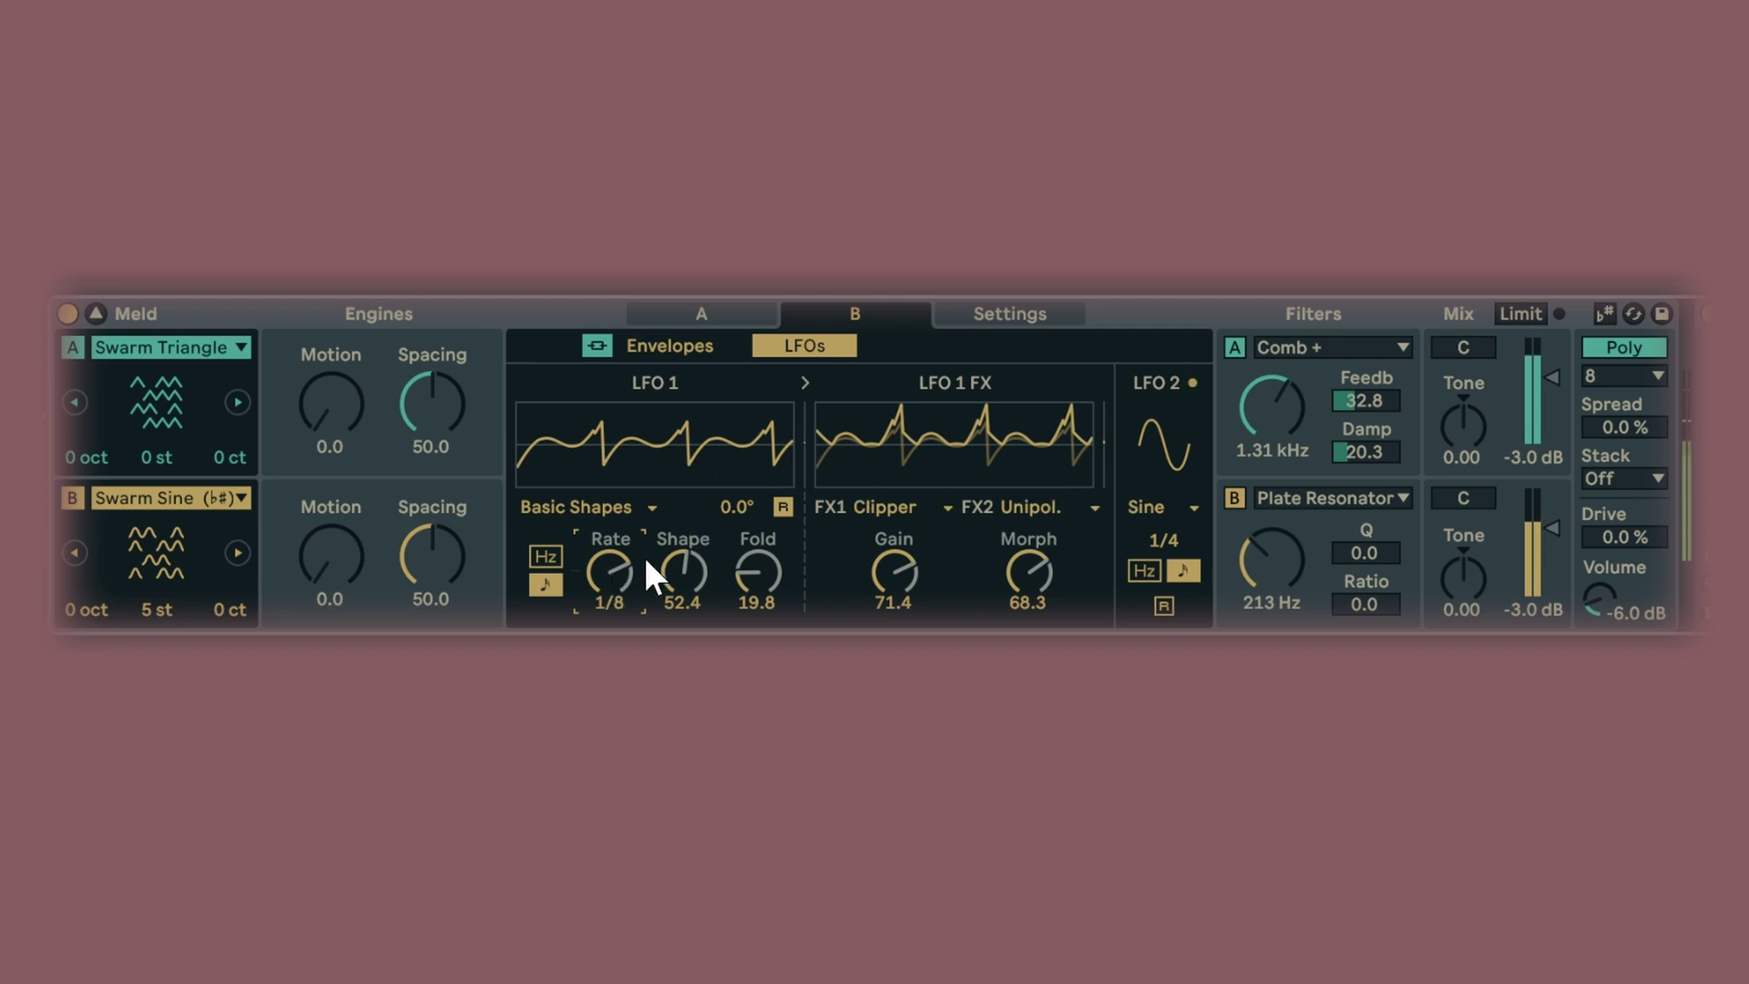
Step: Set engine B's LFO 1 shape to 74.6 and fold to 27.8, with Clipper gain at 63.5 and Unipol. morph at 89.7
left_click_drag(675, 572, 676, 494)
mouse_move(758, 573)
left_mouse_down()
mouse_move(758, 446)
mouse_move(758, 556)
left_mouse_up()
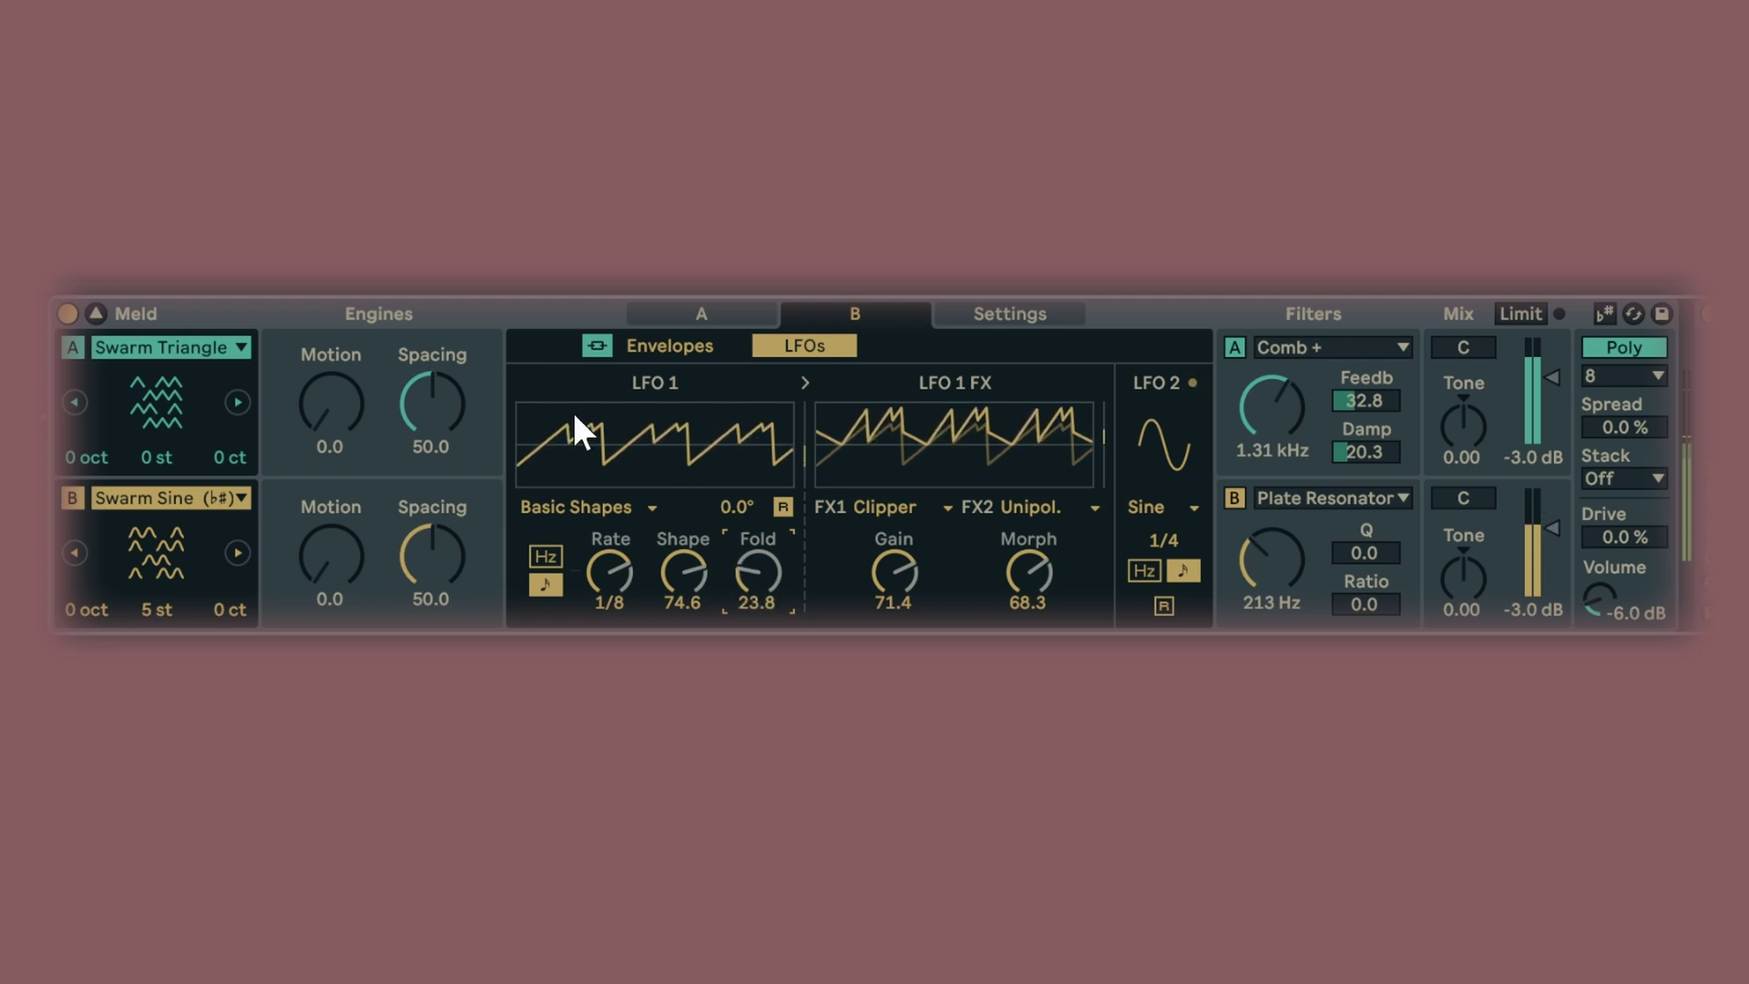
left_click_drag(757, 570, 757, 546)
left_click_drag(1015, 574, 1015, 647)
left_click_drag(1028, 572, 1028, 537)
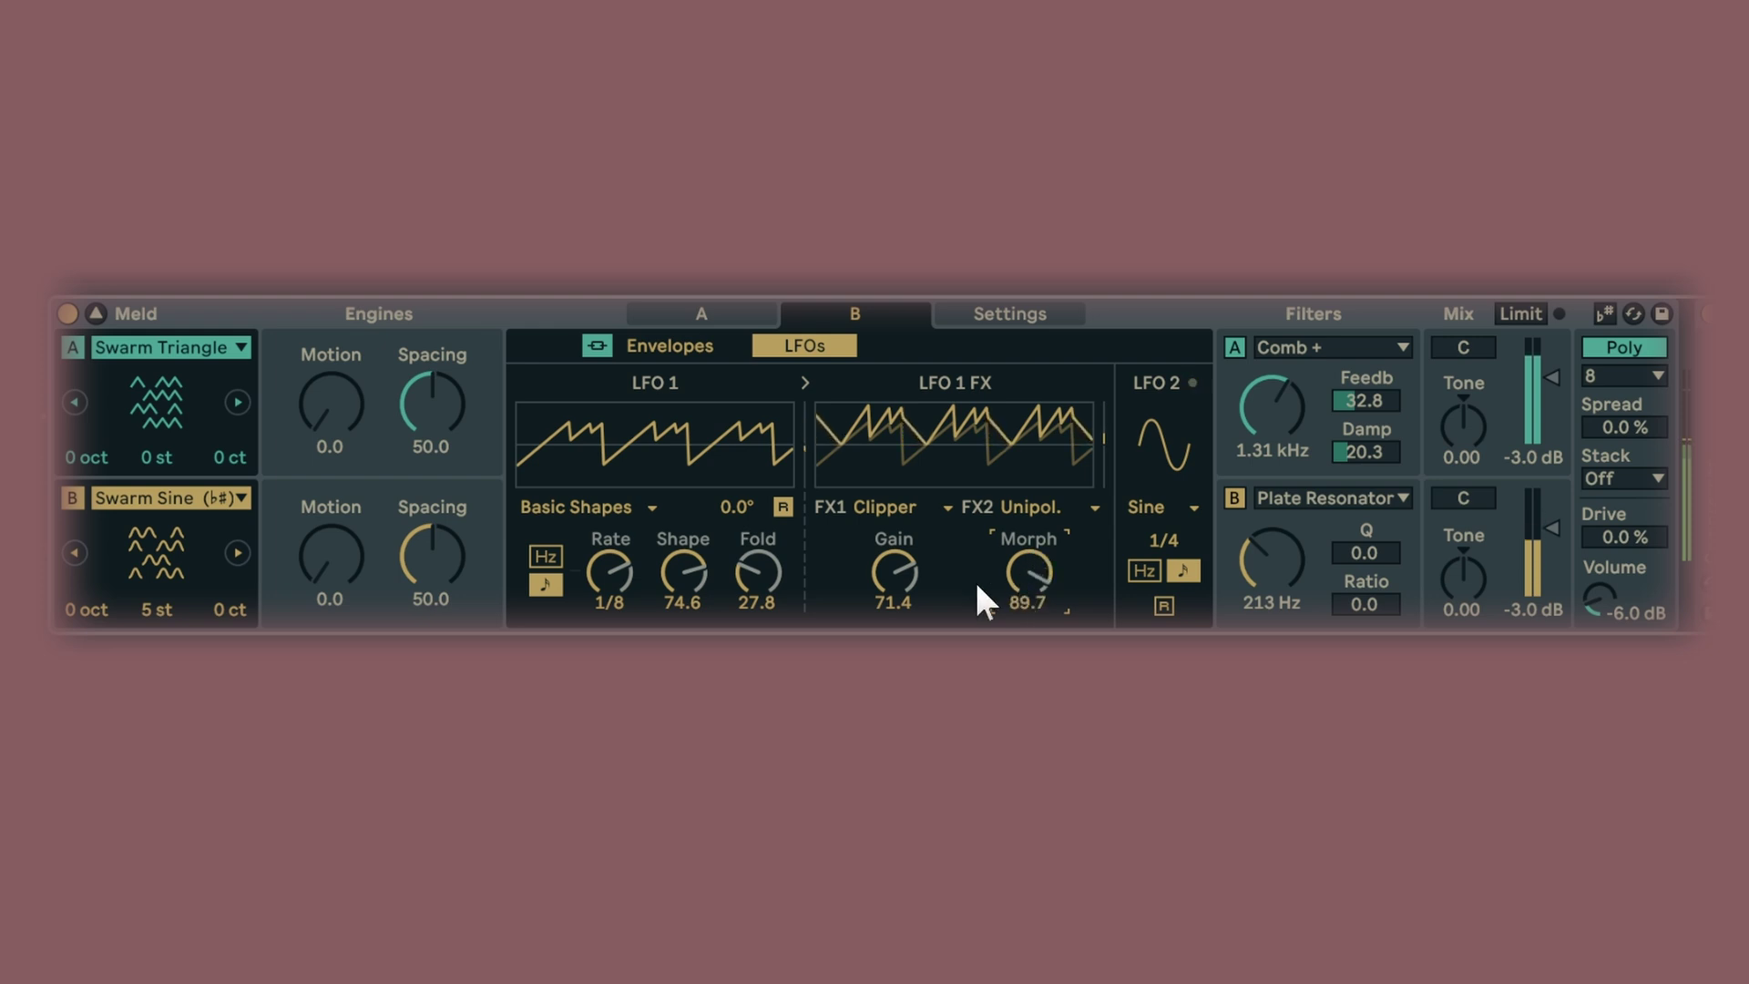
mouse_move(895, 596)
left_mouse_down()
mouse_move(895, 619)
mouse_move(895, 537)
mouse_move(895, 567)
left_mouse_up()
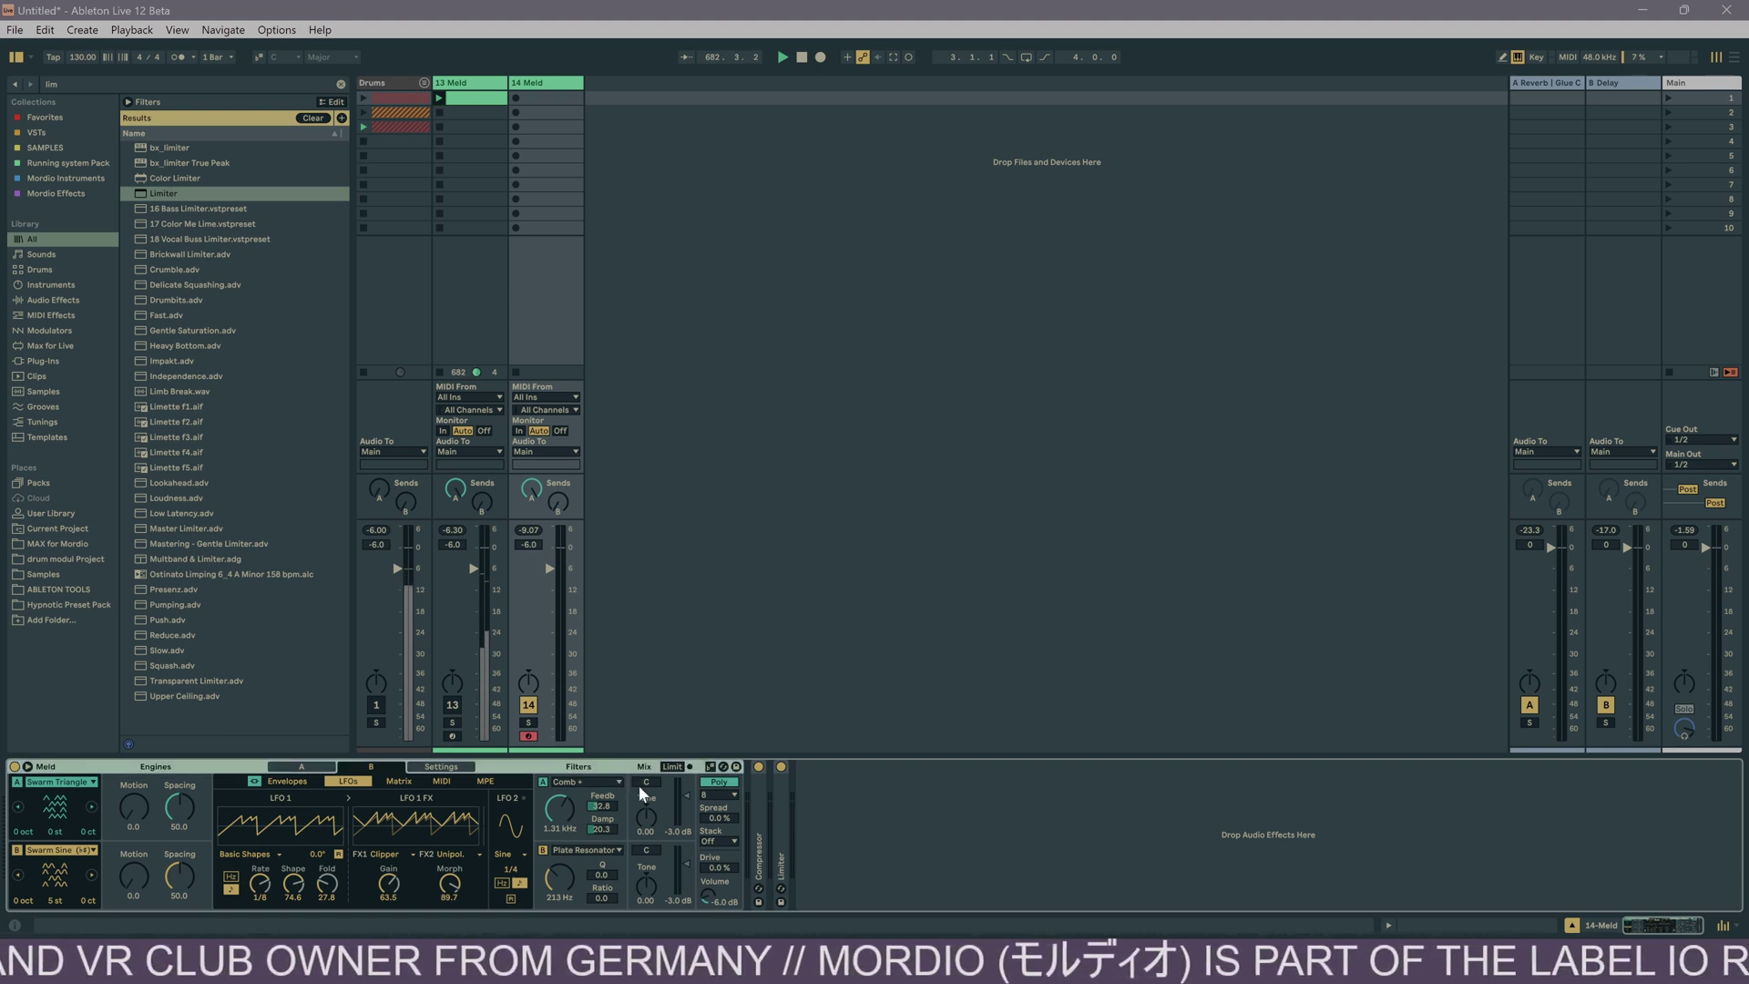
Step: Search the browser for "ph" and add Phaser-Flanger directly after Meld on the 14 Meld track
key("ctrl+f")
type("ph")
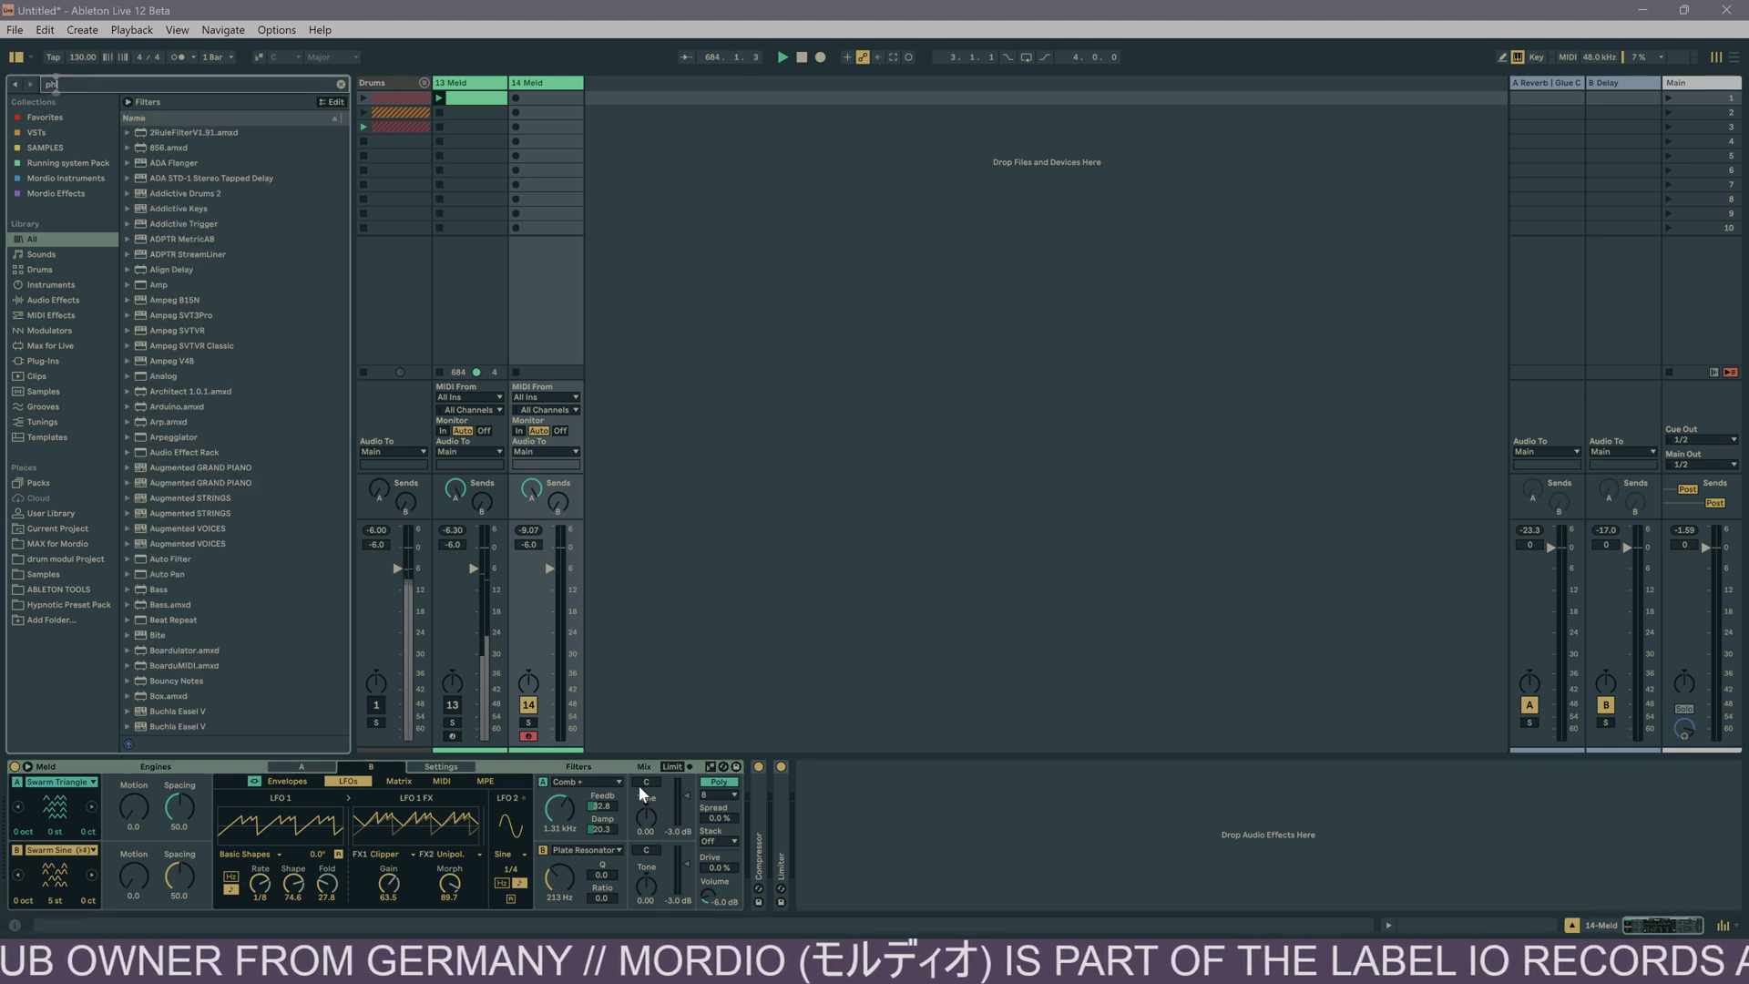
key("Down")
key("Down")
key("Down")
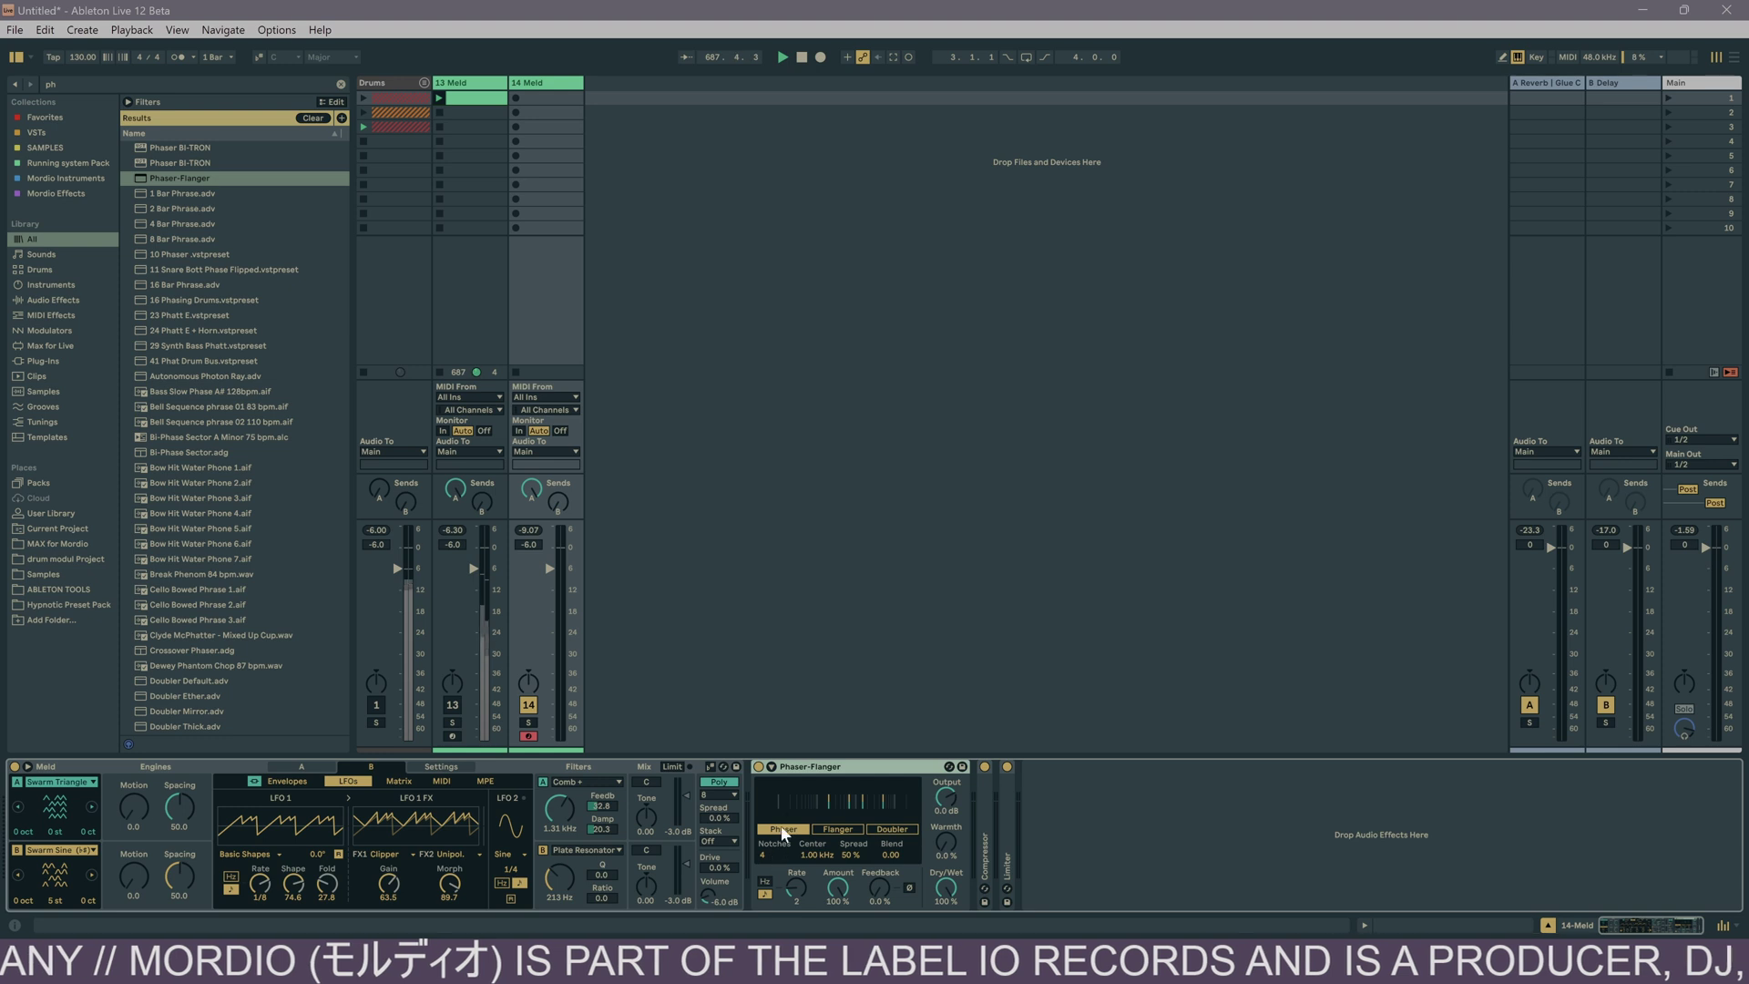
Step: Search the browser for "hy" and add Hybrid Reverb to the 14 Meld track
key("ctrl+f")
type("hy")
key("Down")
key("Return")
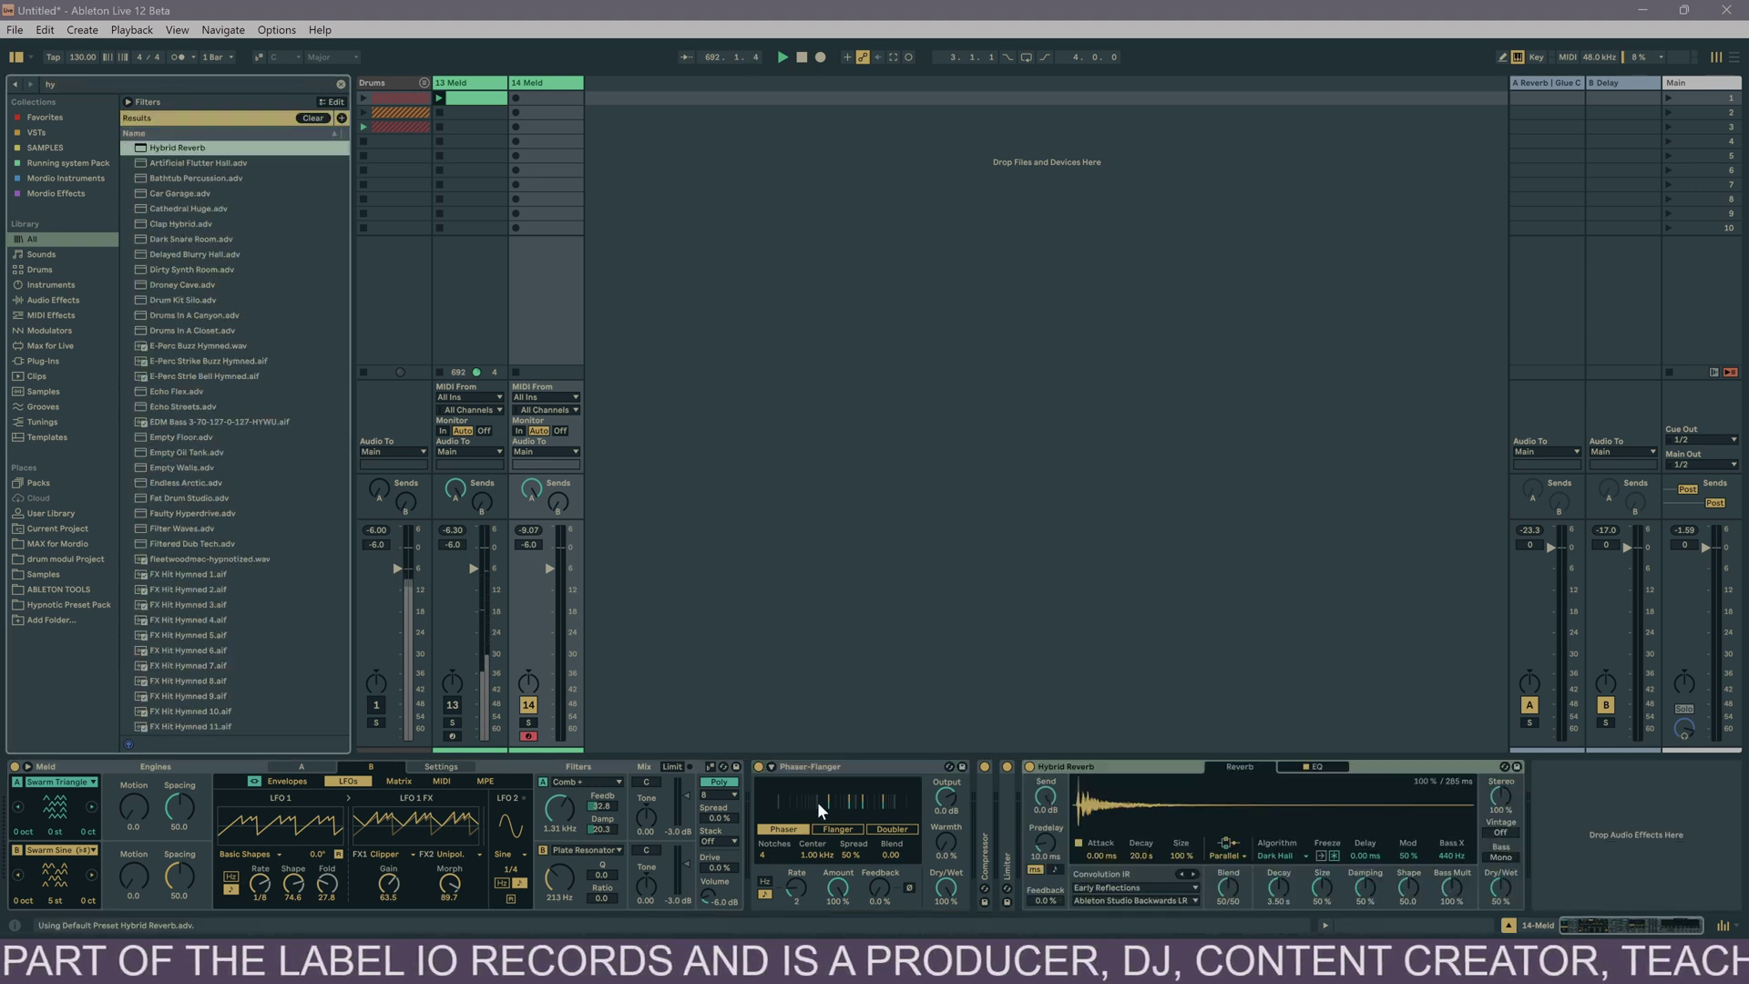
Step: Lower the Phaser-Flanger's center frequency and choose Trigger as the loop mode of engine A's modulation envelope
left_click_drag(801, 807, 780, 803)
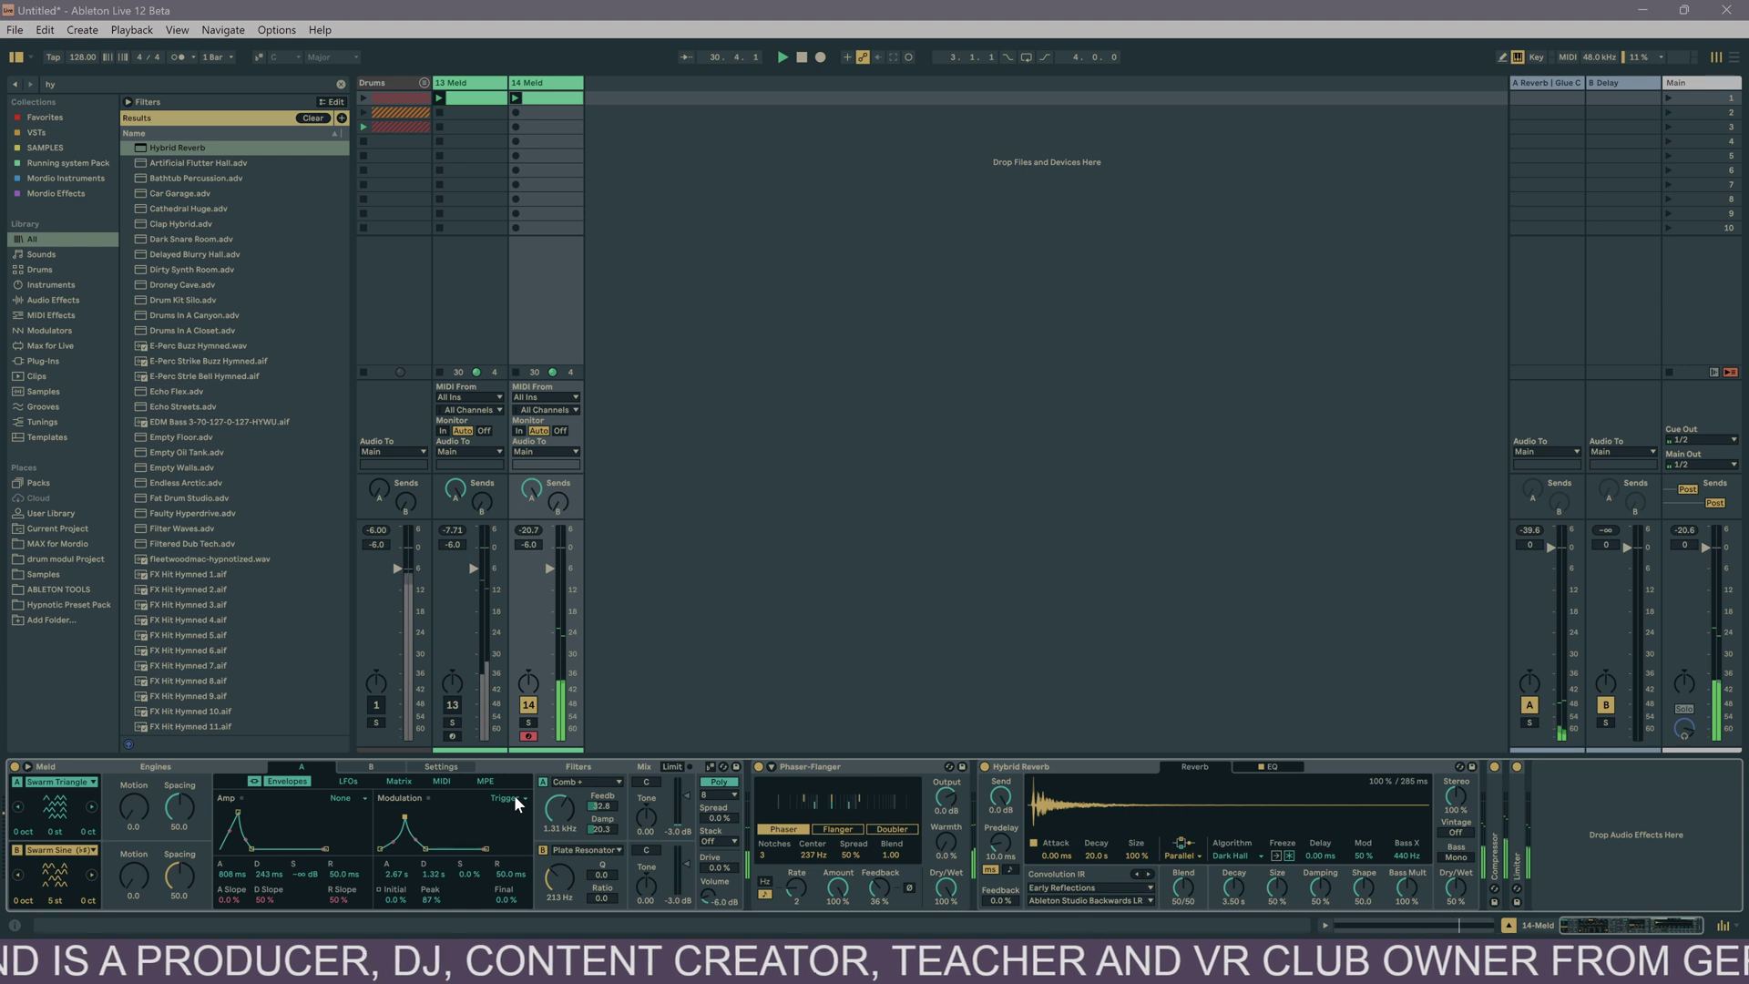
left_click(516, 796)
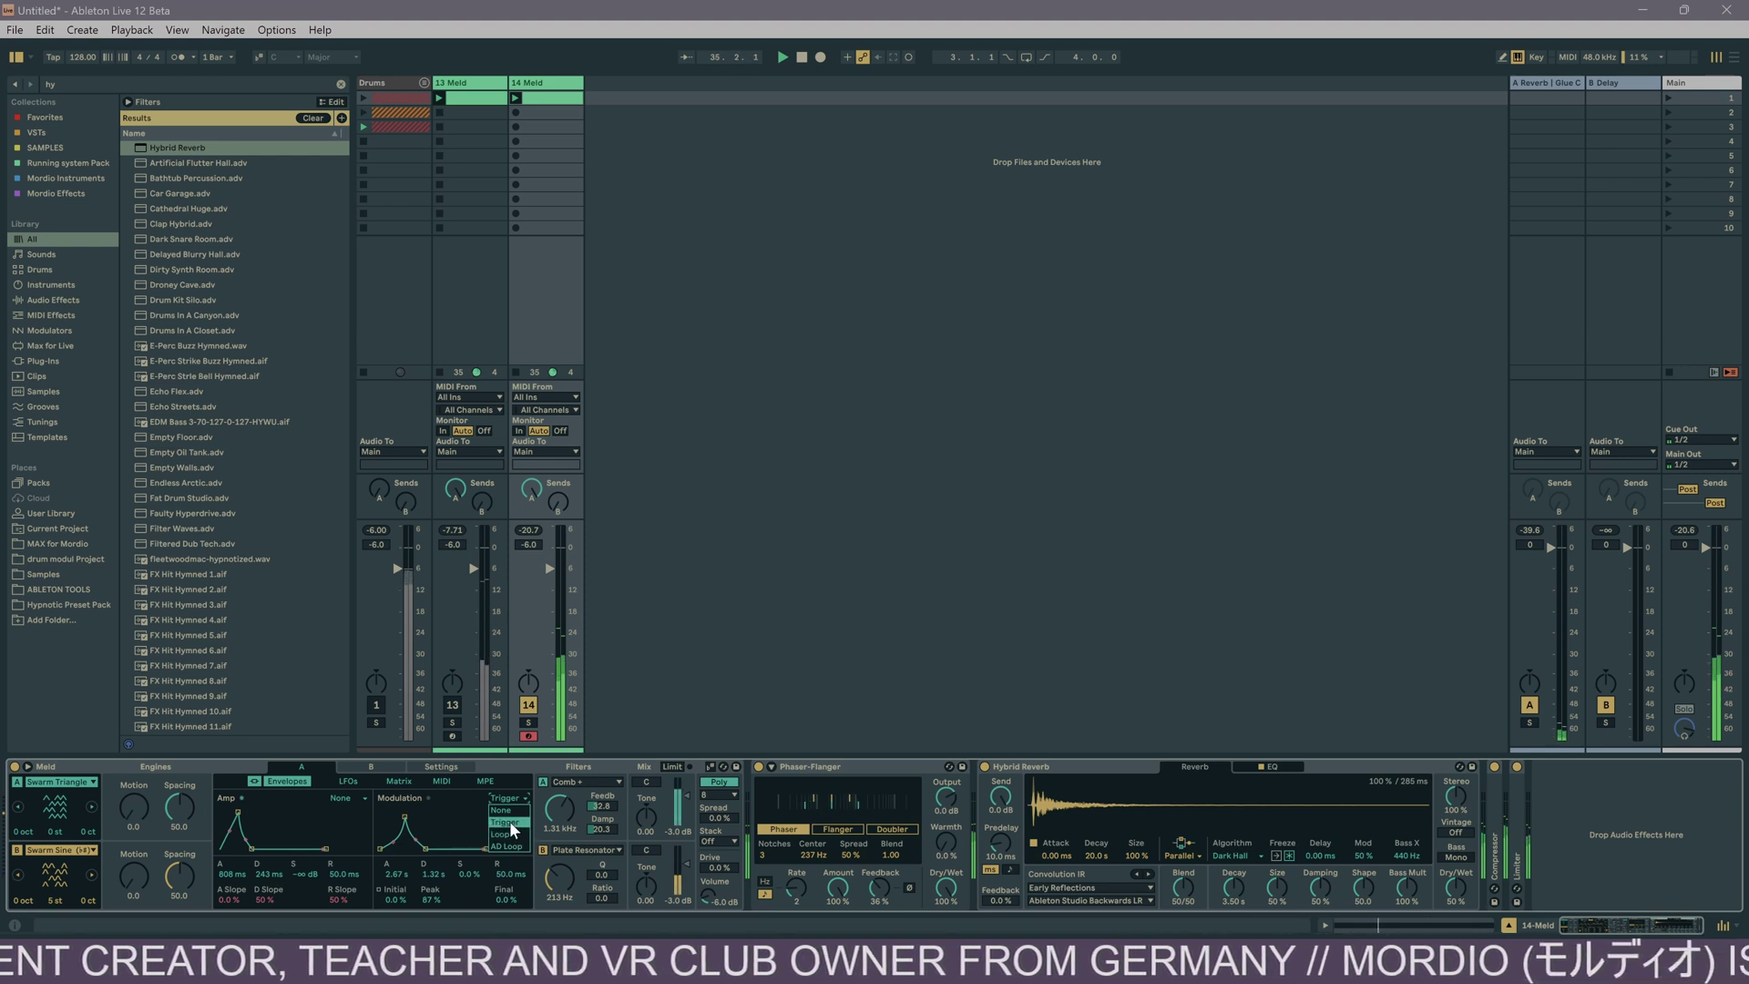
left_click(506, 822)
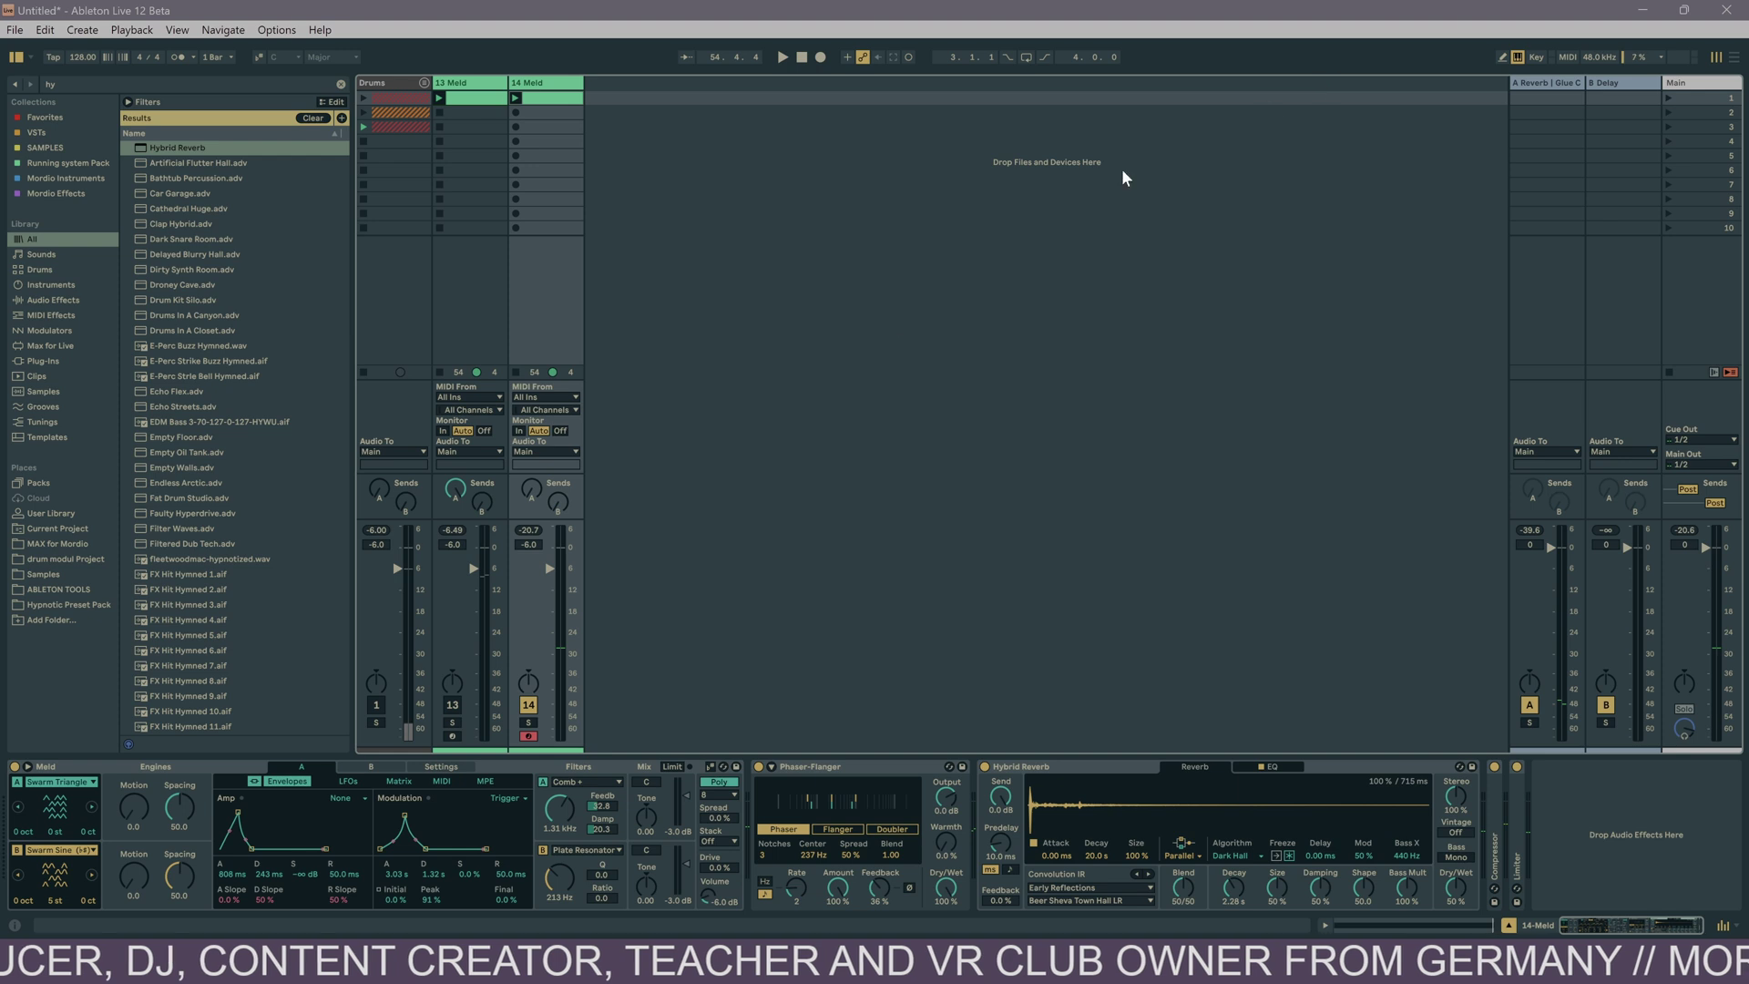
Step: Reactivate the 13 Meld and Drums tracks and launch scene 1 to play all clips together
left_click(456, 703)
left_click(375, 705)
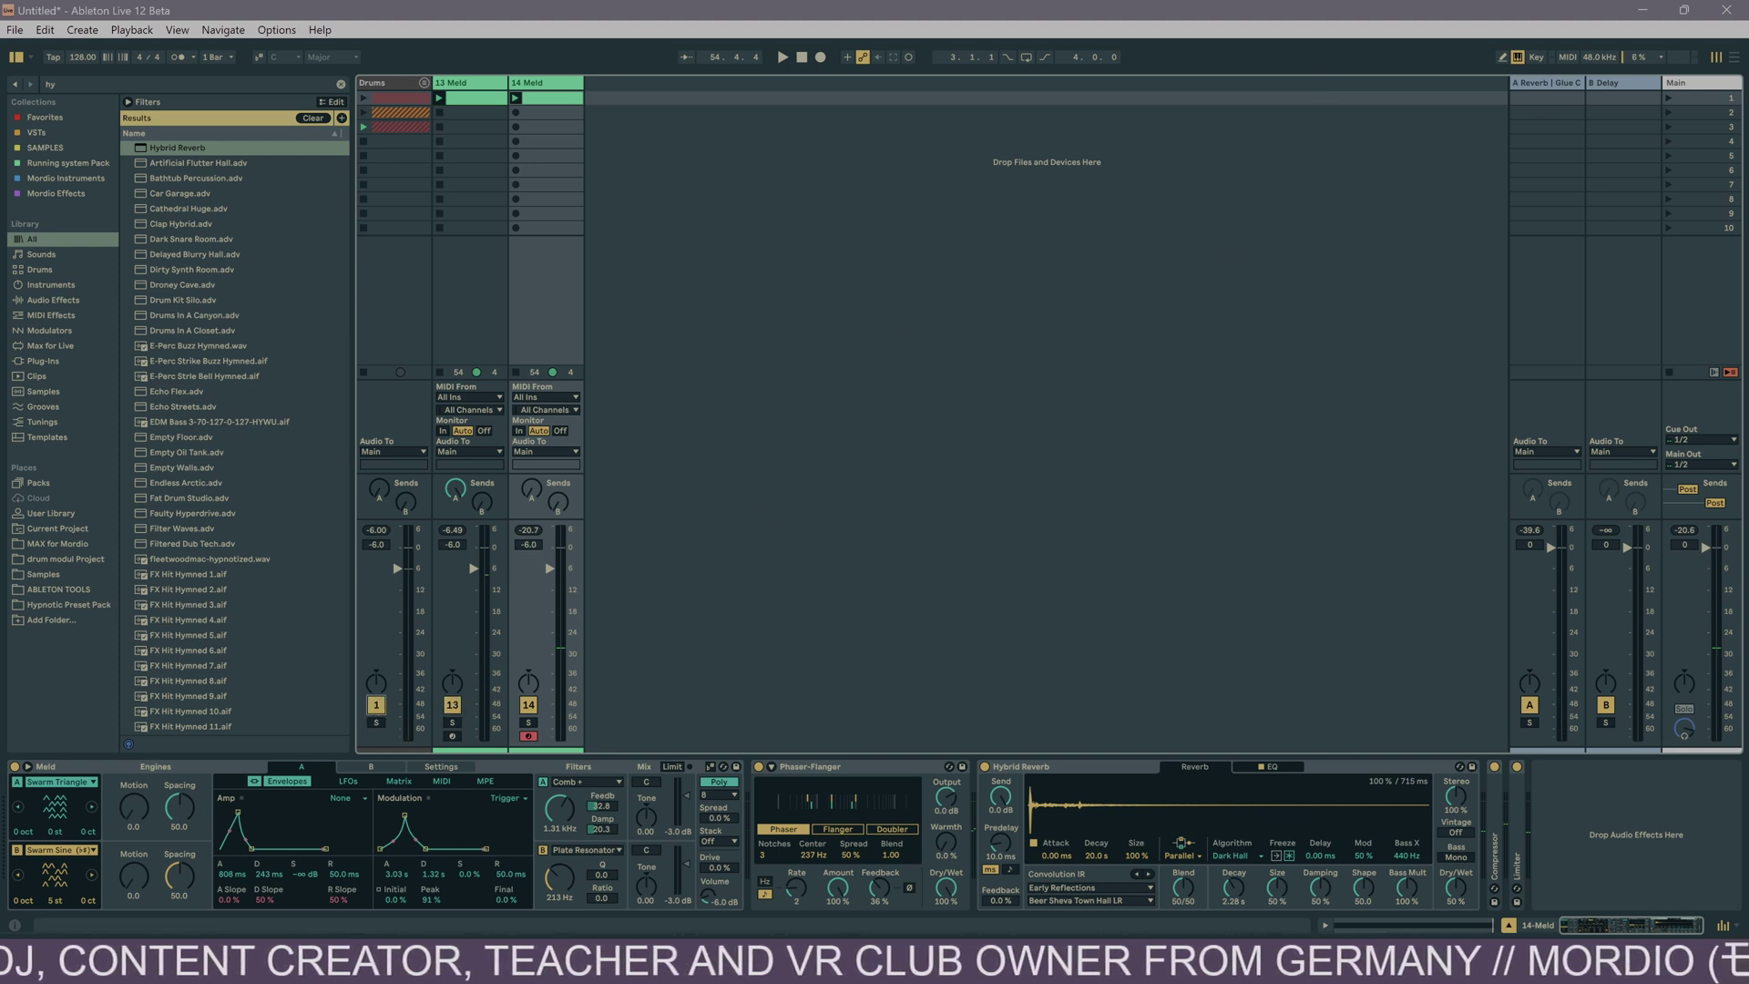
left_click(1667, 96)
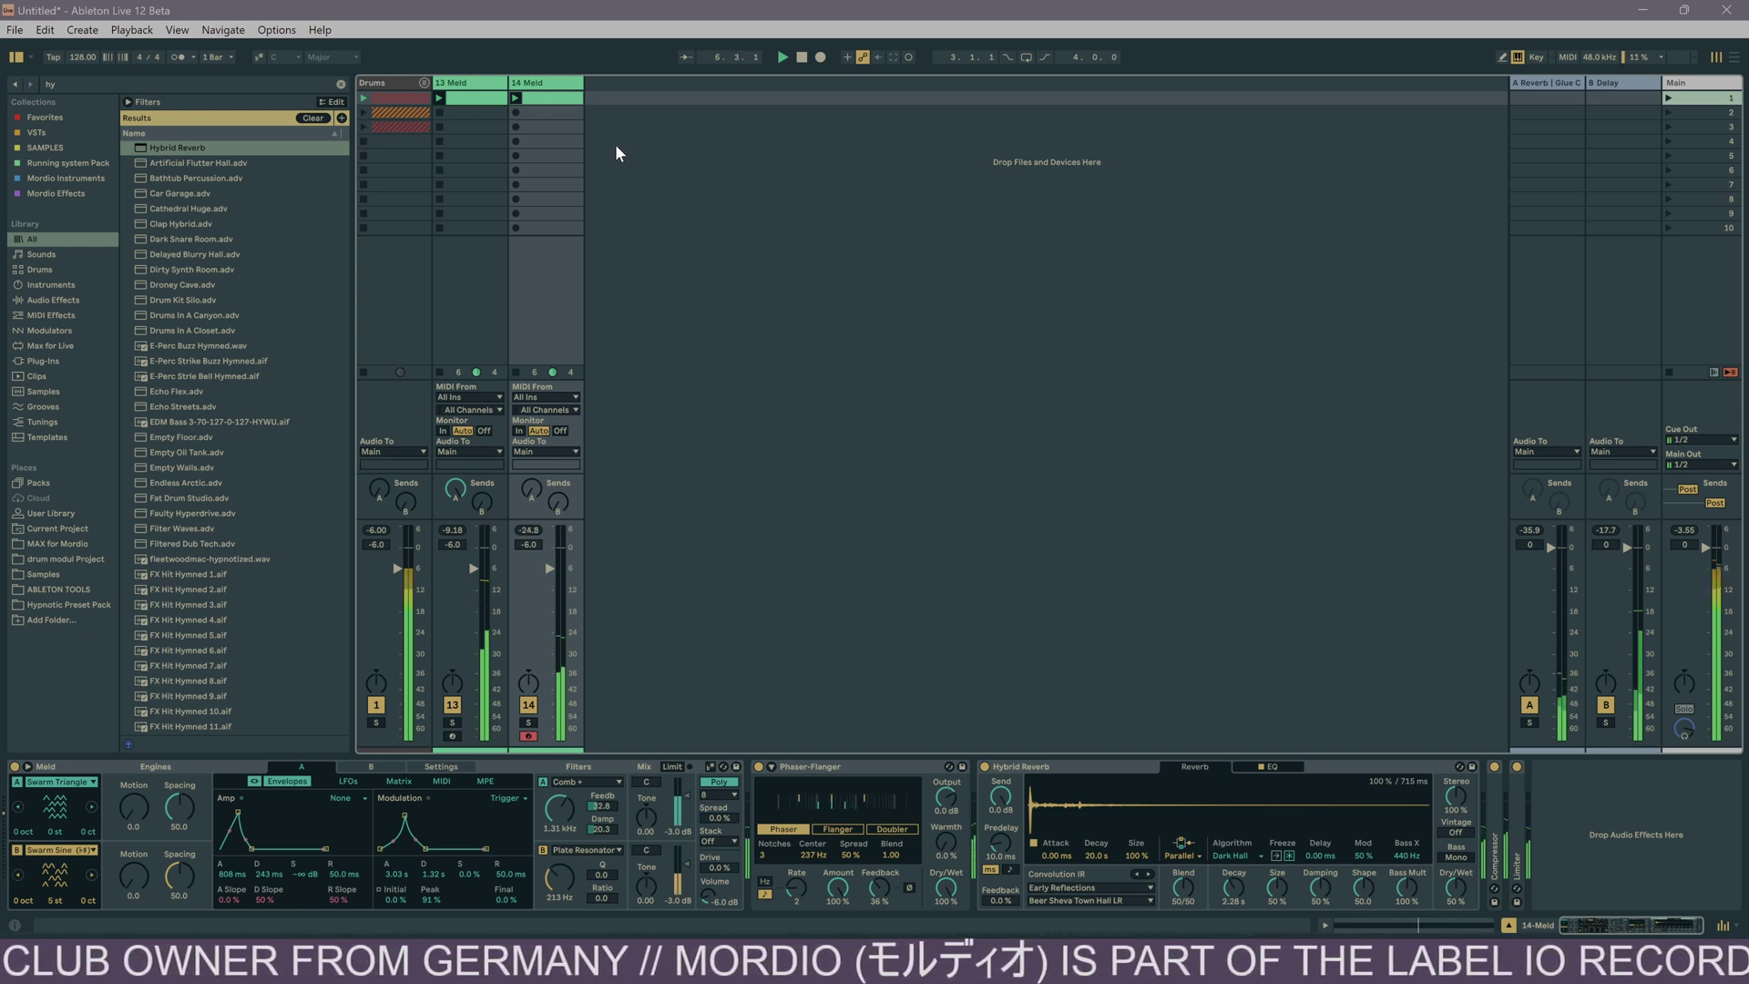
left_click(548, 100)
left_click(530, 110)
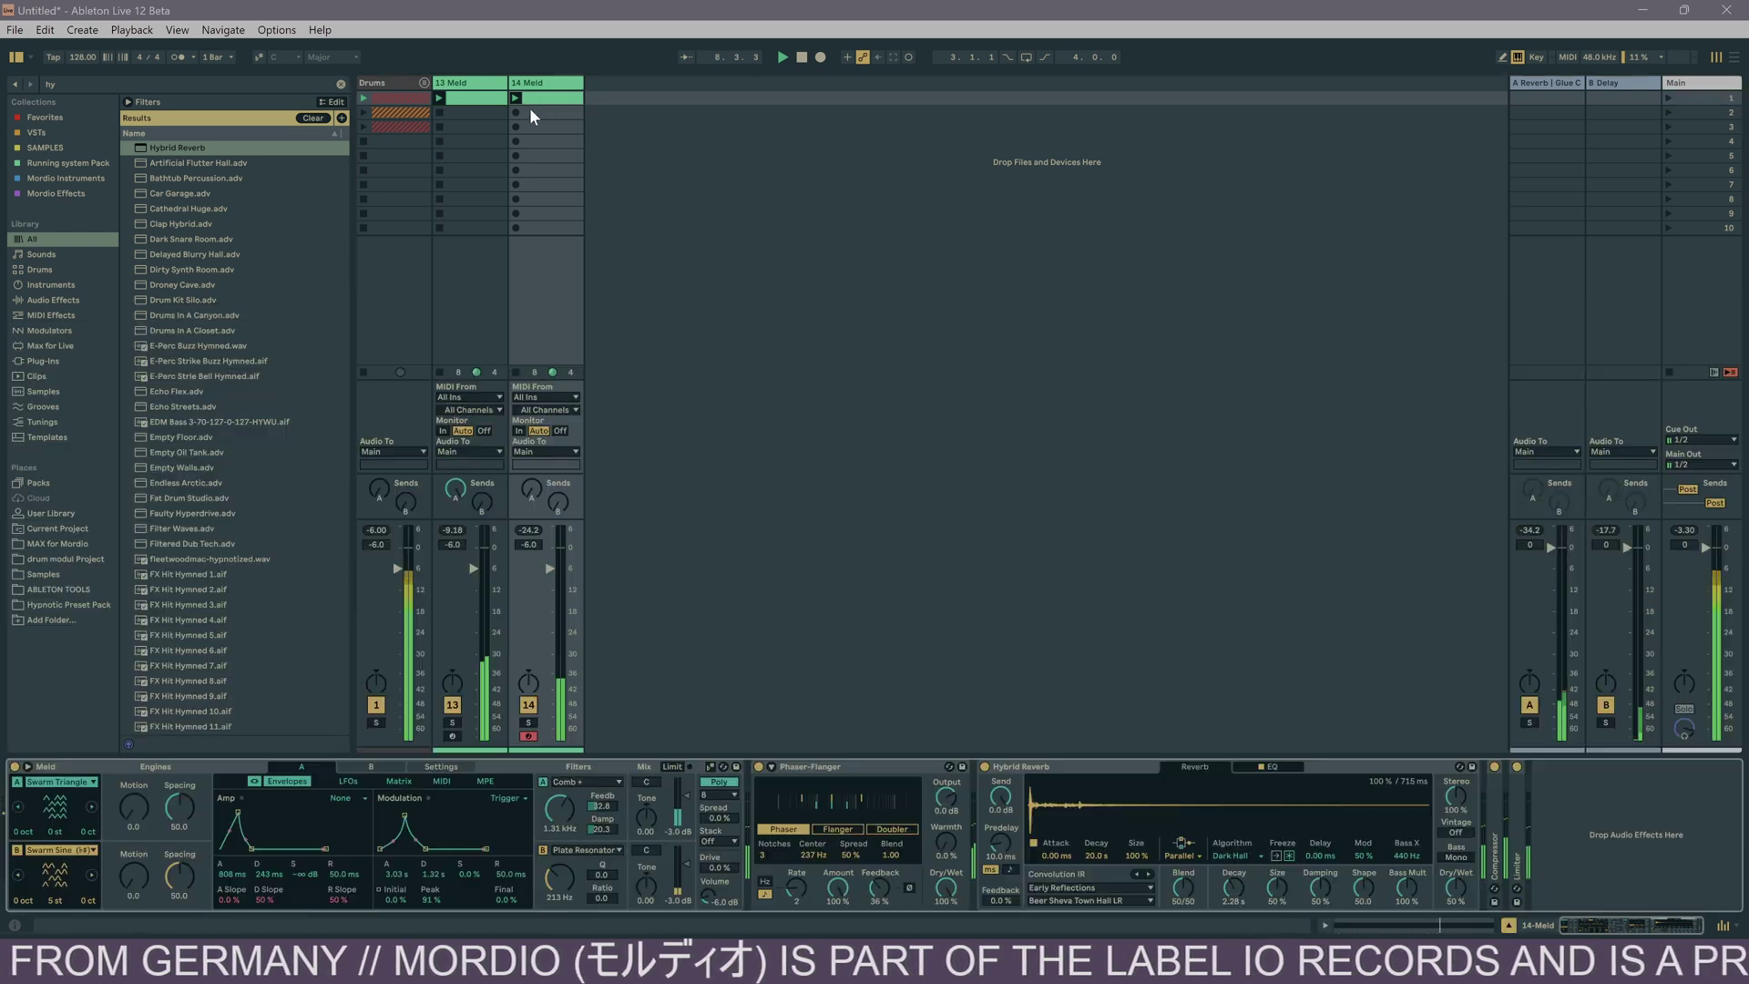
Step: Examine the modulation matrices of both engines and engine B's envelopes in the 13 Meld track's synth
left_click(482, 83)
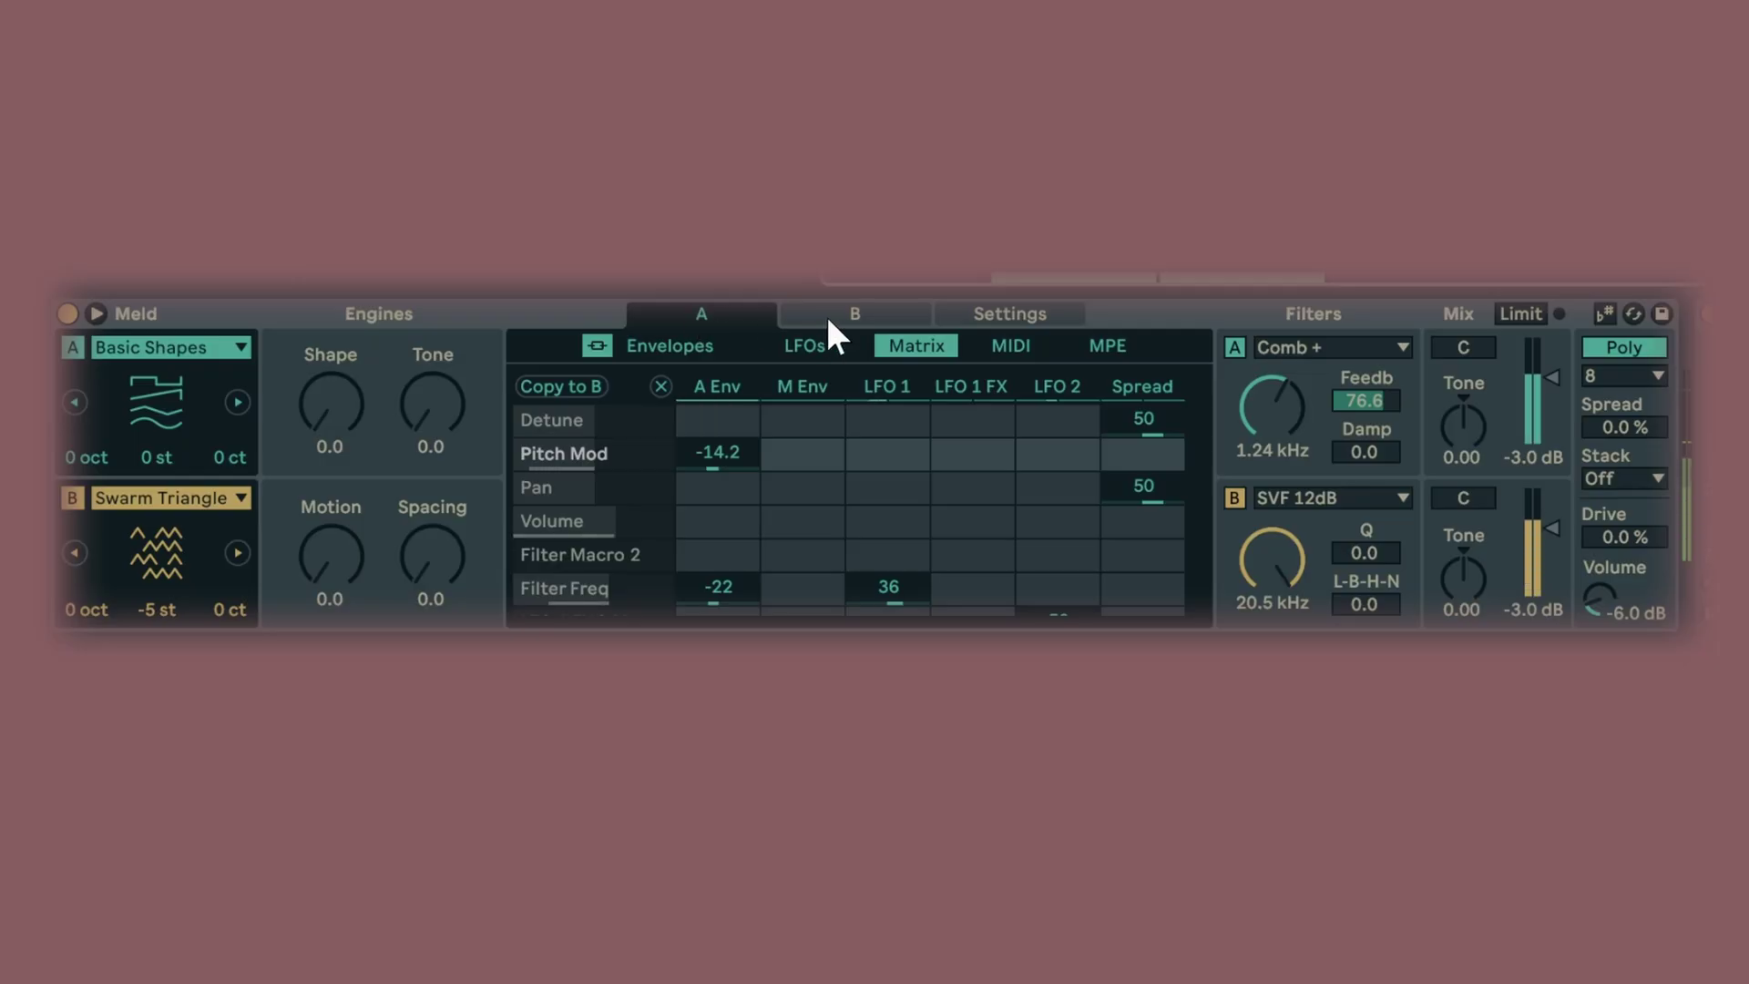
left_click(371, 766)
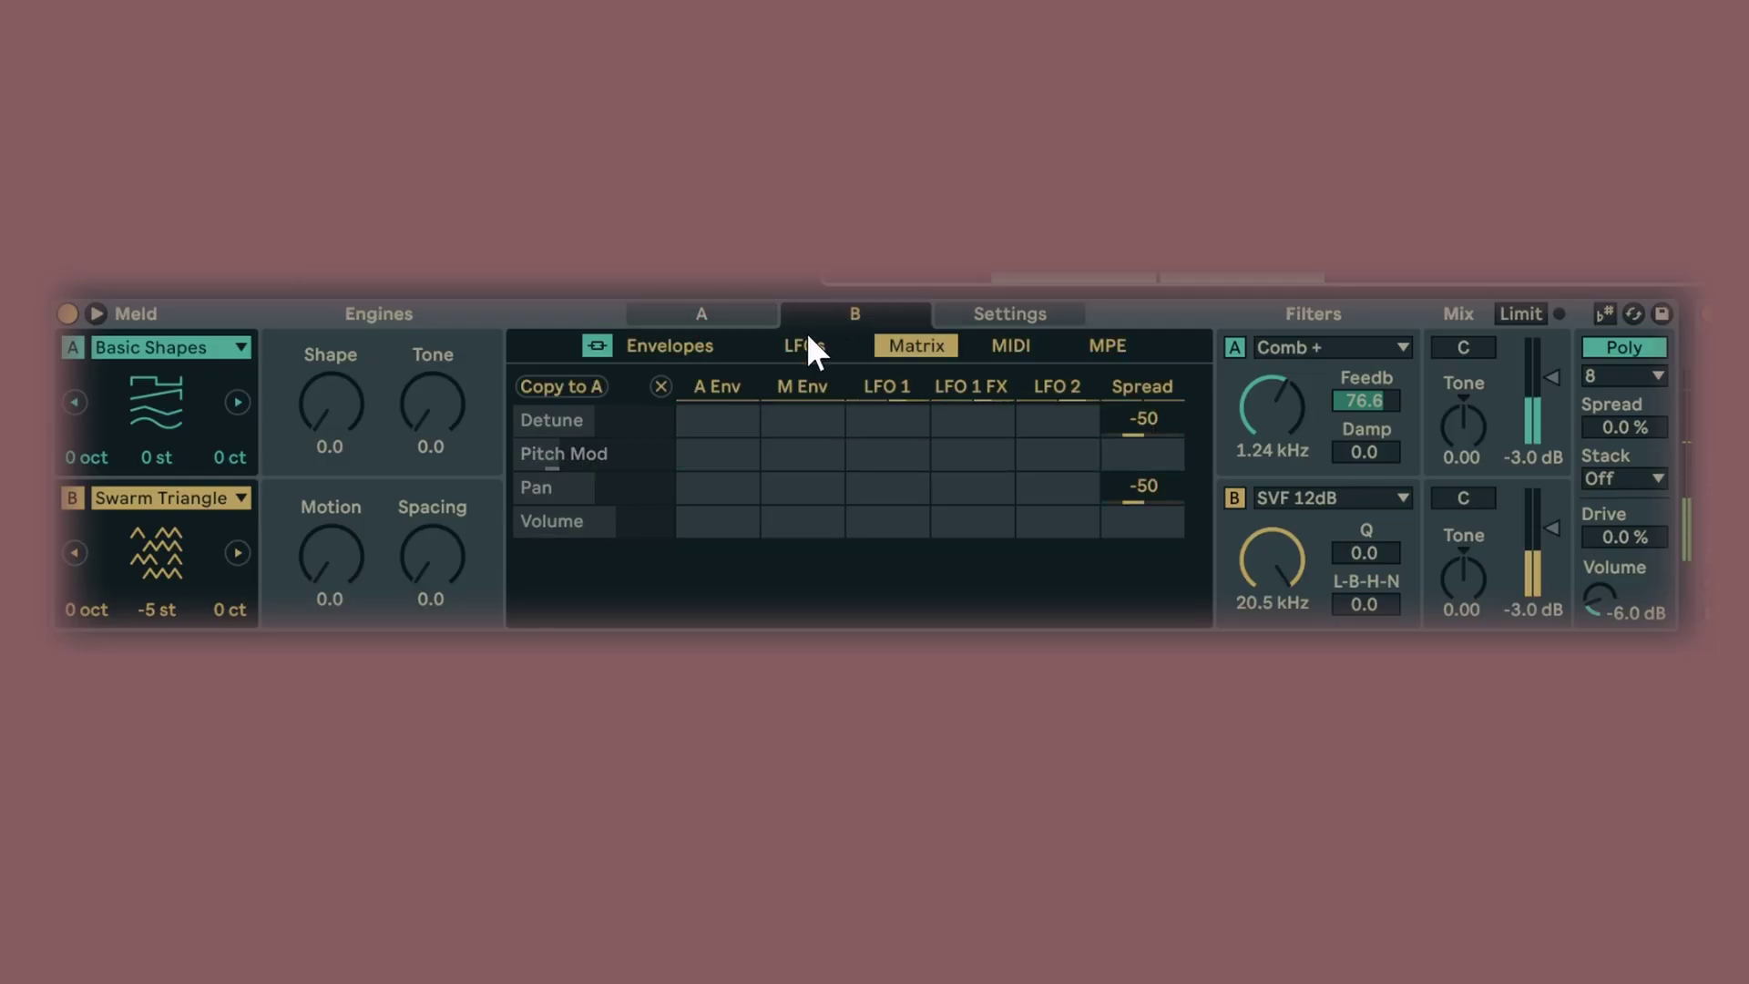
left_click(688, 312)
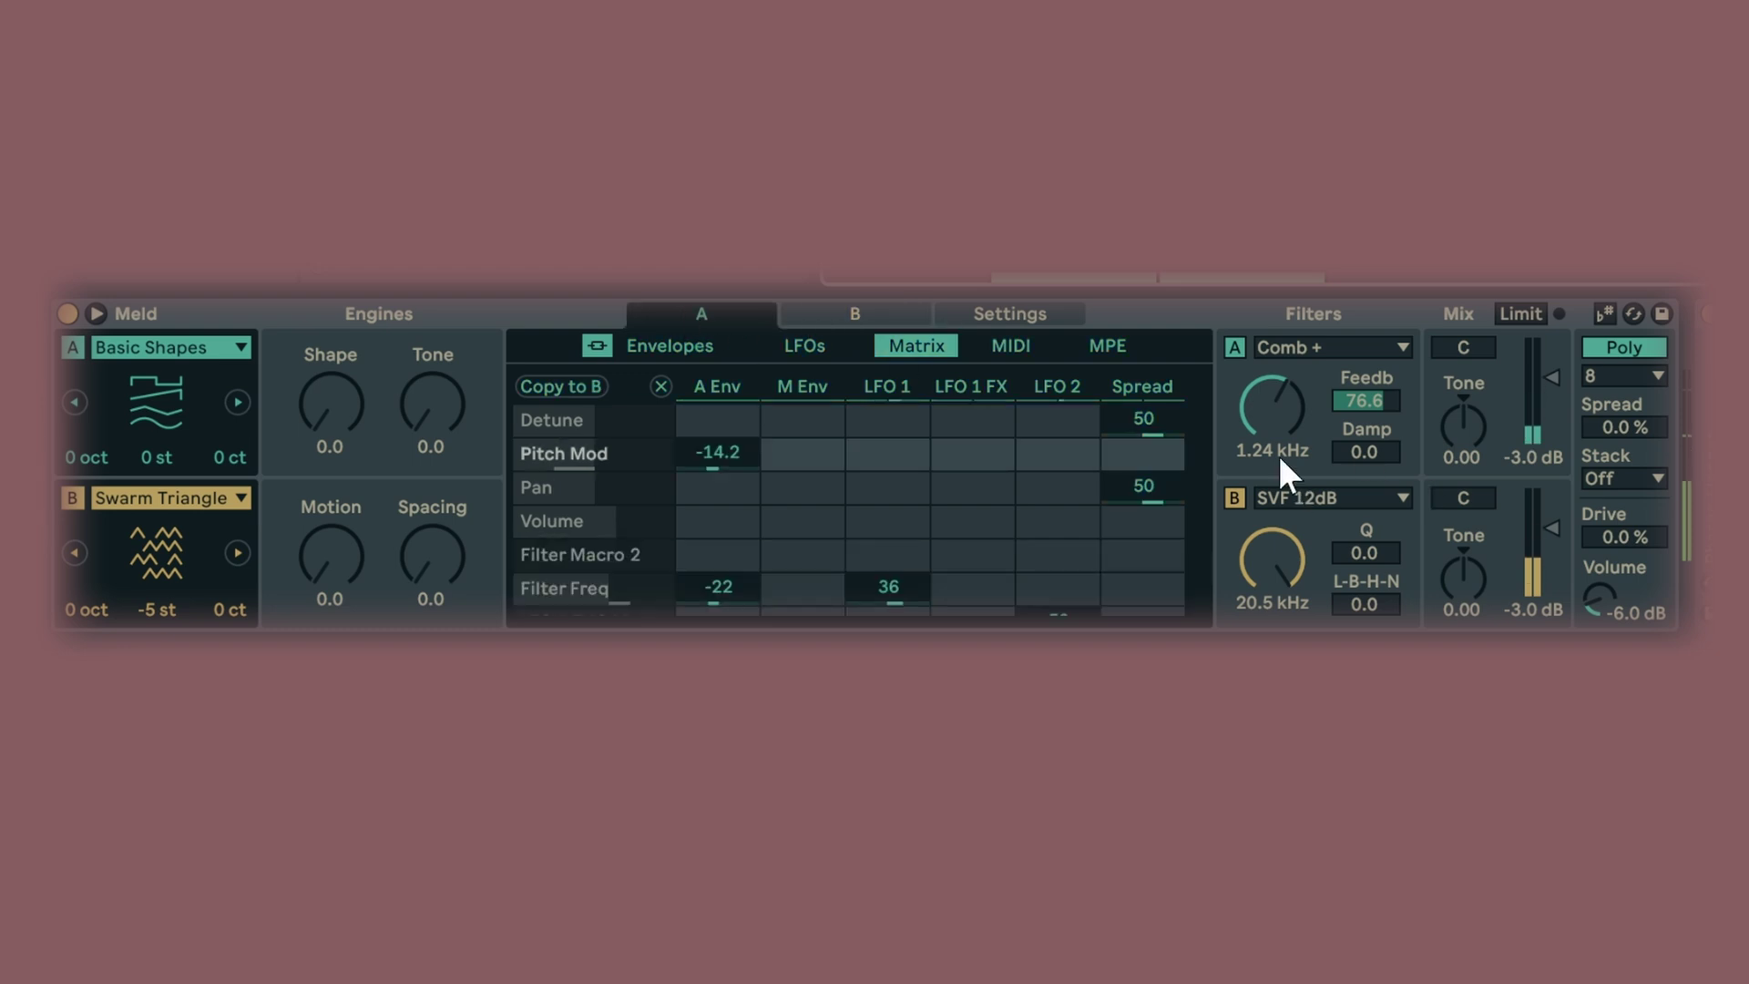
scroll(973, 483, "down", 2)
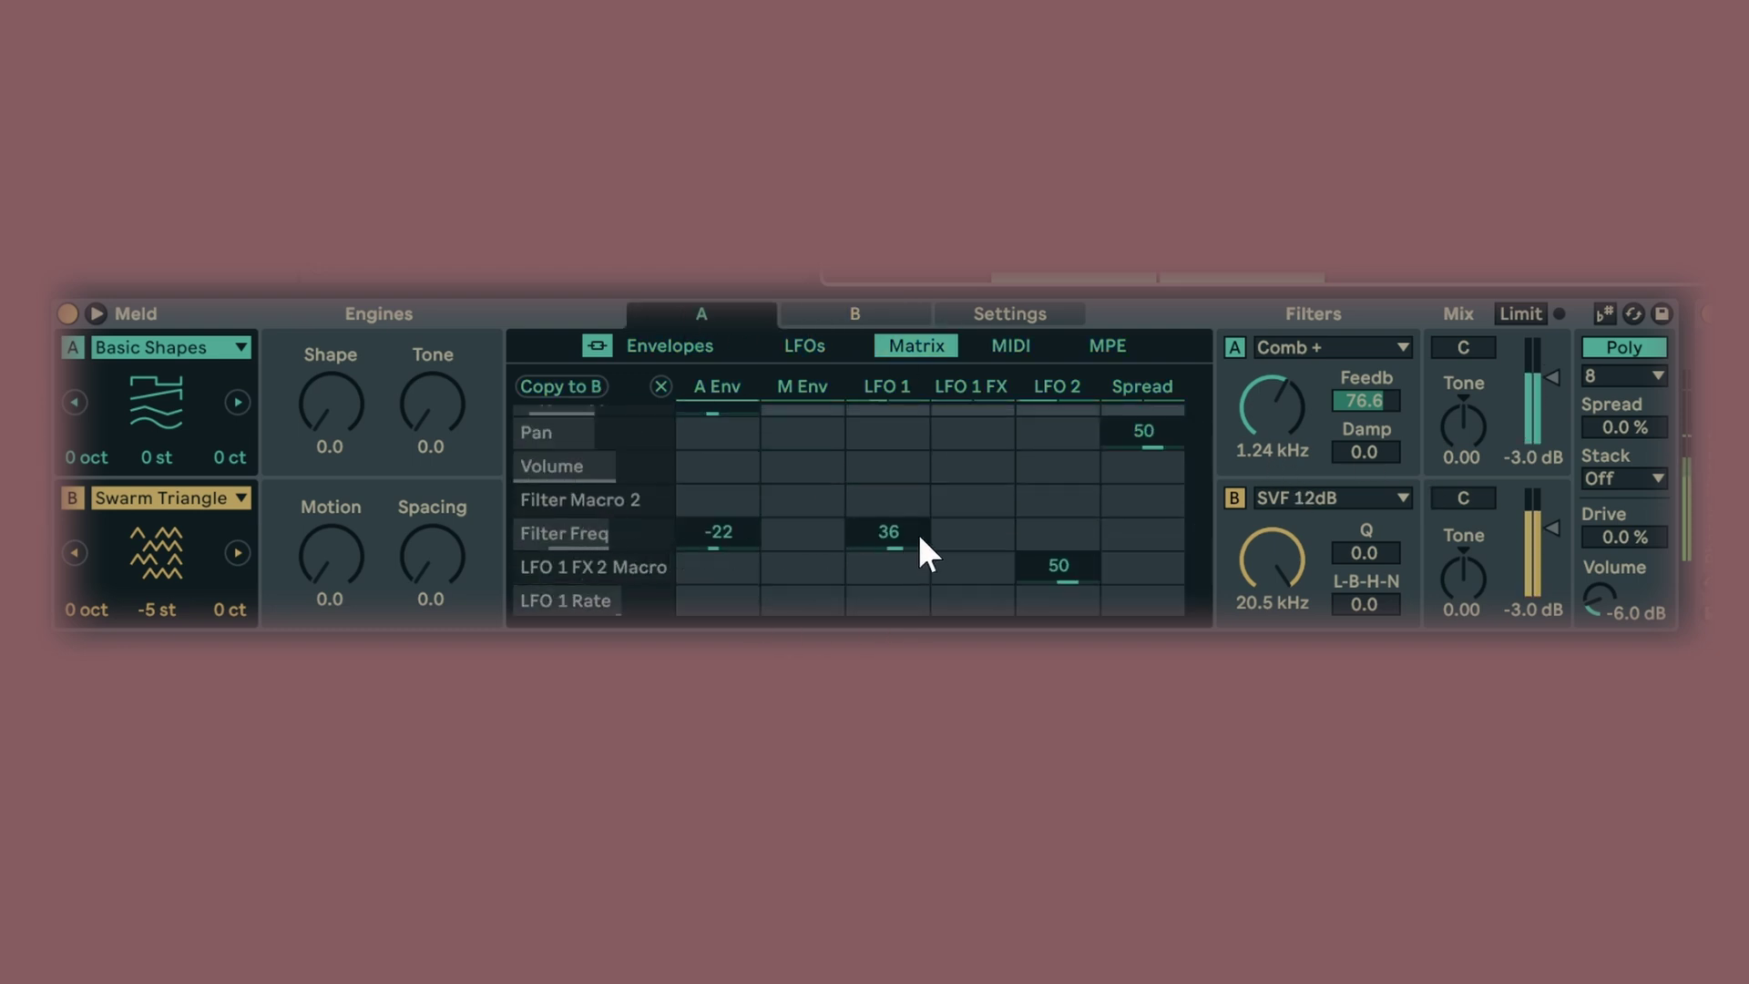
left_click(1041, 592)
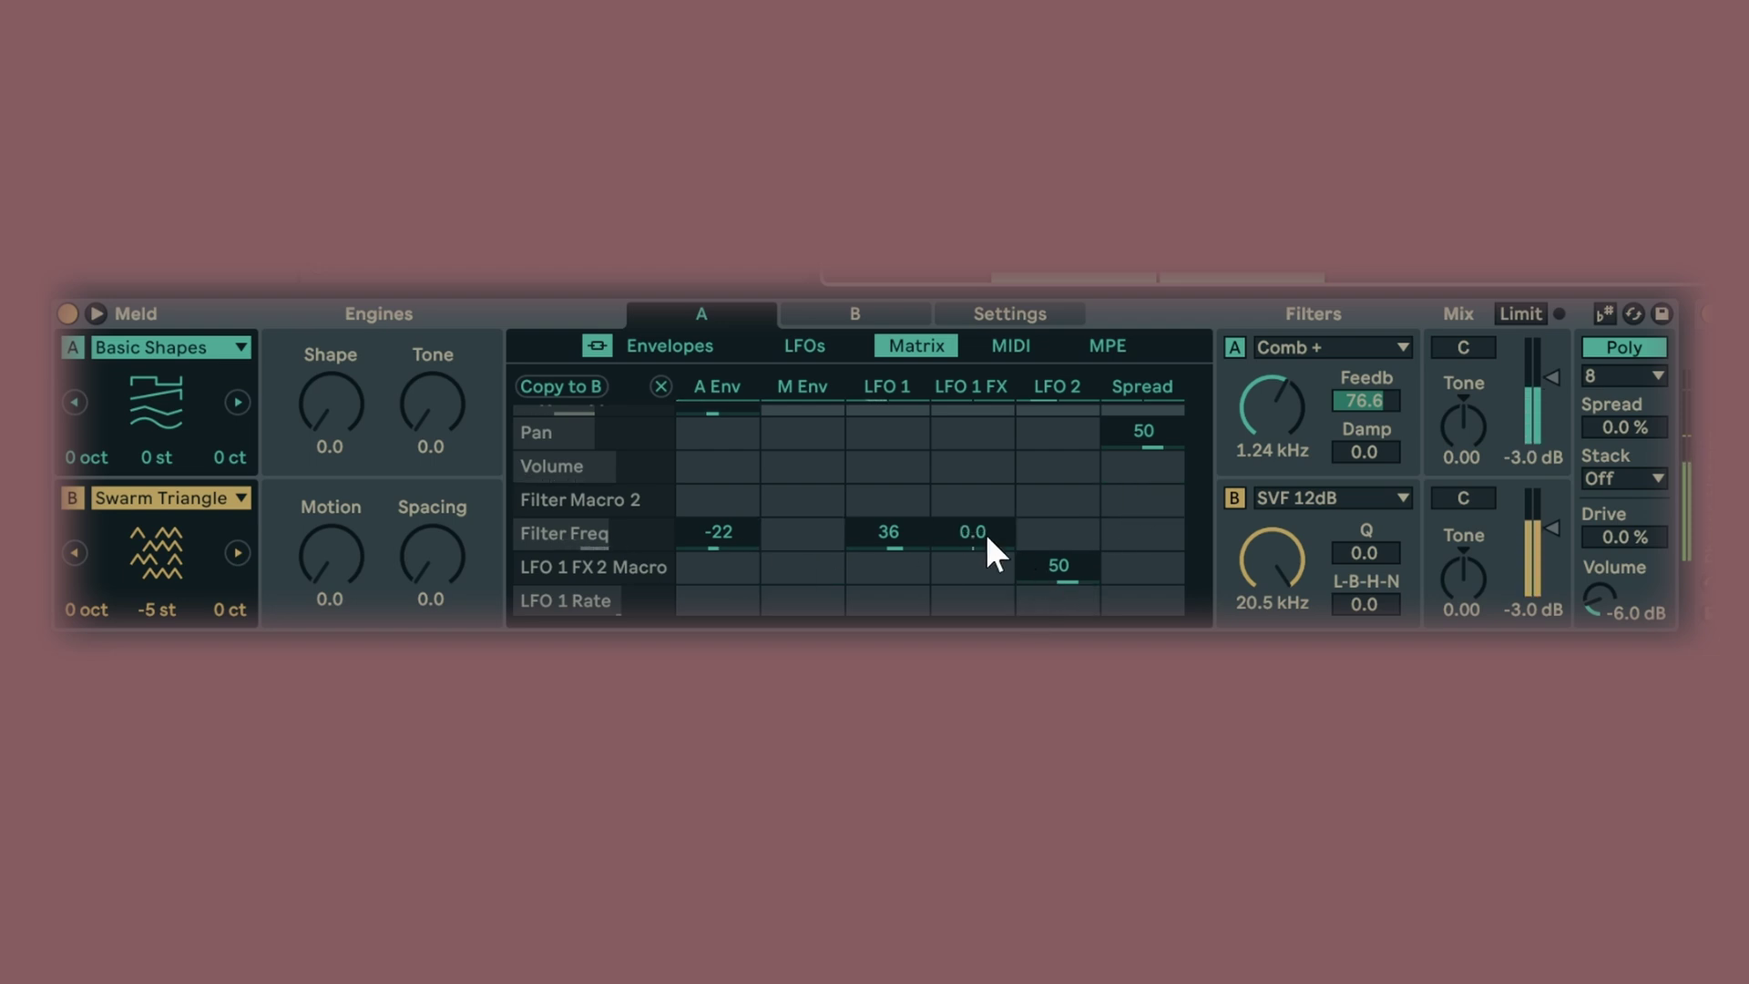
scroll(813, 523, "up", 2)
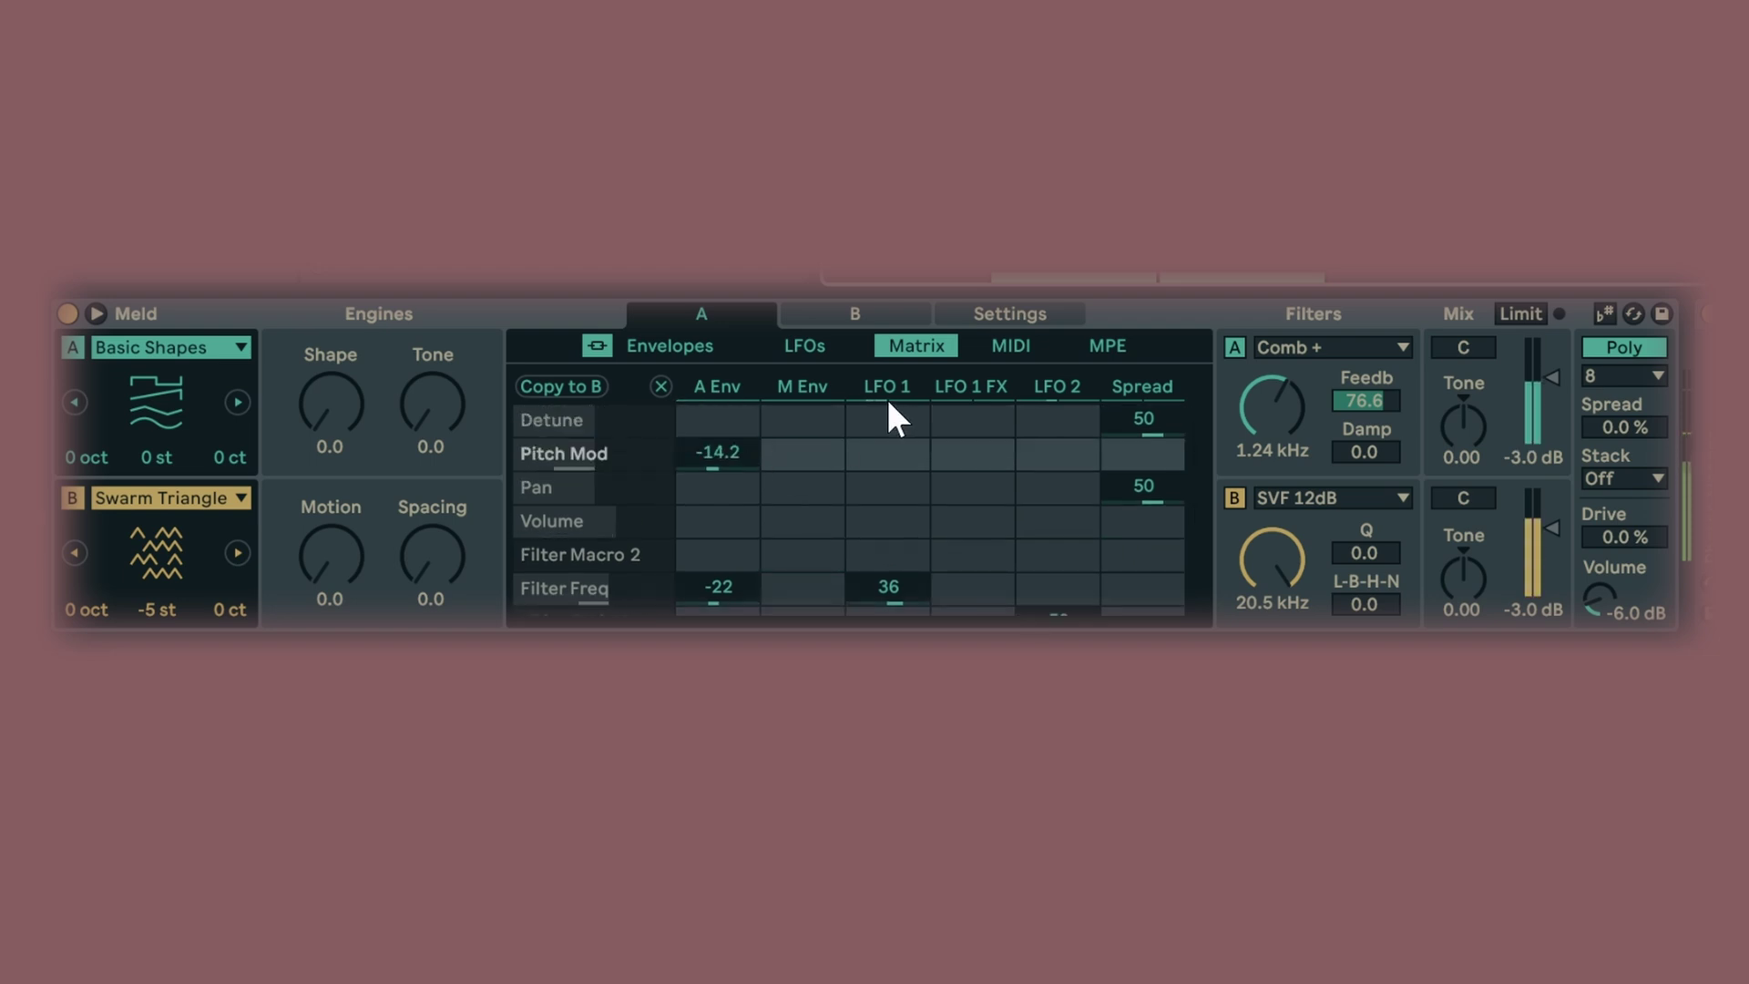
left_click(853, 314)
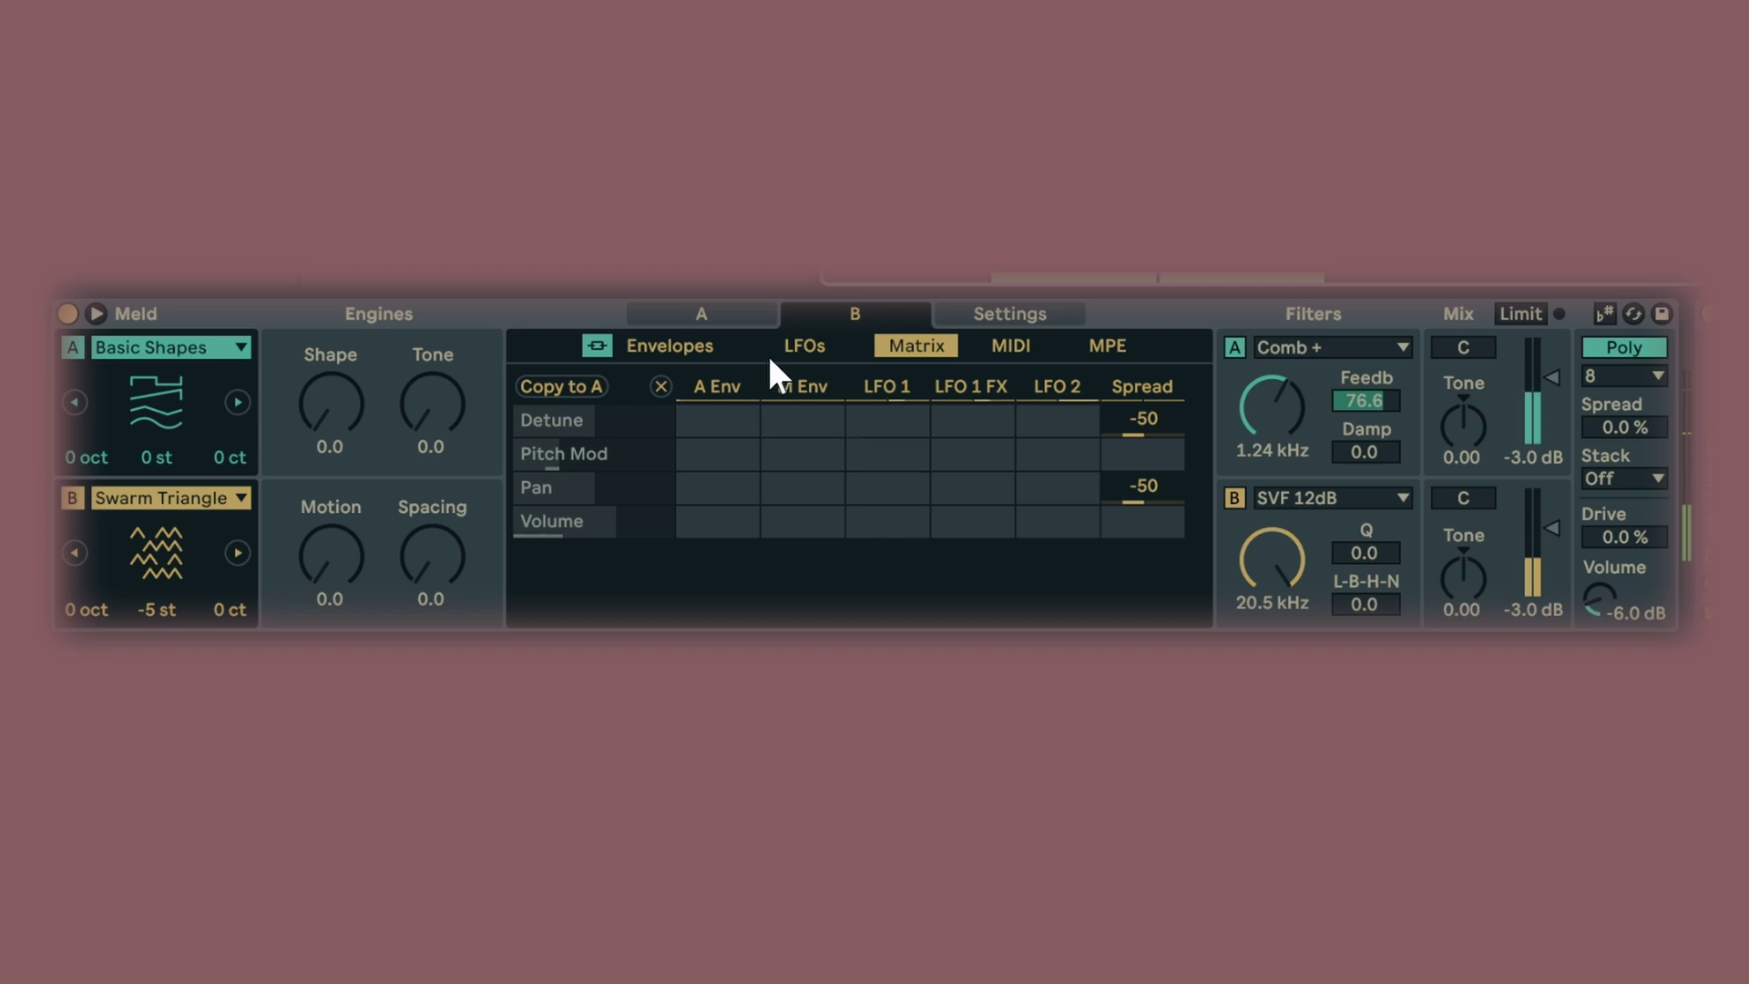
left_click(670, 345)
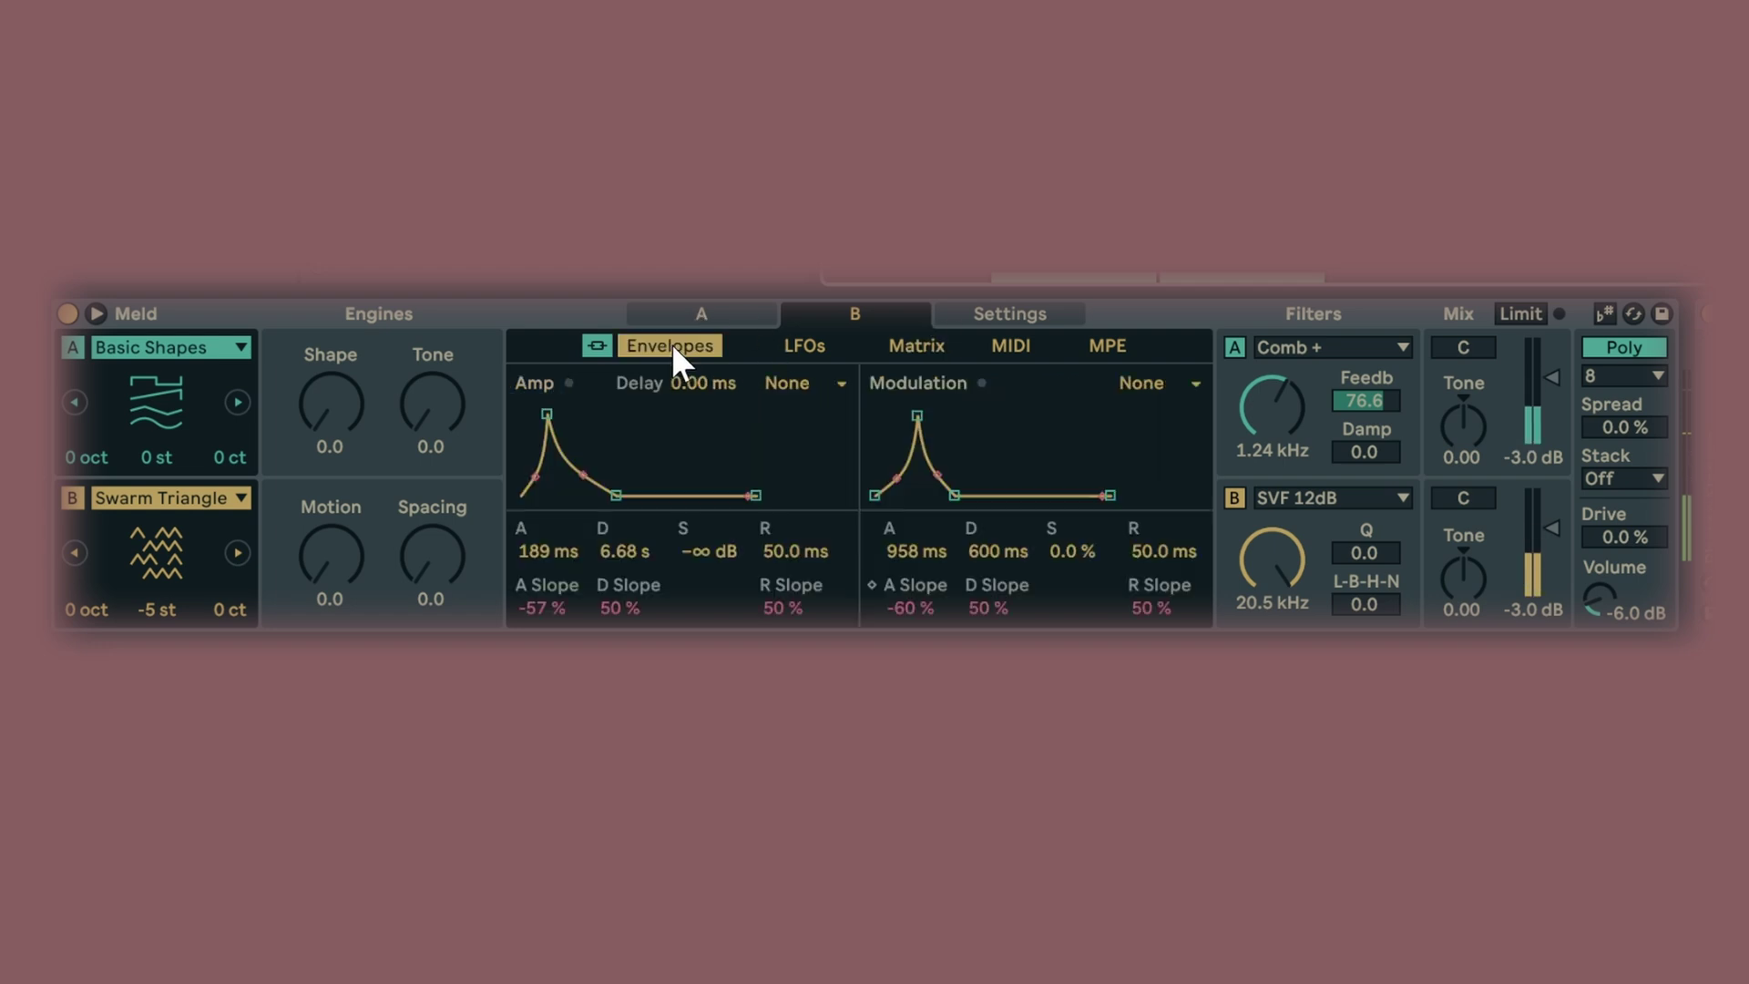
left_click(710, 313)
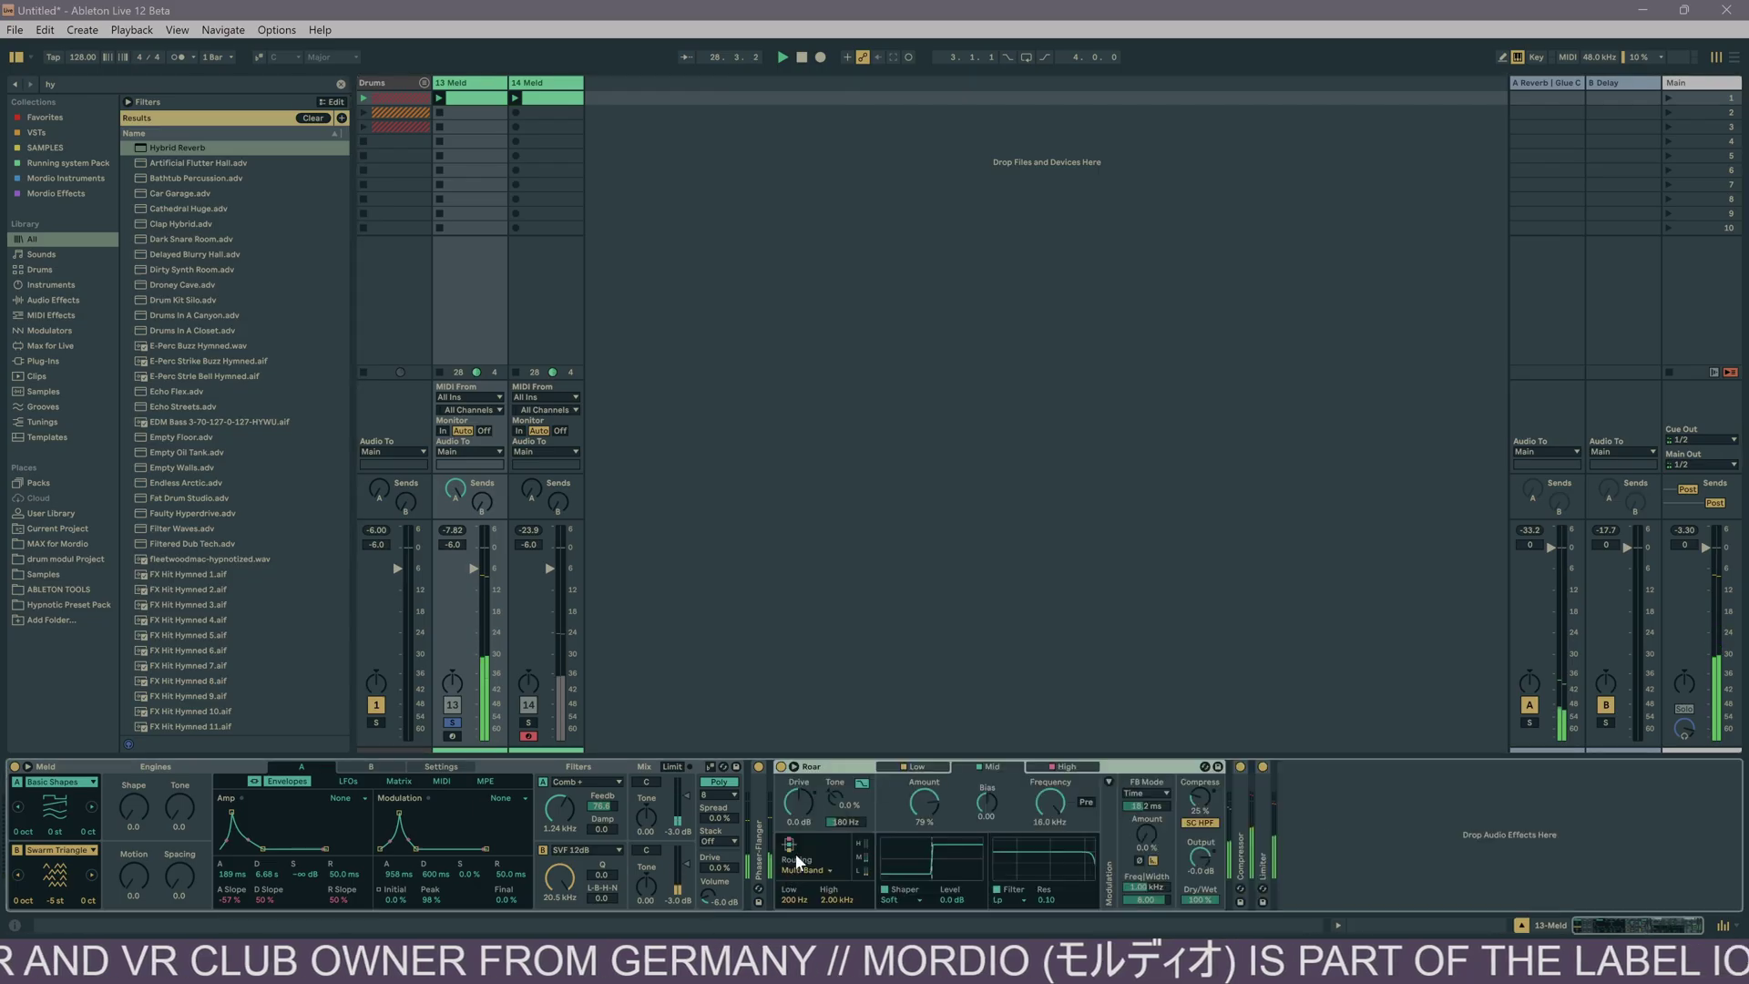
Step: Lower Roar's amount to 60% on the 13 Meld track, collapse the device and unsolo the track
left_click_drag(924, 801, 924, 865)
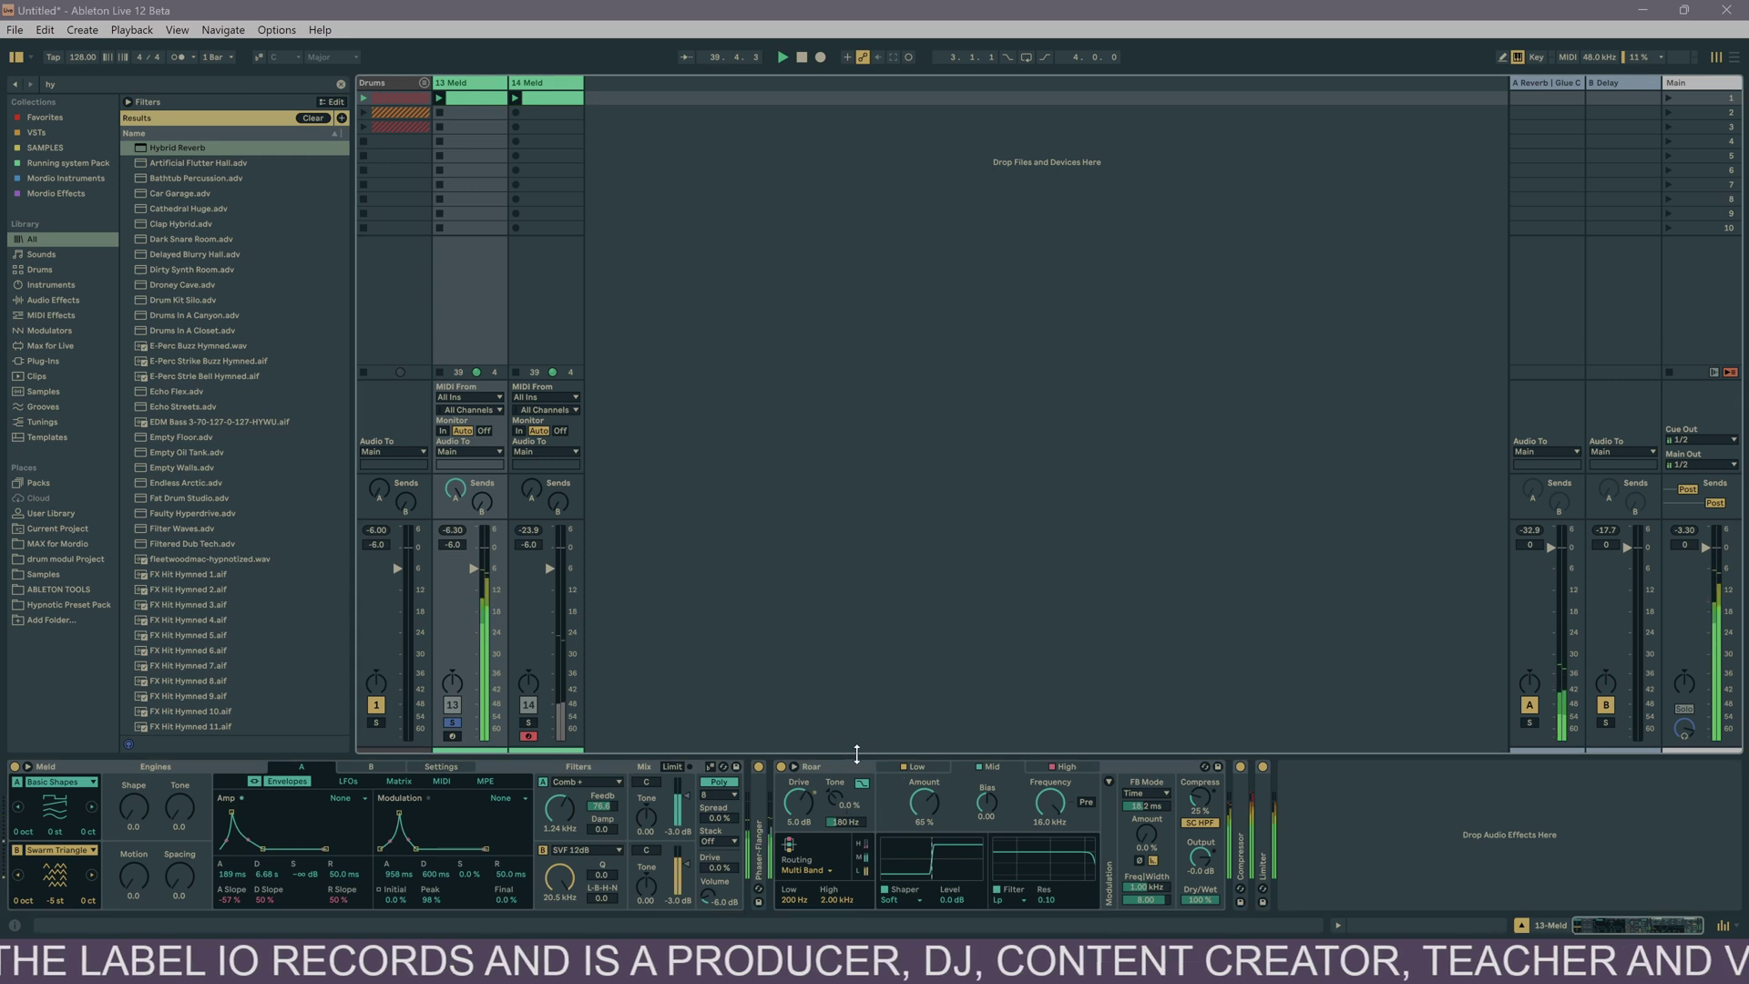
double_click(850, 770)
left_click(457, 723)
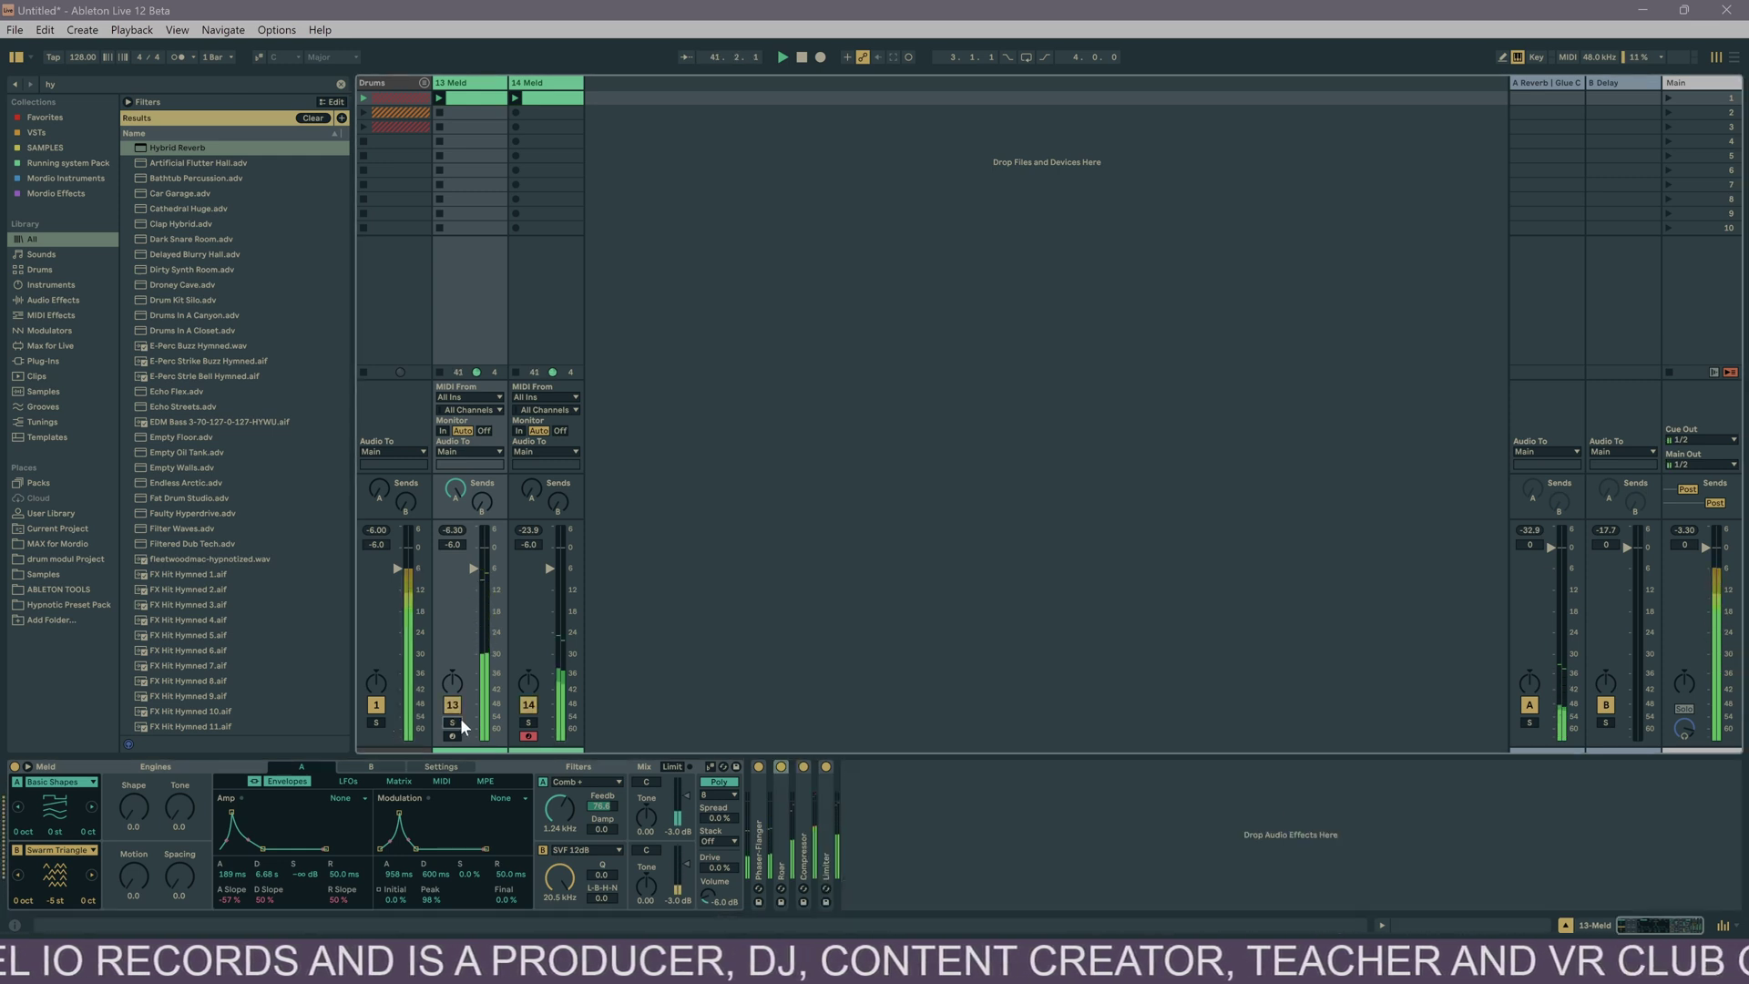
Step: Replace the long C2 note in the 14 Meld clip with a generated Rhythm pattern on C1
double_click(559, 101)
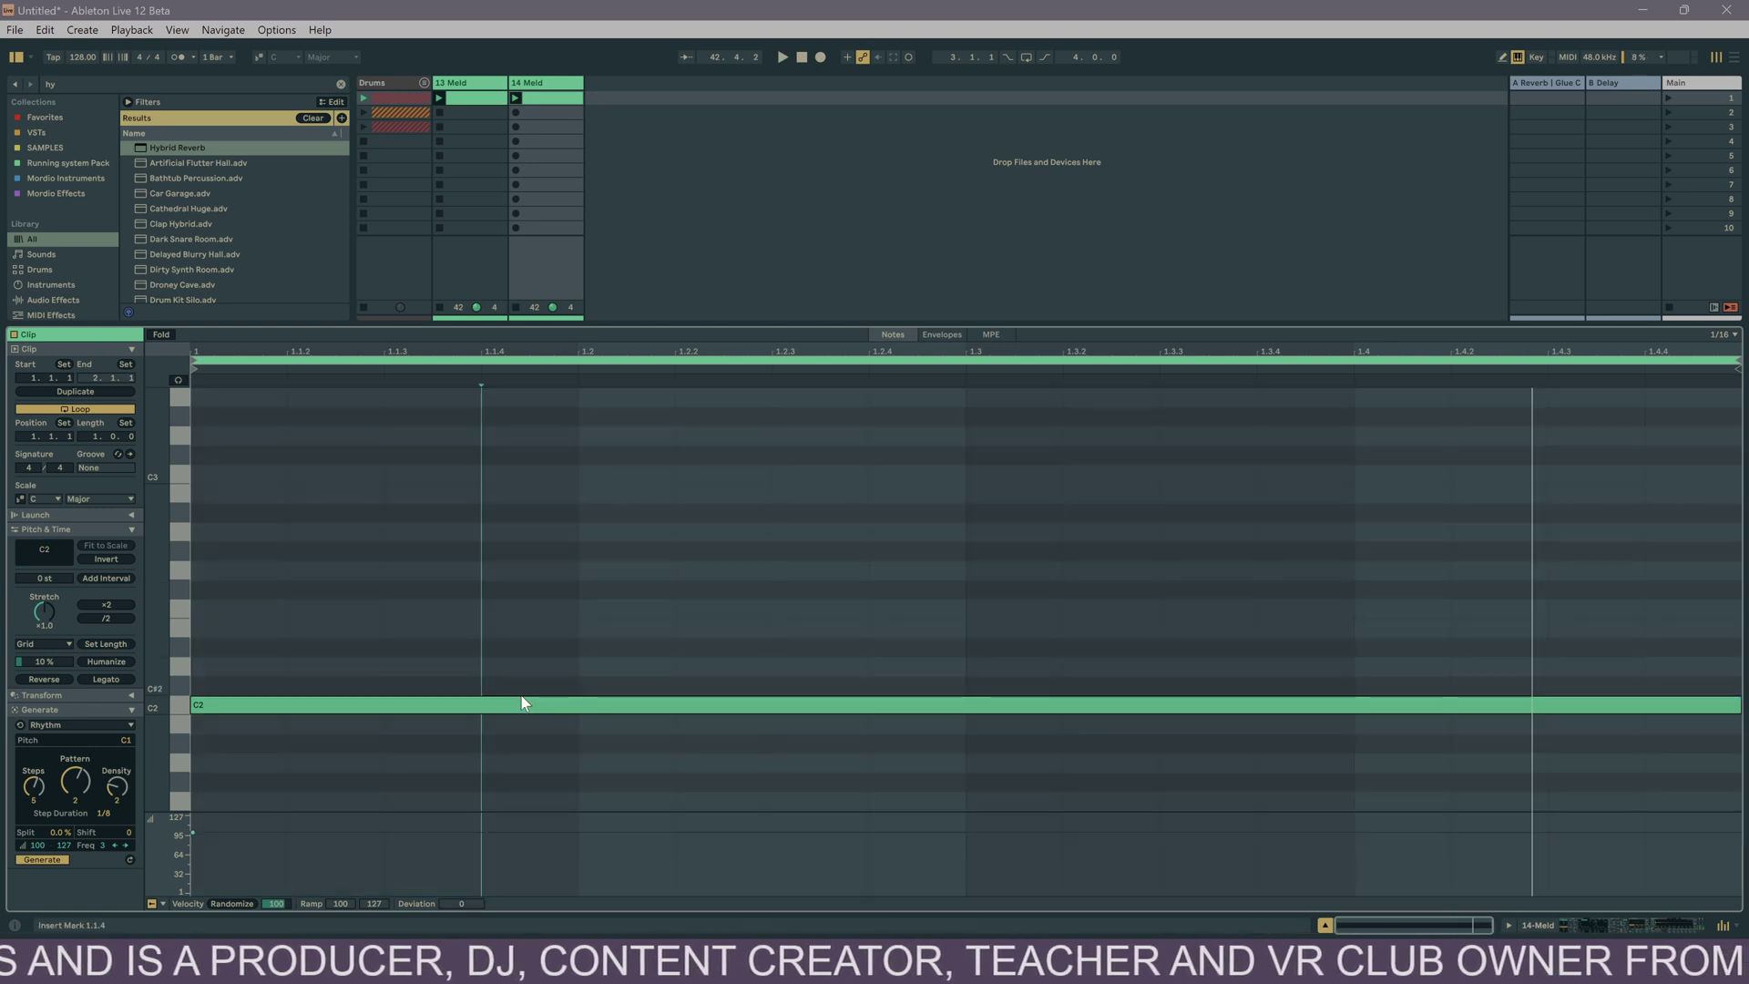
left_click(524, 704)
key("Delete")
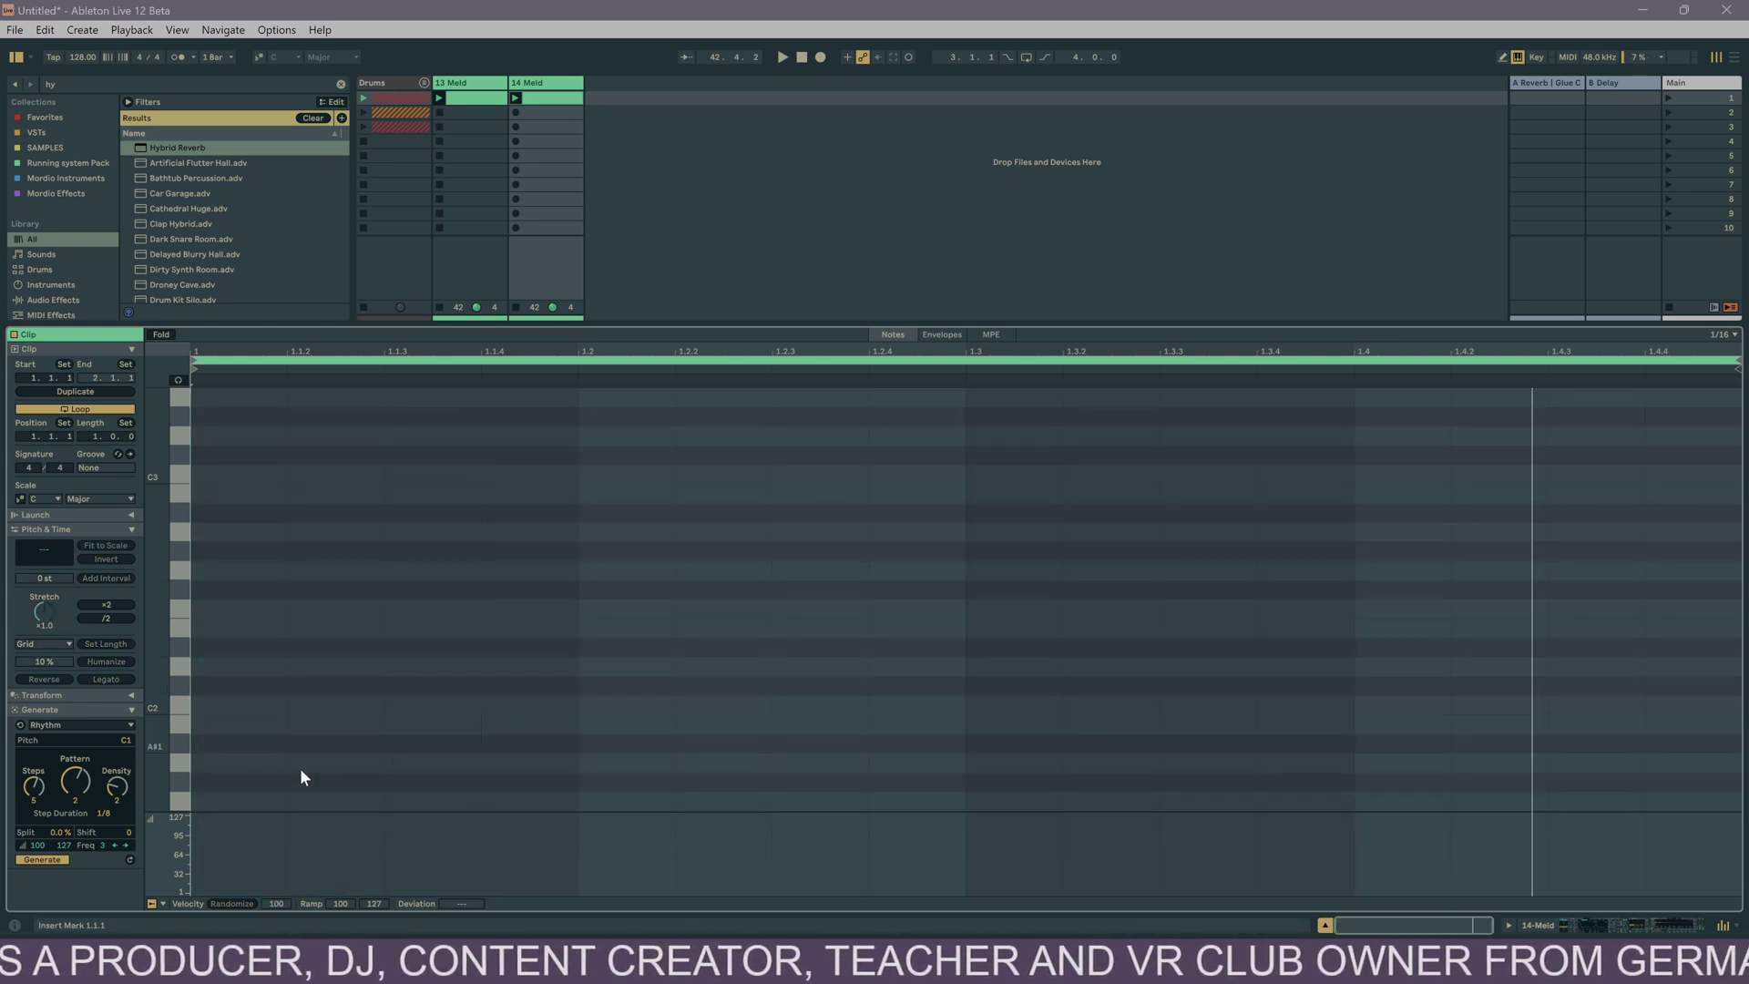
left_click(75, 783)
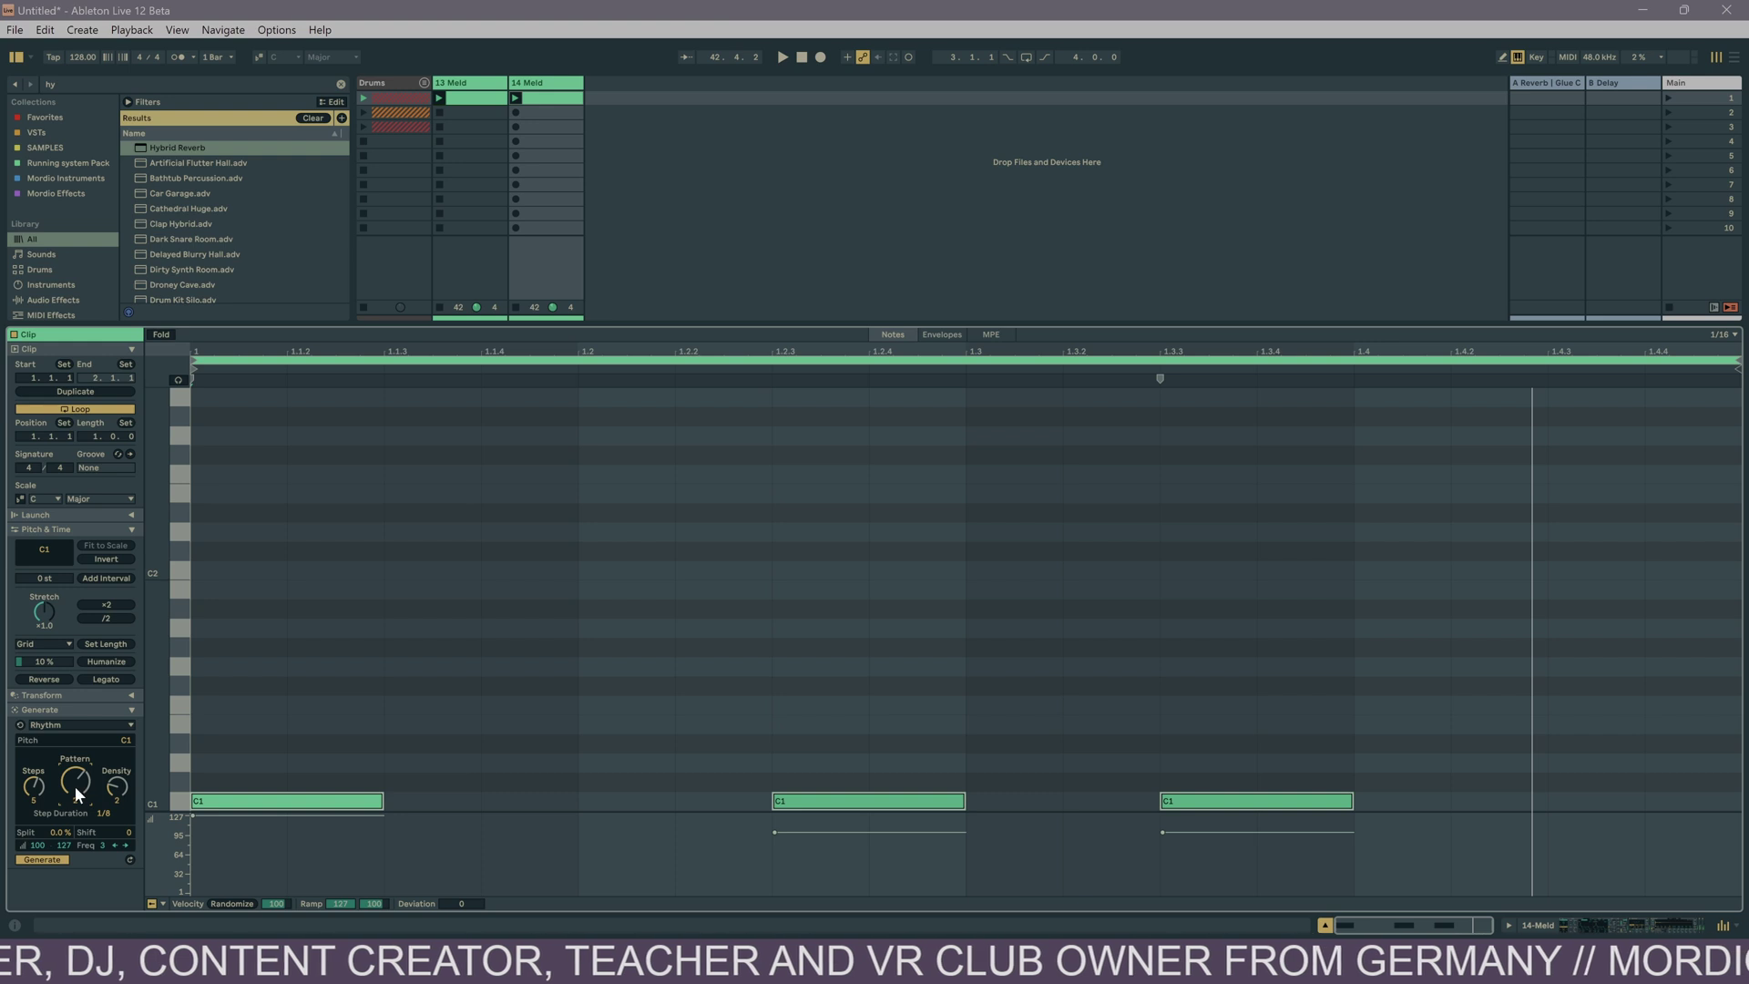
left_click_drag(75, 783, 75, 783)
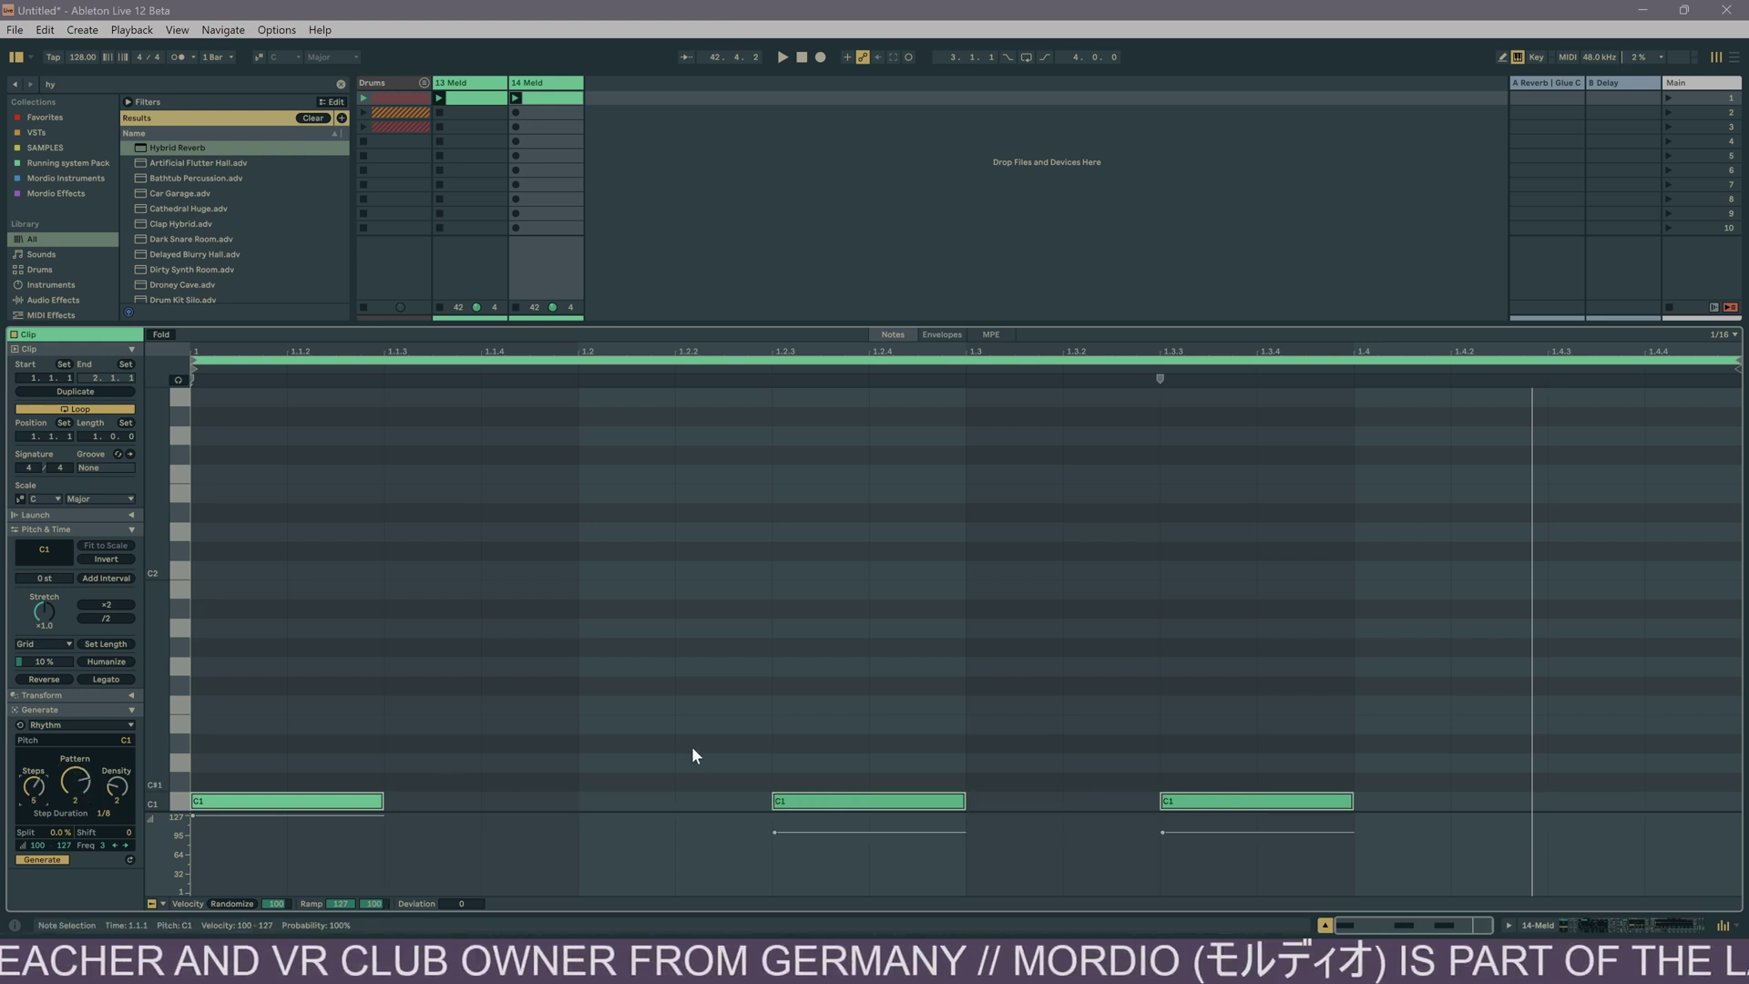
Step: Move the first C1 note to position 1.1.3, launch the 14 Meld clip and solo its track
left_click(489, 745)
left_click_drag(347, 802, 511, 810)
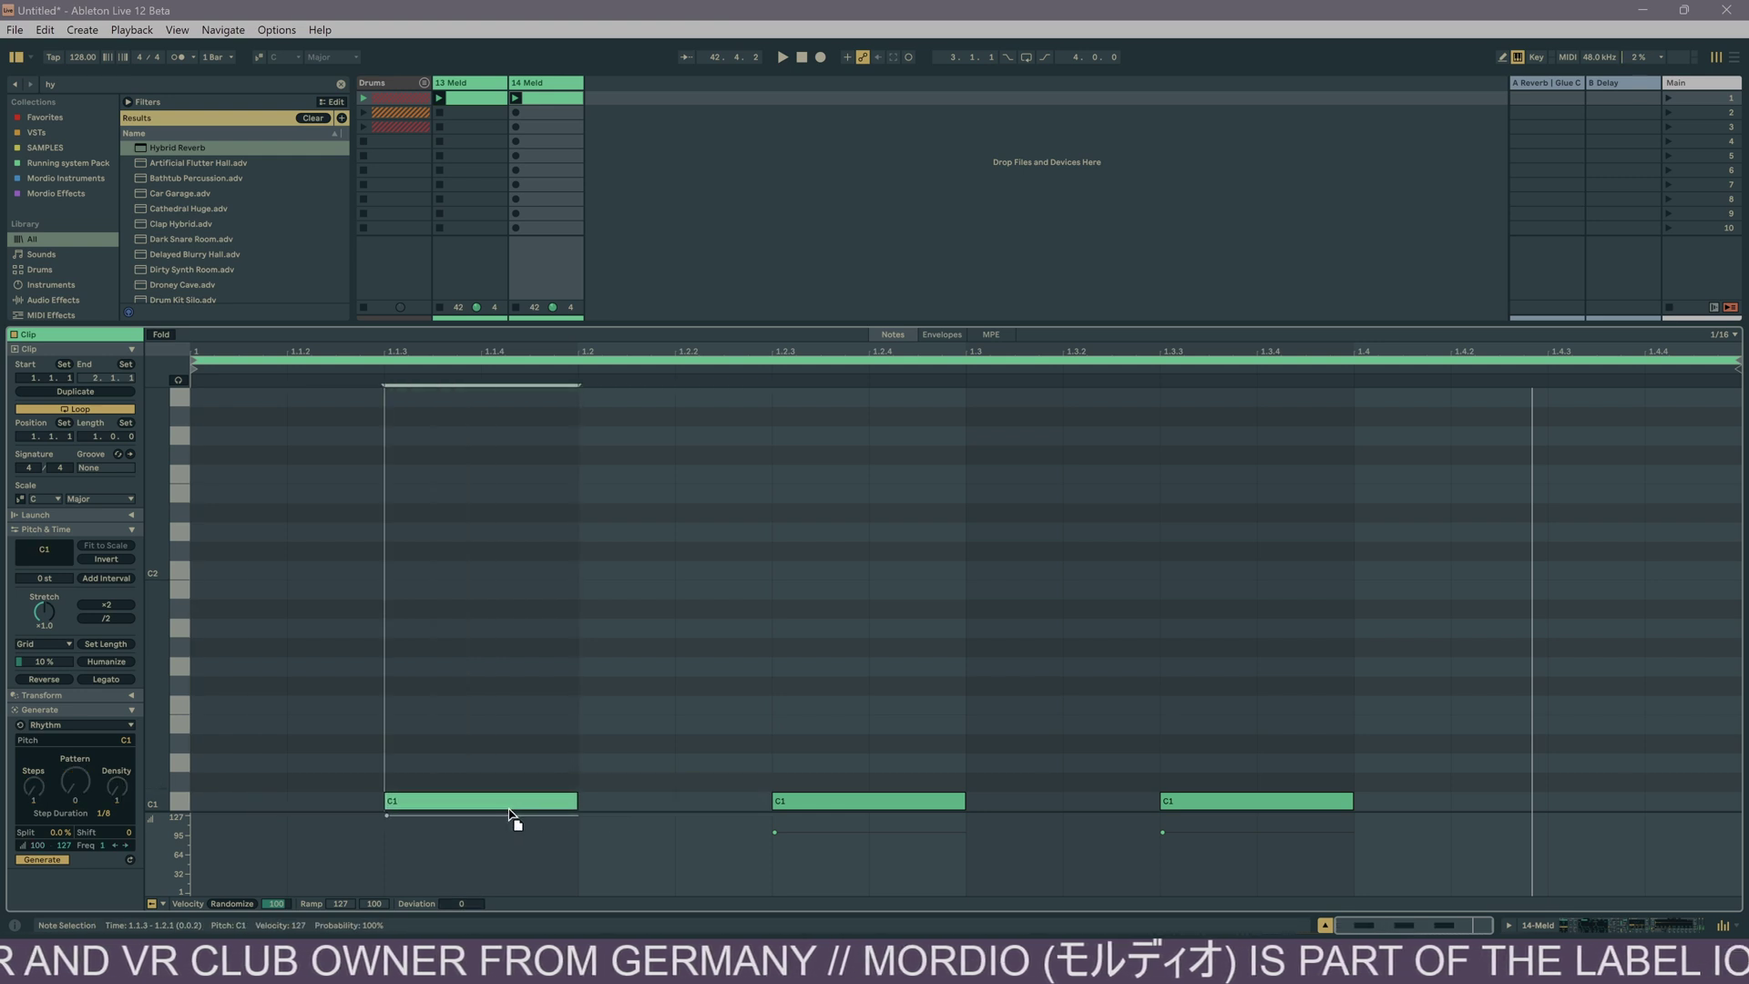
left_click(515, 97)
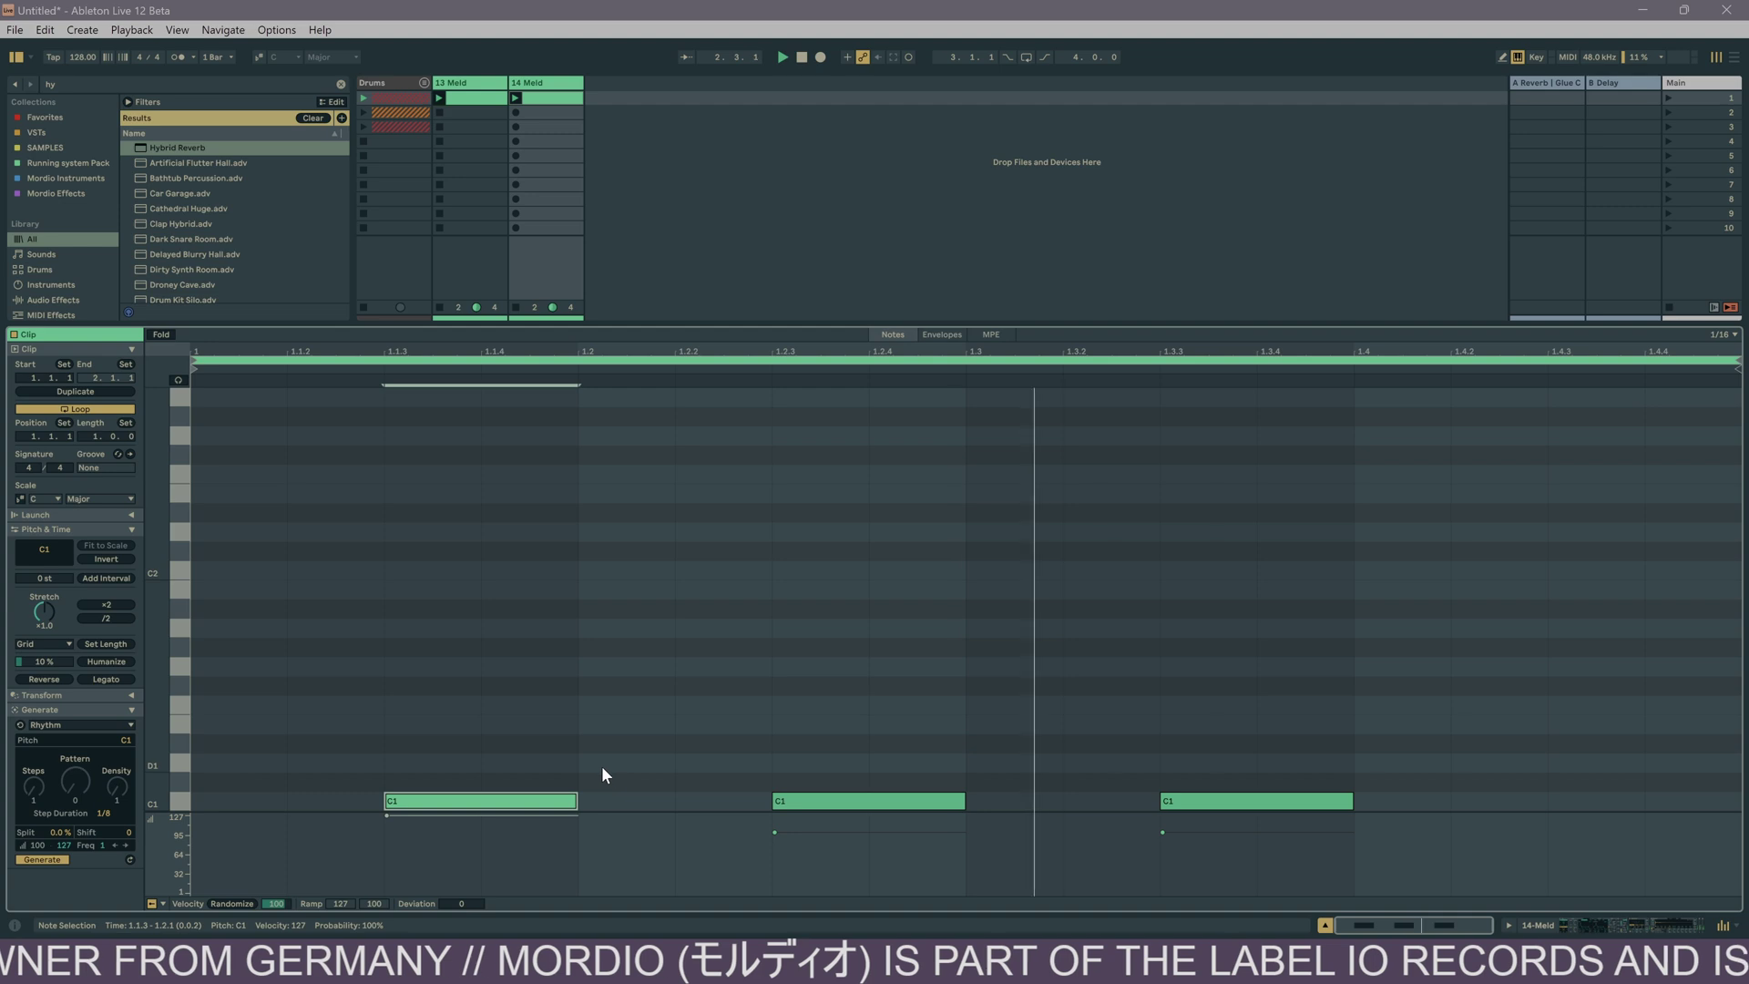
key("shift+Tab")
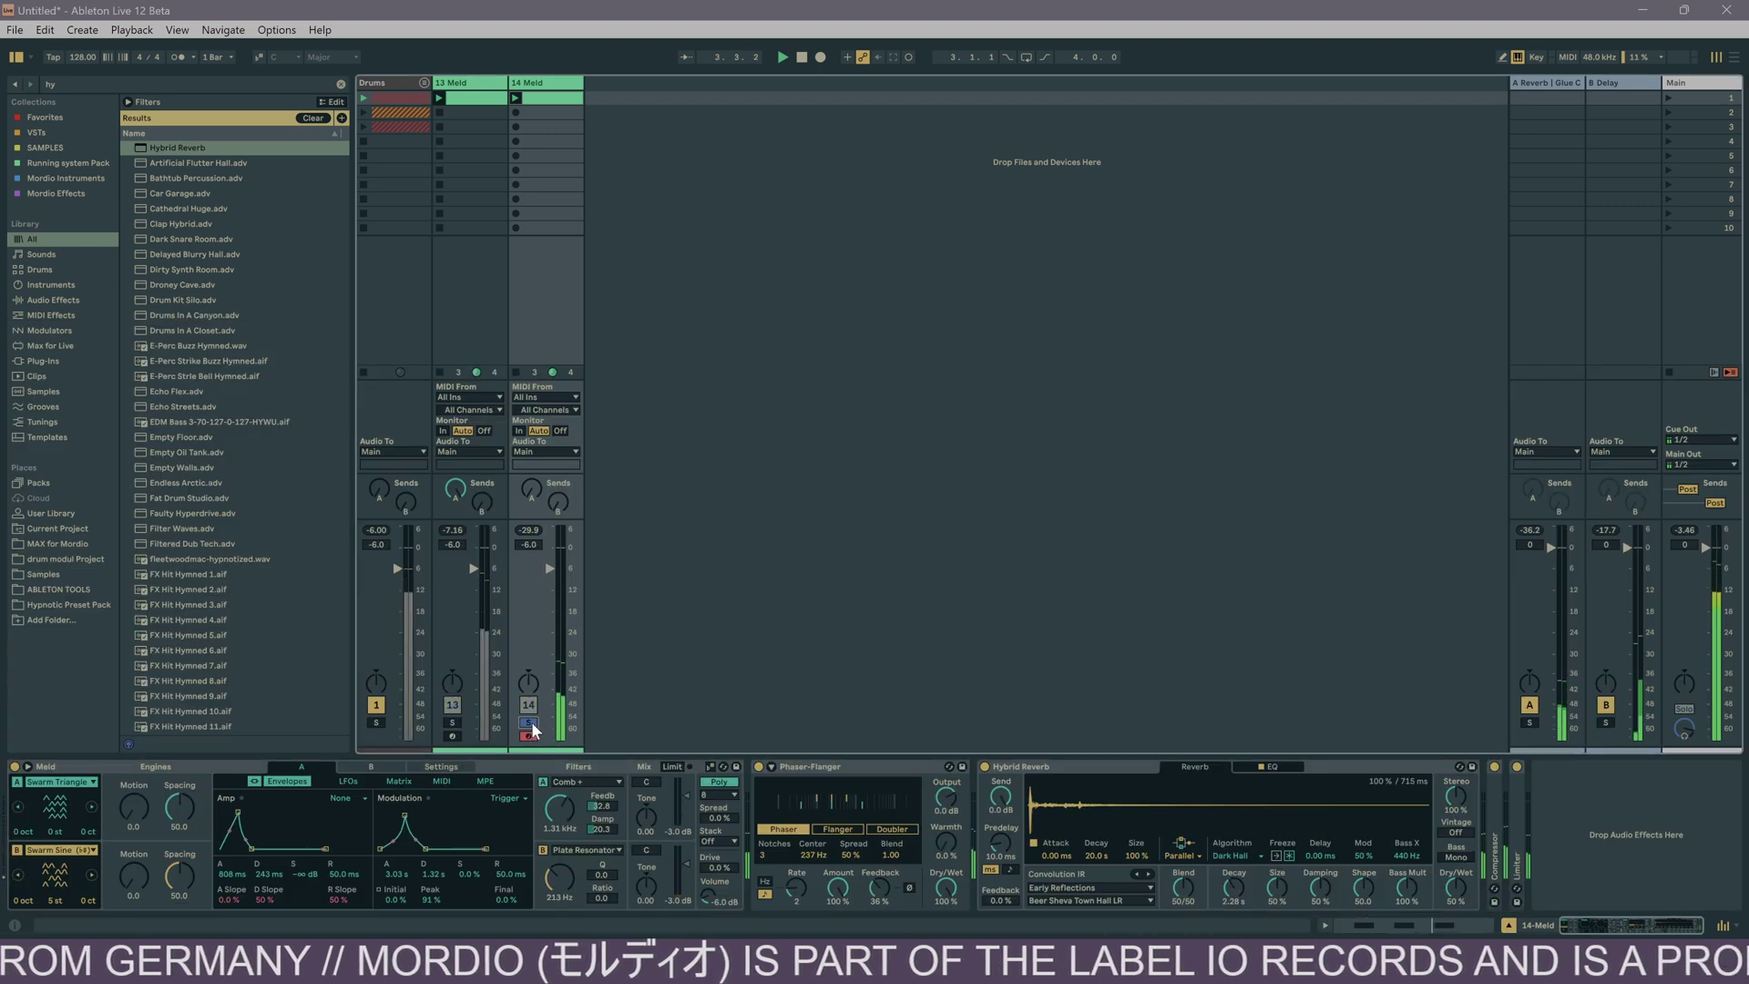
Step: Transpose all three notes of the 14 Meld clip from C1 up to C3
key("shift+Tab")
left_click_drag(457, 695, 1361, 876)
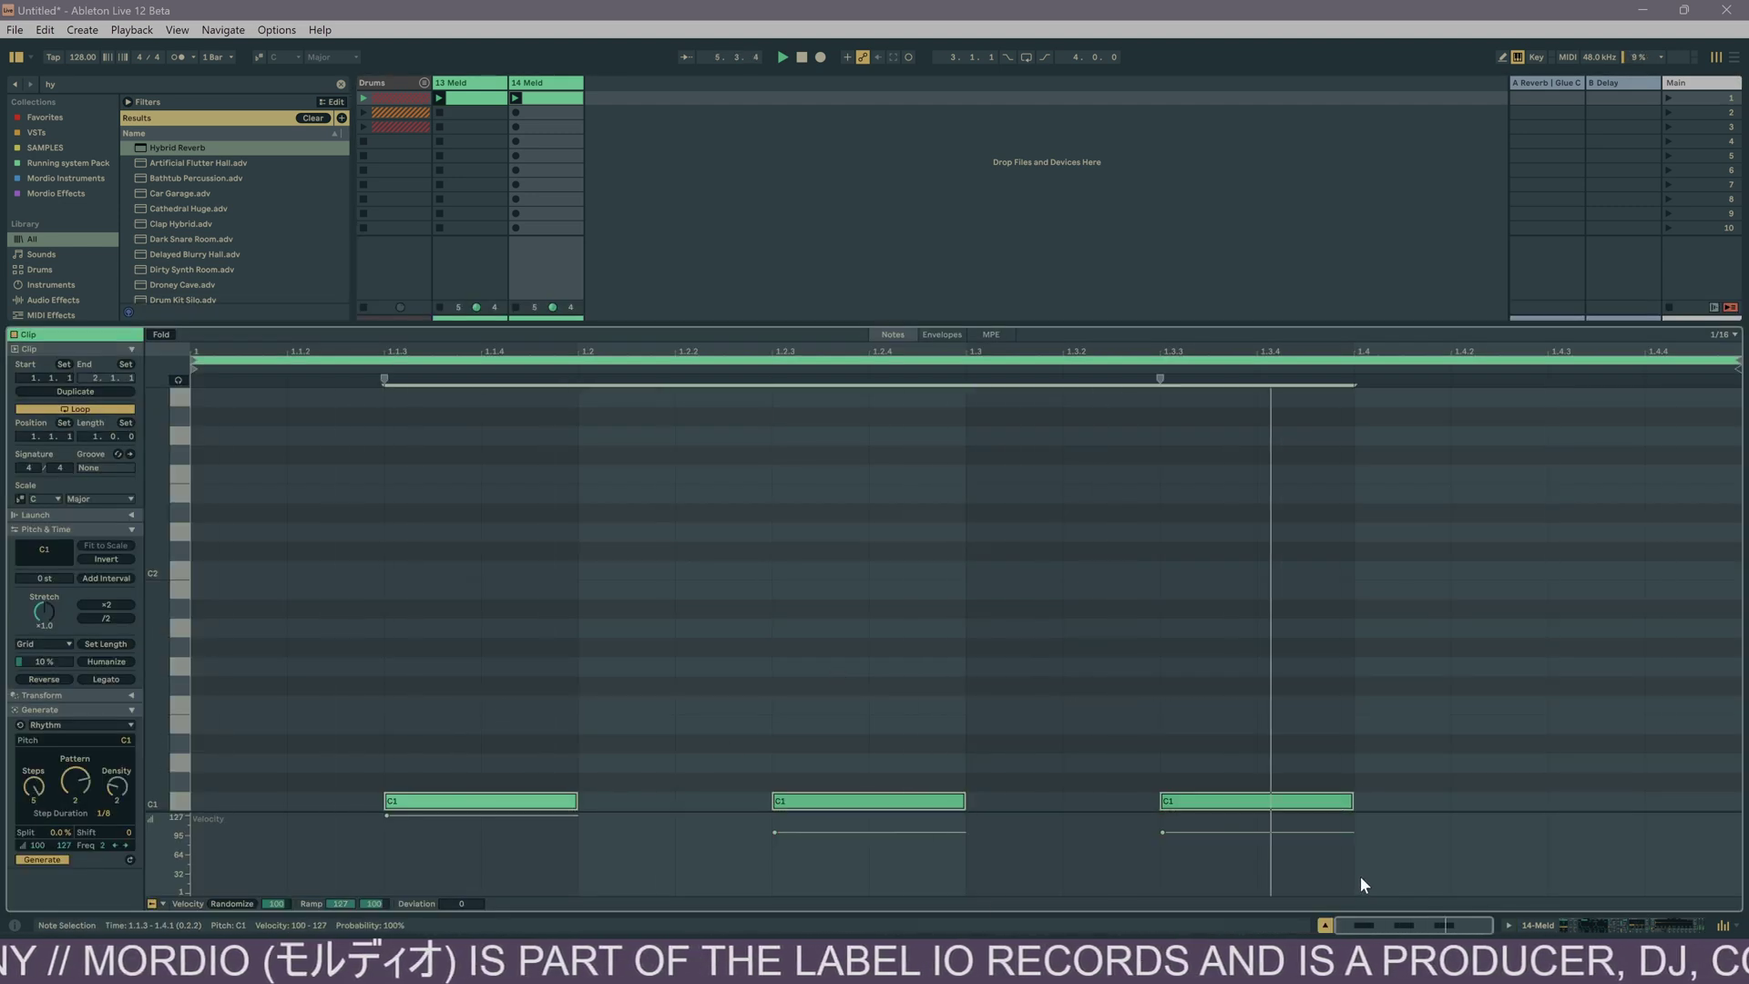
key("Up")
key("Up")
key("Up")
key("Up")
key("Up")
key("Up")
key("Up")
key("Up")
key("Up")
key("Up")
key("Up")
key("Up")
key("Up")
key("Up")
key("Up")
key("Up")
key("Up")
key("Up")
key("Up")
key("Up")
key("Up")
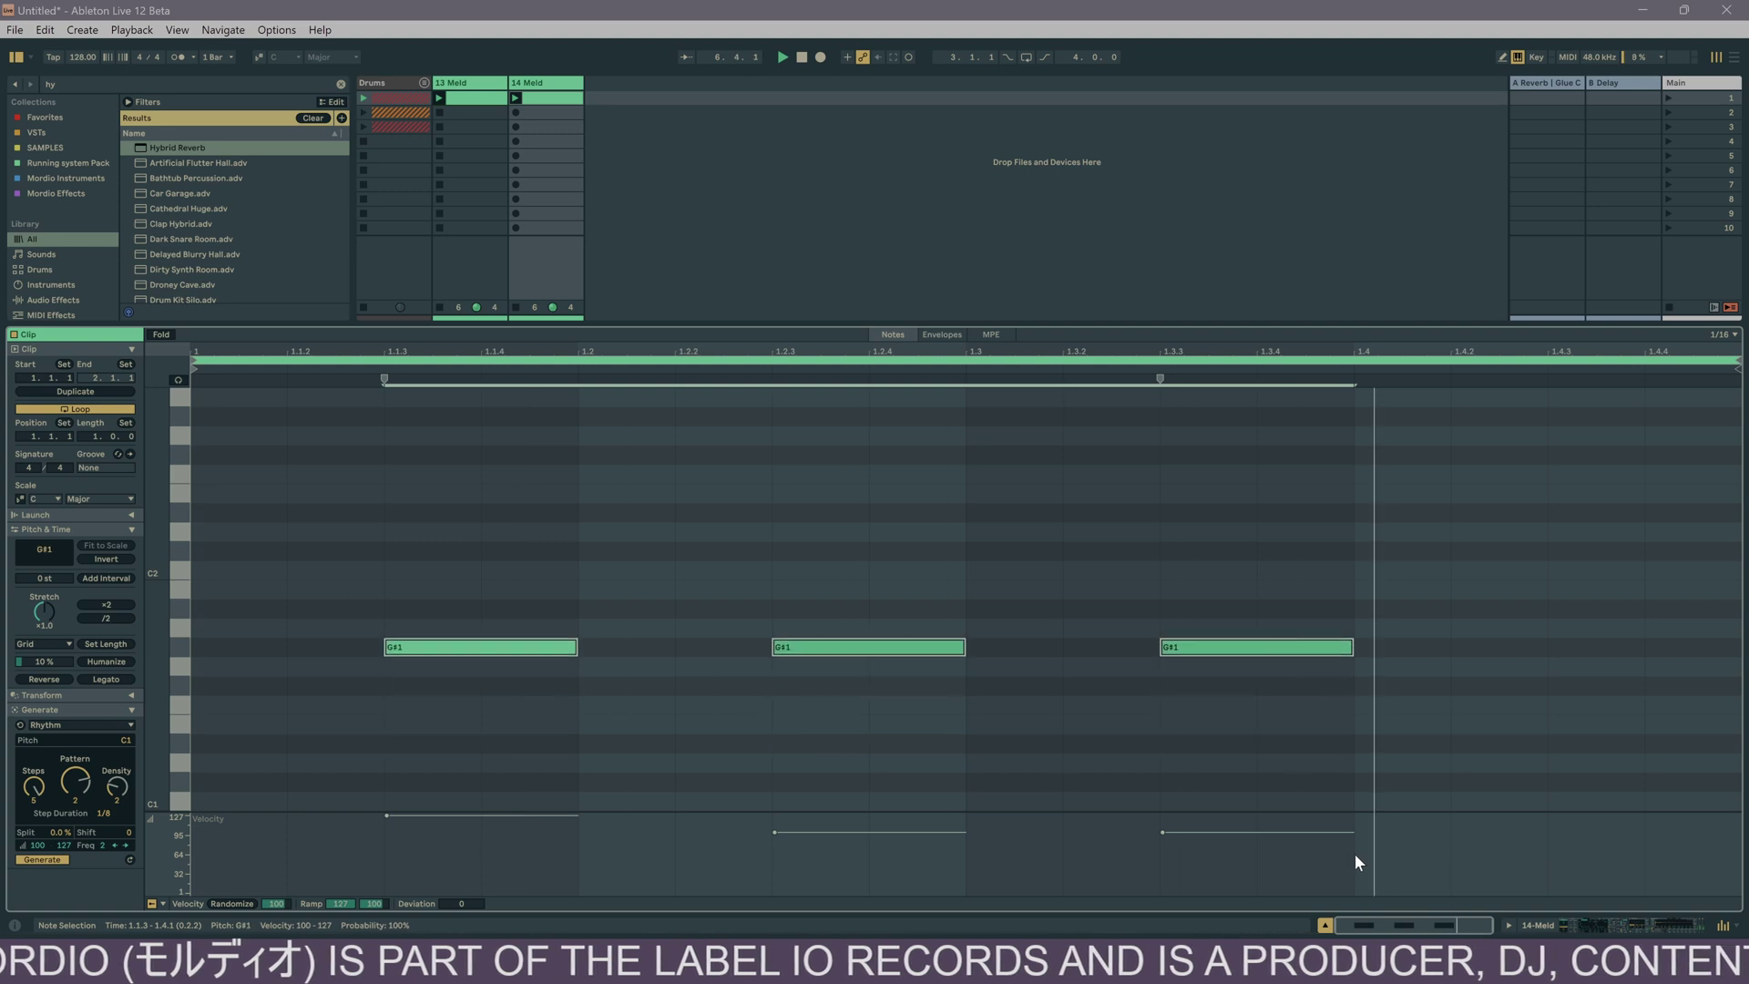
key("Down")
key("Down")
key("Down")
key("Down")
key("Down")
key("Down")
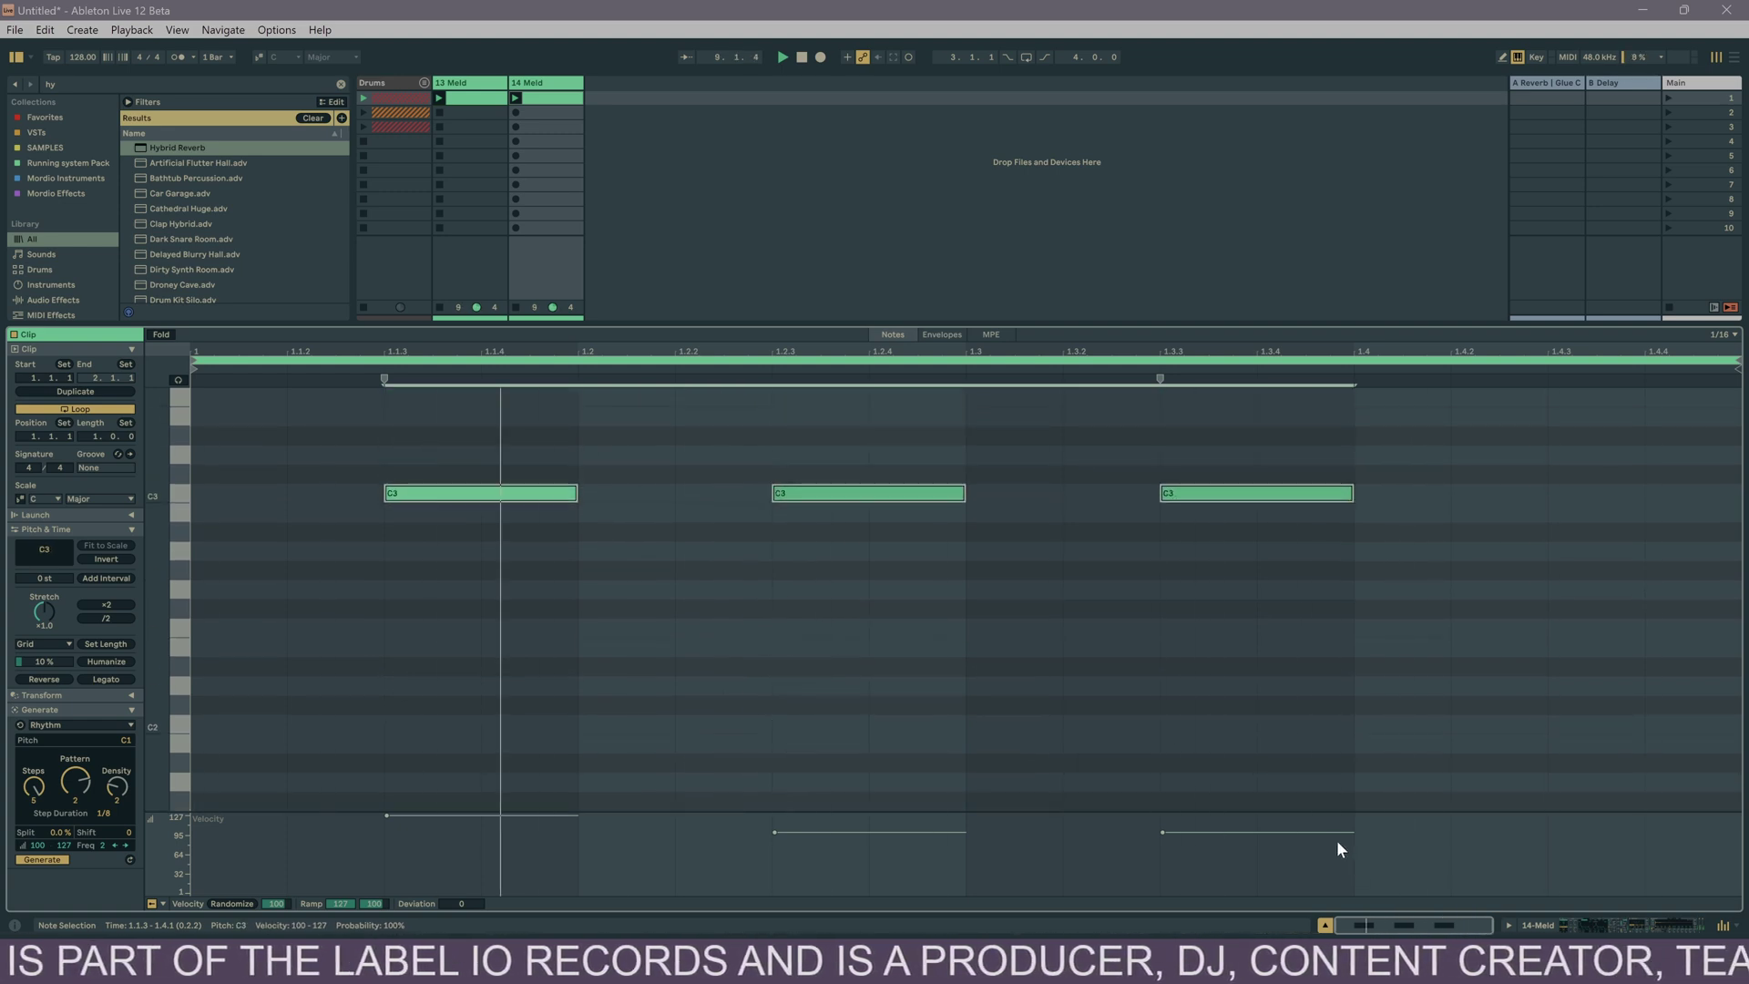
Step: Return to the 14 Meld track's devices and open engine A's modulation matrix
key("shift+Tab")
left_click(310, 767)
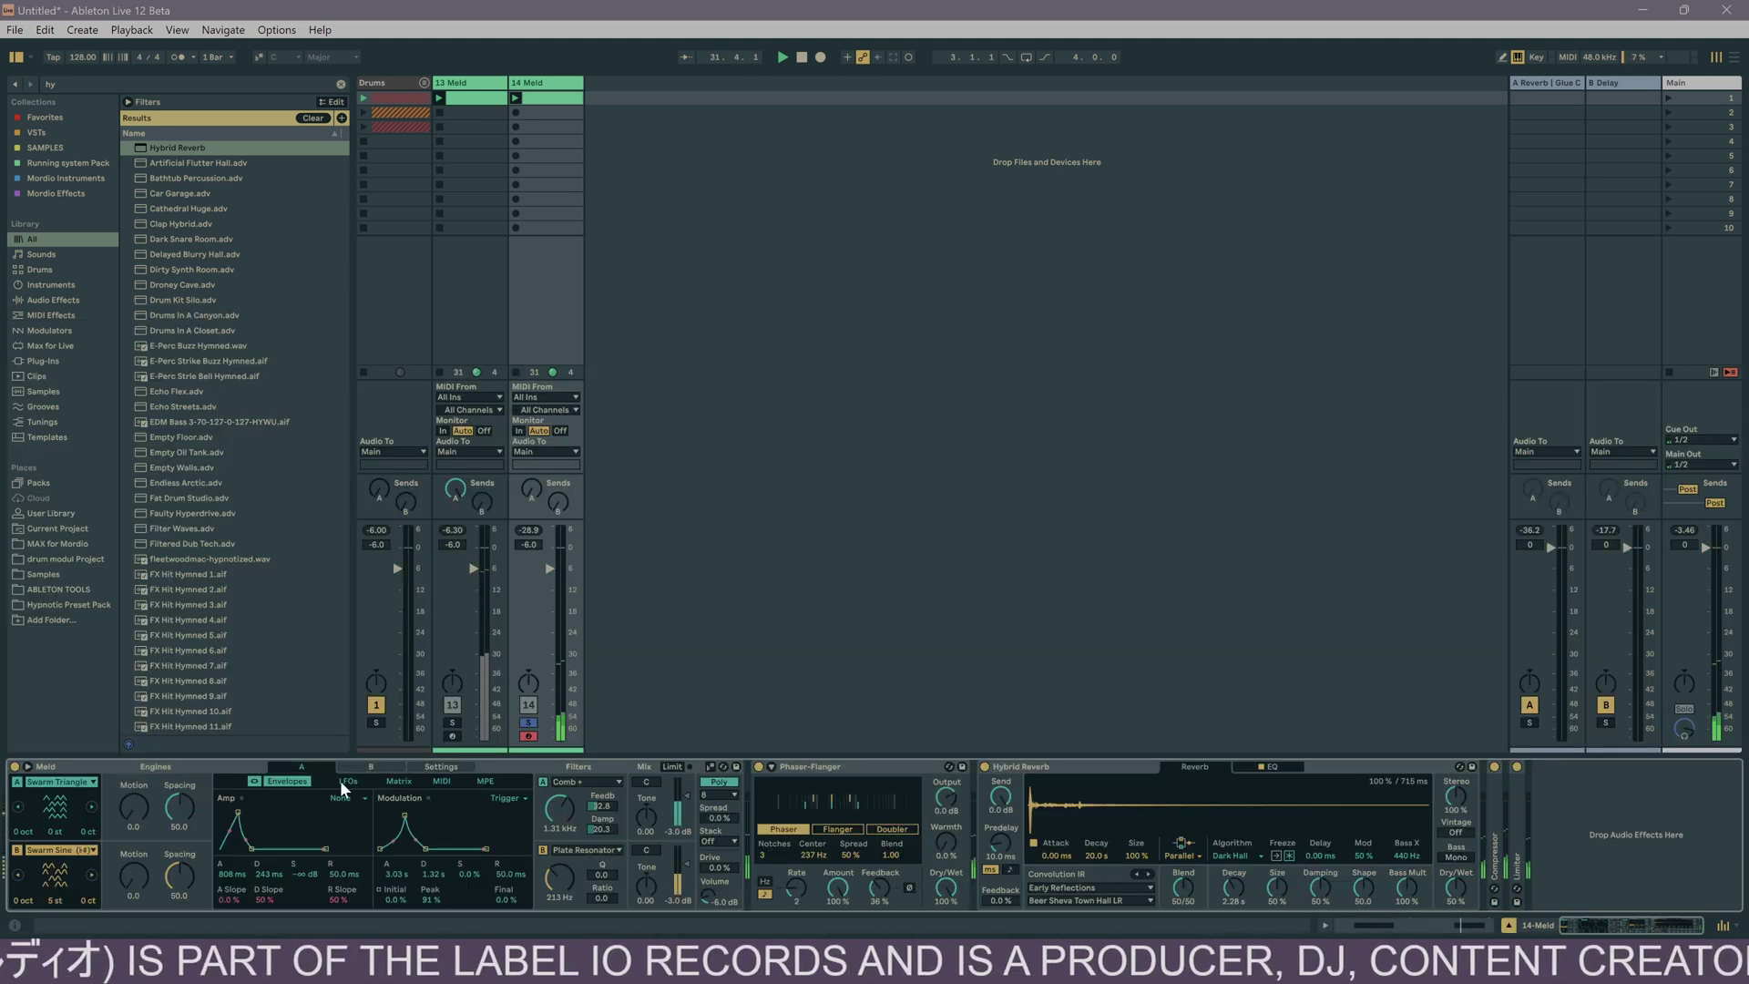
left_click(397, 782)
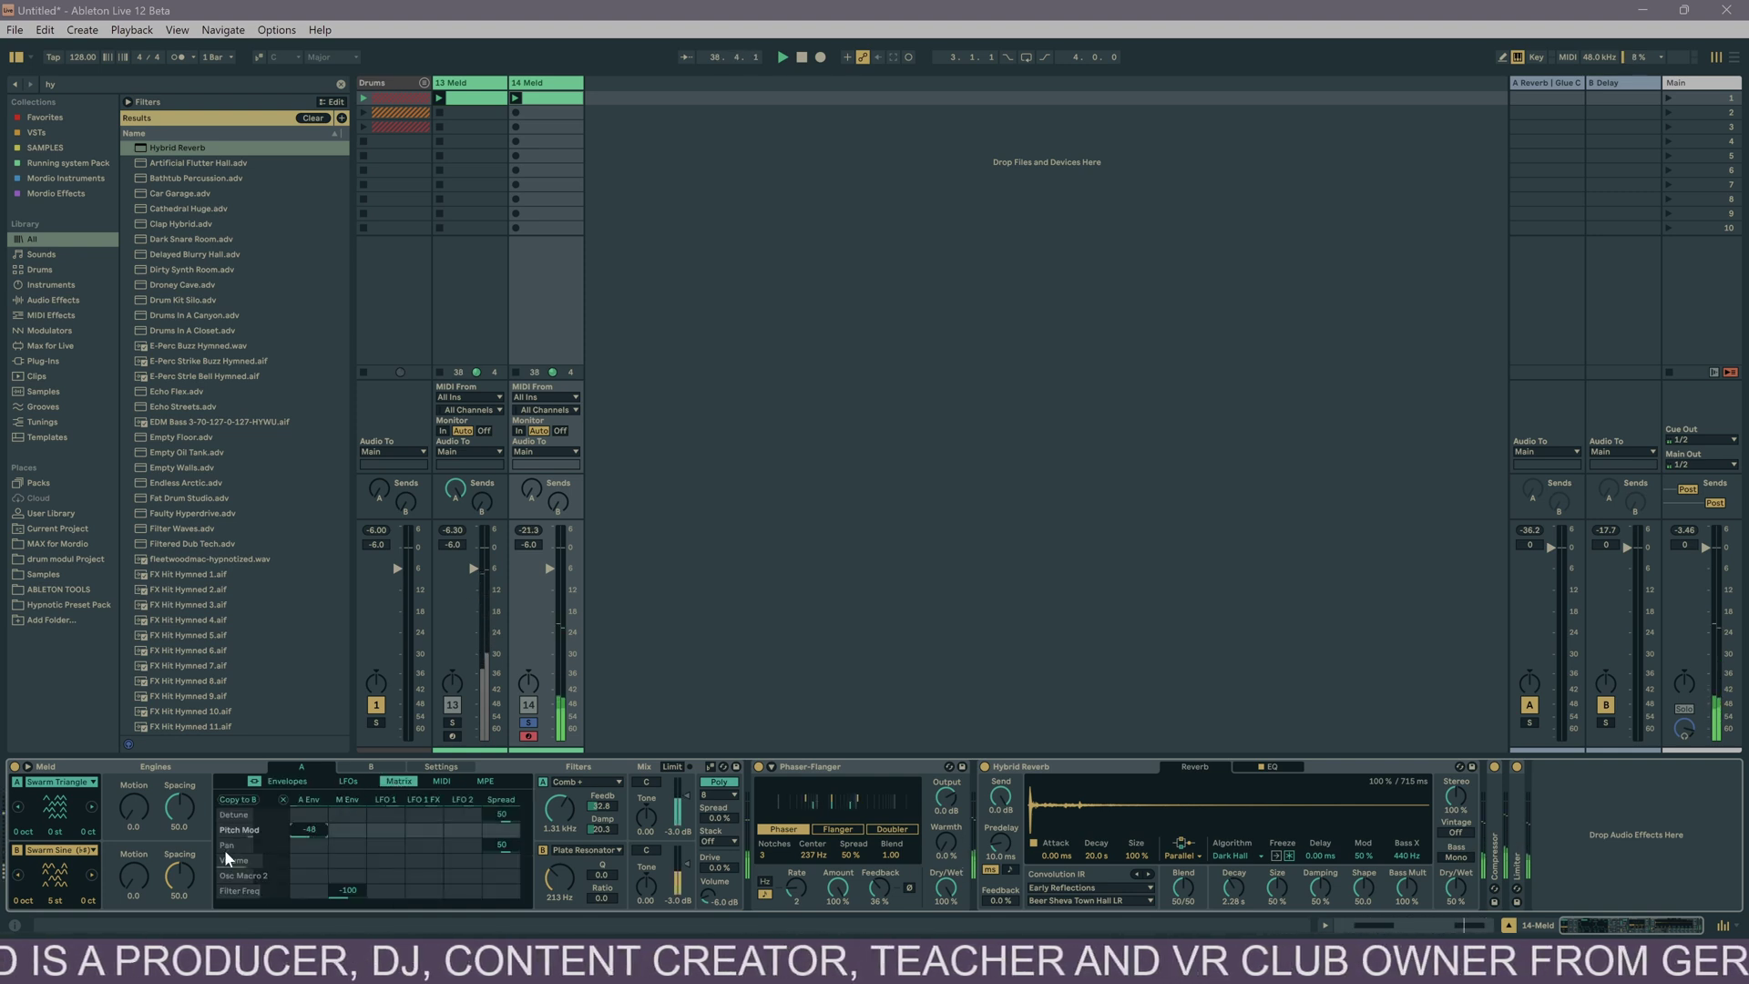
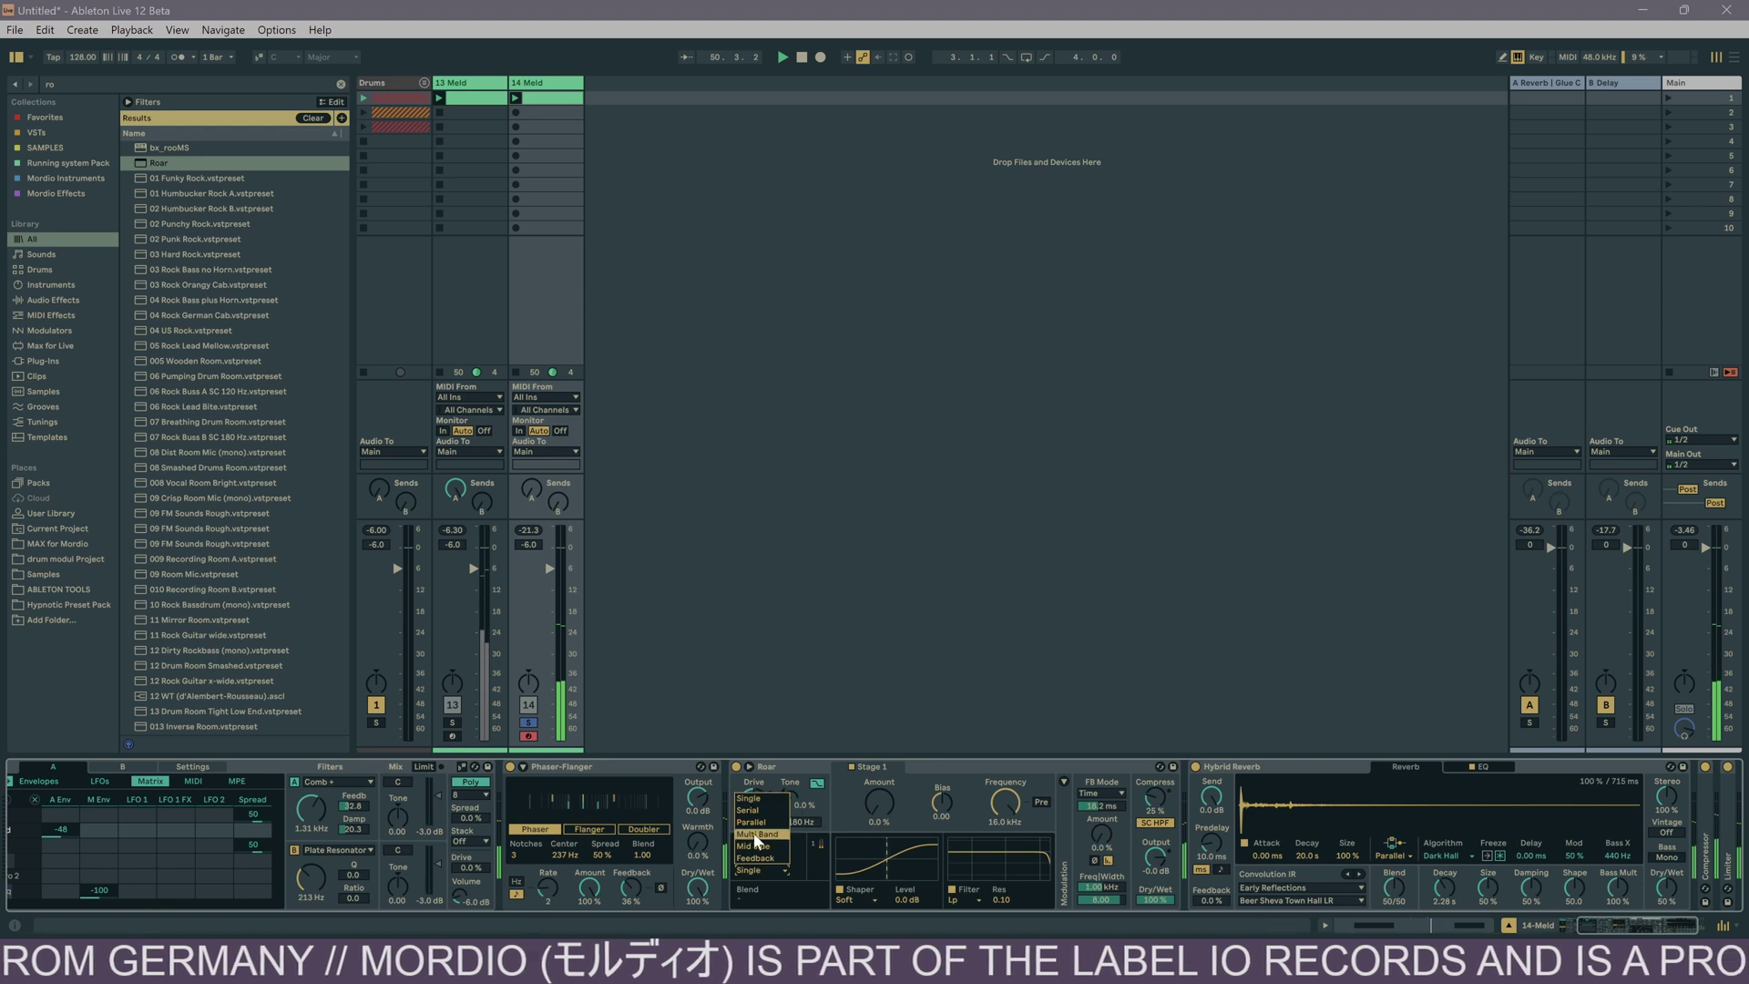
Step: Set Roar's routing to Multi Band and adjust the distortion amount of its bands
left_click(756, 834)
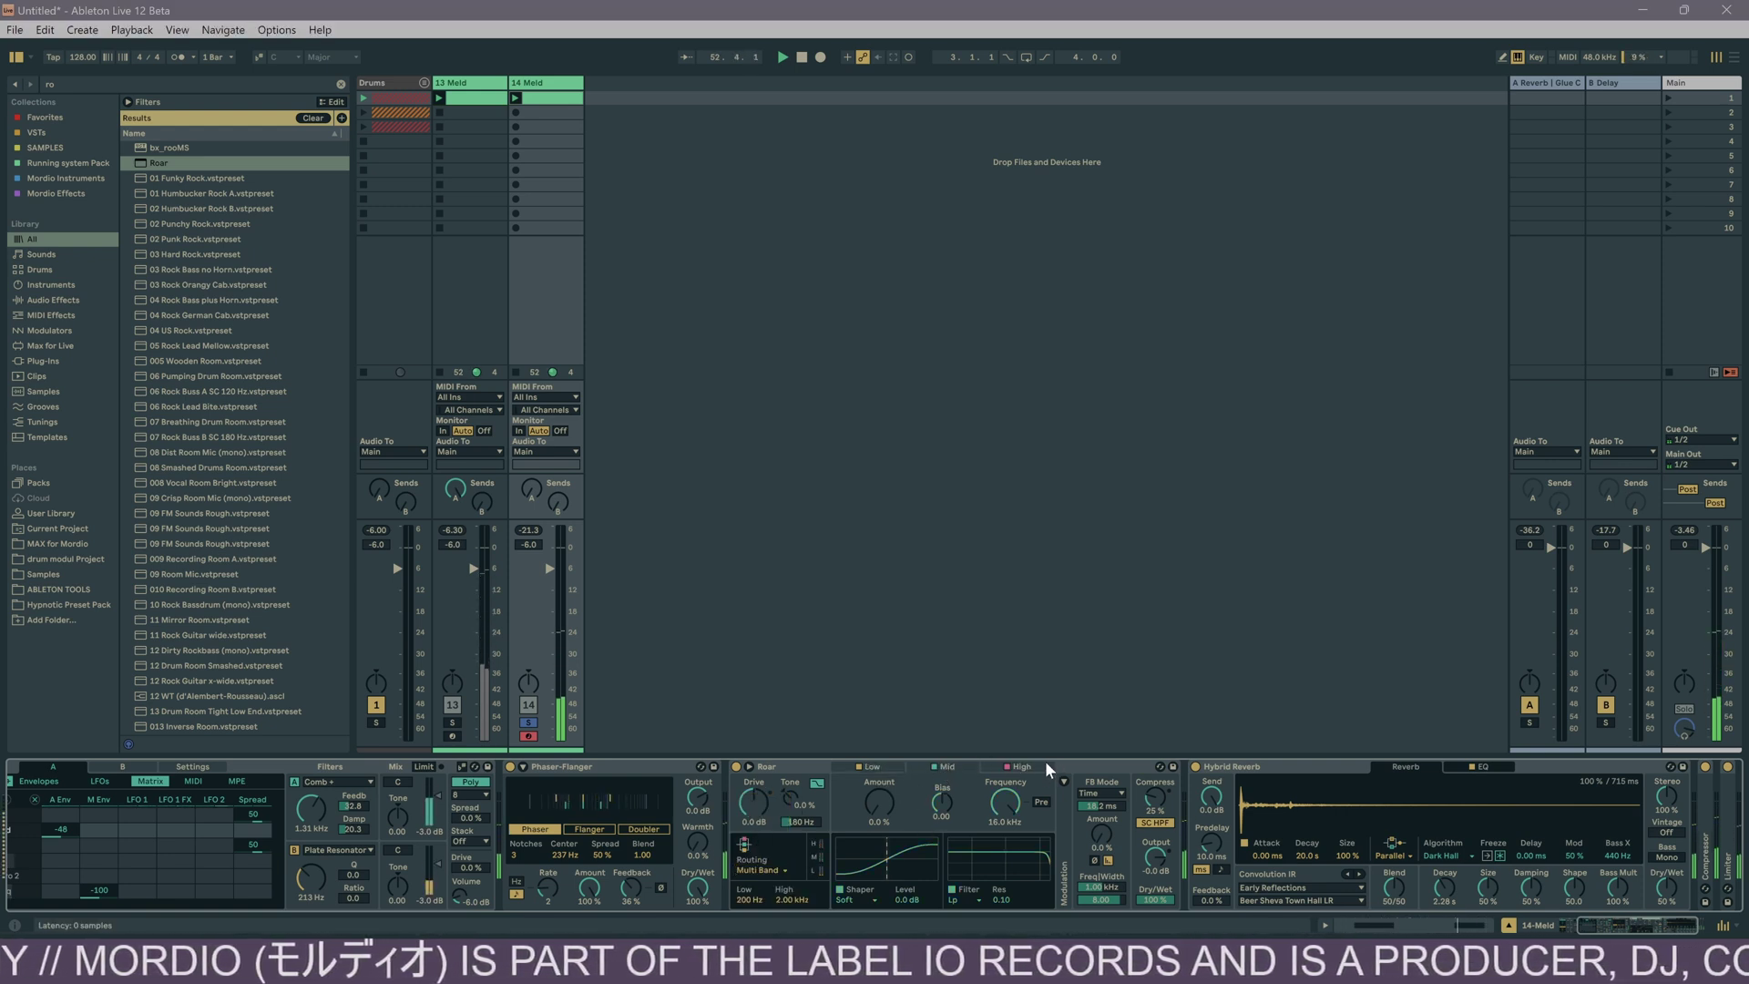
left_click_drag(879, 801, 670, 665)
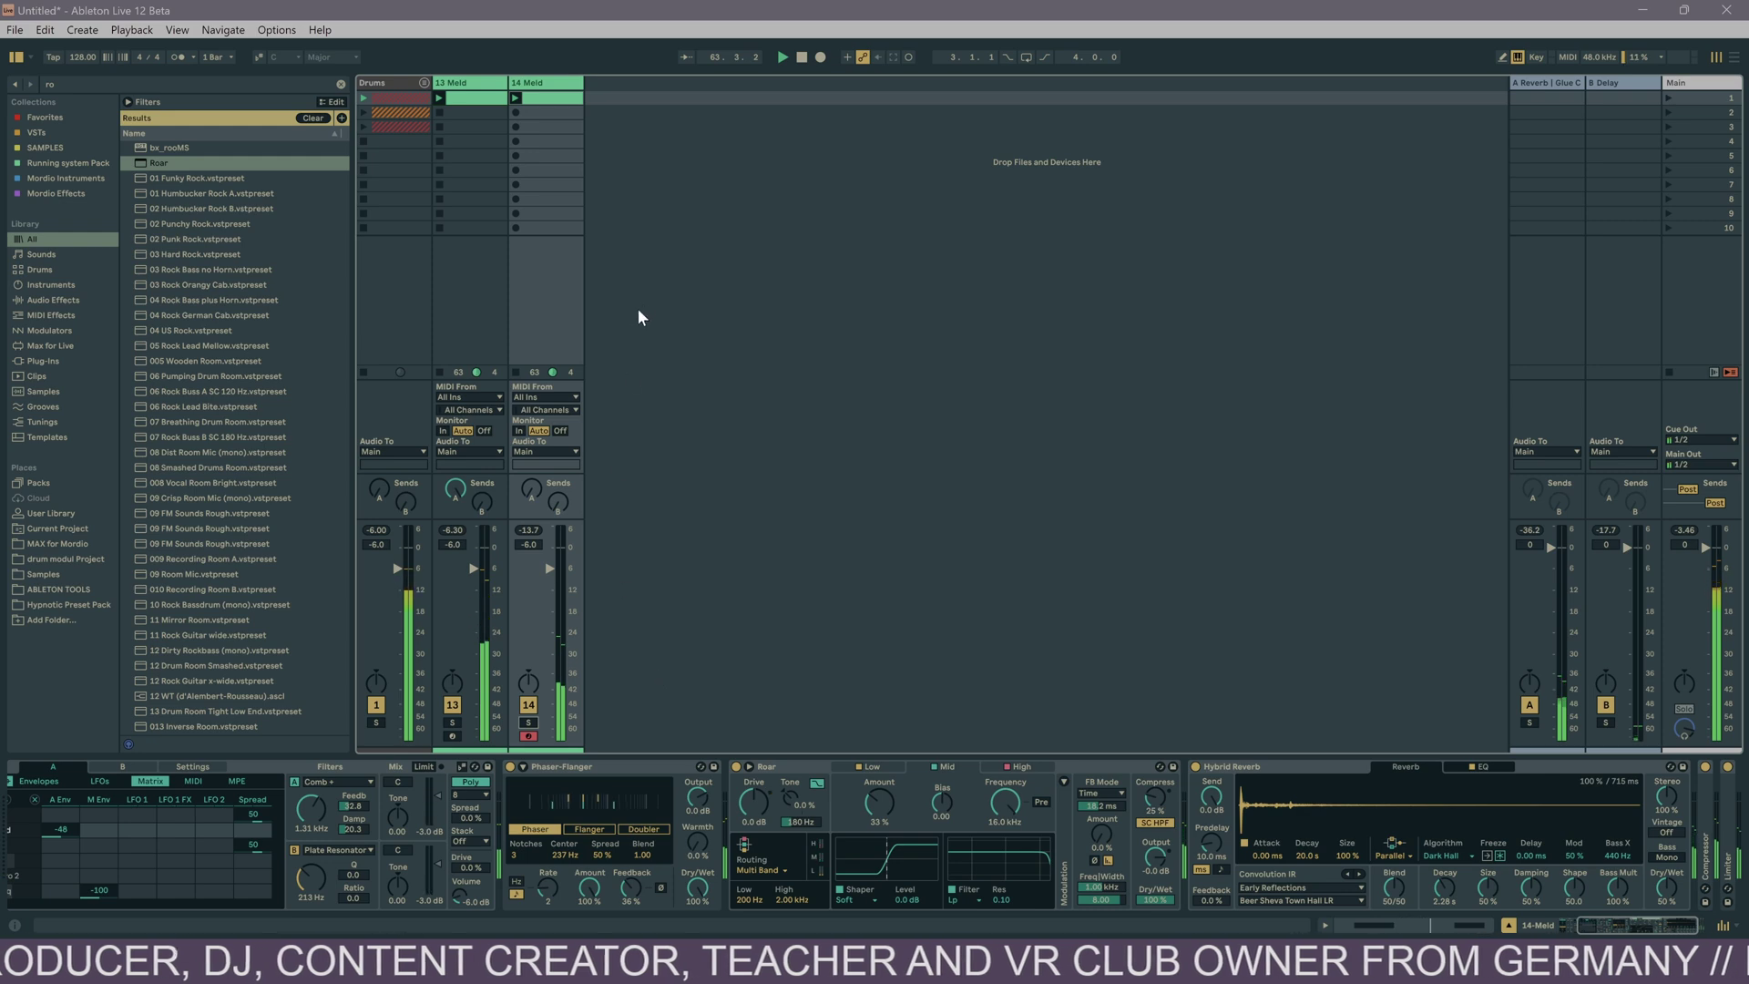
Step: Move both C3 notes in the 14 Meld clip earlier so the first starts at 1.1.1, and return to the track's devices
double_click(545, 97)
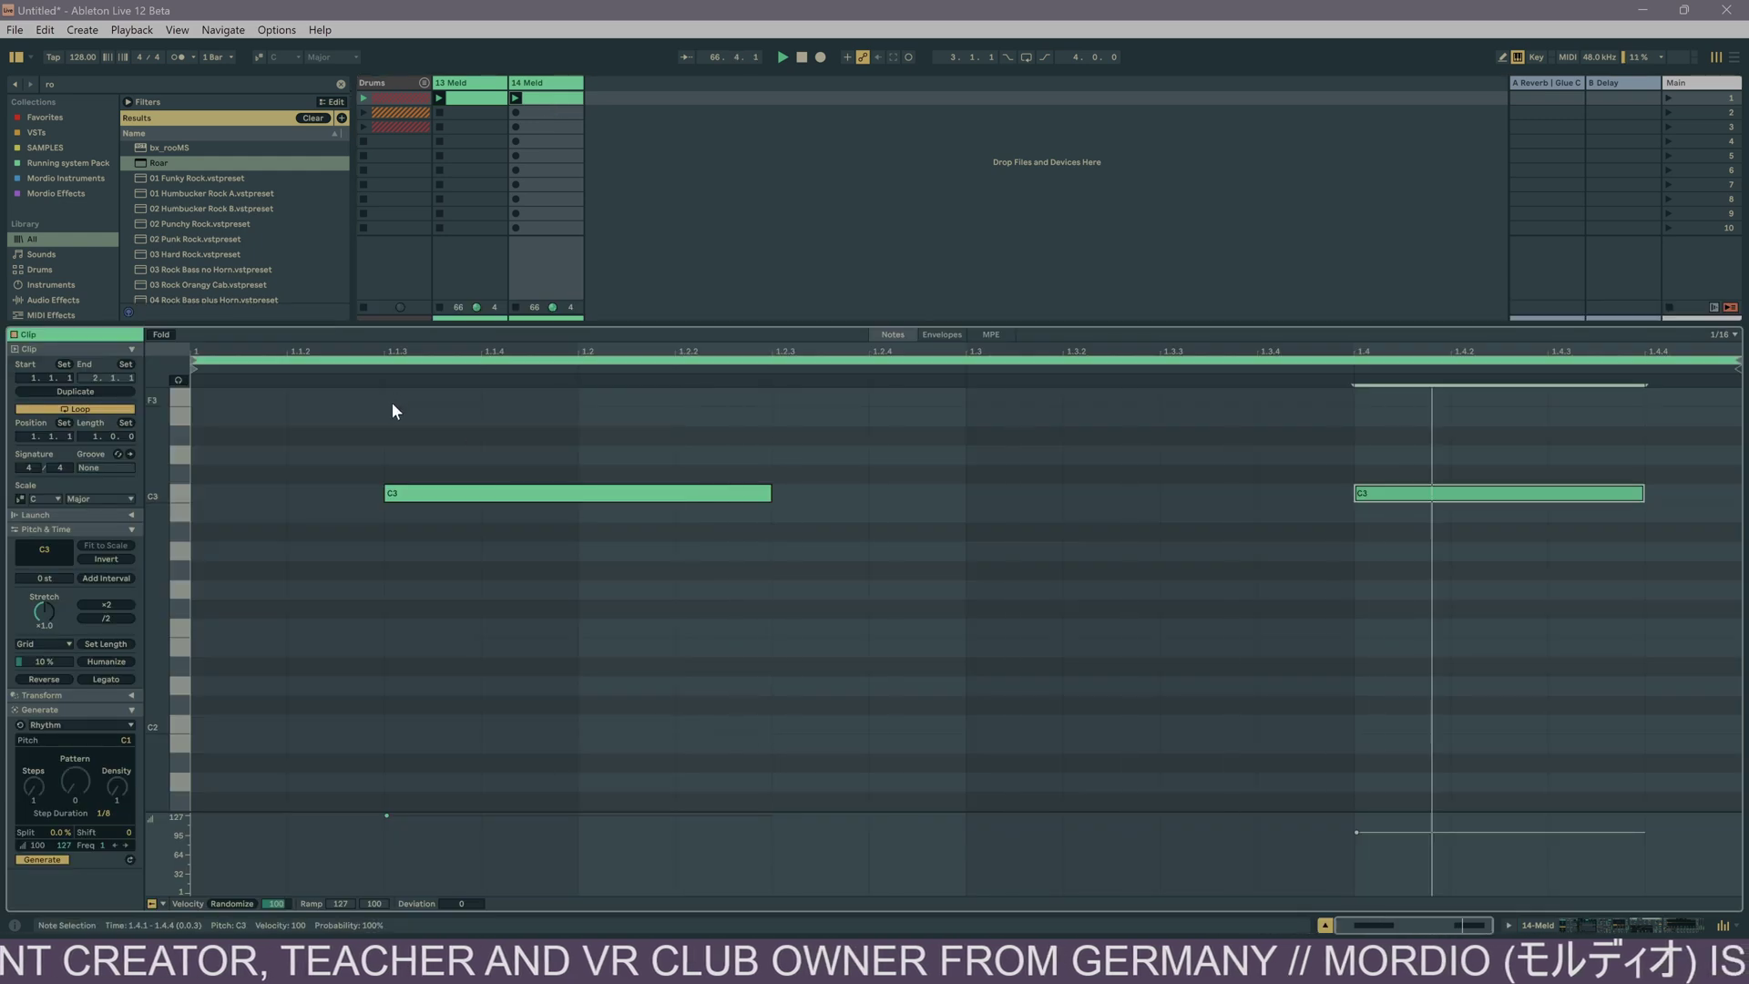
left_click_drag(381, 434, 1484, 582)
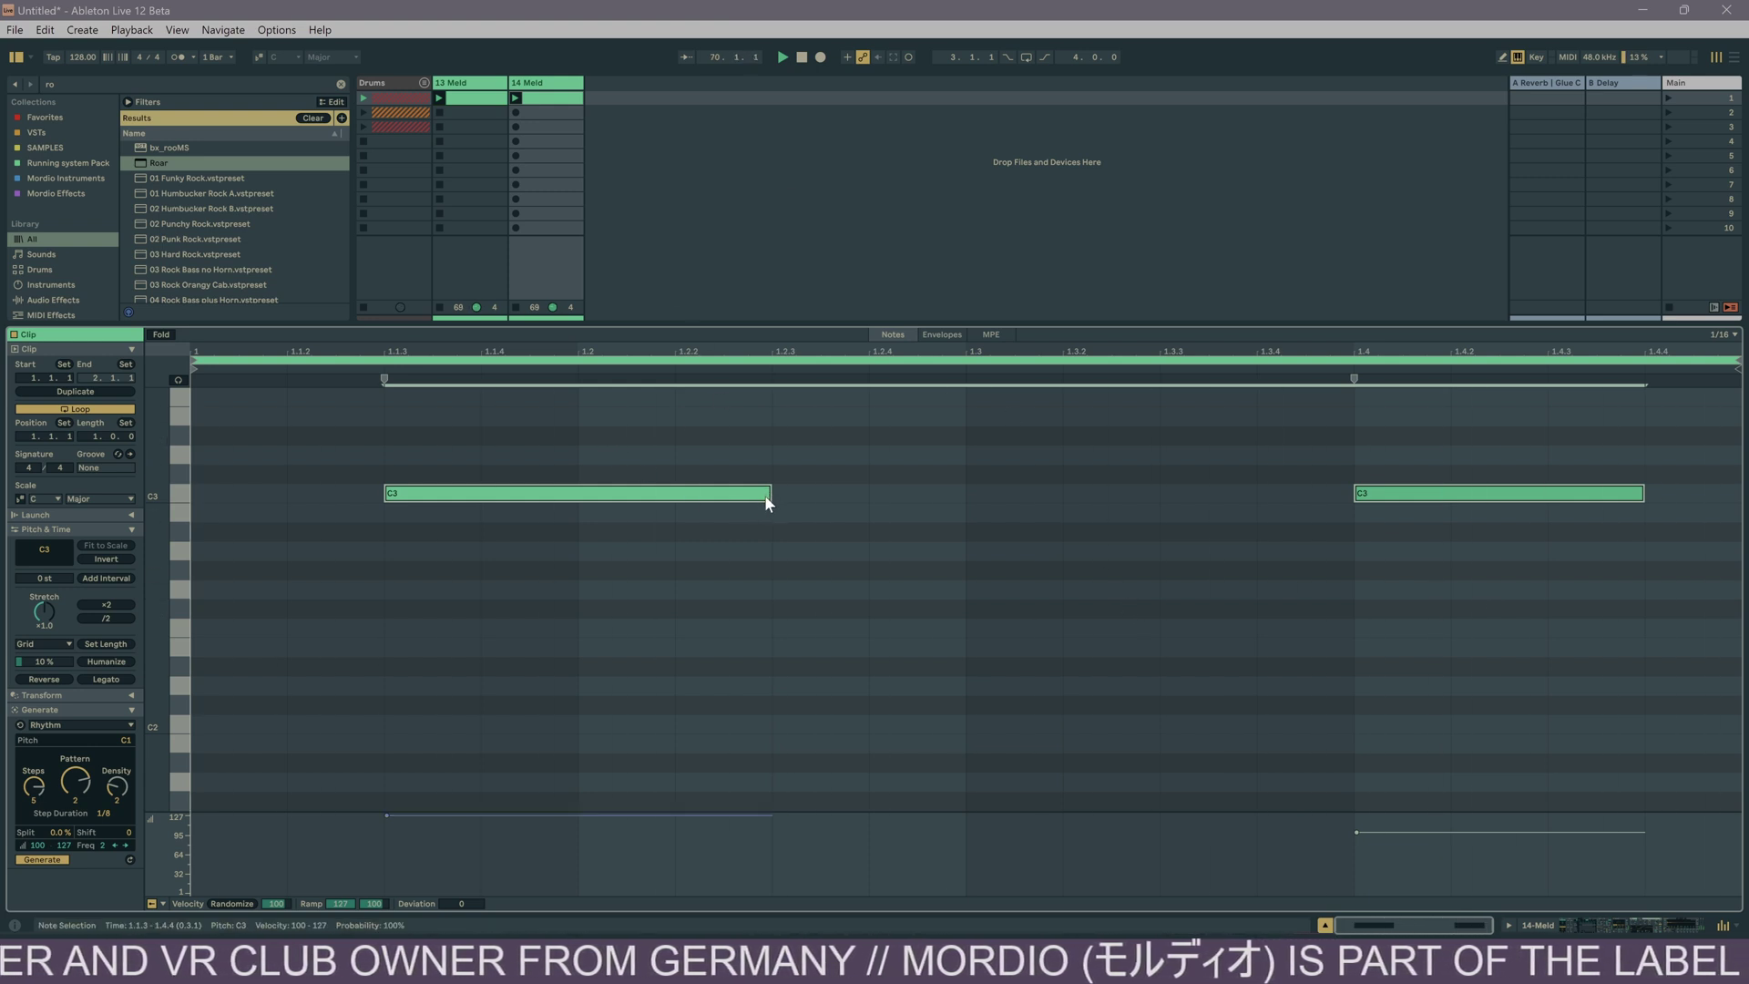
left_click_drag(586, 500, 394, 502)
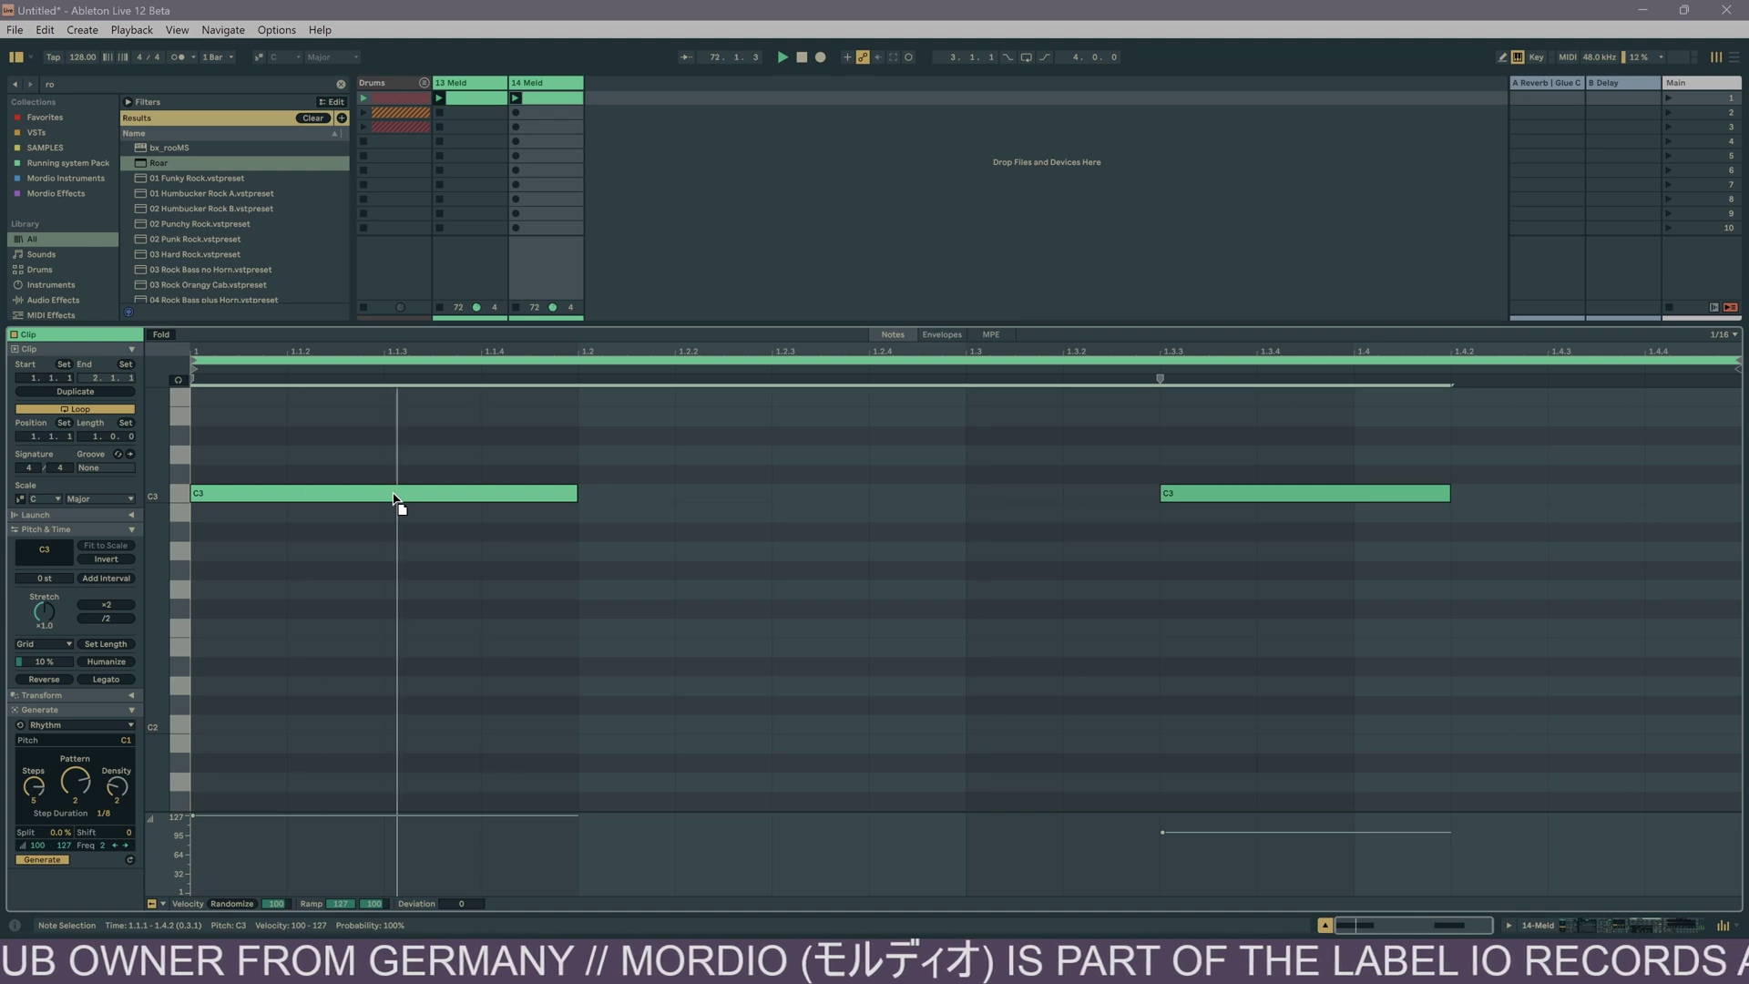
key("shift+Tab")
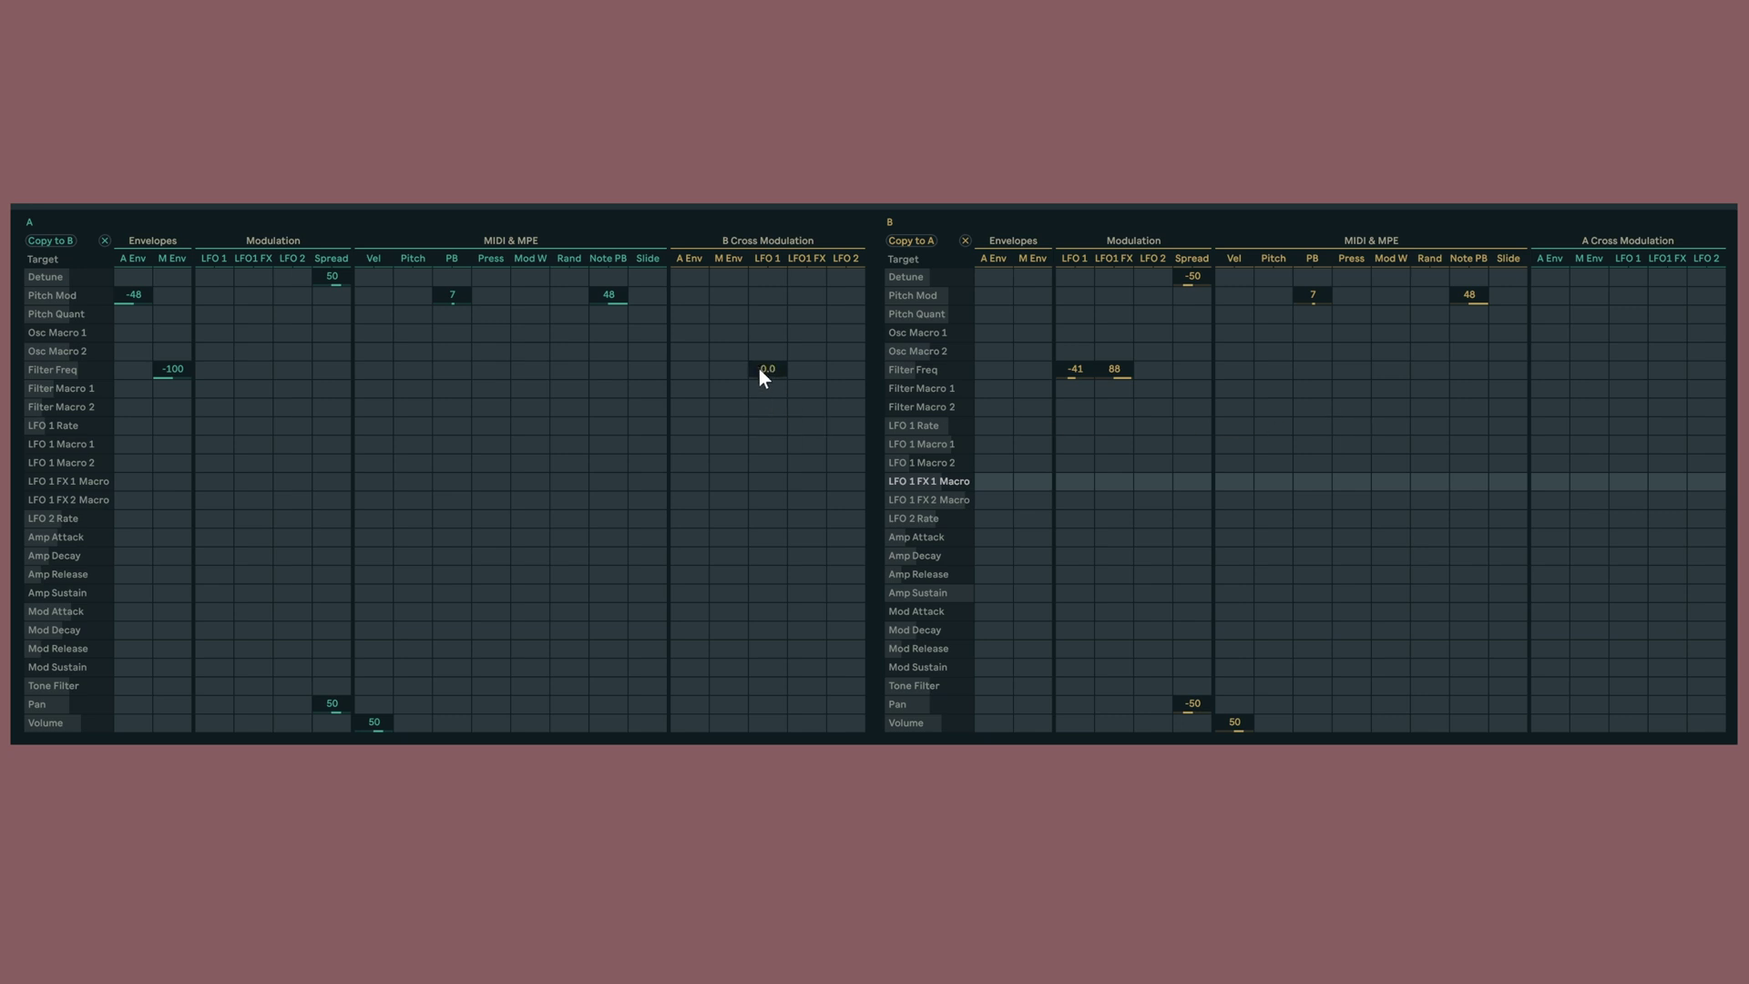
Step: Try modulating engine A's Pitch Mod by 24, Detune, and Filter Freq by -94 from engine B's A Env, resetting each entry
mouse_move(683, 314)
left_mouse_down()
mouse_move(686, 273)
mouse_move(692, 296)
left_mouse_up()
key("Delete")
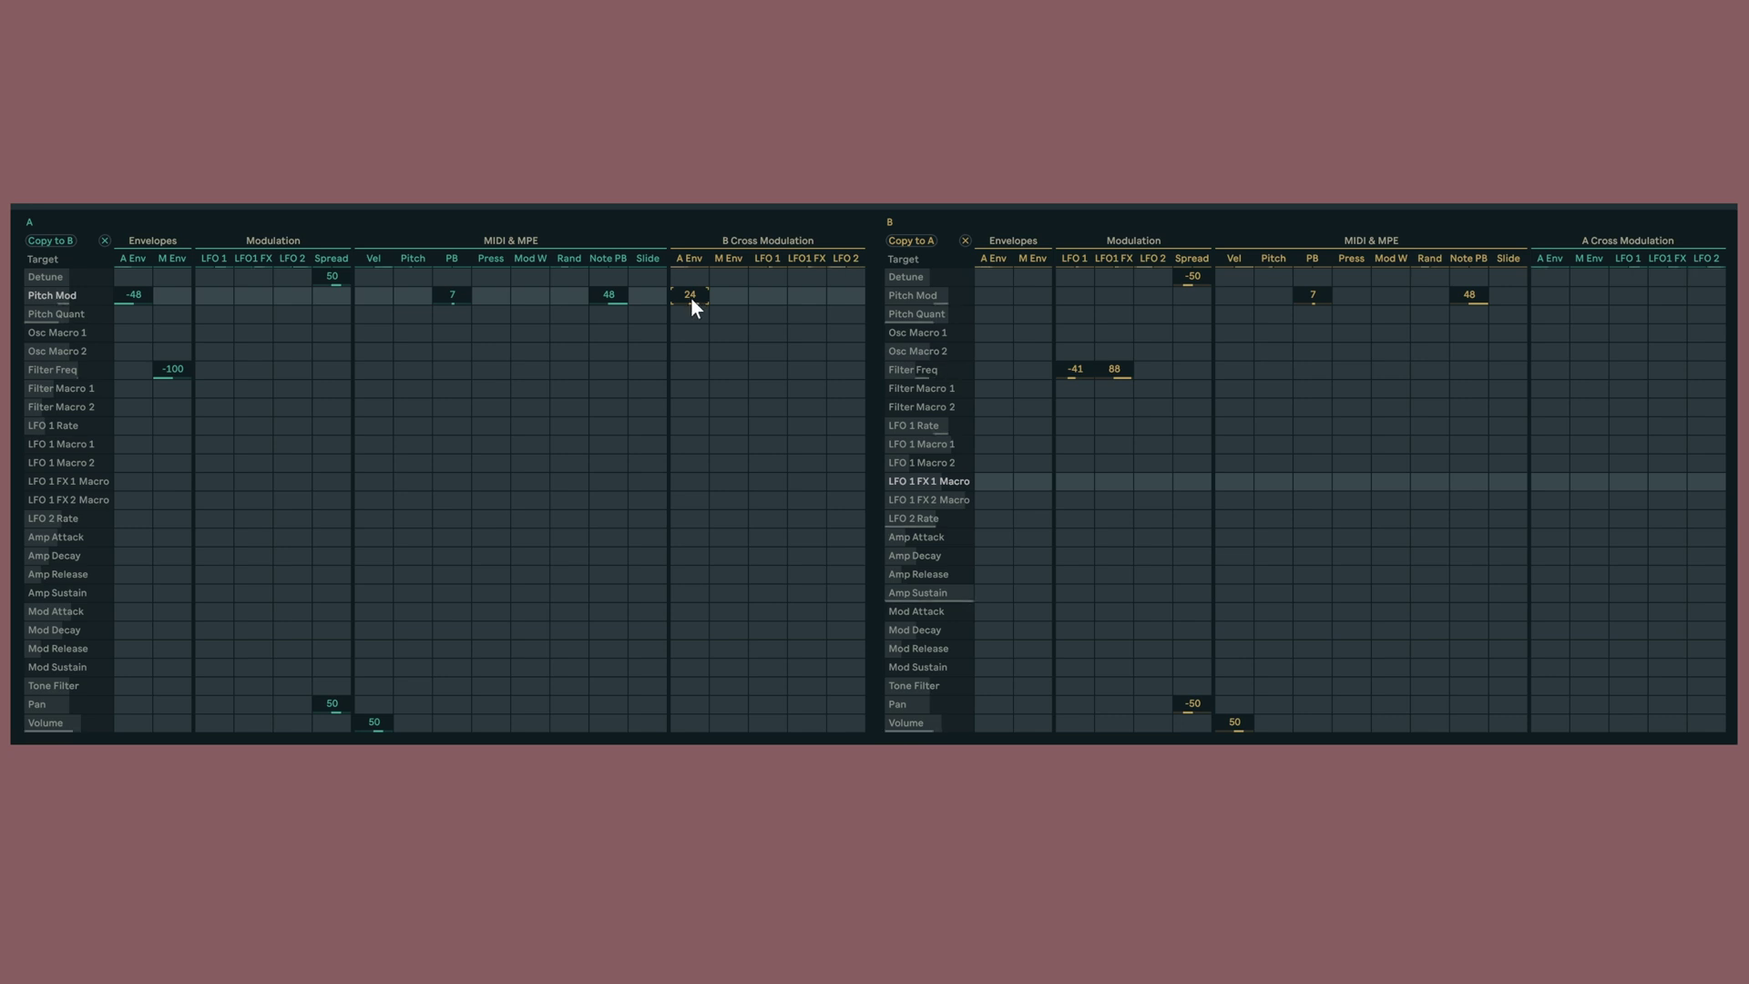
left_click_drag(690, 277, 691, 277)
key("Delete")
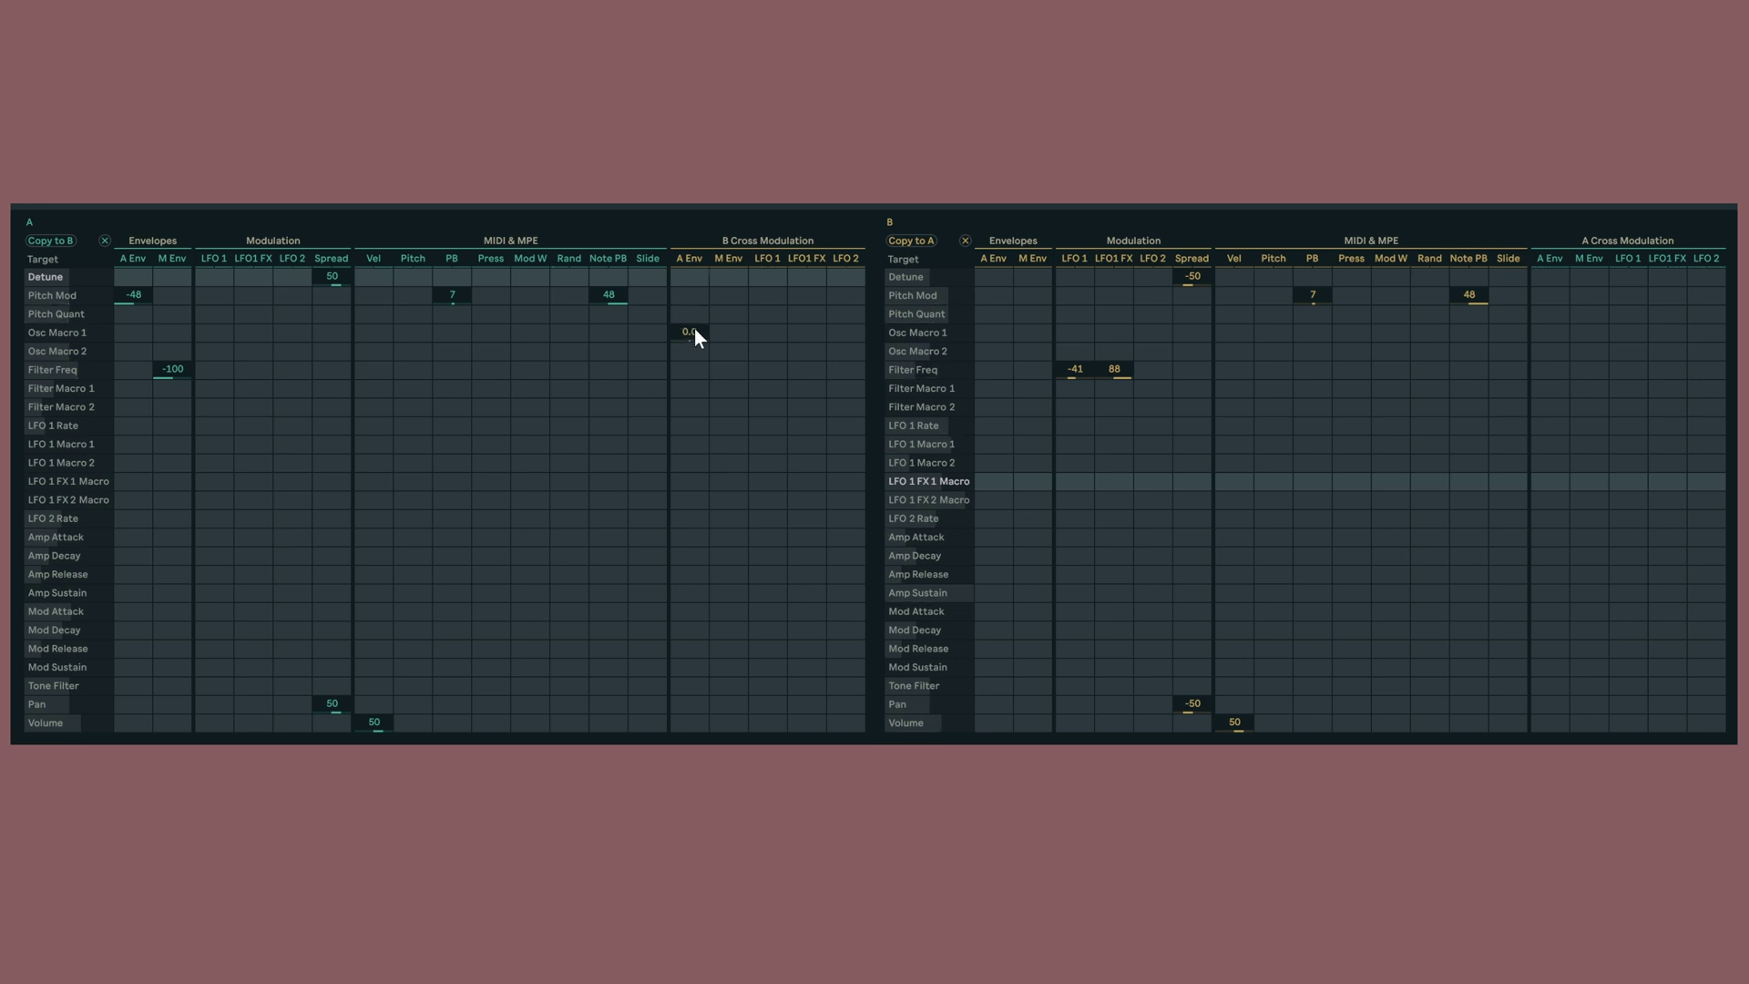
left_click_drag(696, 366, 696, 366)
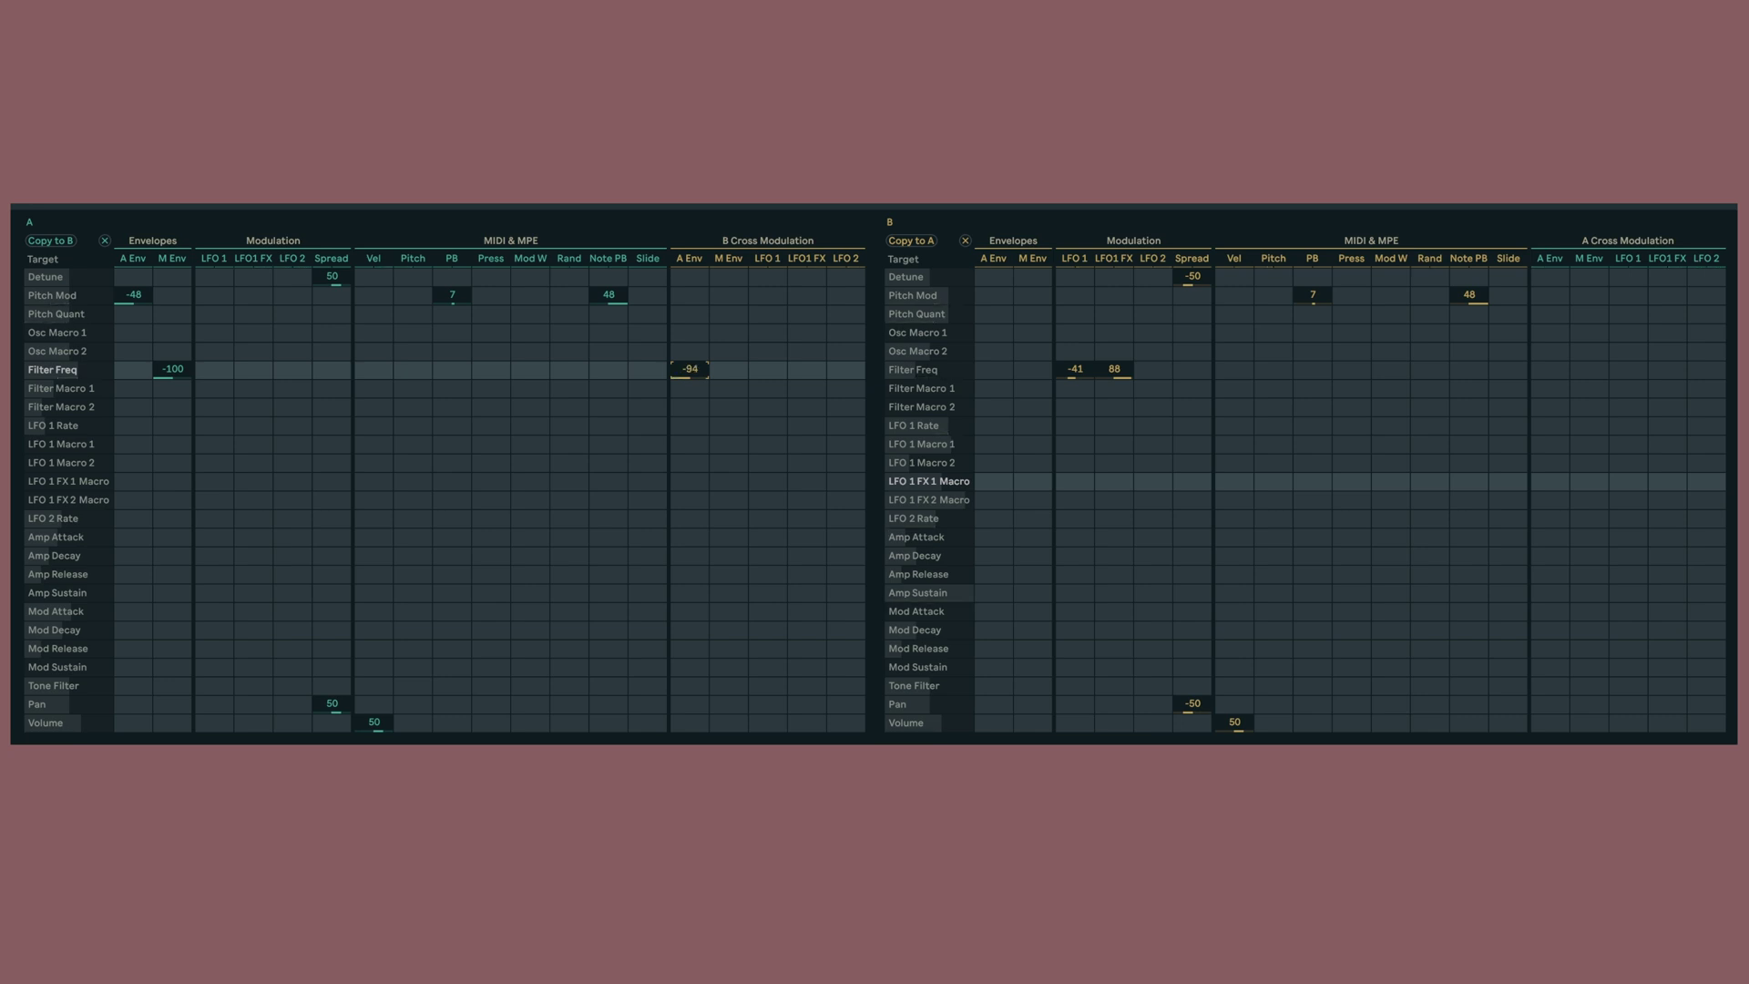
double_click(694, 364)
Step: Cross-modulate engine A's Filter Freq by -38 from B's LFO 1 FX, and engine B's Mod Release by 100 from A's LFO 1 FX
left_click_drag(729, 370, 807, 370)
double_click(729, 369)
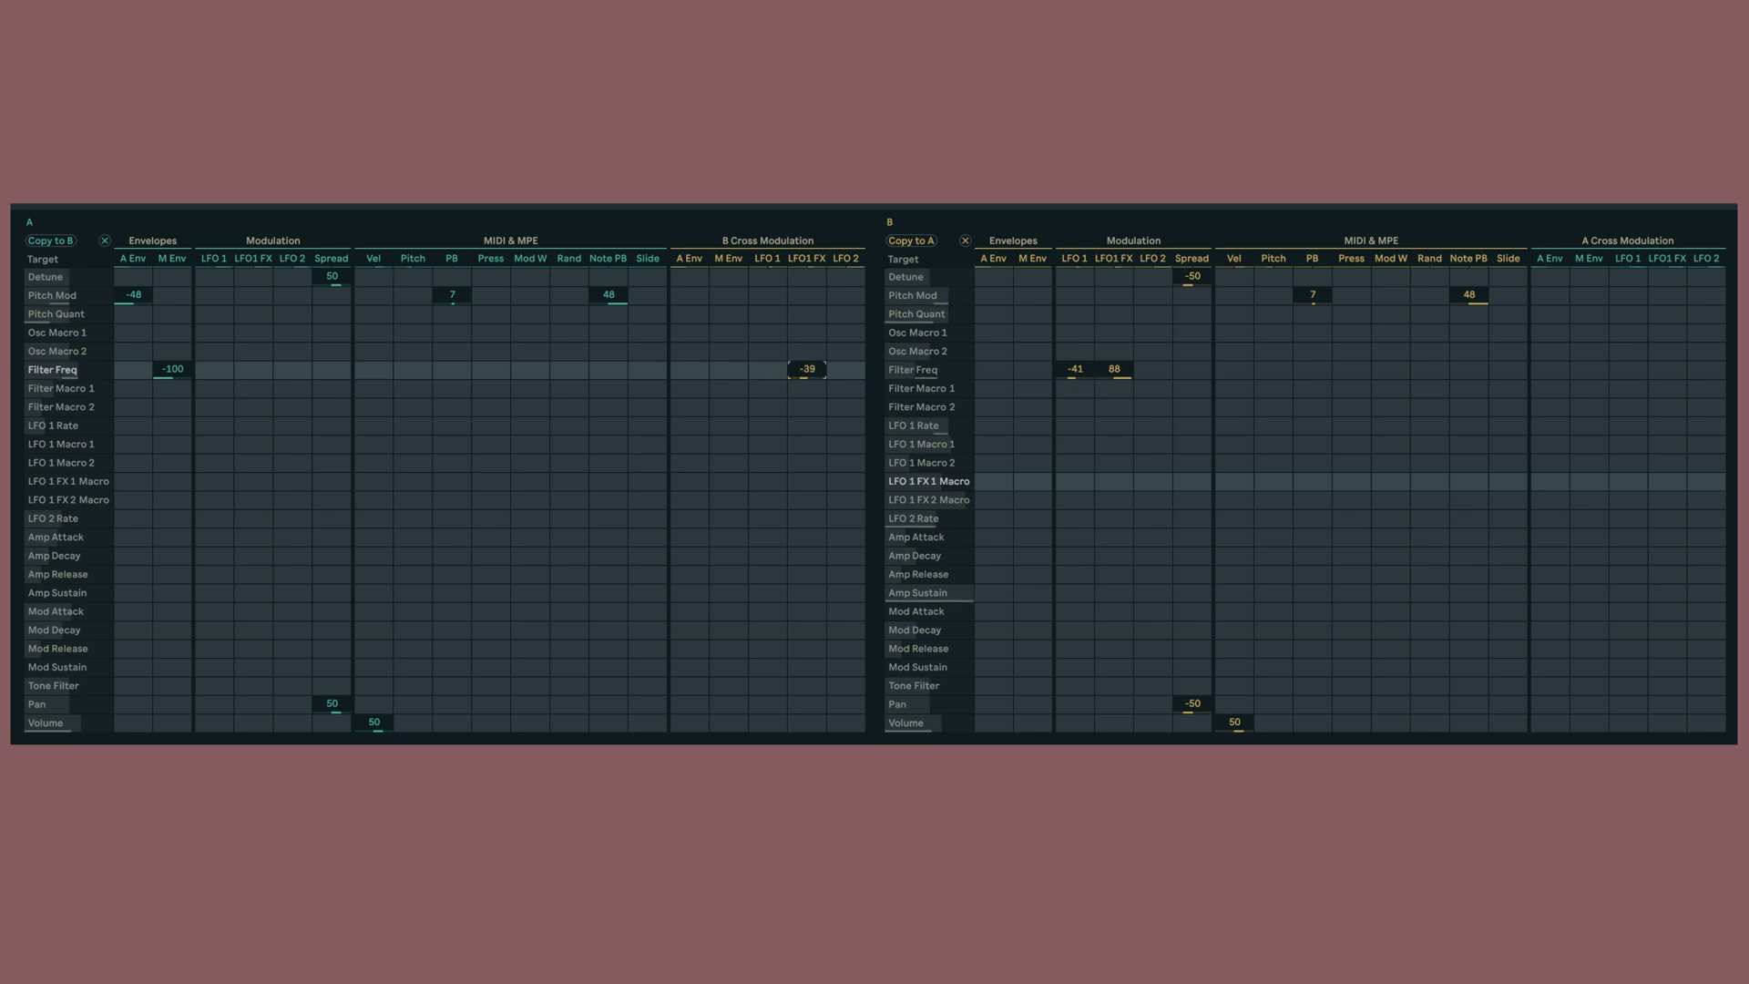
left_click_drag(807, 370, 807, 370)
left_click_drag(808, 370, 807, 370)
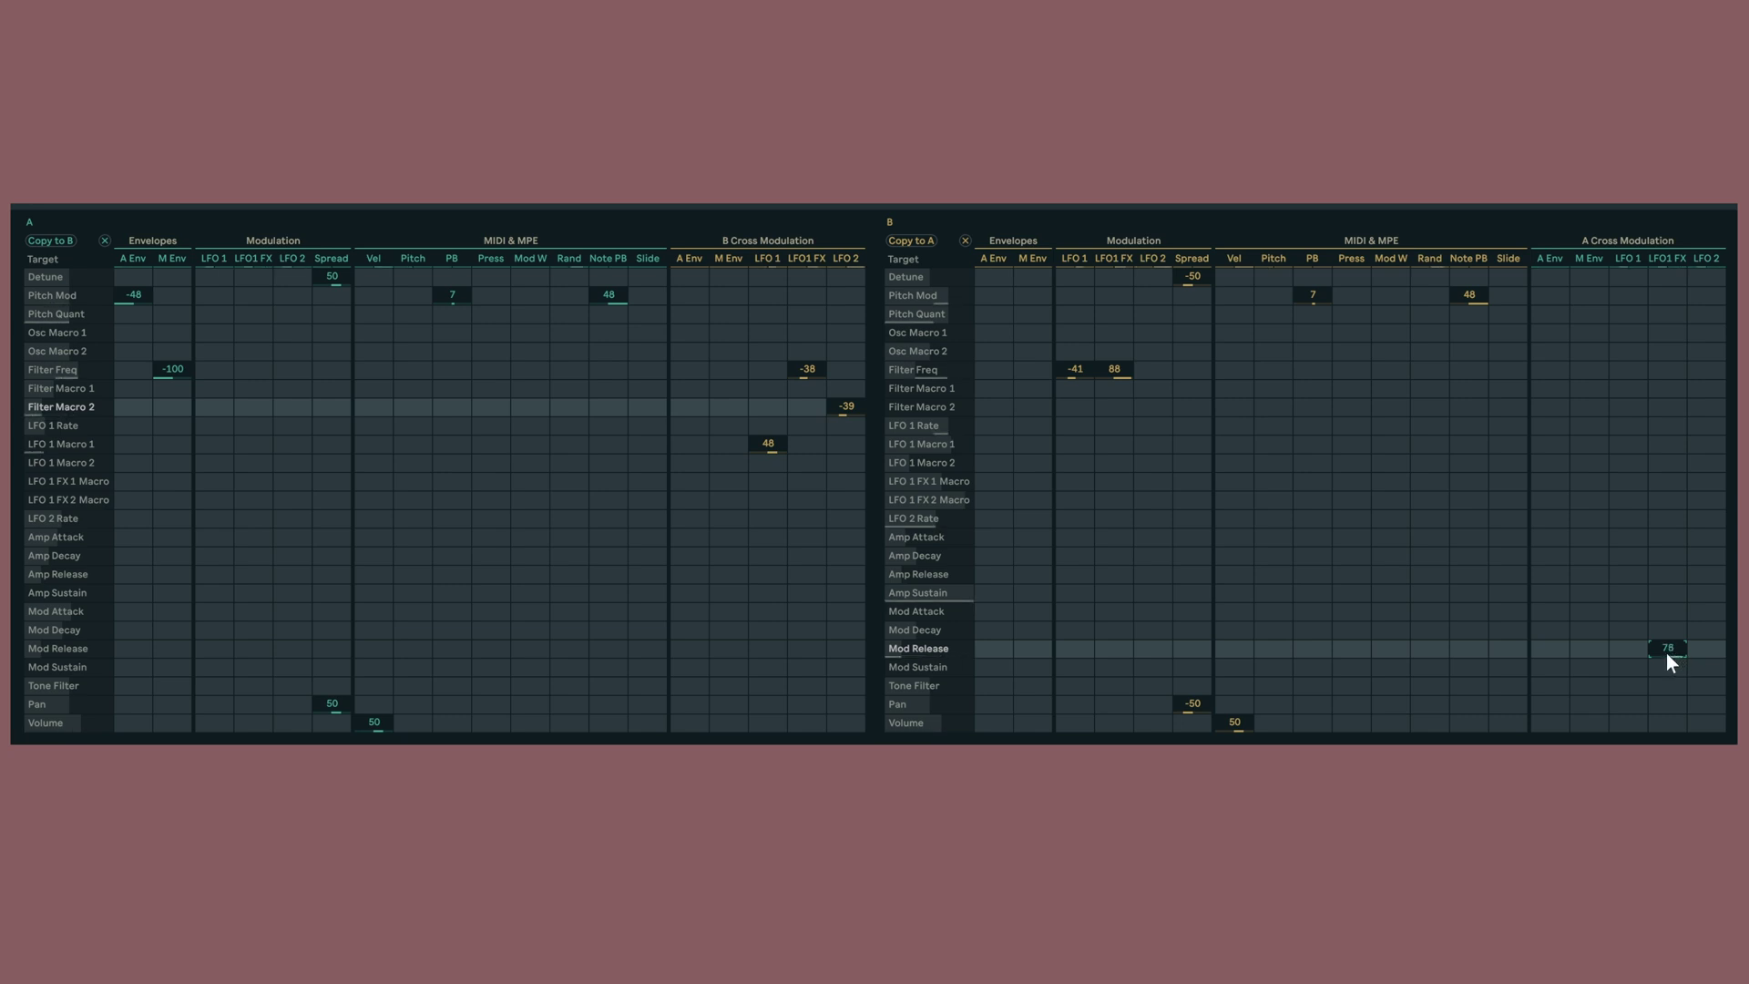
mouse_move(1667, 648)
left_mouse_down()
mouse_move(1667, 784)
mouse_move(1667, 657)
left_mouse_up()
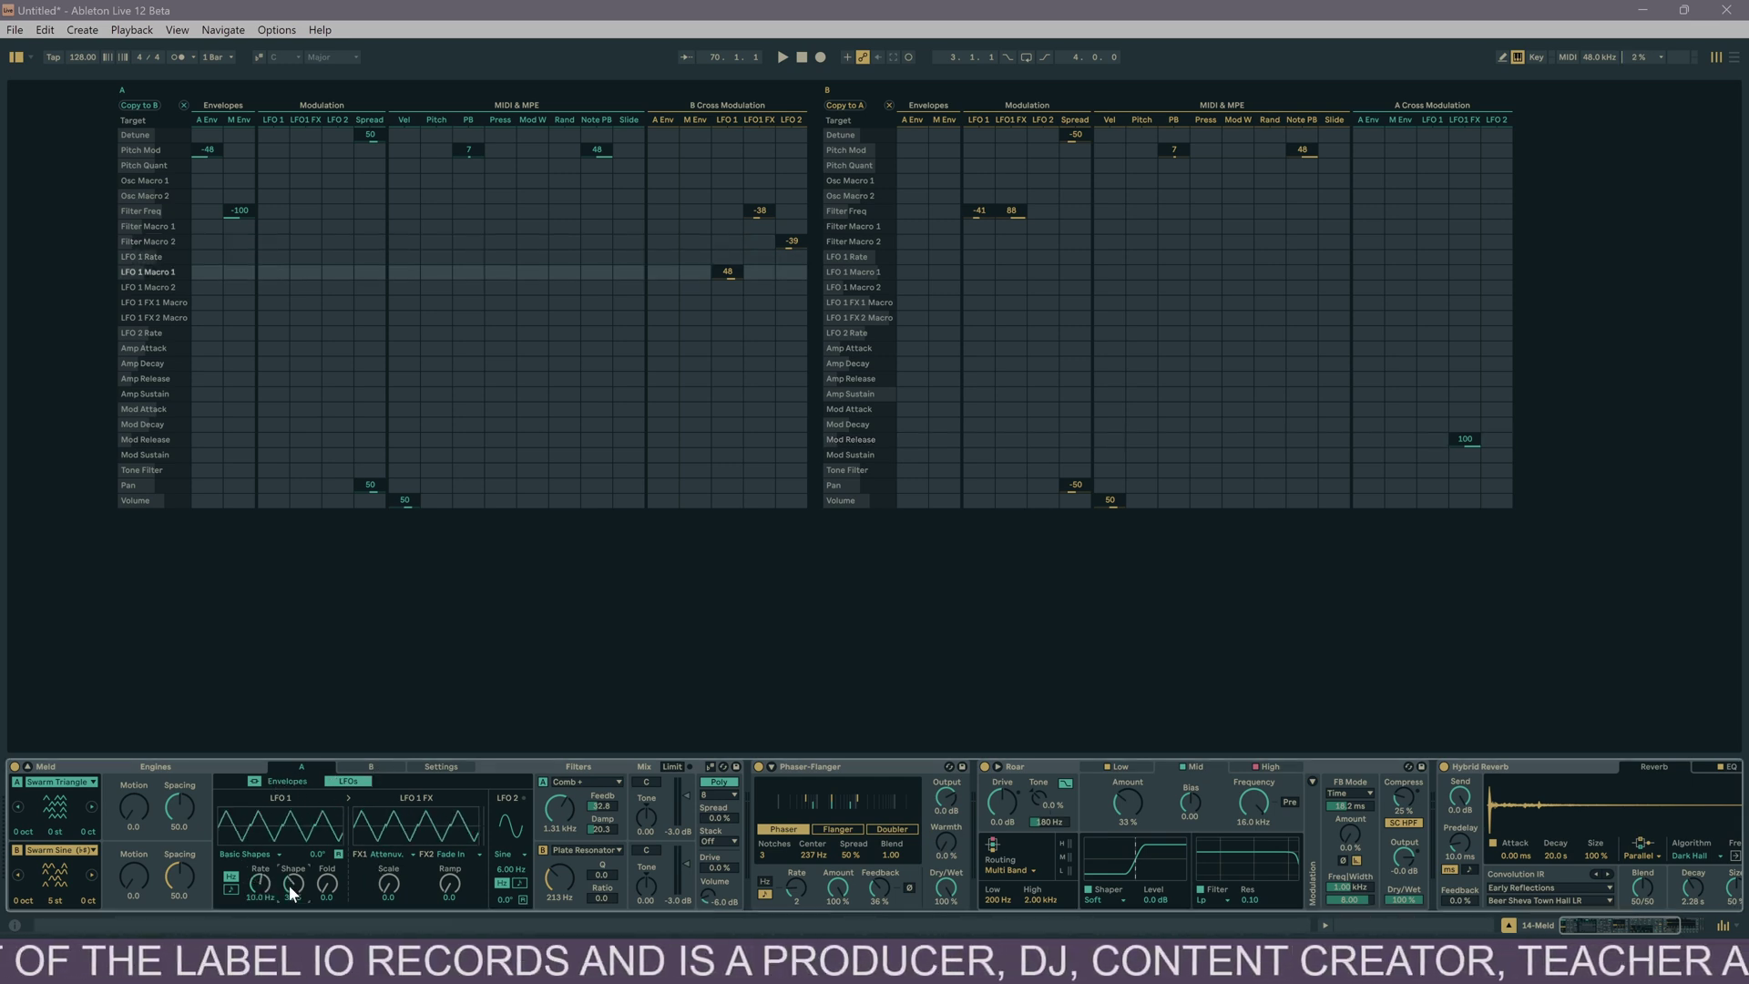
Step: Set engine A's LFO 1 to Shape 36.5 and Fold 56.3, and tempo-sync both LFOs with LFO 2 at rate 8
left_click_drag(292, 884, 326, 856)
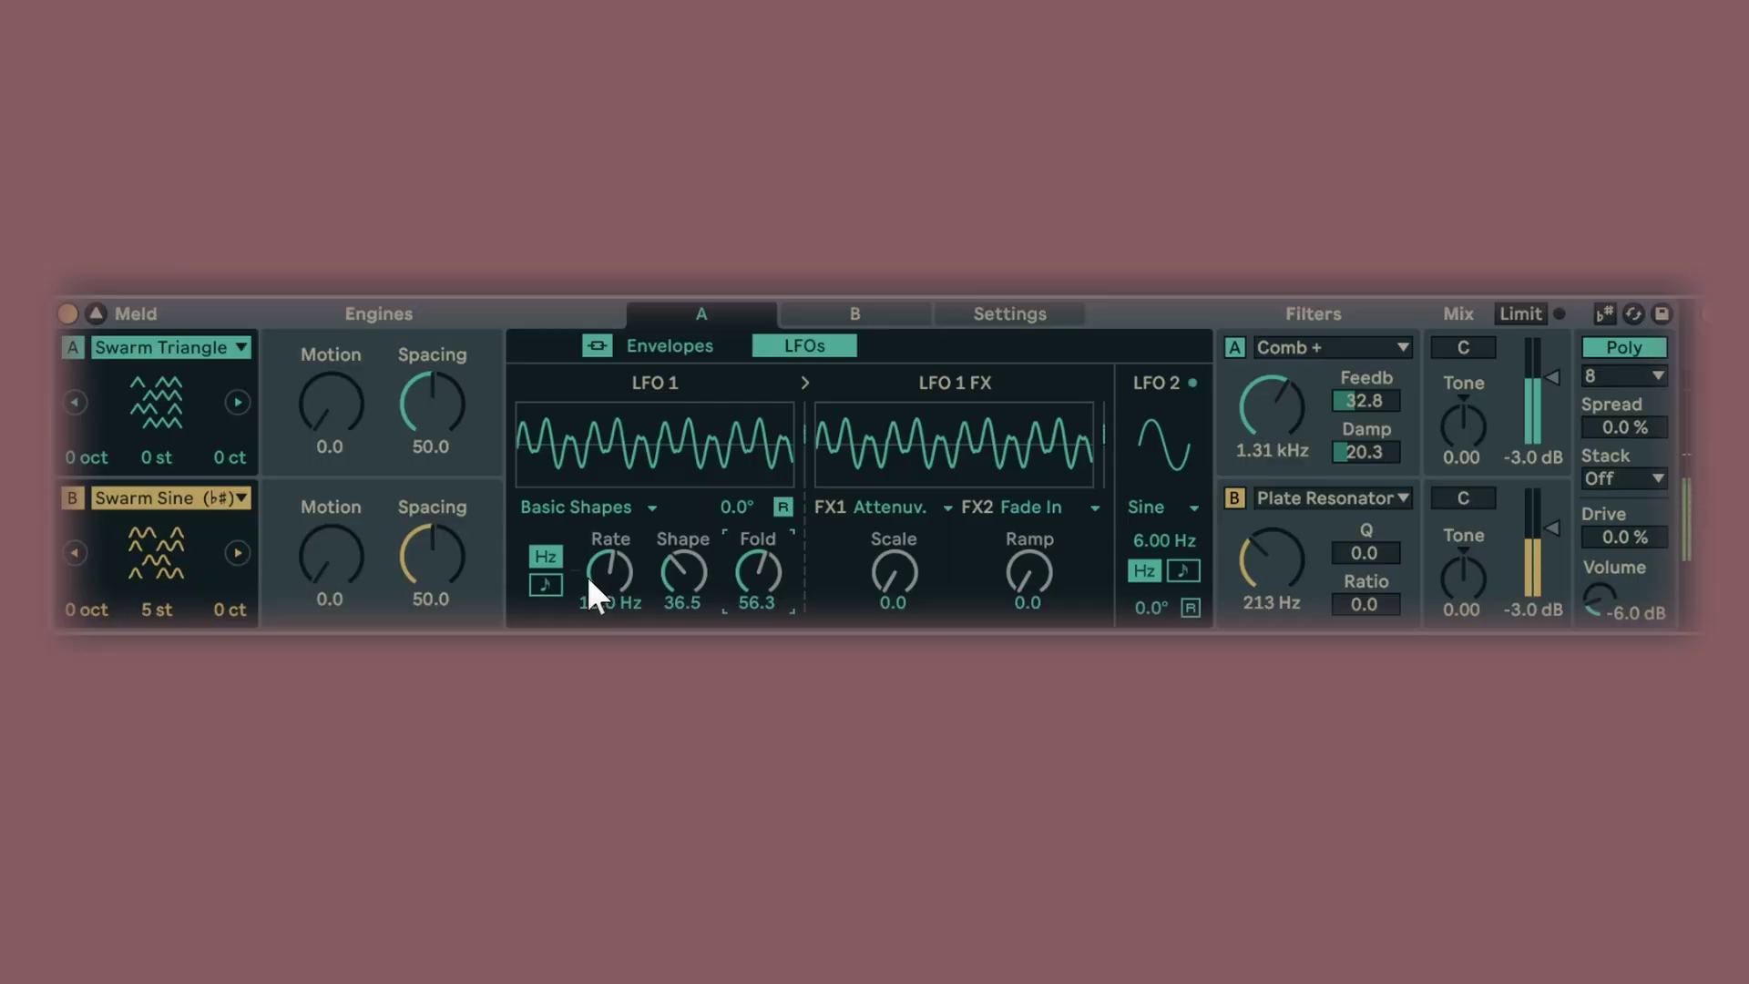
left_click(544, 584)
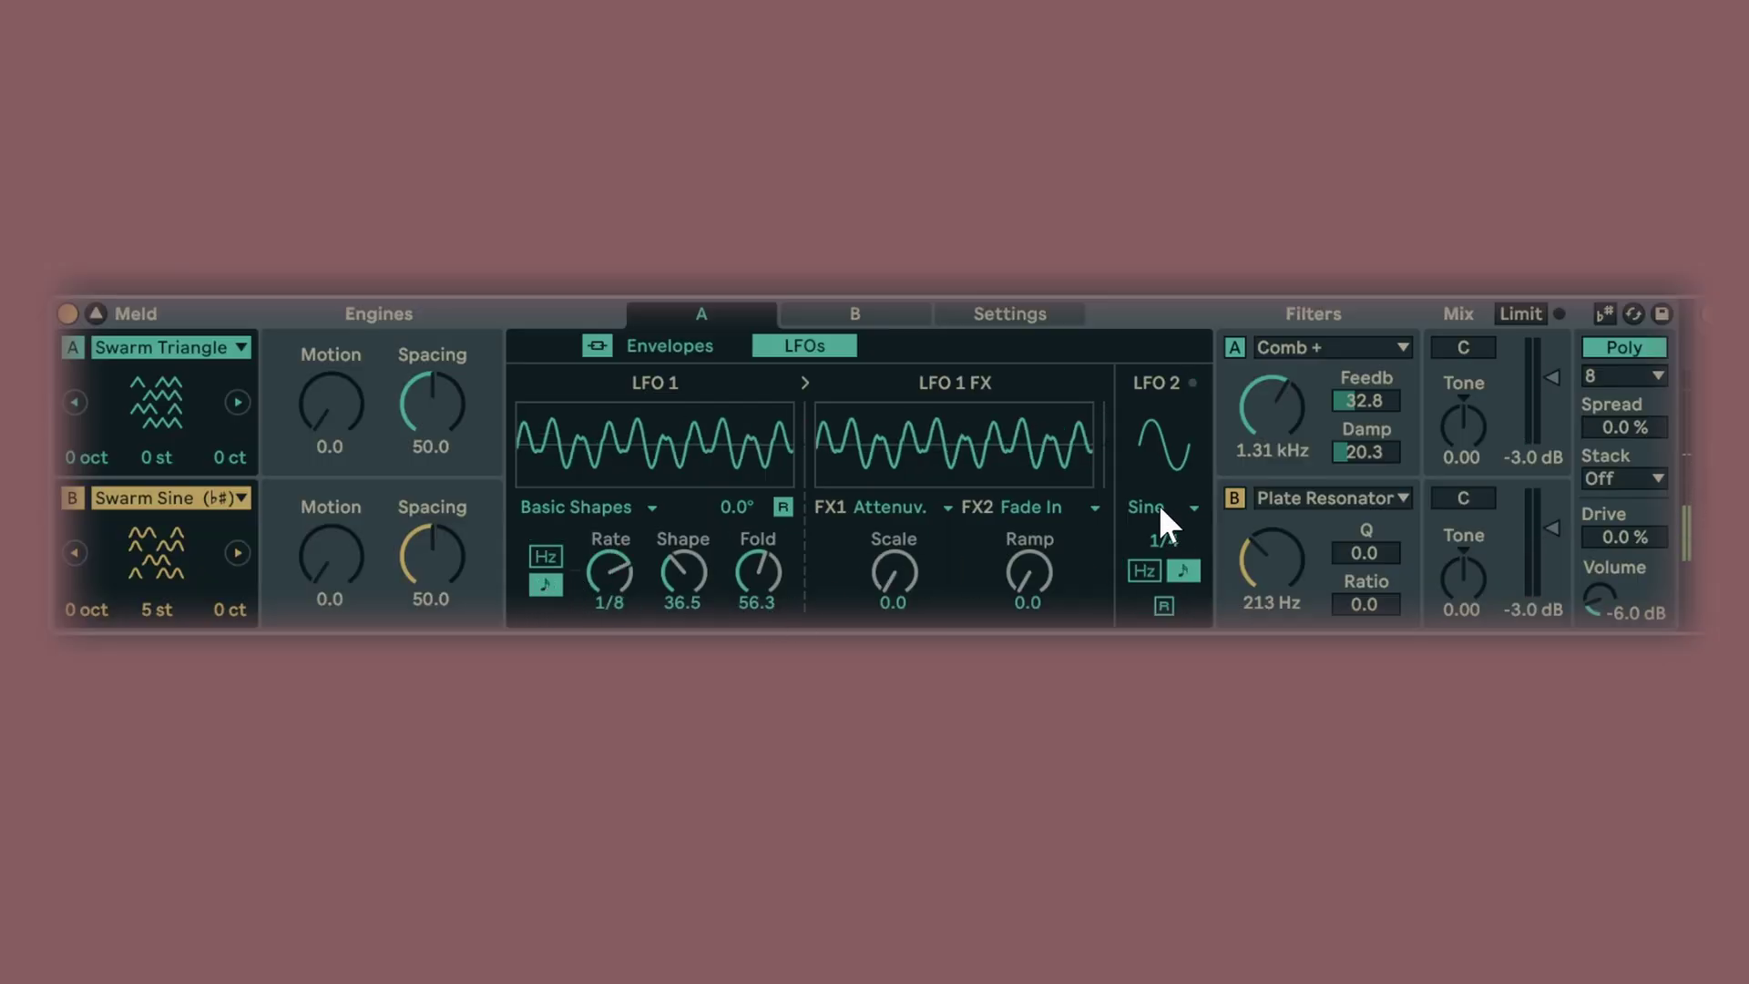
mouse_move(1166, 540)
left_mouse_down()
mouse_move(1166, 592)
mouse_move(1166, 510)
left_mouse_up()
left_click(1175, 503)
left_click(1178, 508)
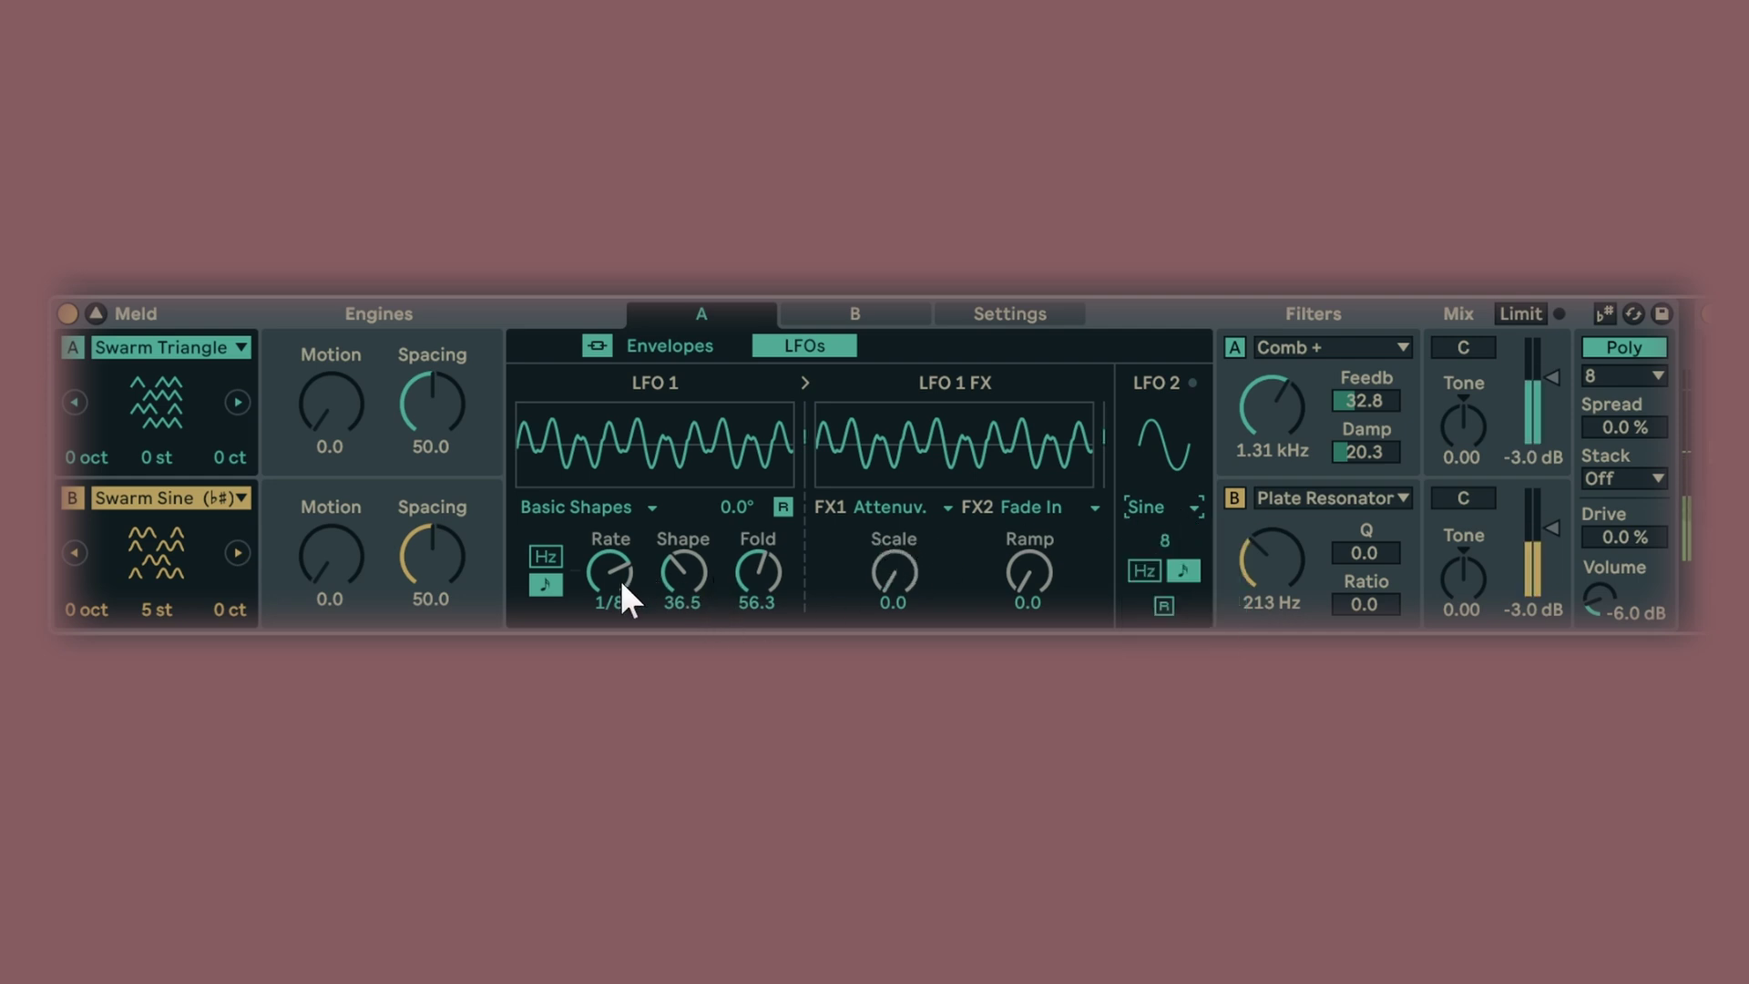
Step: Set engine A's LFO 1 to Rate 3, Shape 56.3 and Fold 100, and its effects to Scale 18.3 and Ramp 59.5
left_click_drag(620, 576, 620, 501)
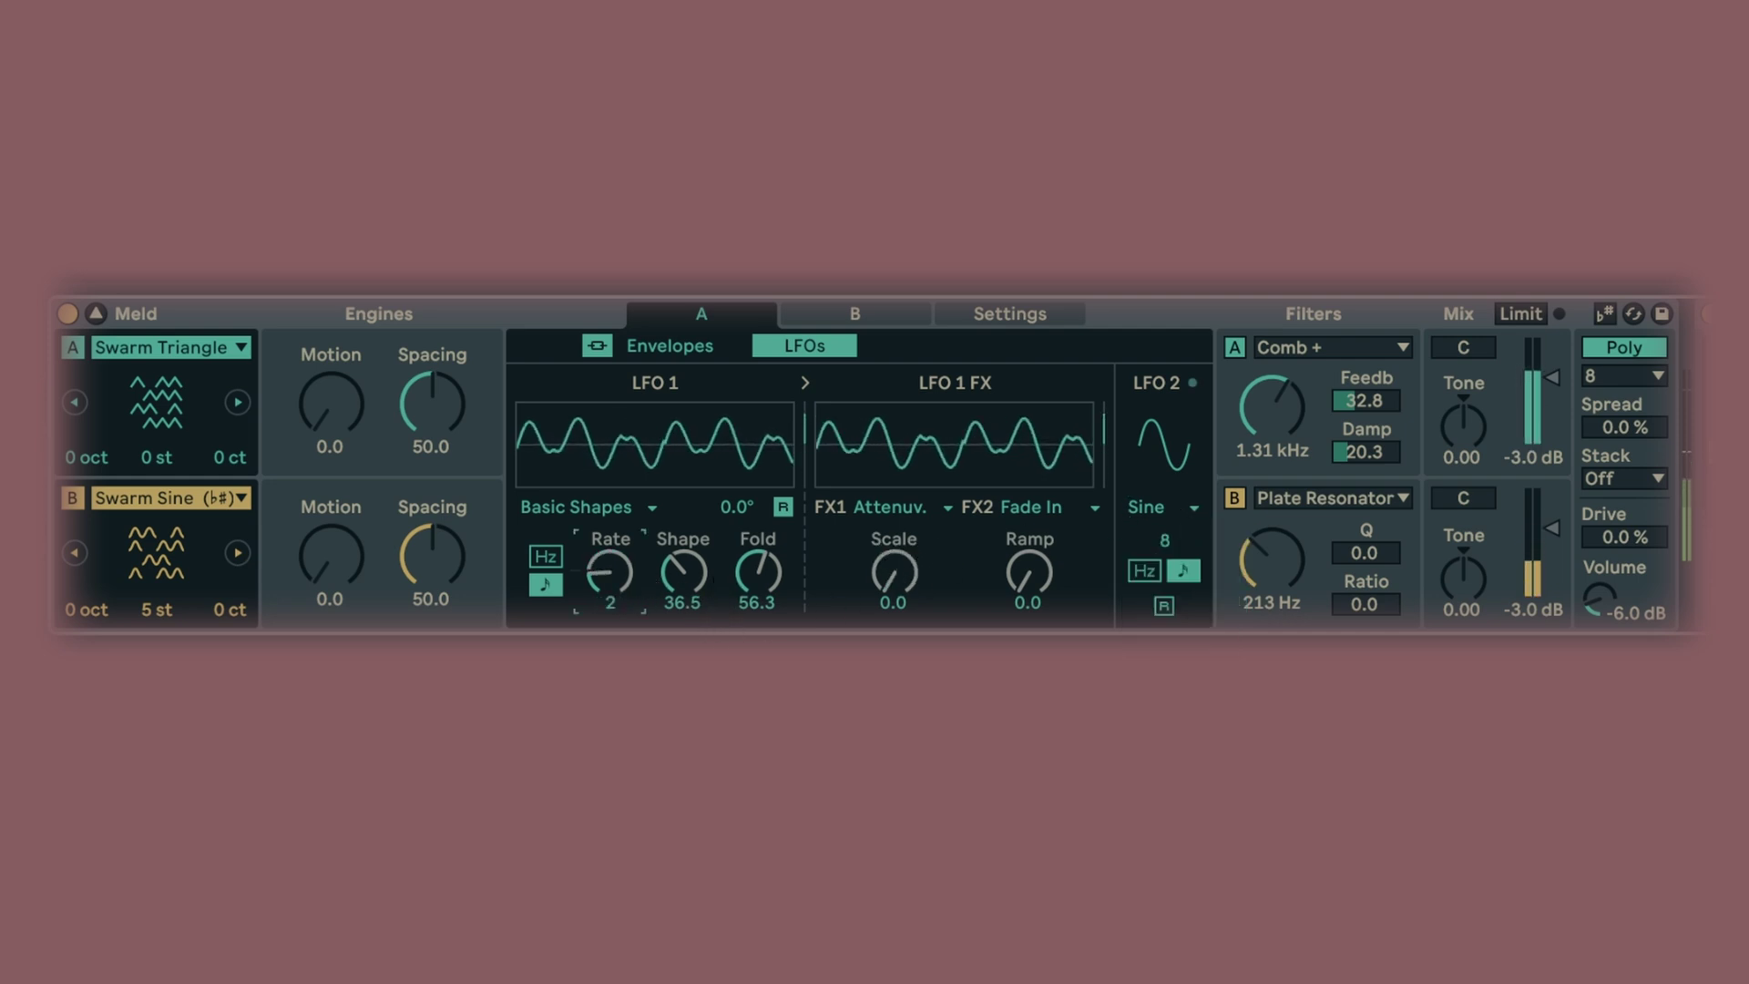
left_click_drag(622, 588, 734, 539)
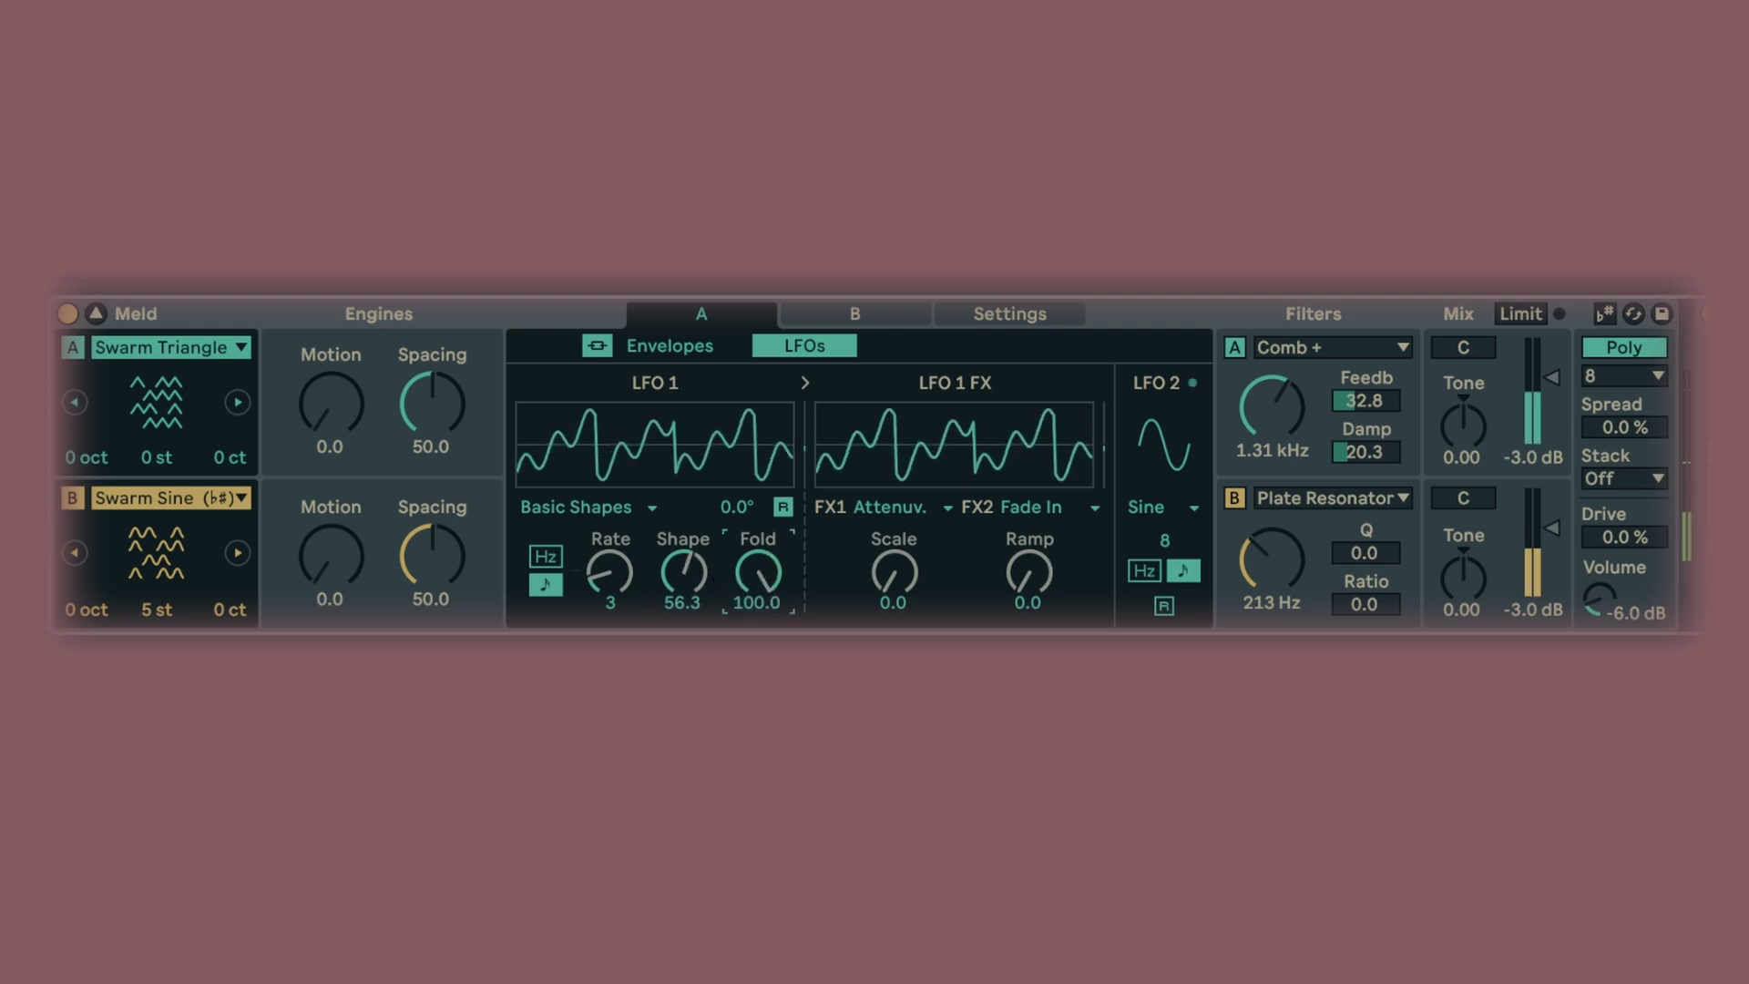
mouse_move(1029, 583)
left_mouse_down()
mouse_move(1029, 560)
mouse_move(1033, 594)
left_mouse_up()
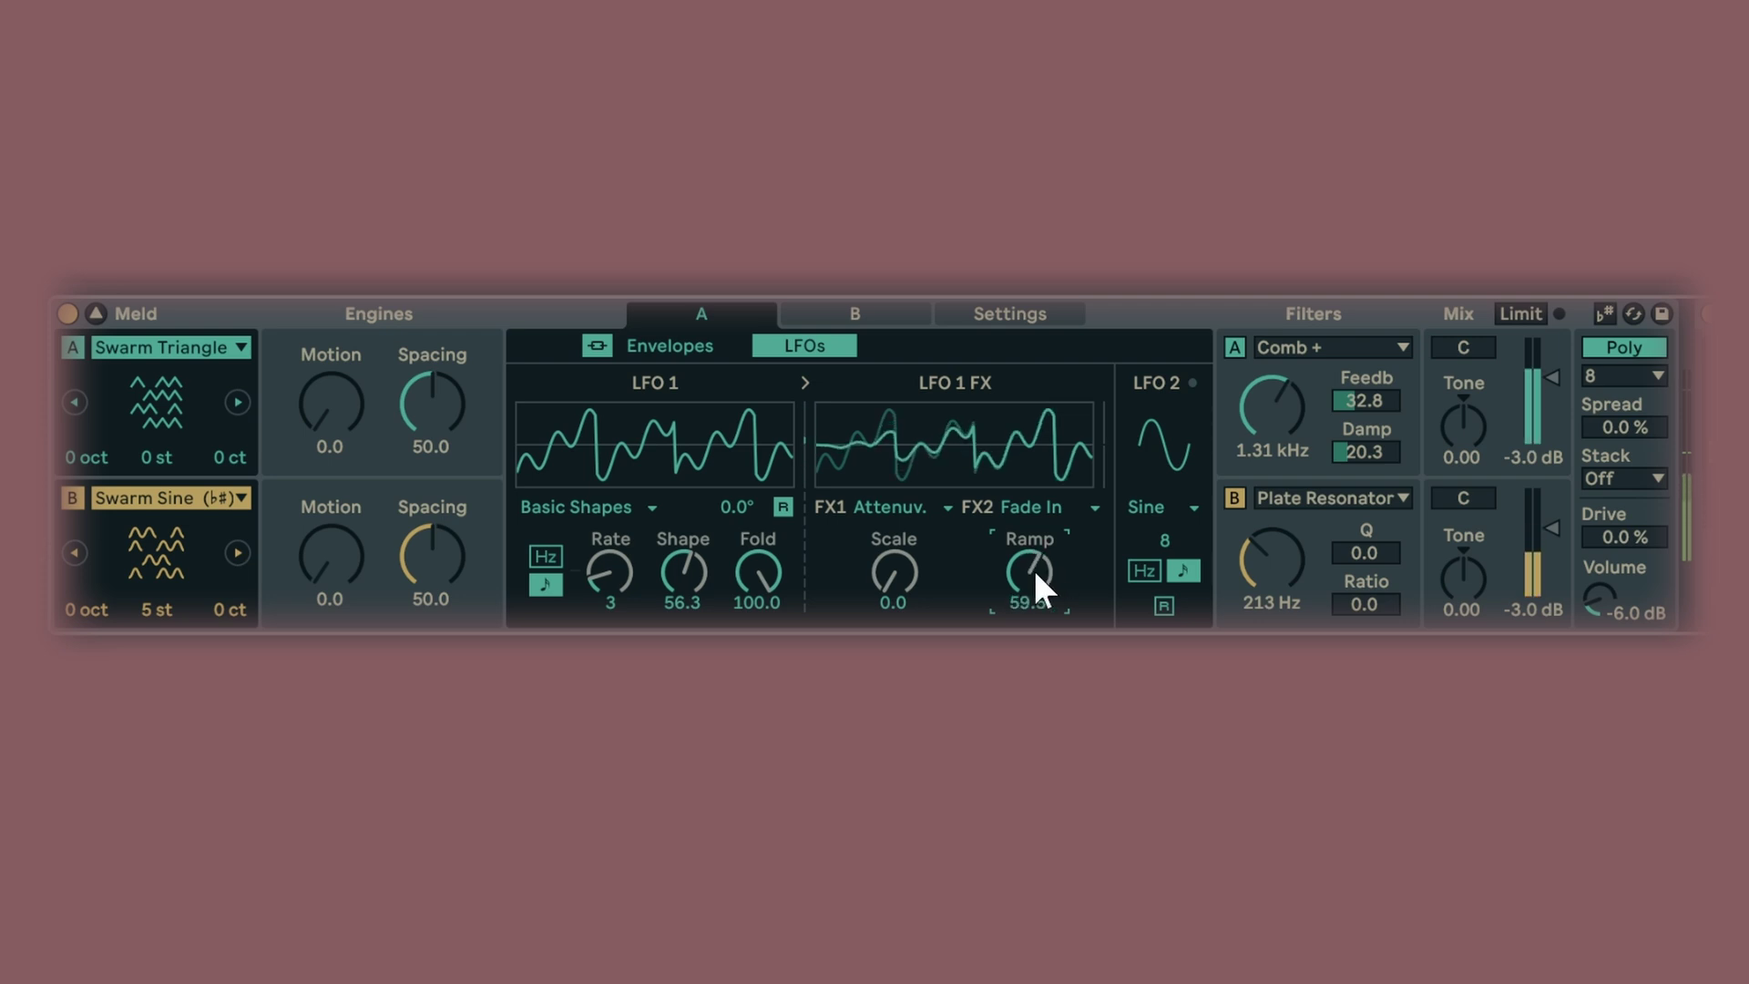
left_click_drag(894, 583, 893, 574)
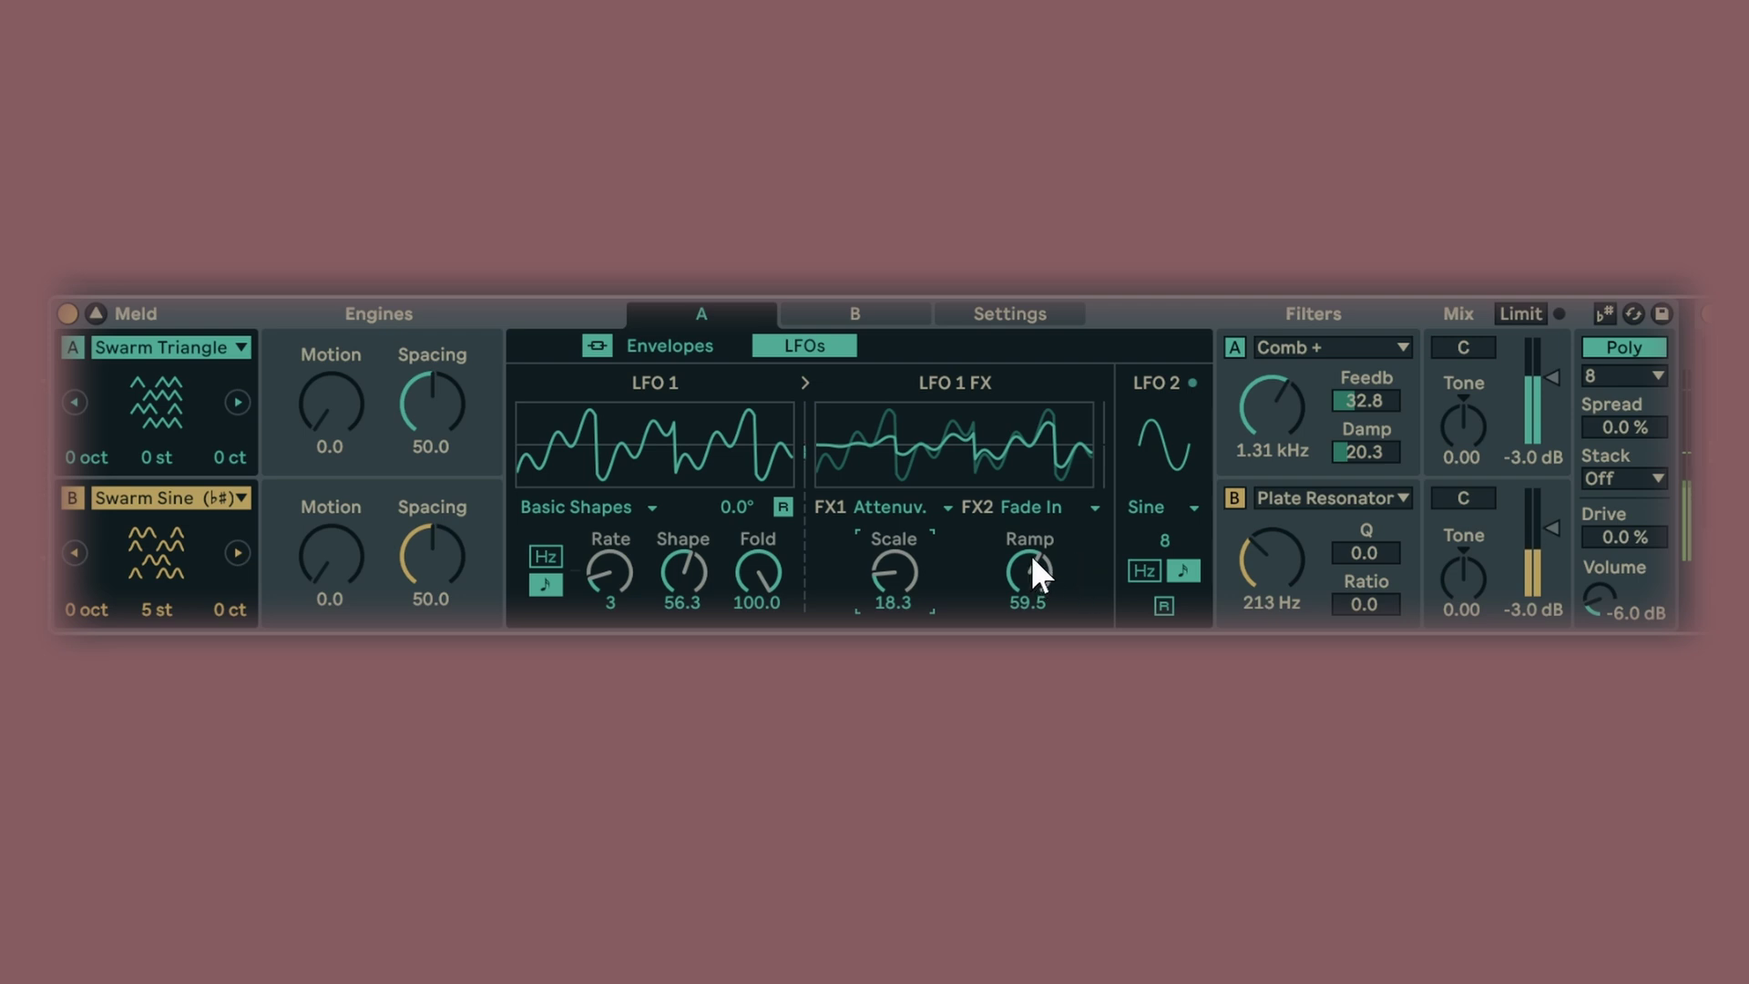
Step: Change engine A's LFO 1 FX1 to Comparator with Threshold 42.9, and set the FX2 Ramp to 68.3
left_click(885, 504)
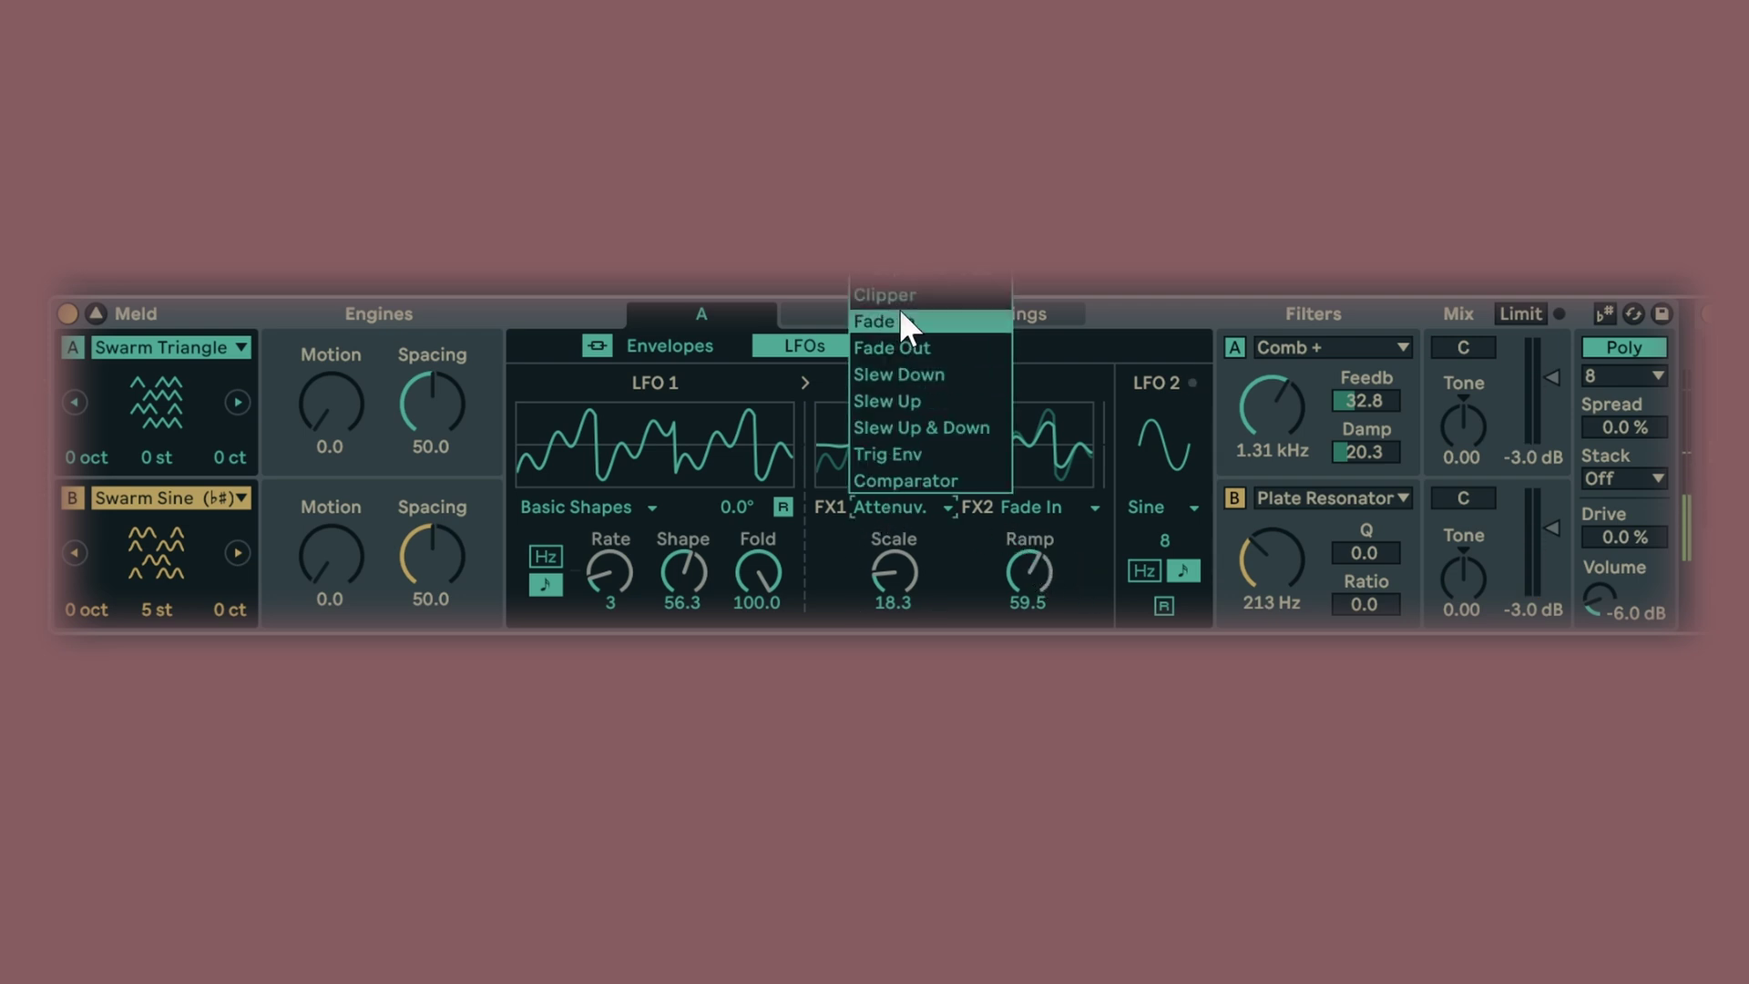
left_click(891, 468)
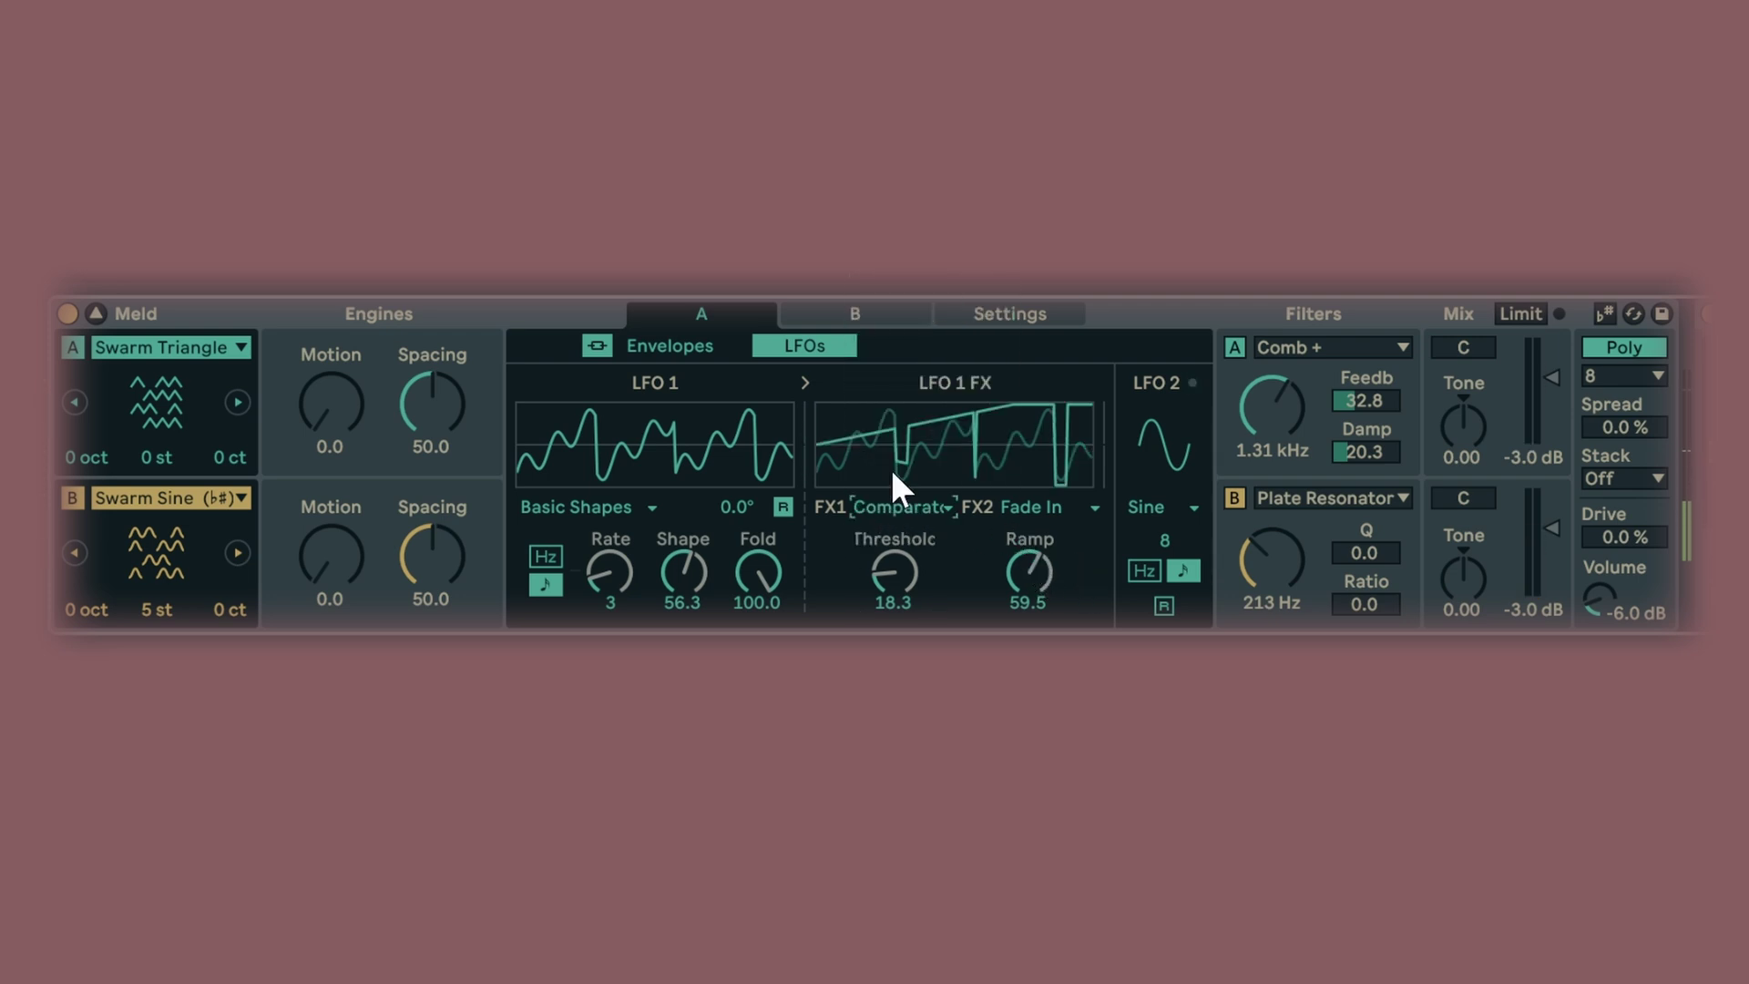
left_click_drag(905, 531, 906, 492)
mouse_move(1032, 570)
left_mouse_down()
mouse_move(1032, 603)
mouse_move(1032, 575)
left_mouse_up()
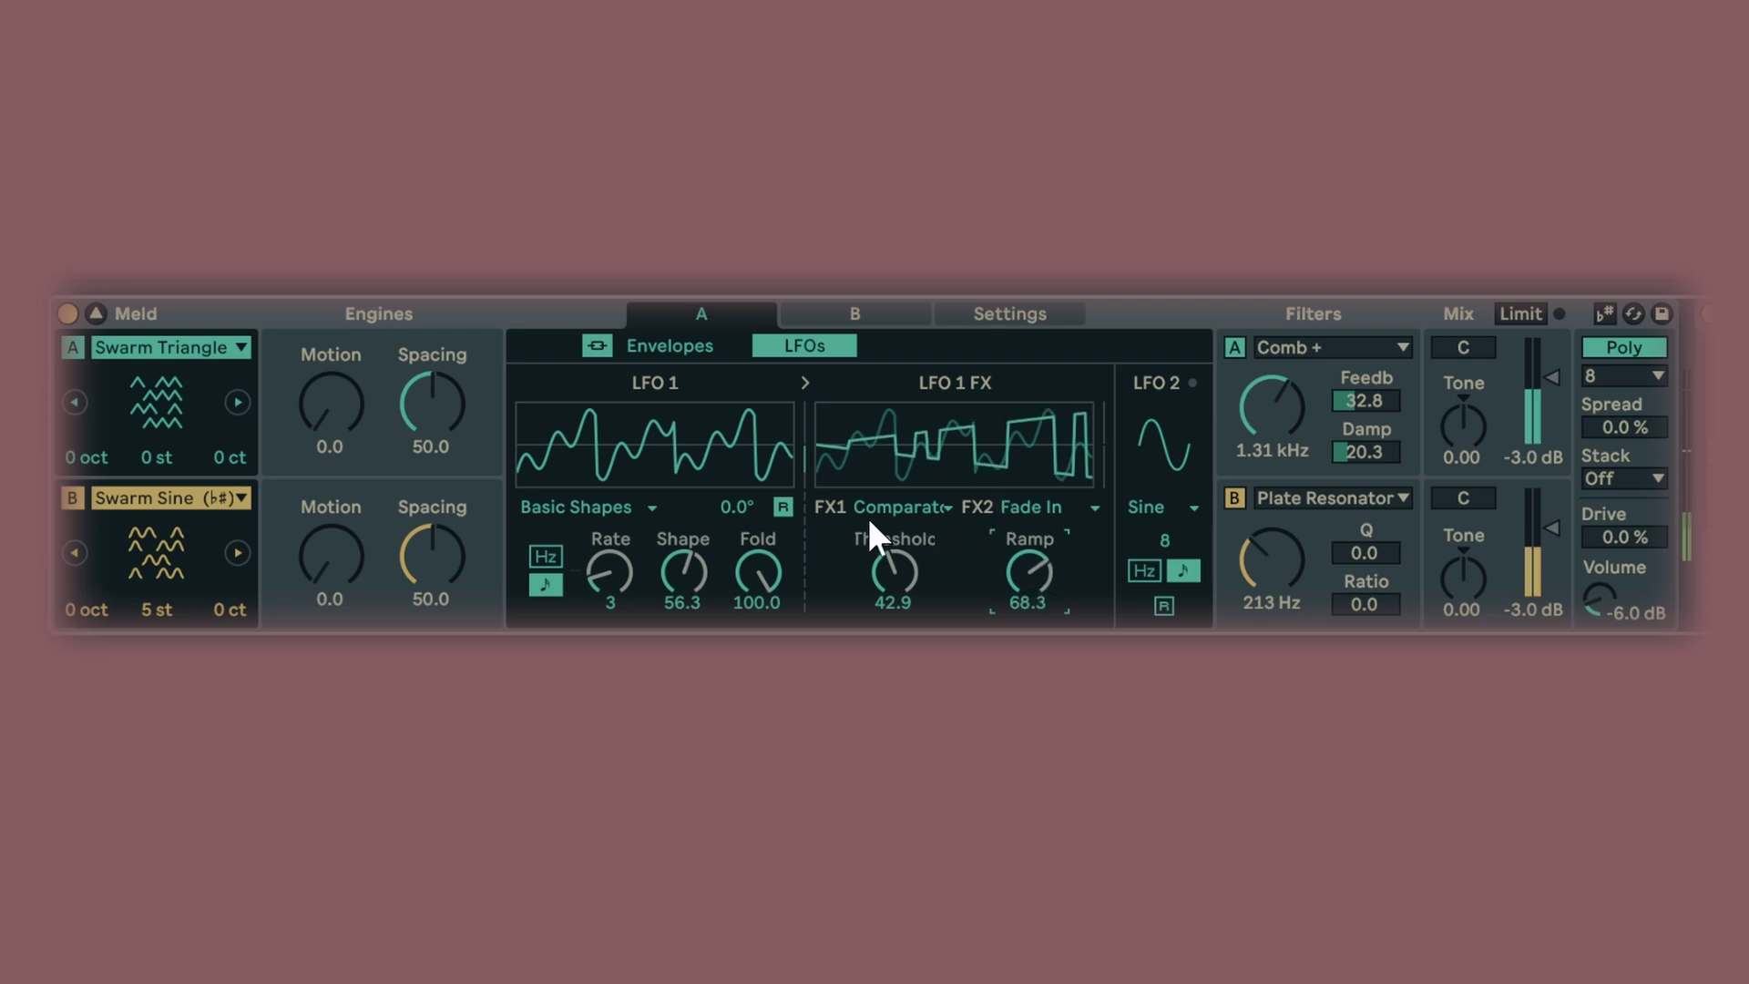
Step: Try Gate and settle on Fade Out for engine A's FX2 with Ramp 62.7, and set the Comparator Threshold to 72.2
left_click(1062, 503)
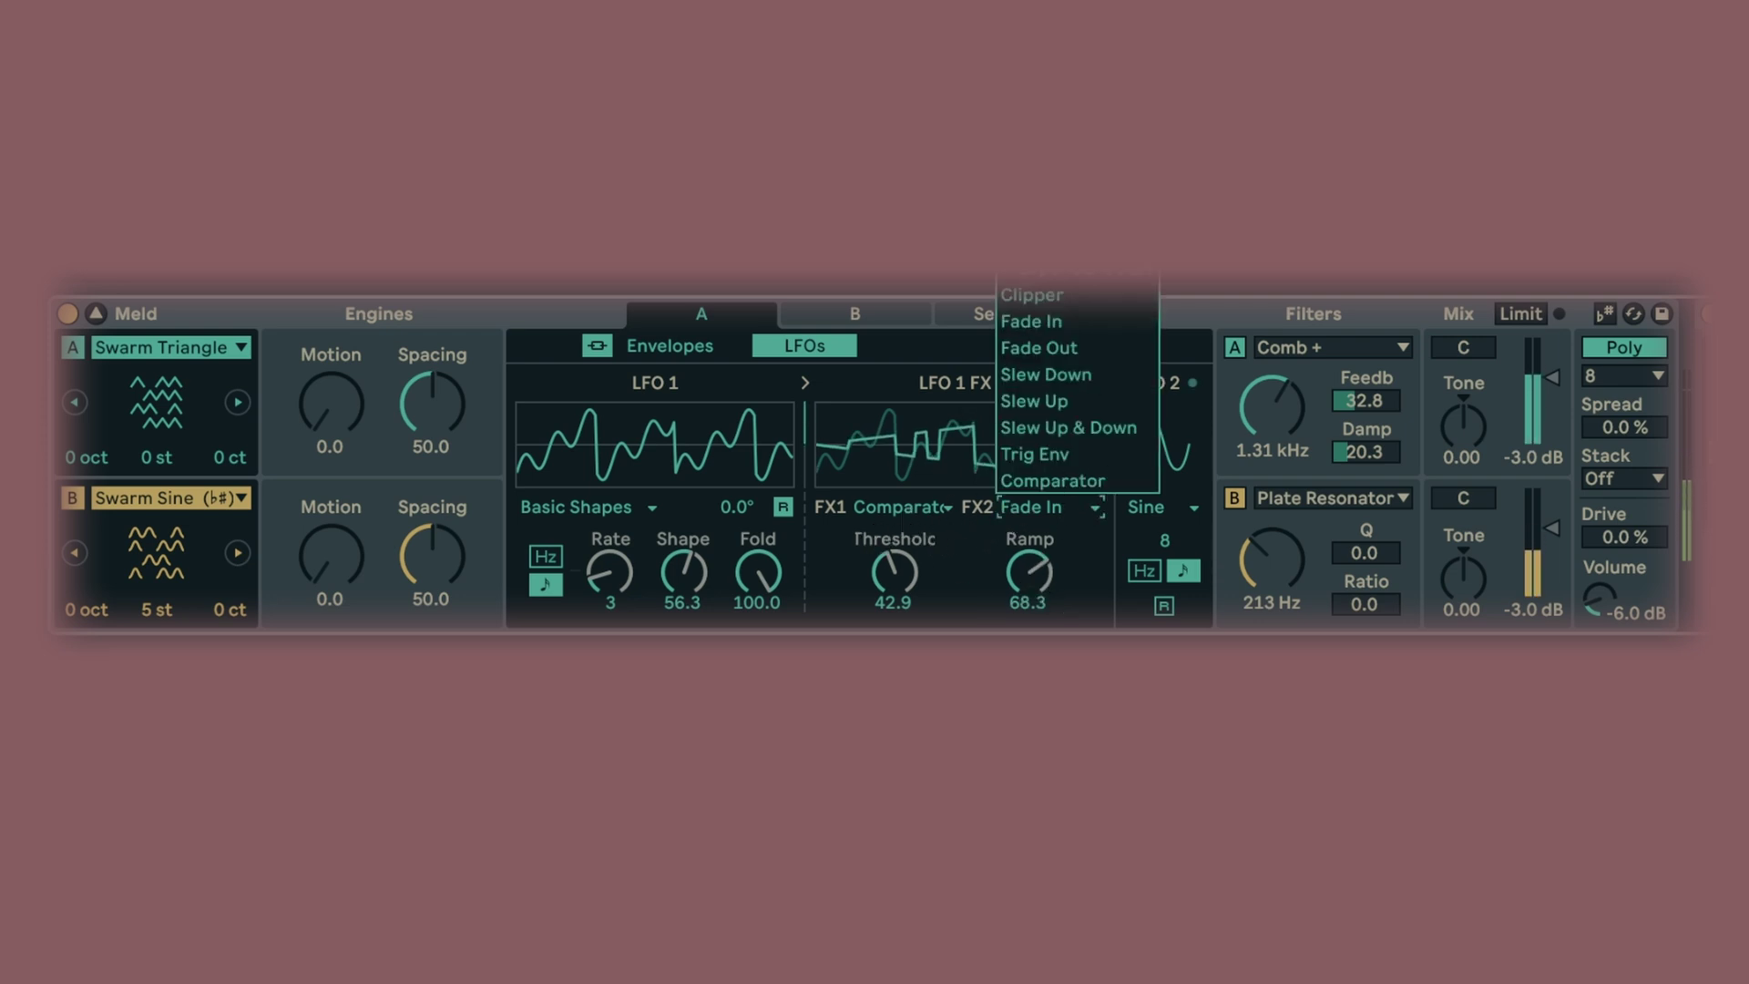
left_click(1029, 273)
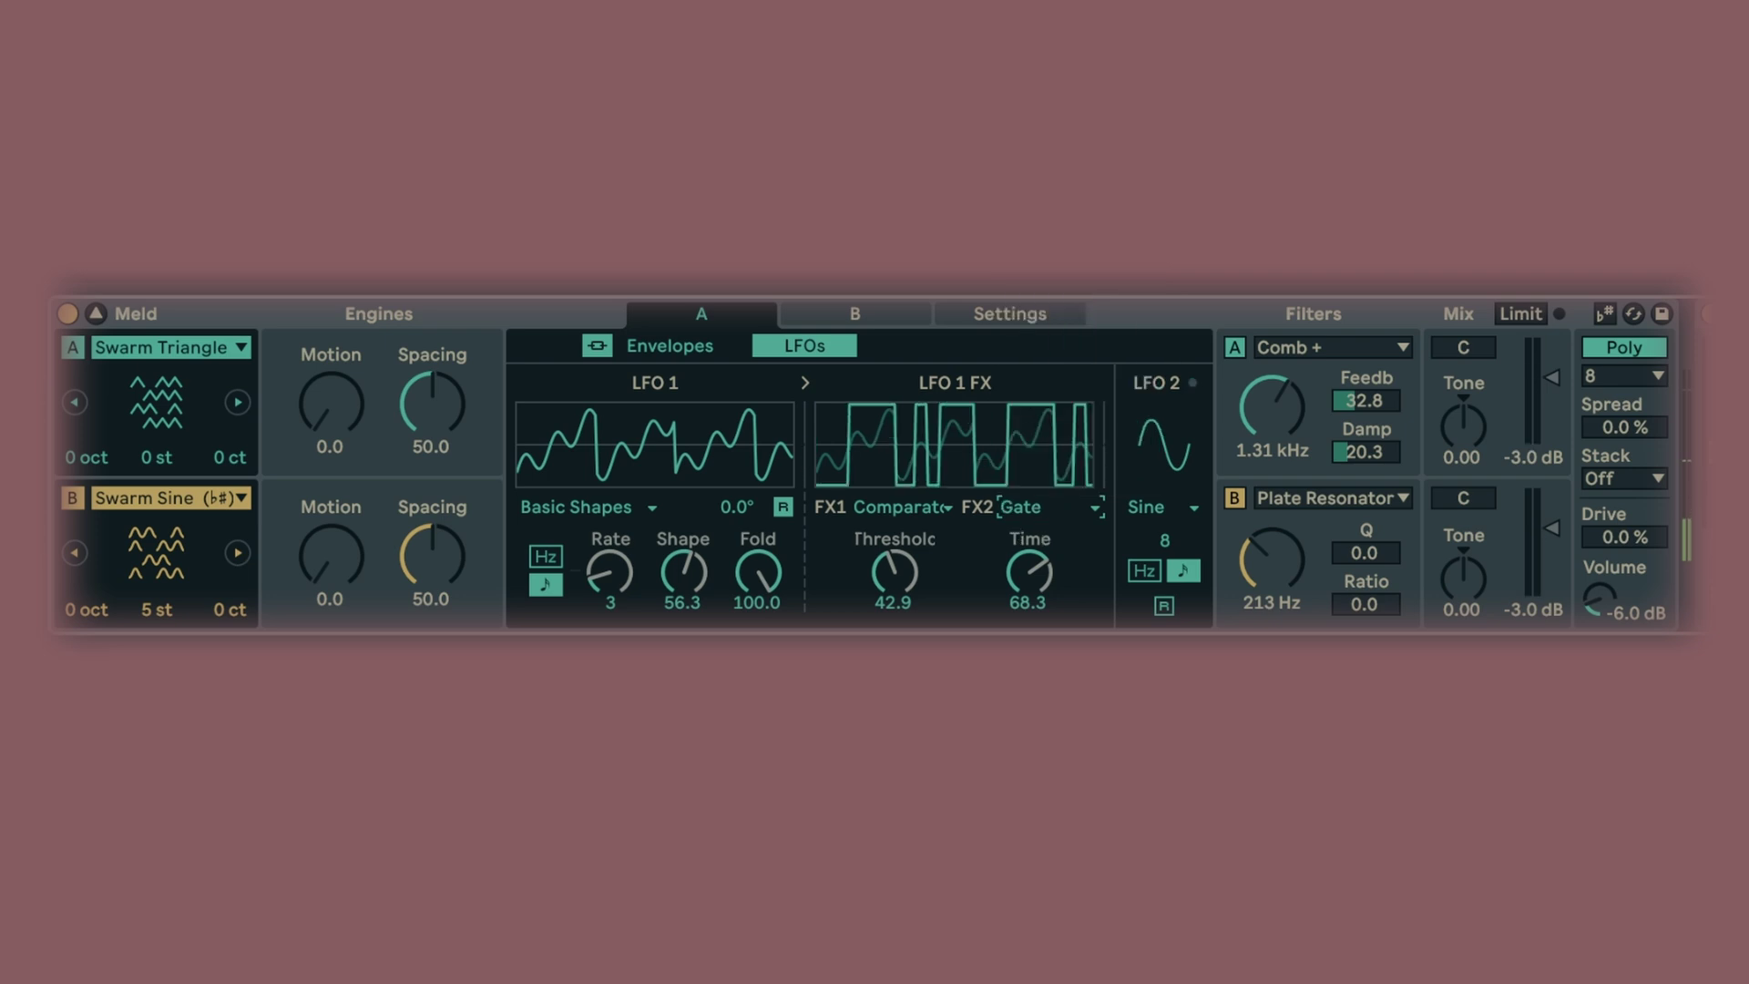
left_click(1055, 502)
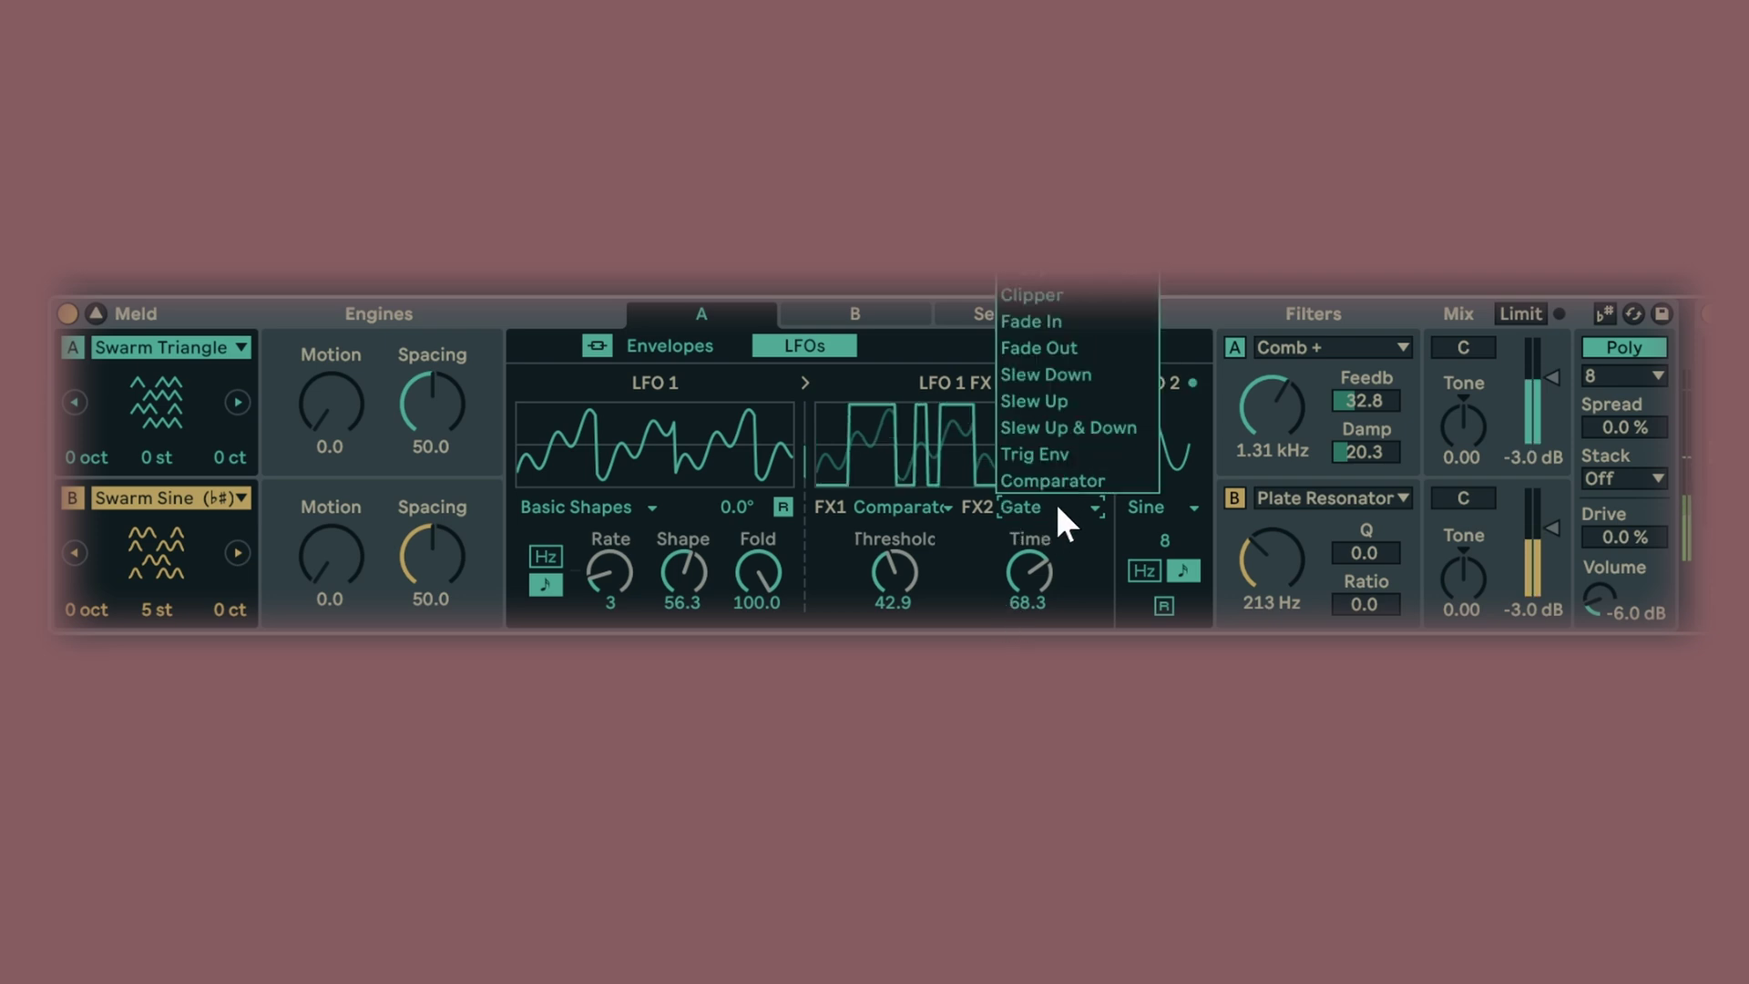
left_click(1068, 346)
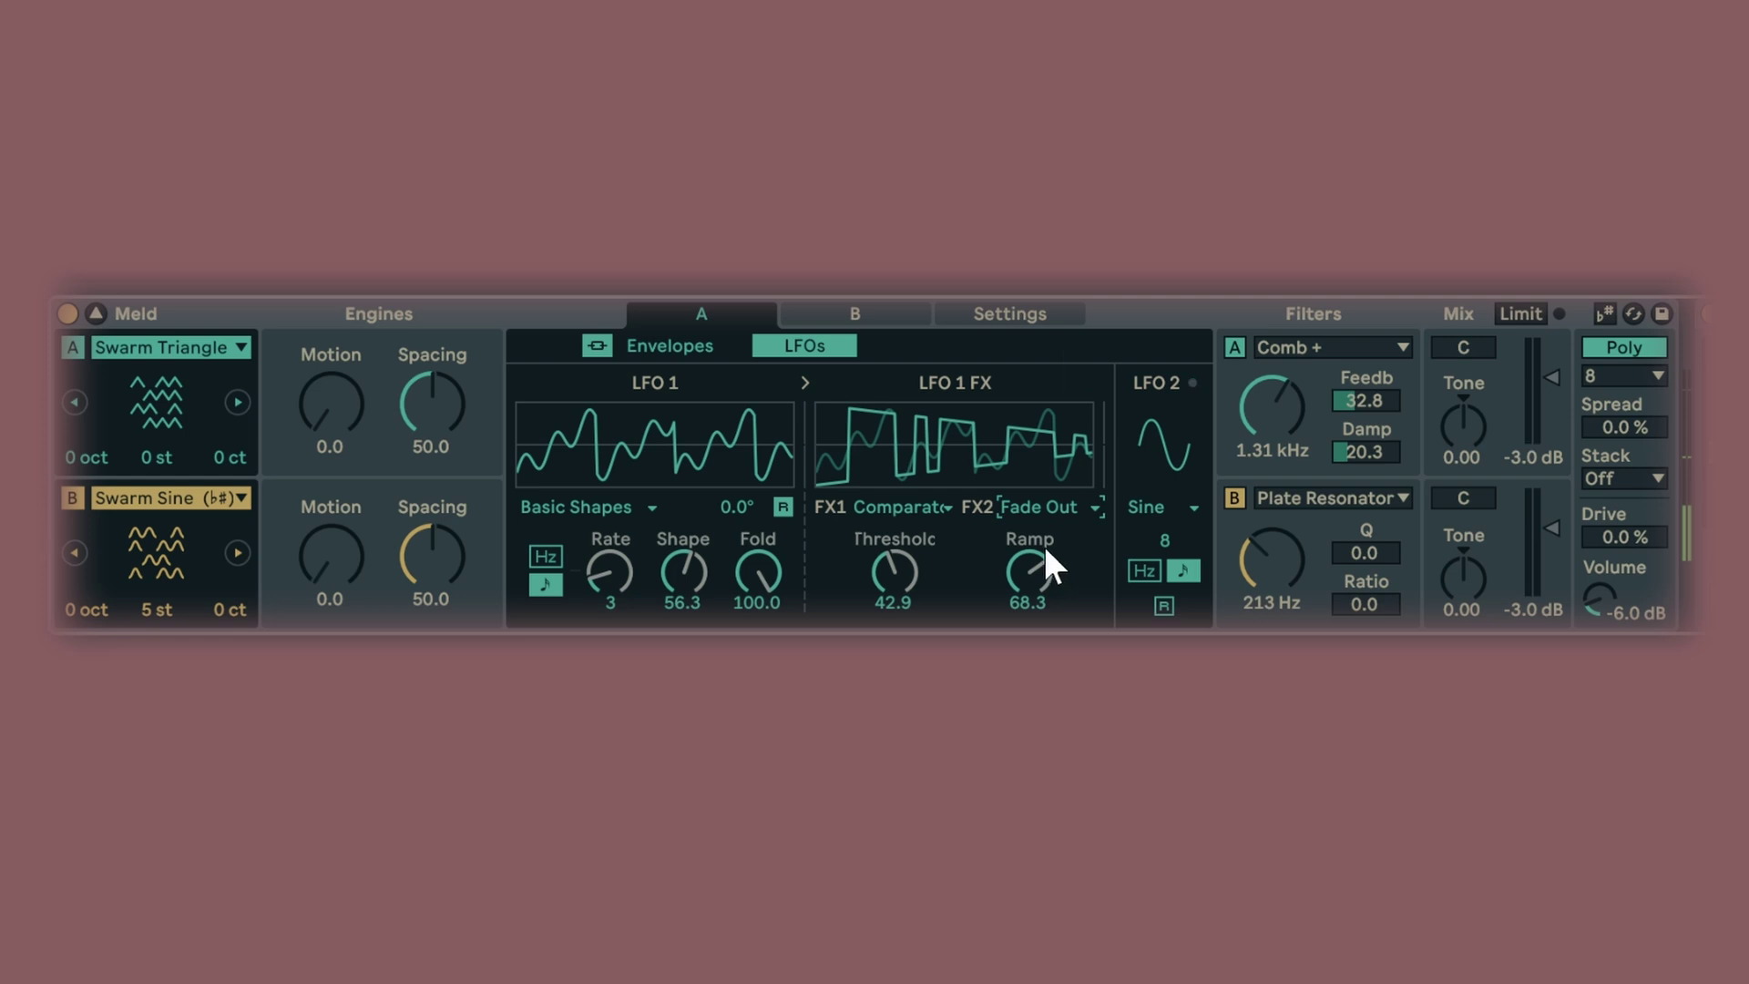
left_click_drag(1027, 572, 1028, 583)
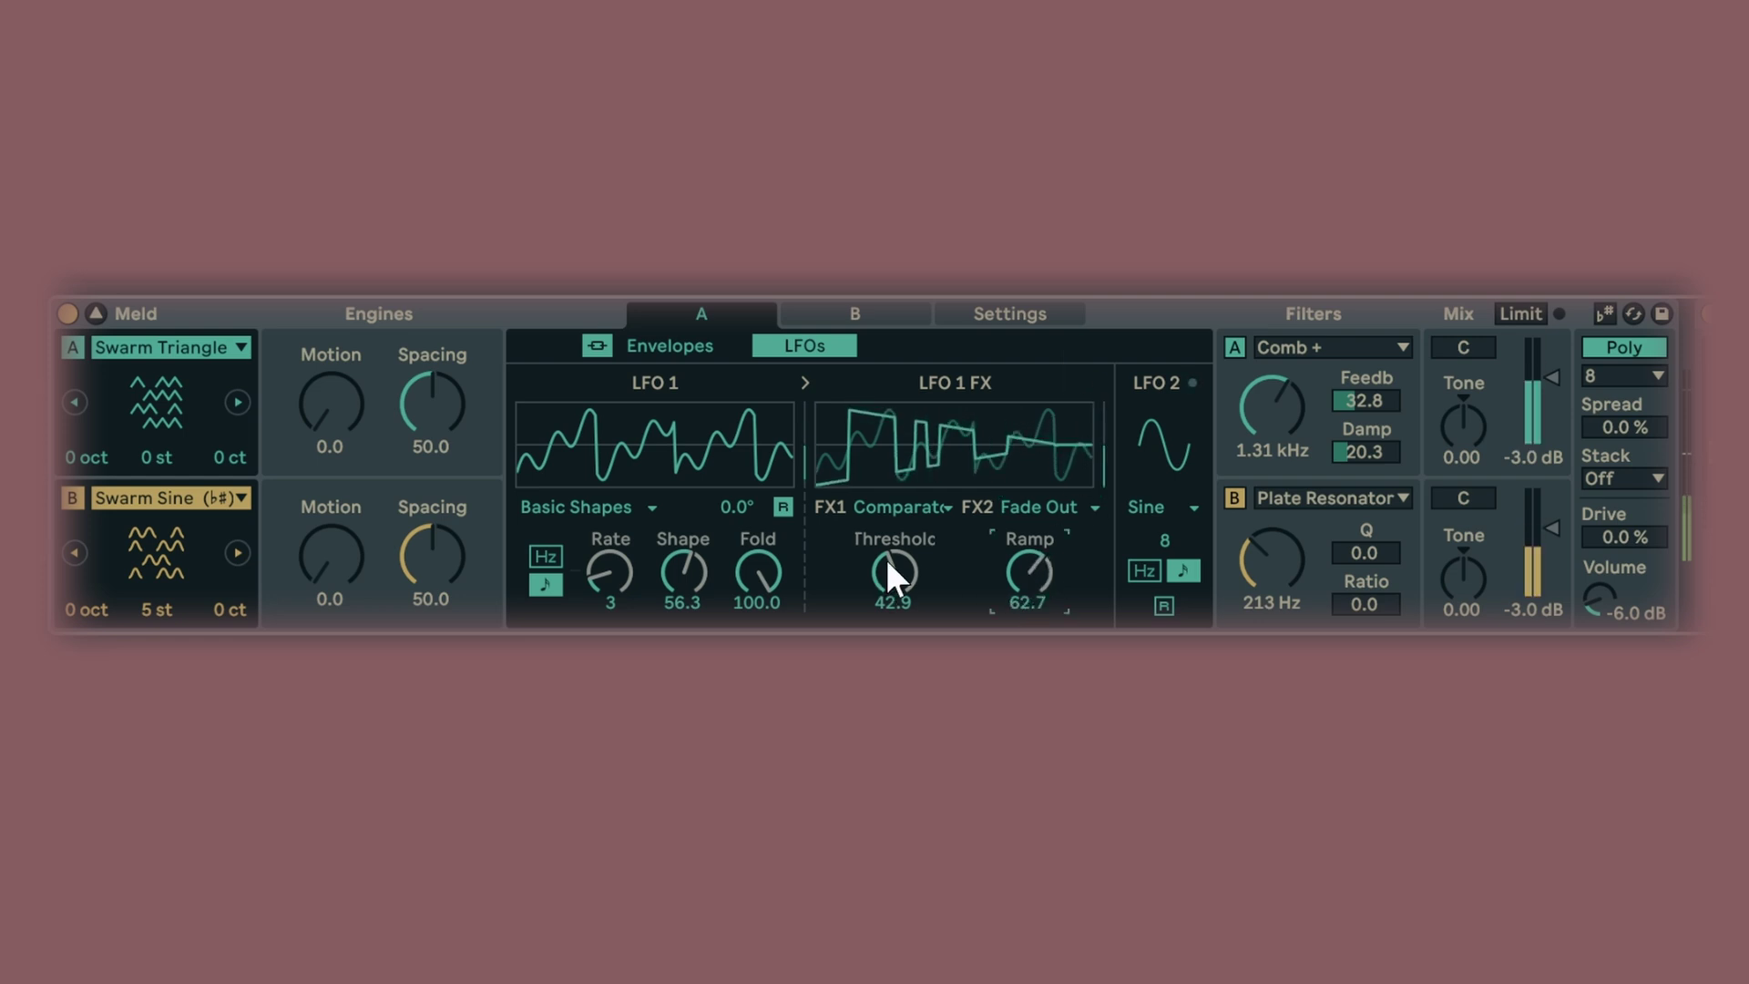
left_click_drag(893, 569, 898, 541)
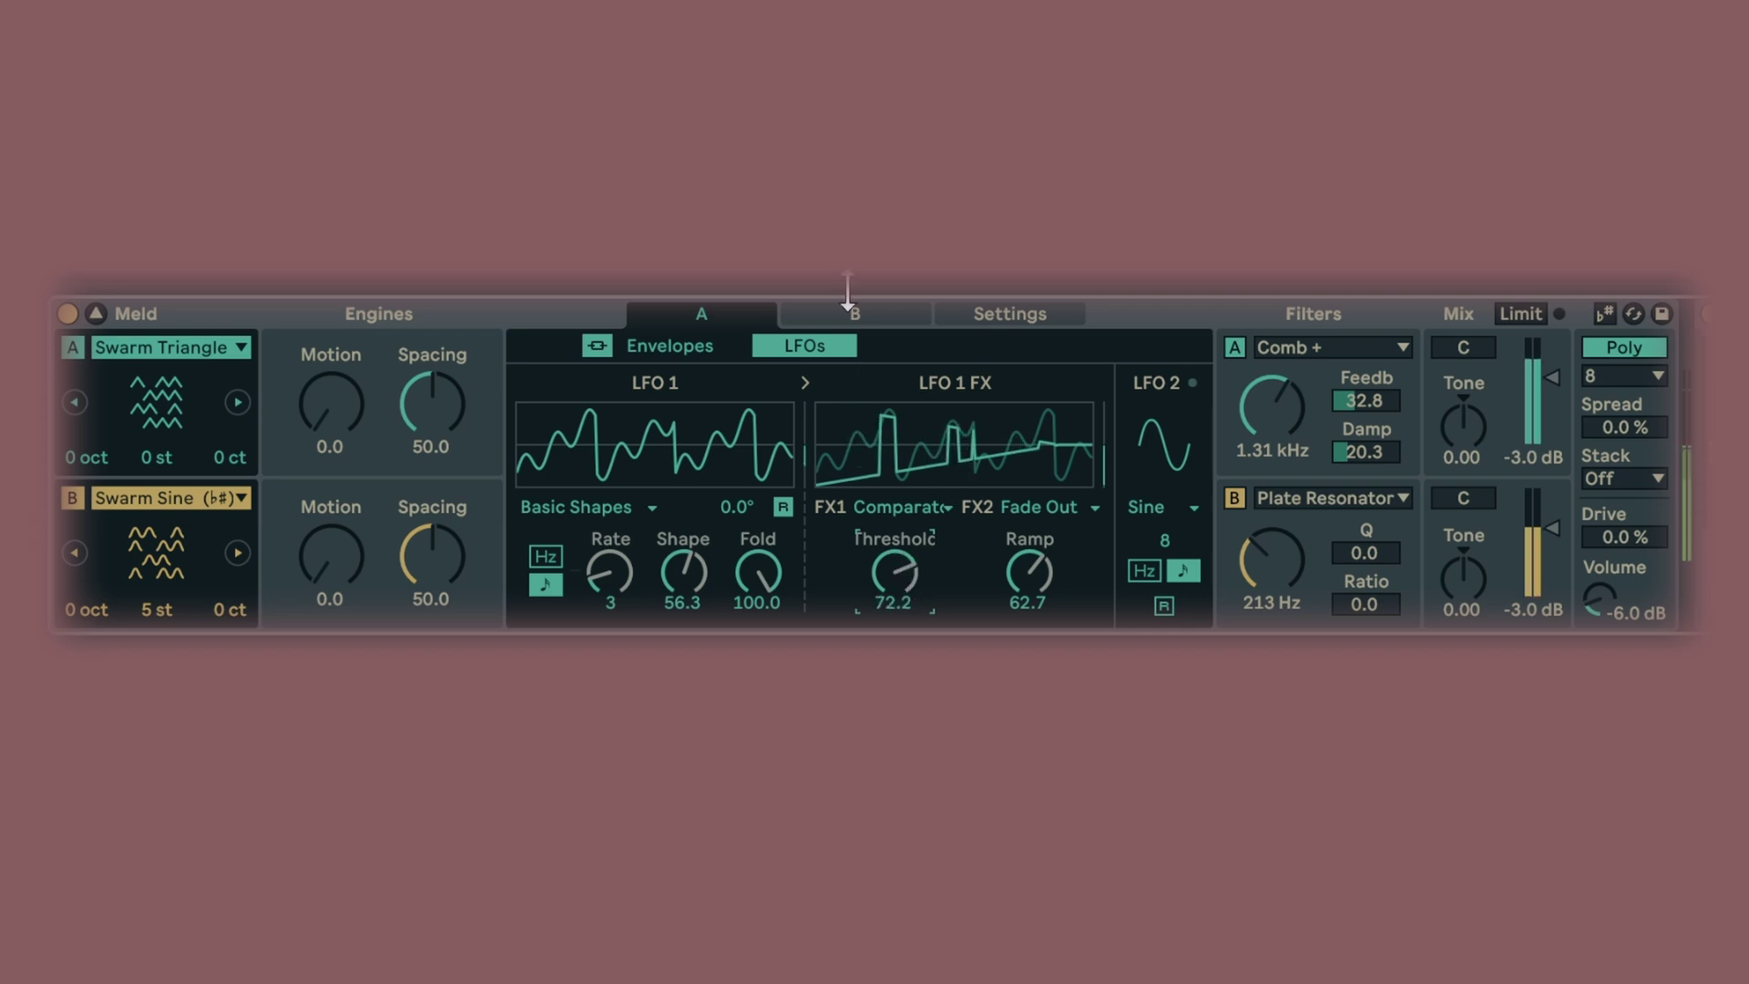
Step: Switch engine B's LFO 1 to Wander with Morph 25.4 and Step 52.4, and adjust its synced rate
left_click(876, 302)
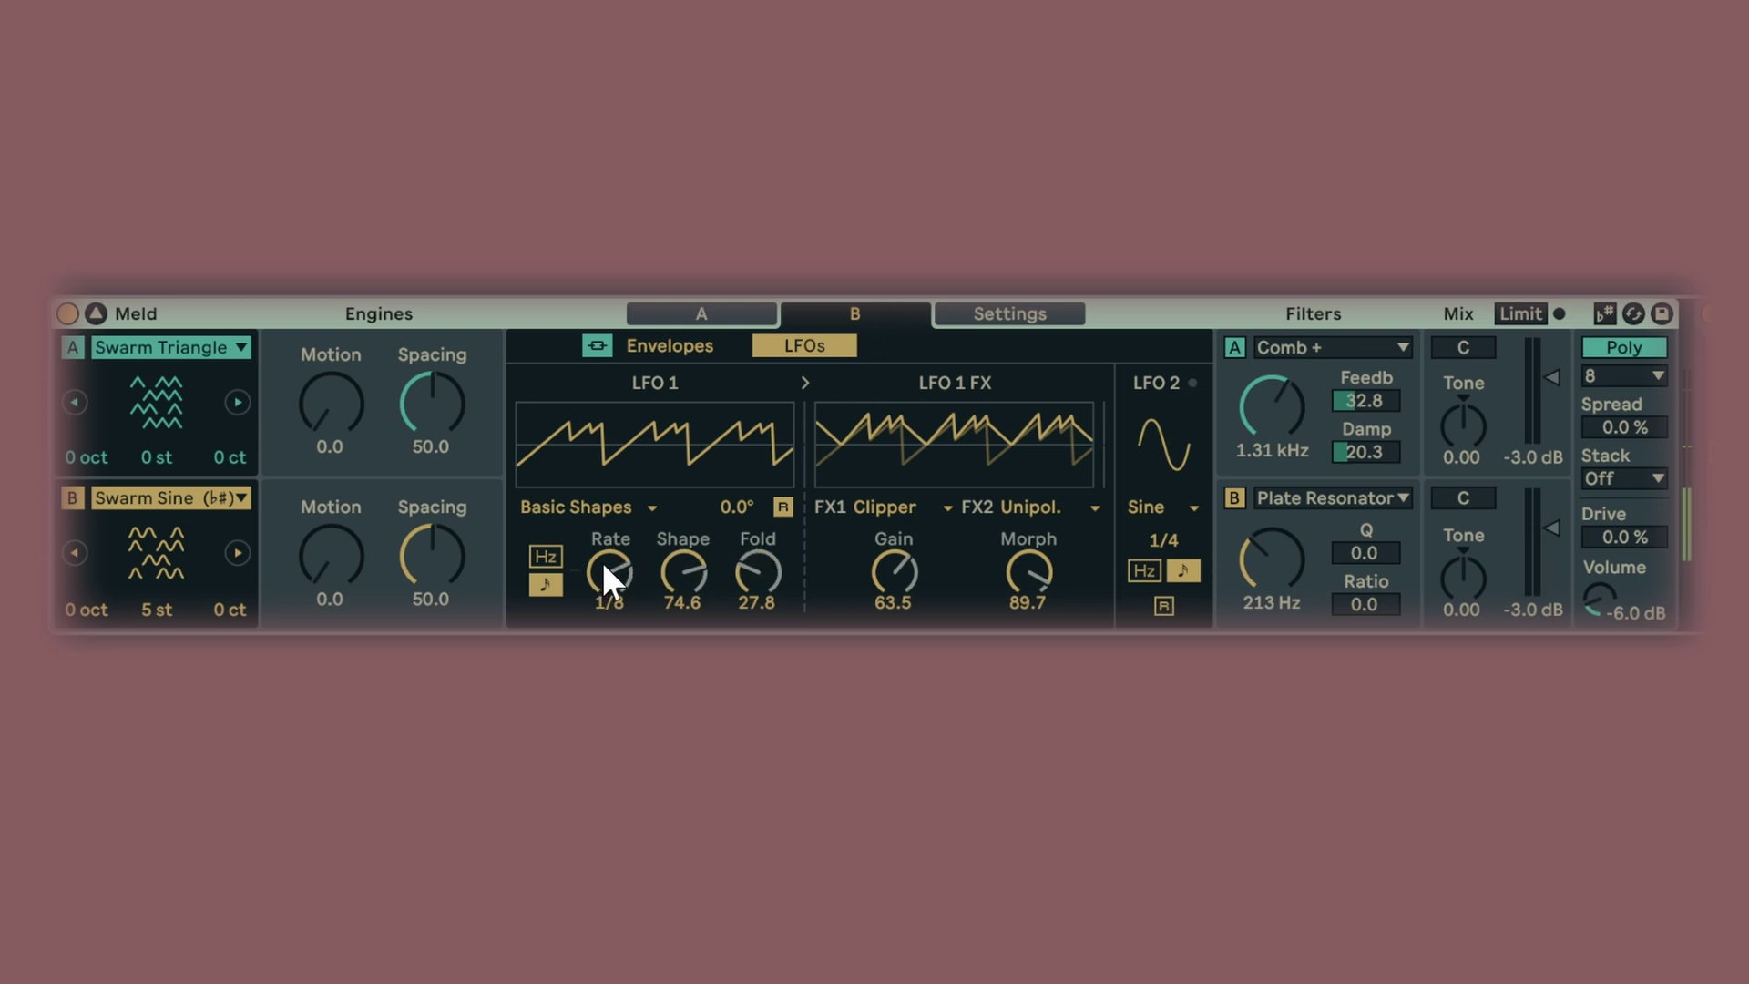
left_click_drag(605, 565, 605, 529)
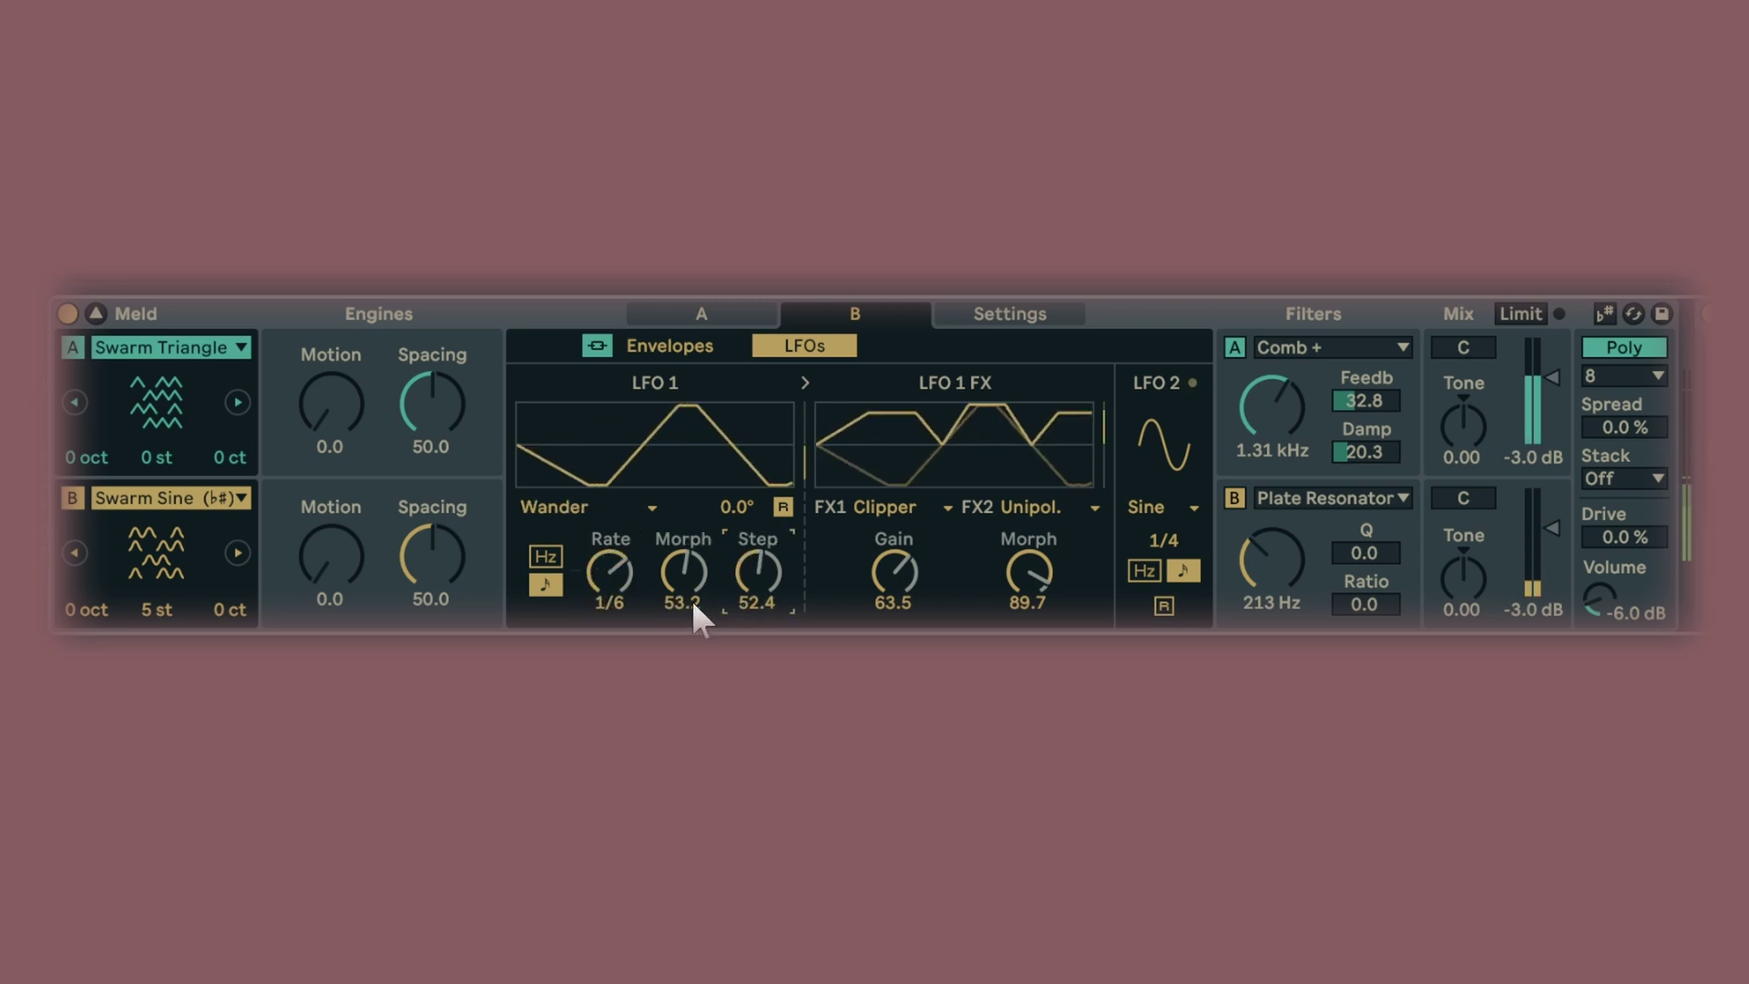
left_click_drag(683, 574, 683, 599)
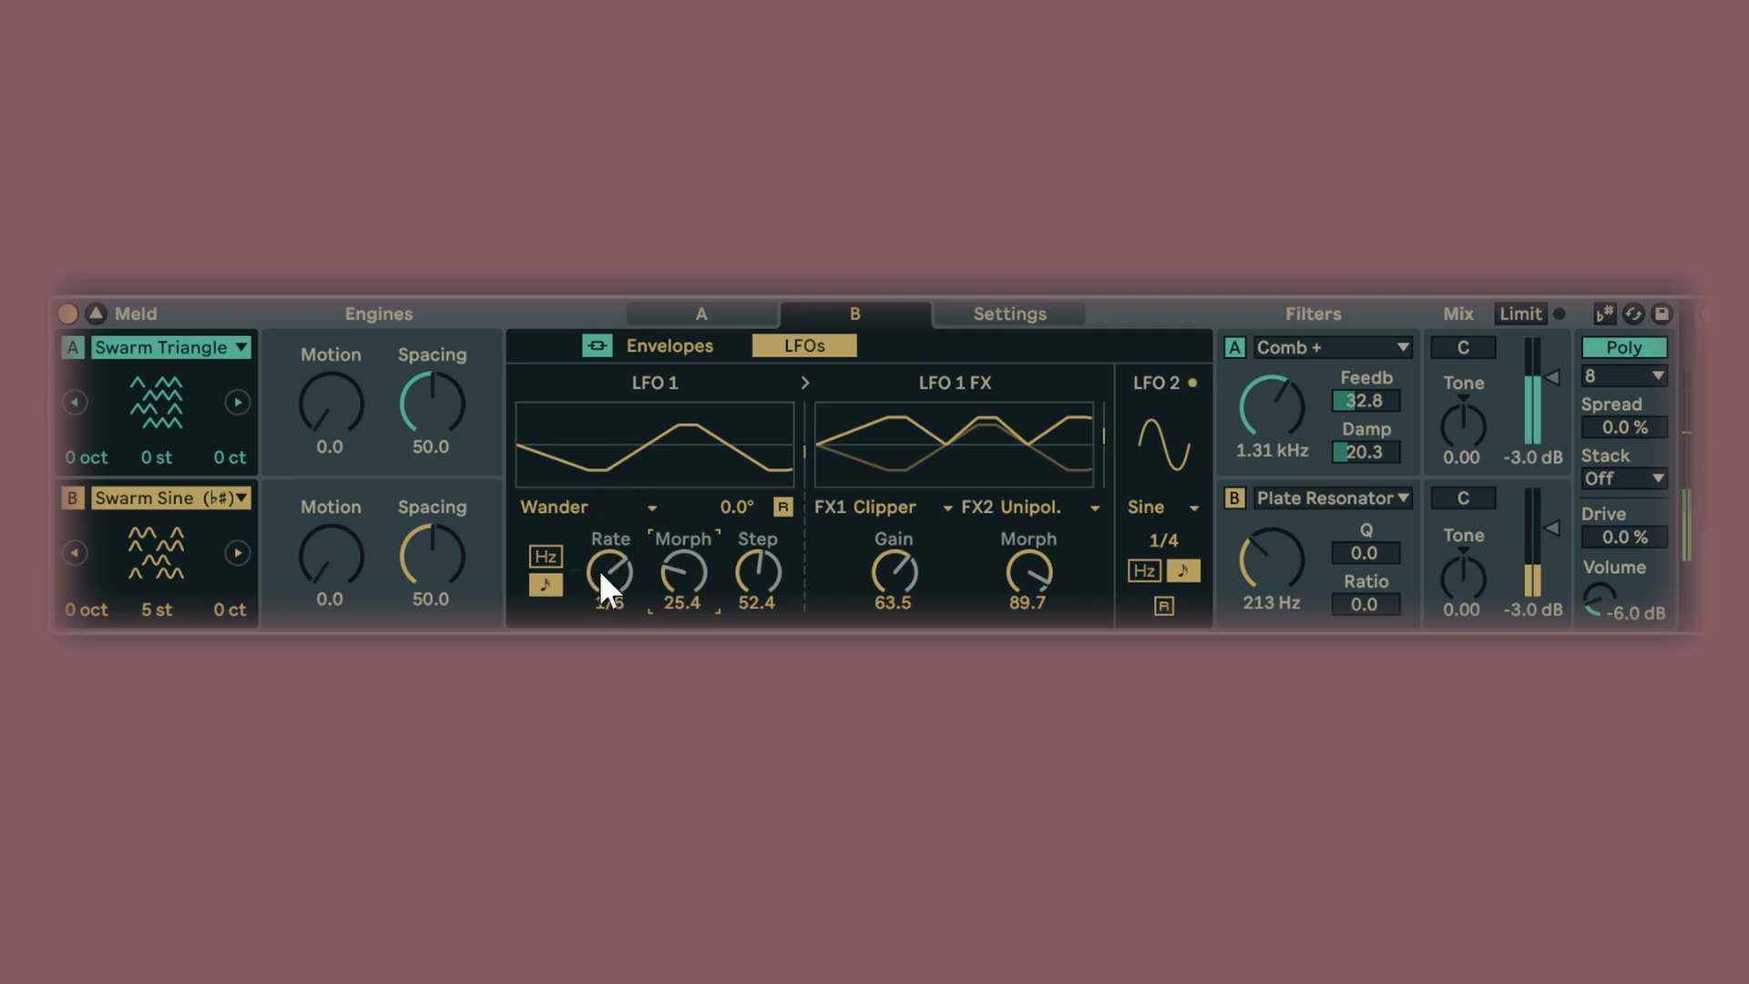
left_click_drag(609, 572, 609, 515)
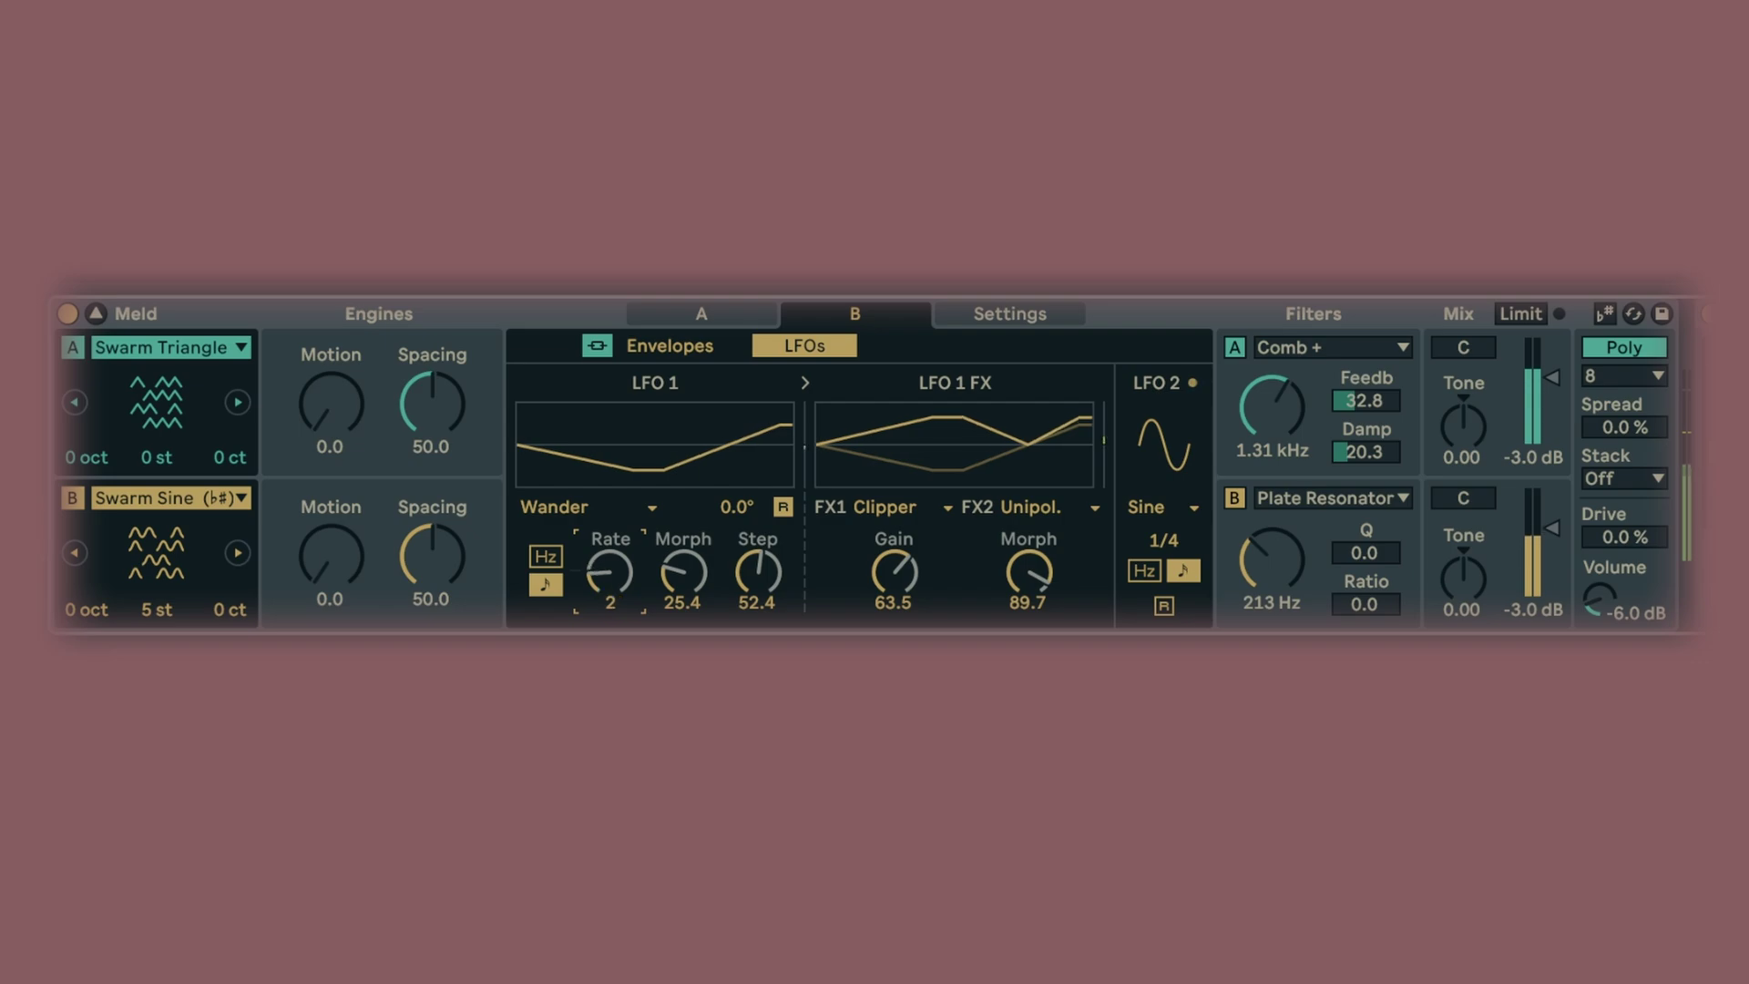
left_click_drag(609, 572, 608, 583)
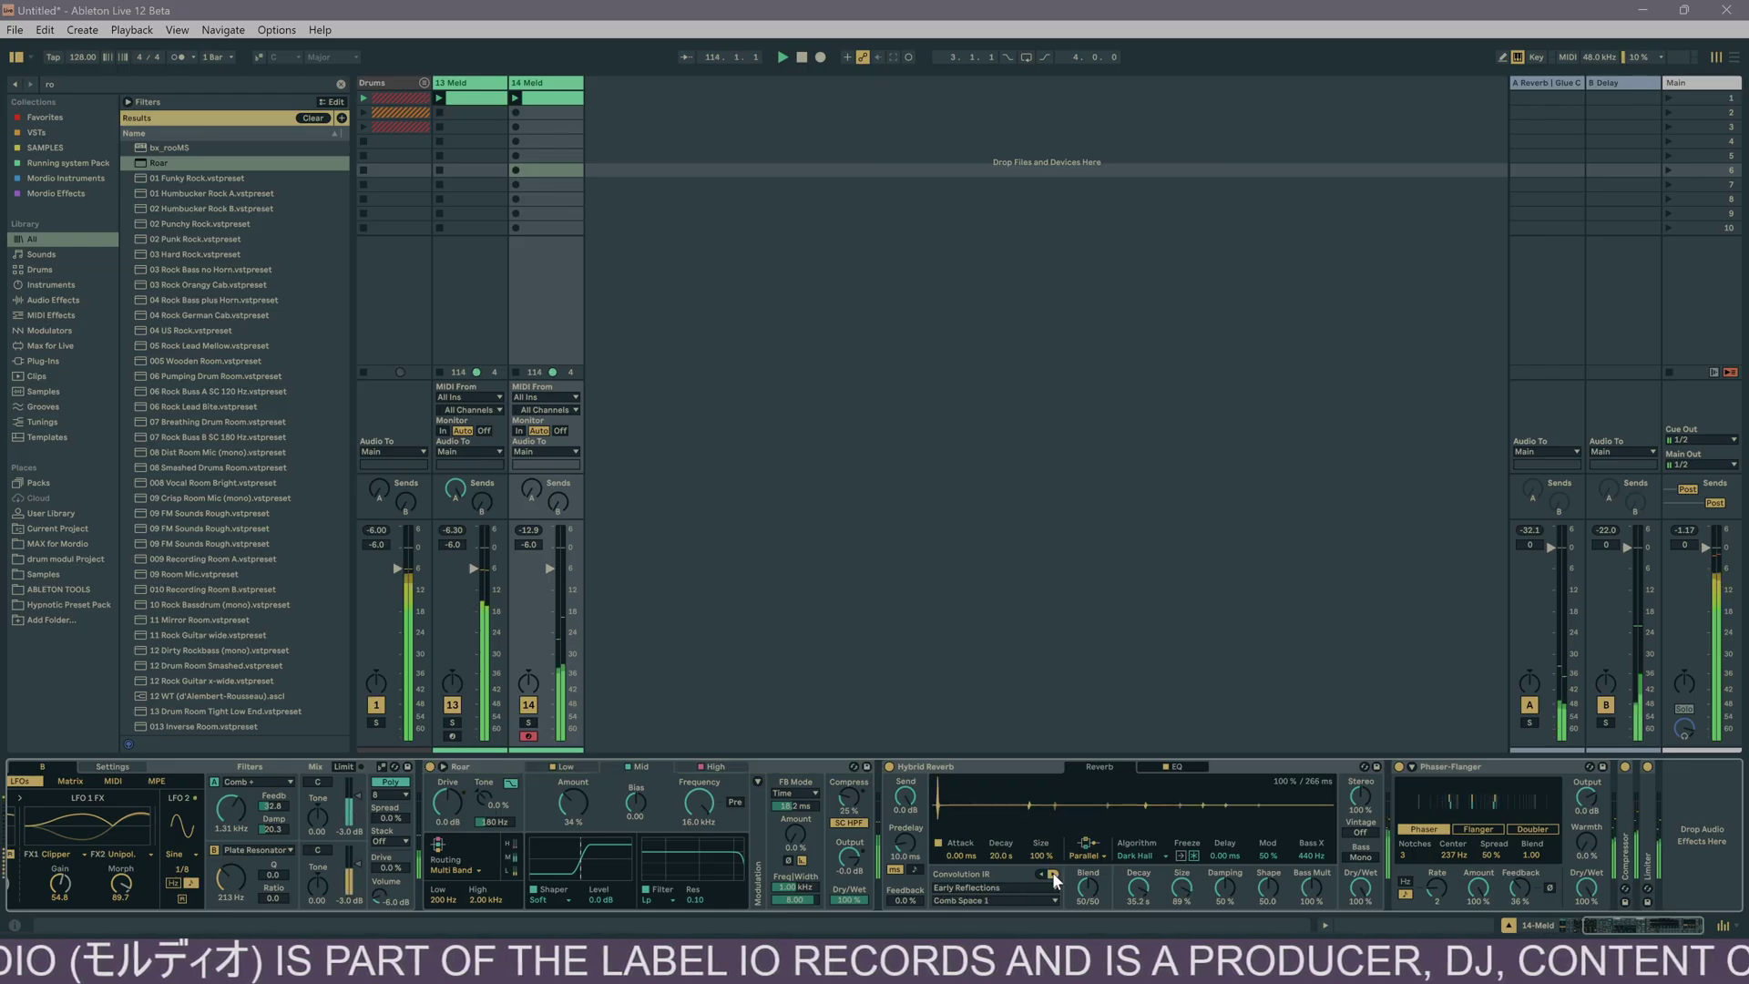
Step: Load the Comb Space 2 impulse response in Hybrid Reverb and set its algorithm to Quartz
left_click(1052, 872)
left_click(1141, 855)
left_click(1134, 879)
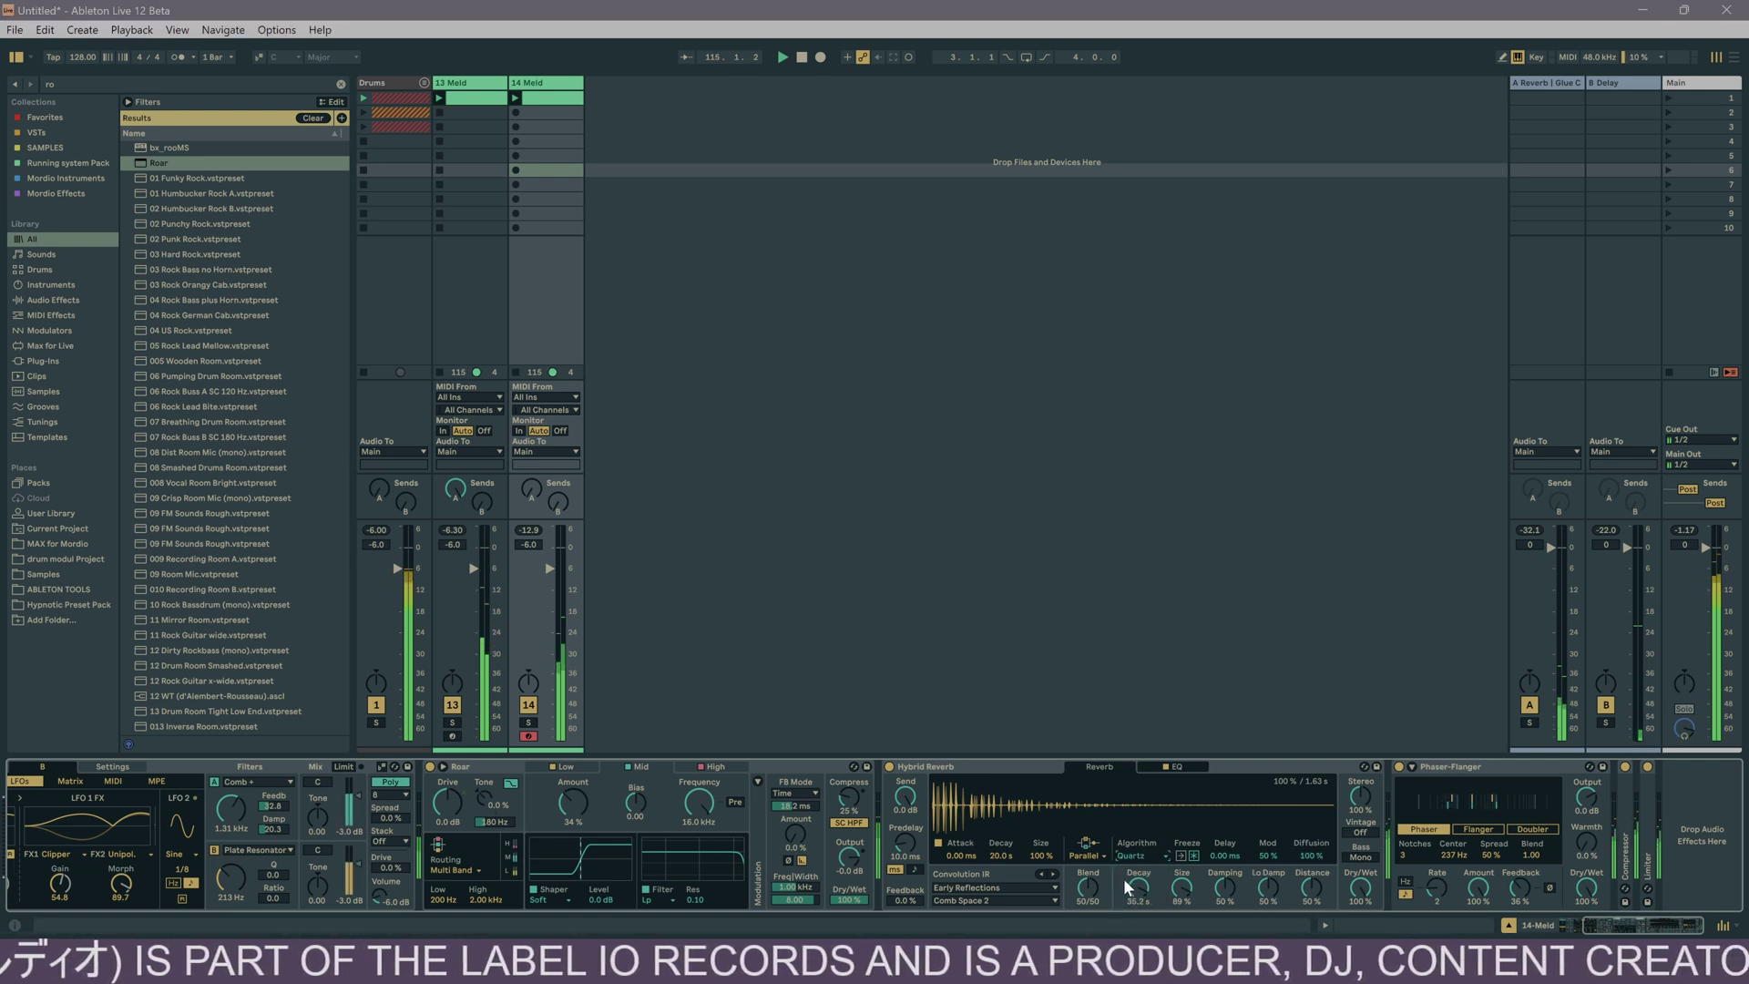
Step: Change the Hybrid Reverb algorithm to Shimmer and browse its impulse responses, settling on Egg Cups LR
left_click(1053, 872)
left_click(1144, 850)
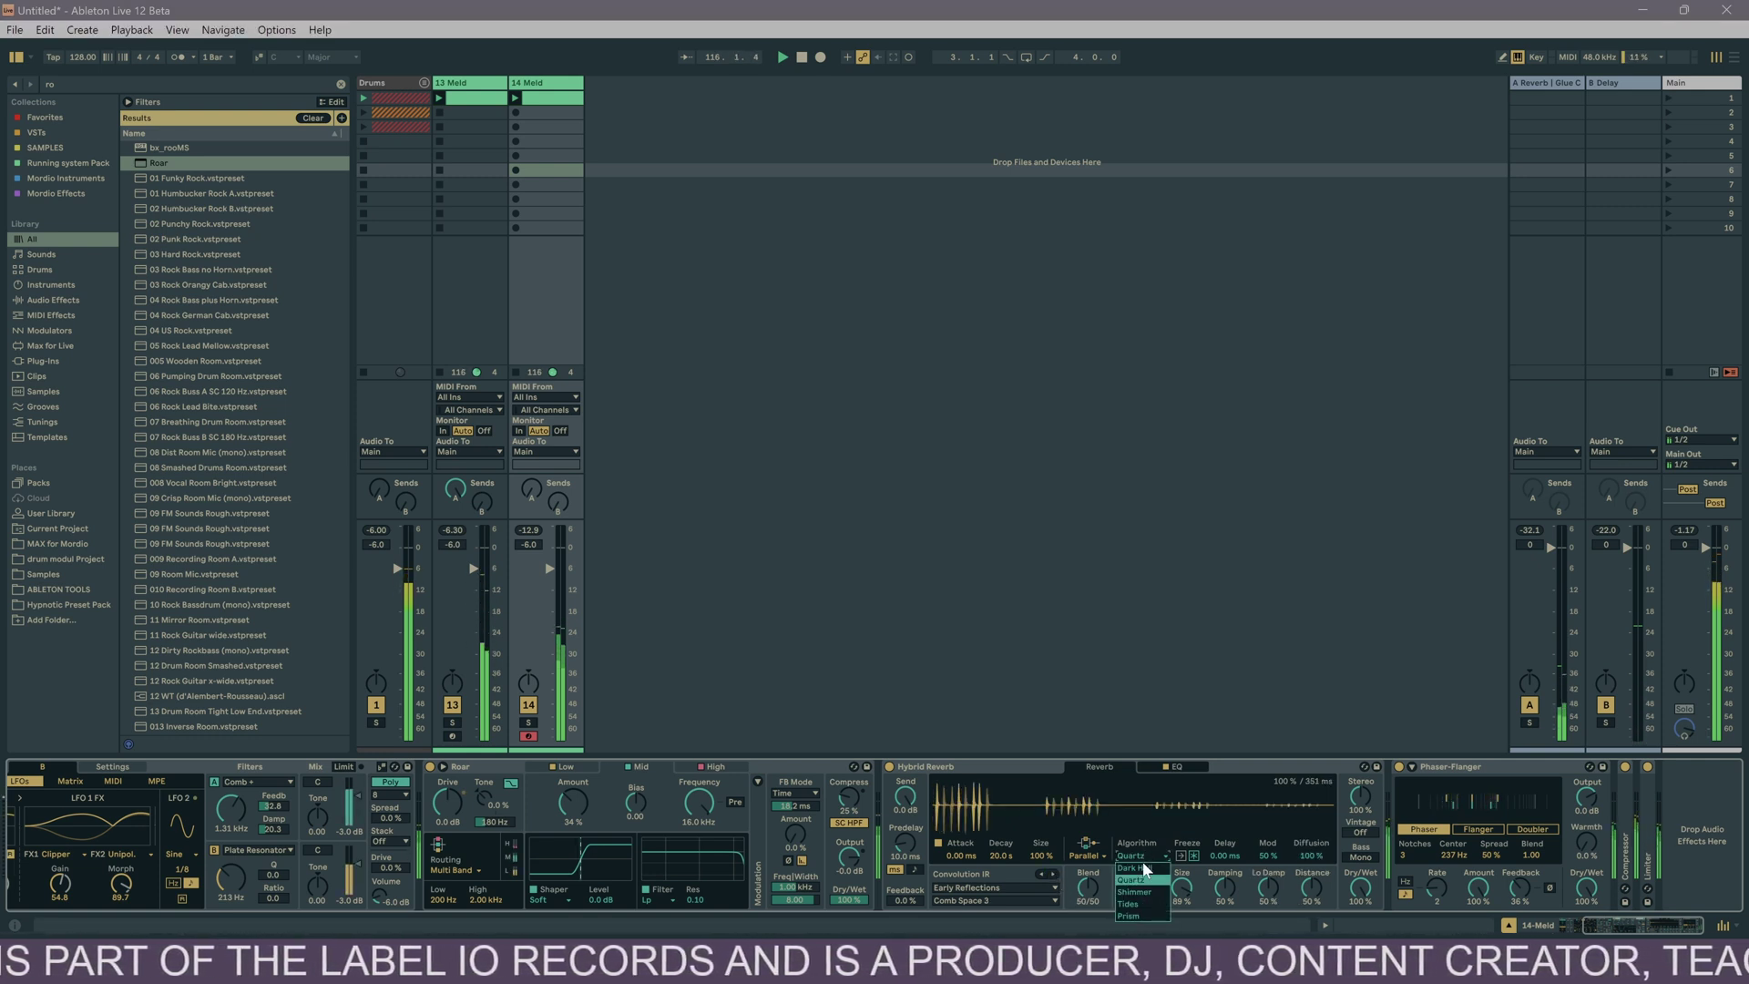
left_click(1134, 891)
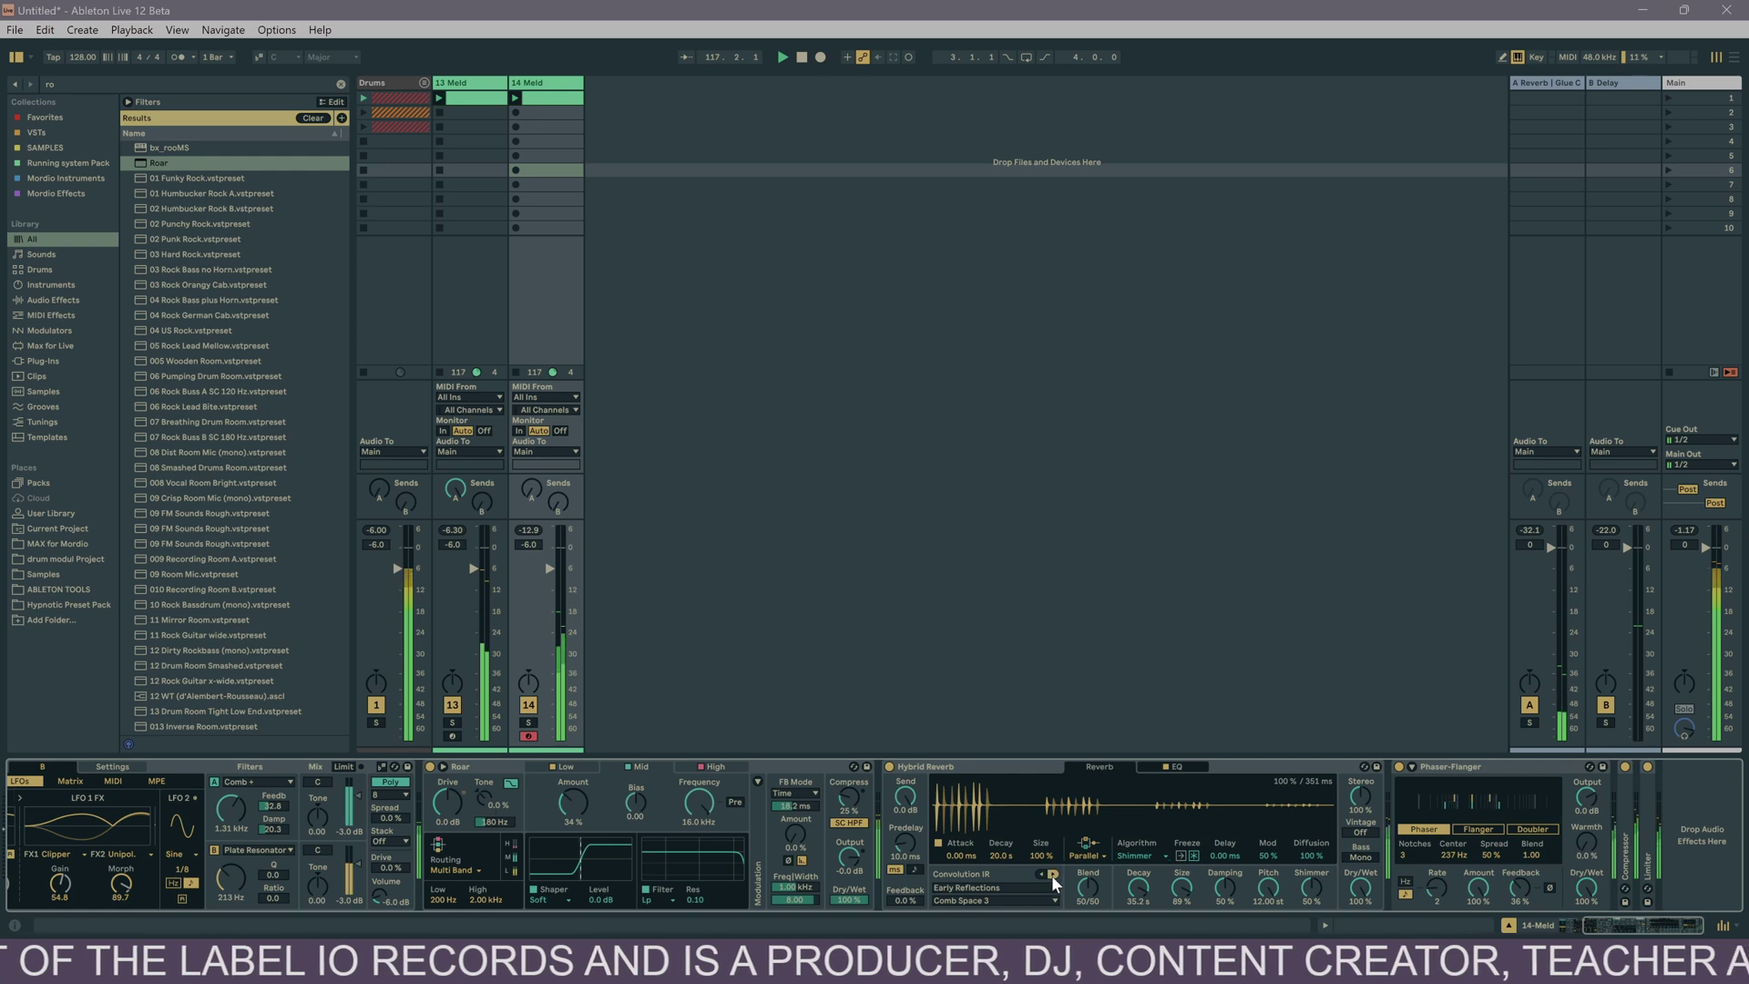
left_click(1052, 873)
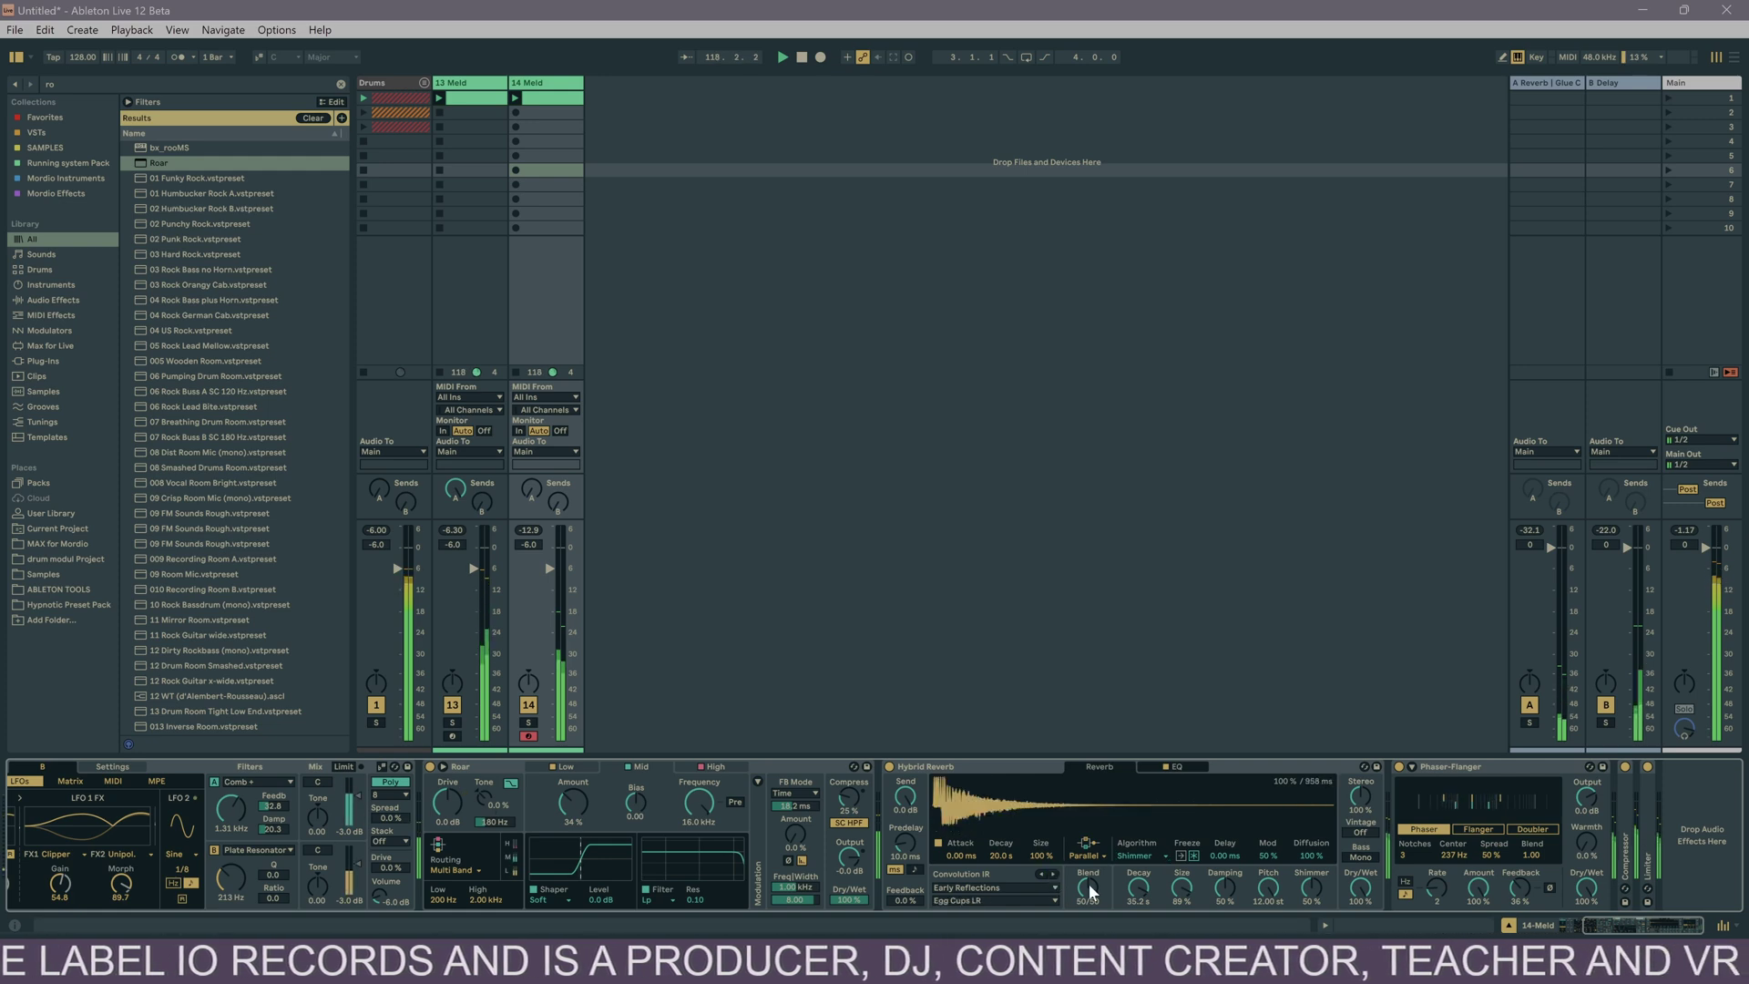
Step: Adjust the Dry/Wet mix of the Hybrid Reverb on the 14 Meld track
scroll(1179, 891, "right", 3)
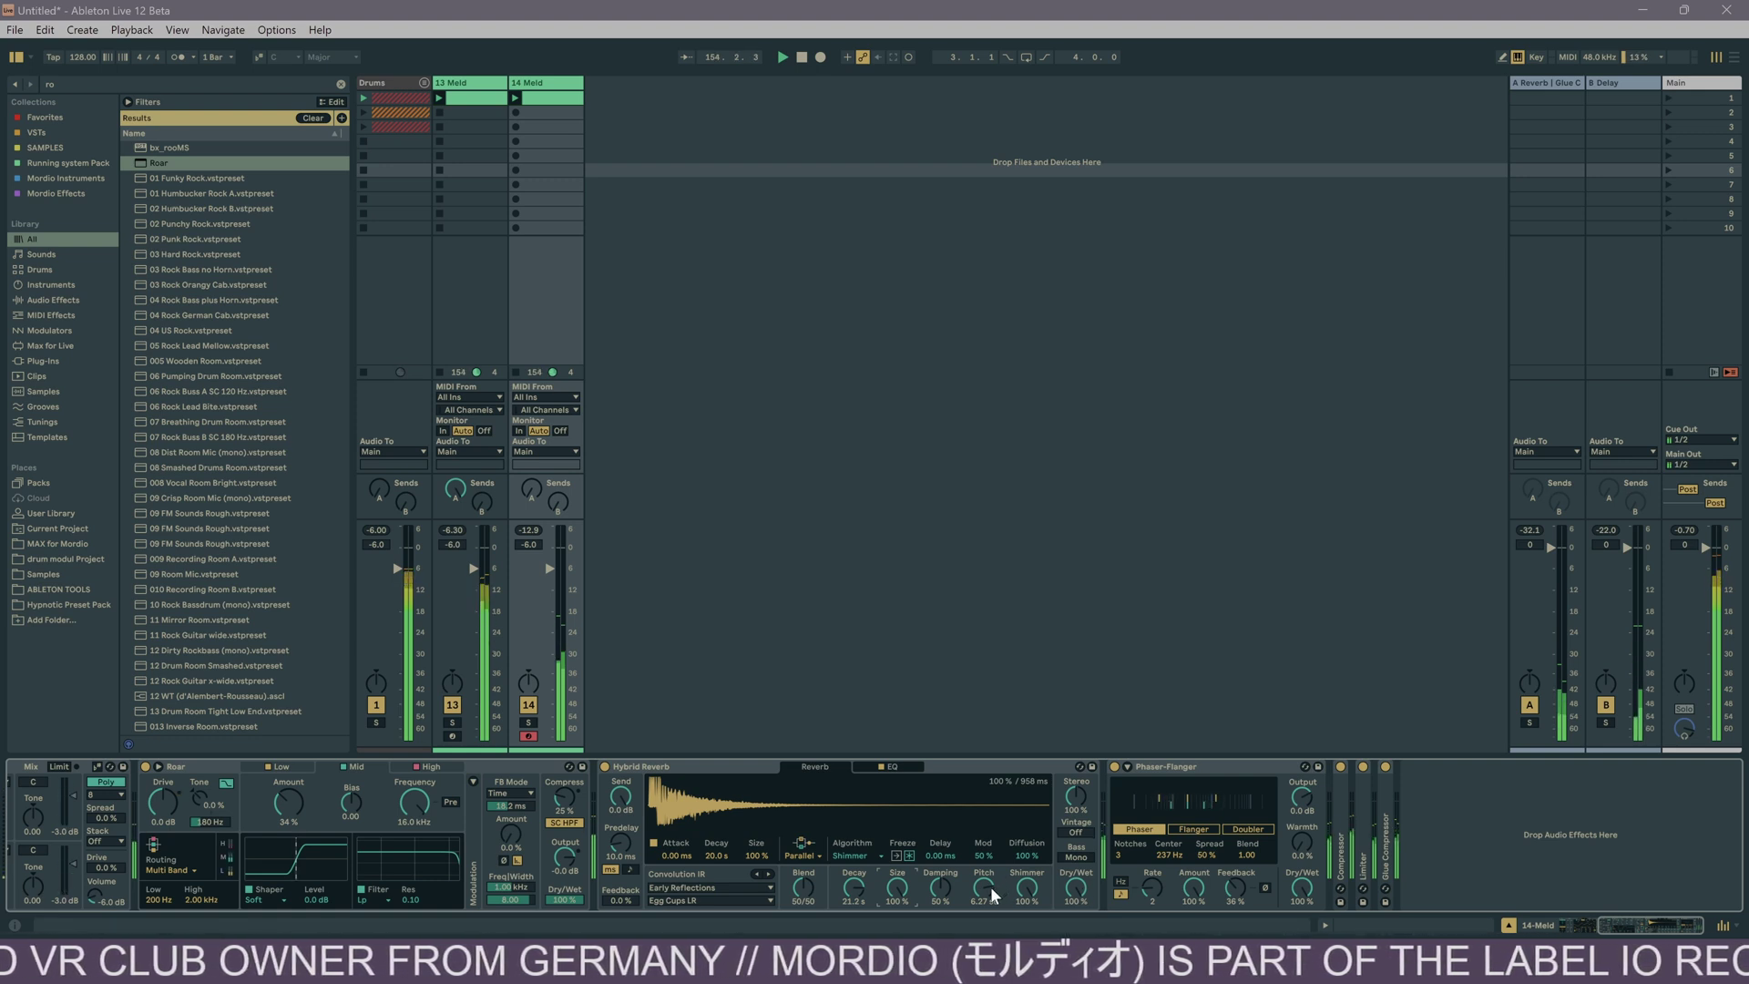
left_click(1076, 887)
left_click_drag(1076, 887, 1076, 920)
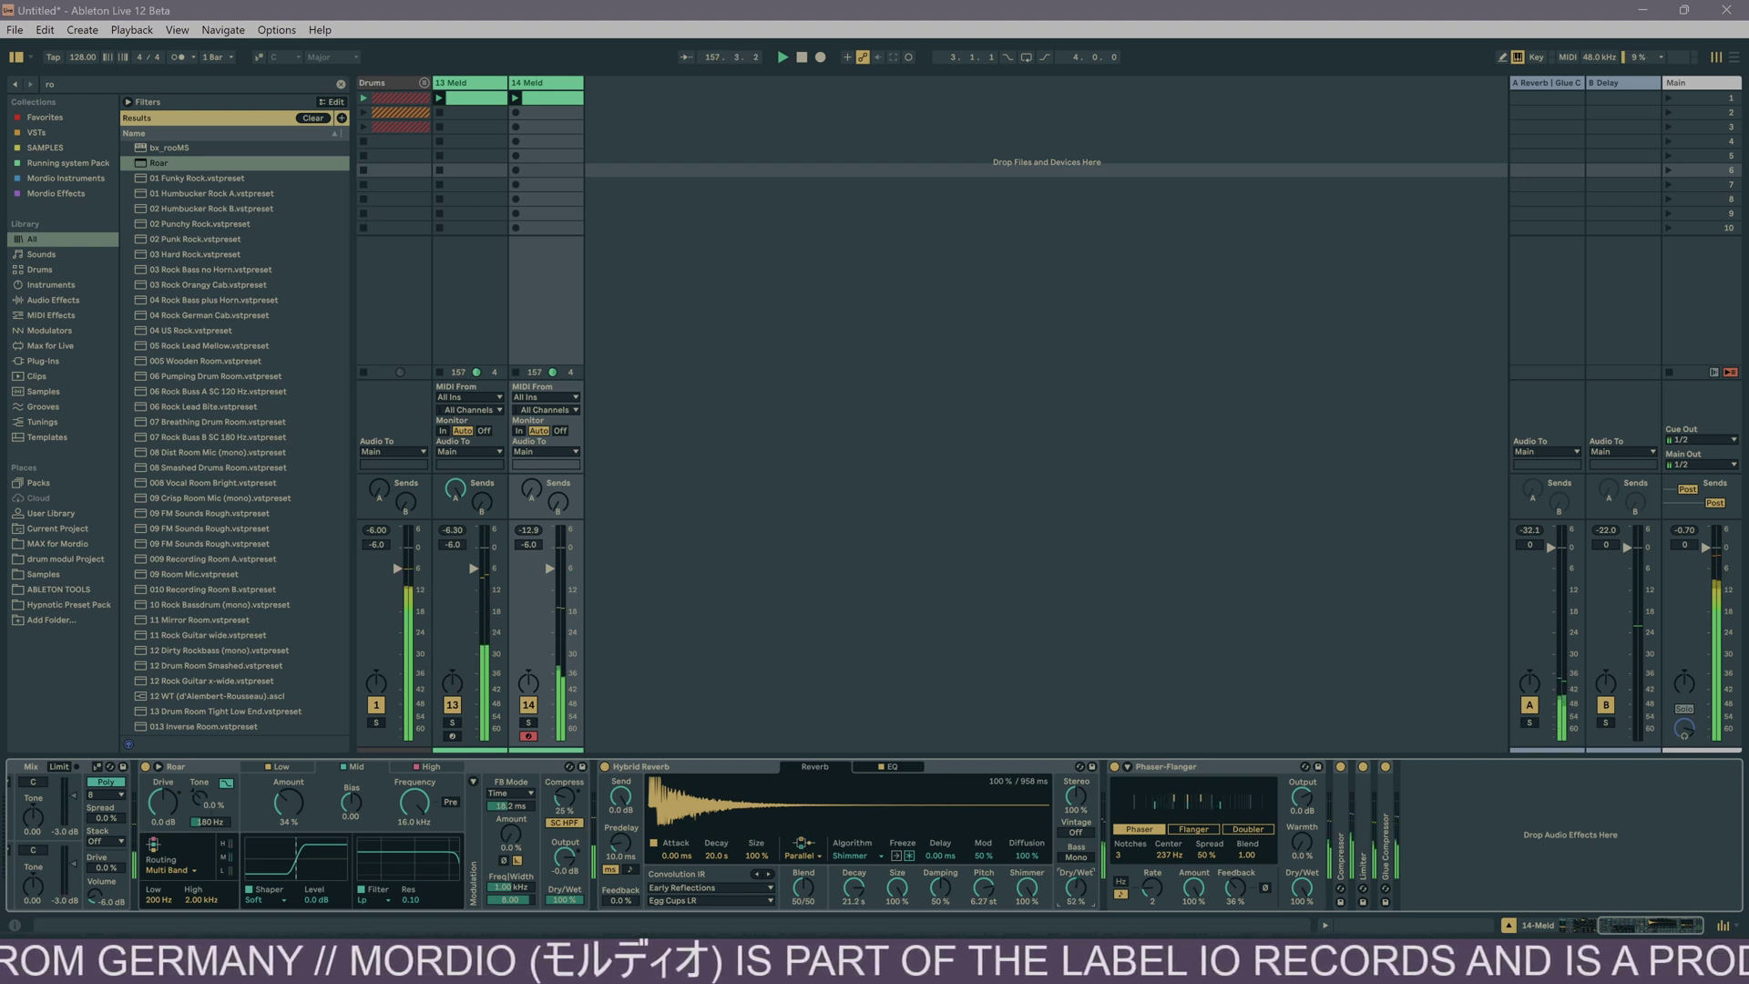
left_click(1028, 686)
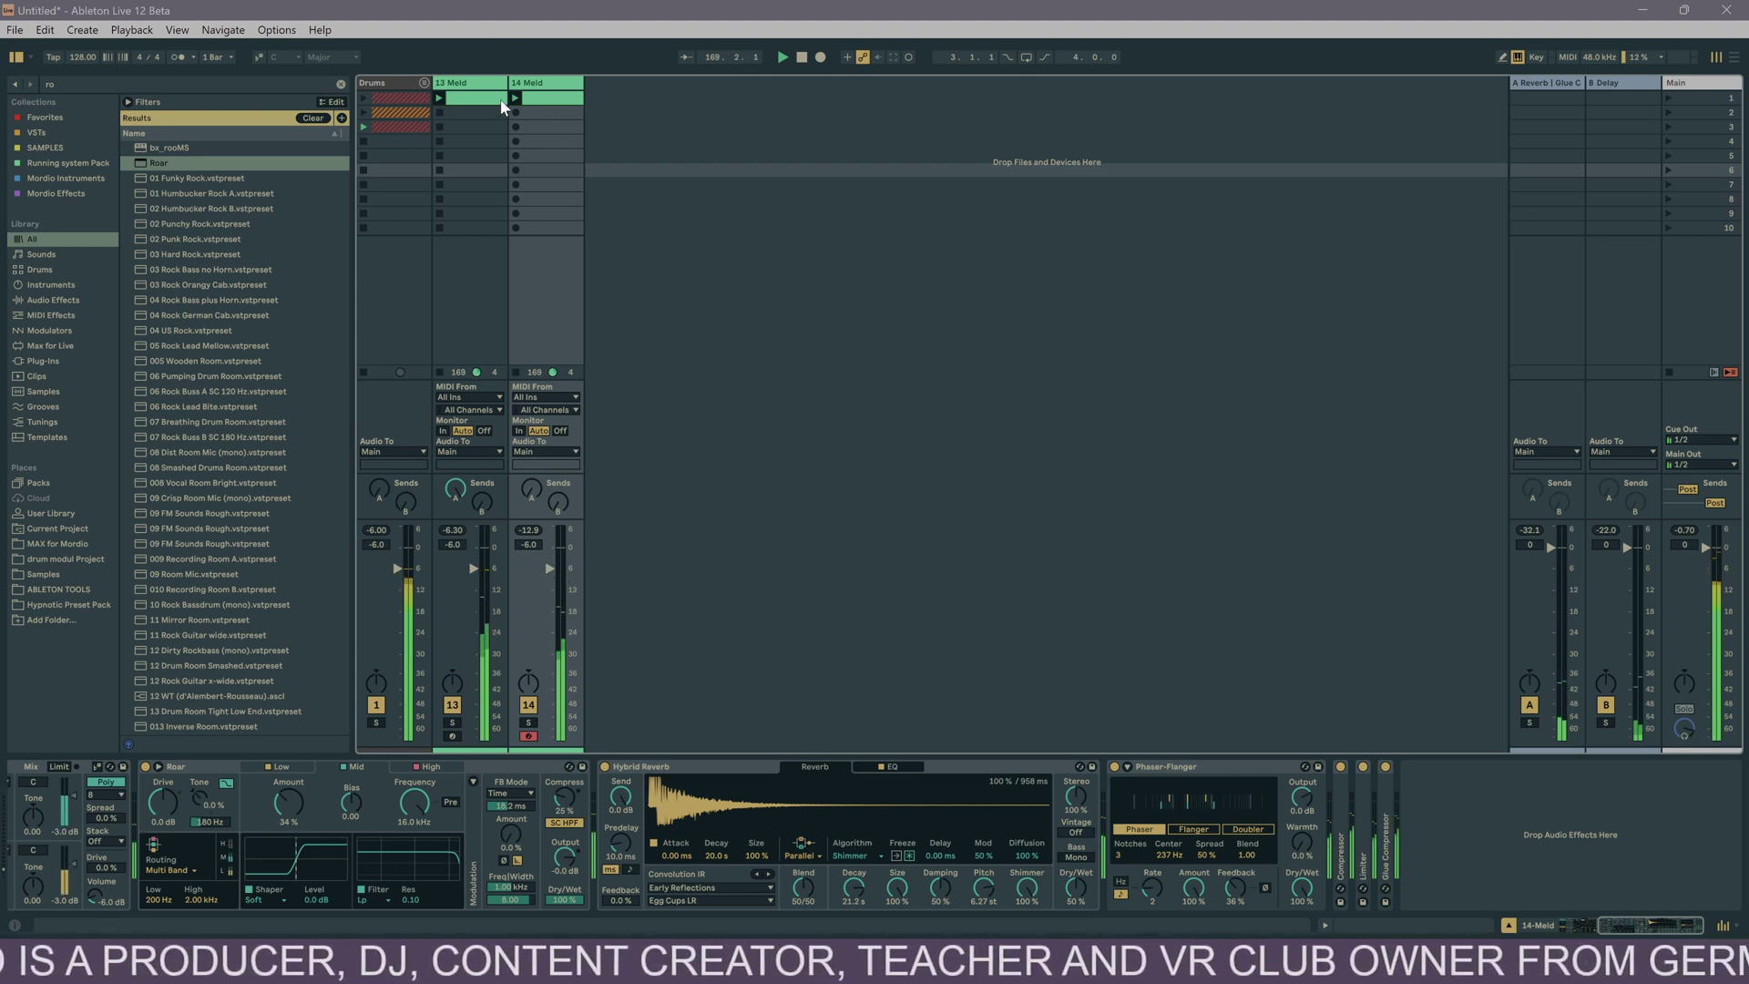
Step: Show the 13 Meld track's devices and examine Meld's modulation matrix for engine B and engine A
left_click(469, 82)
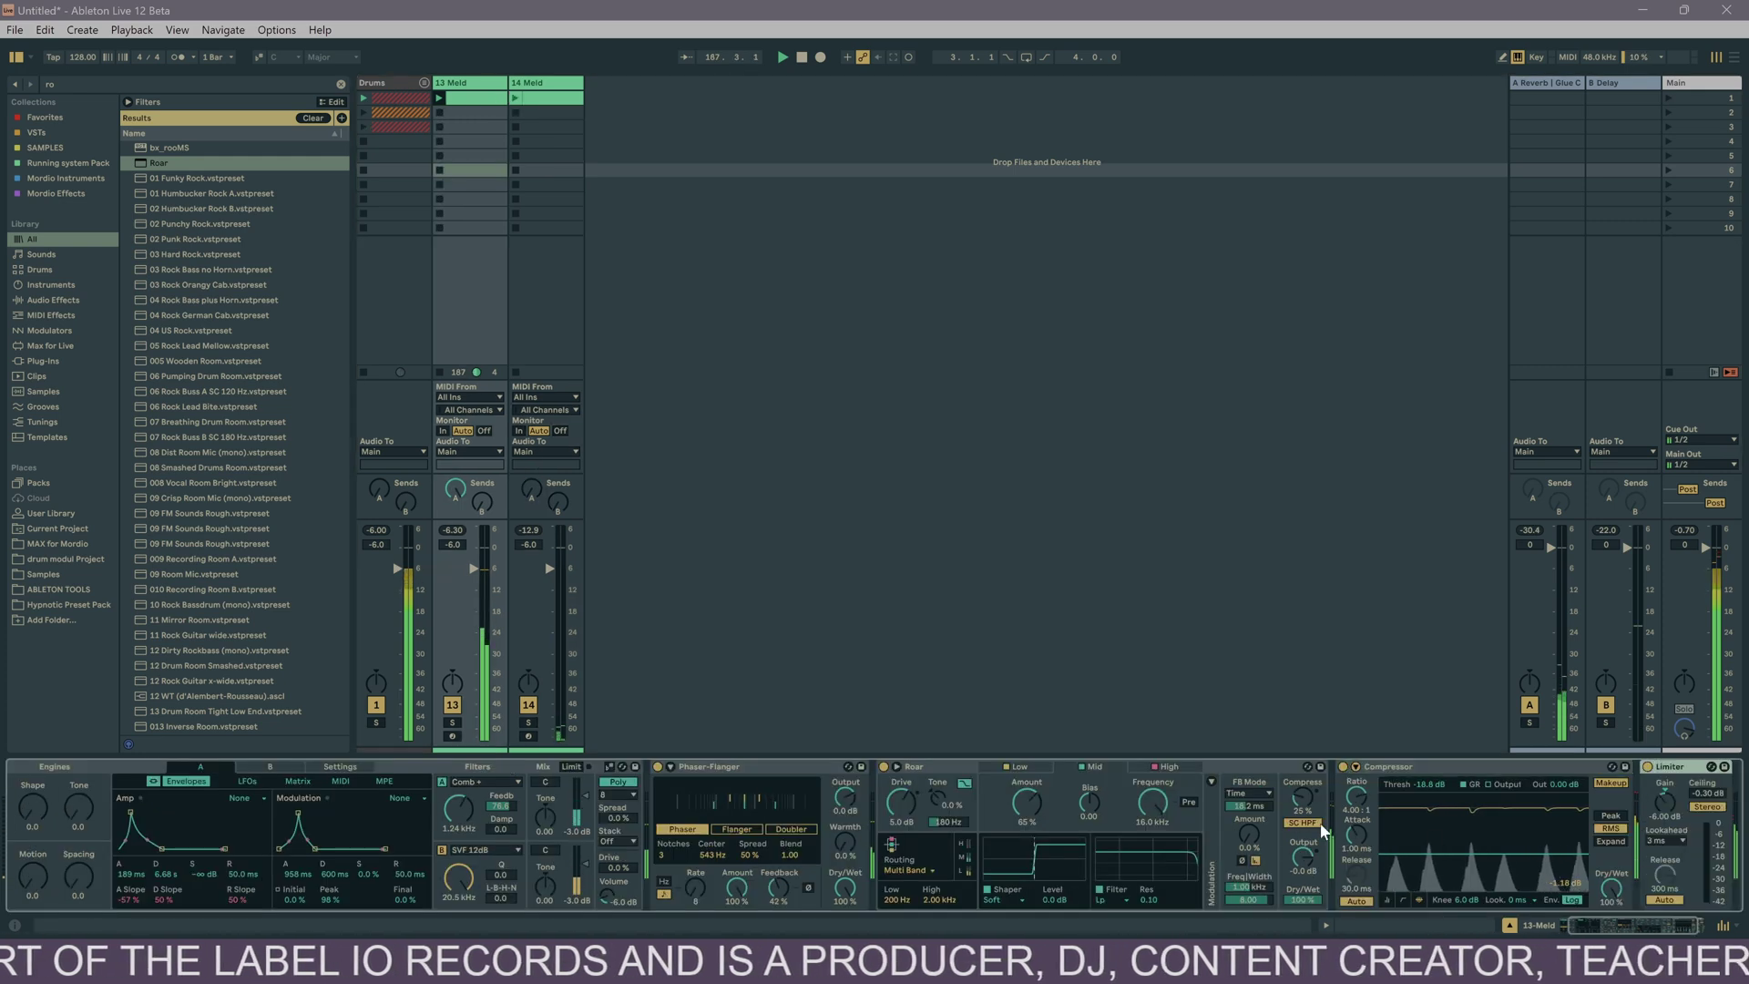
scroll(1152, 828, "left", 2)
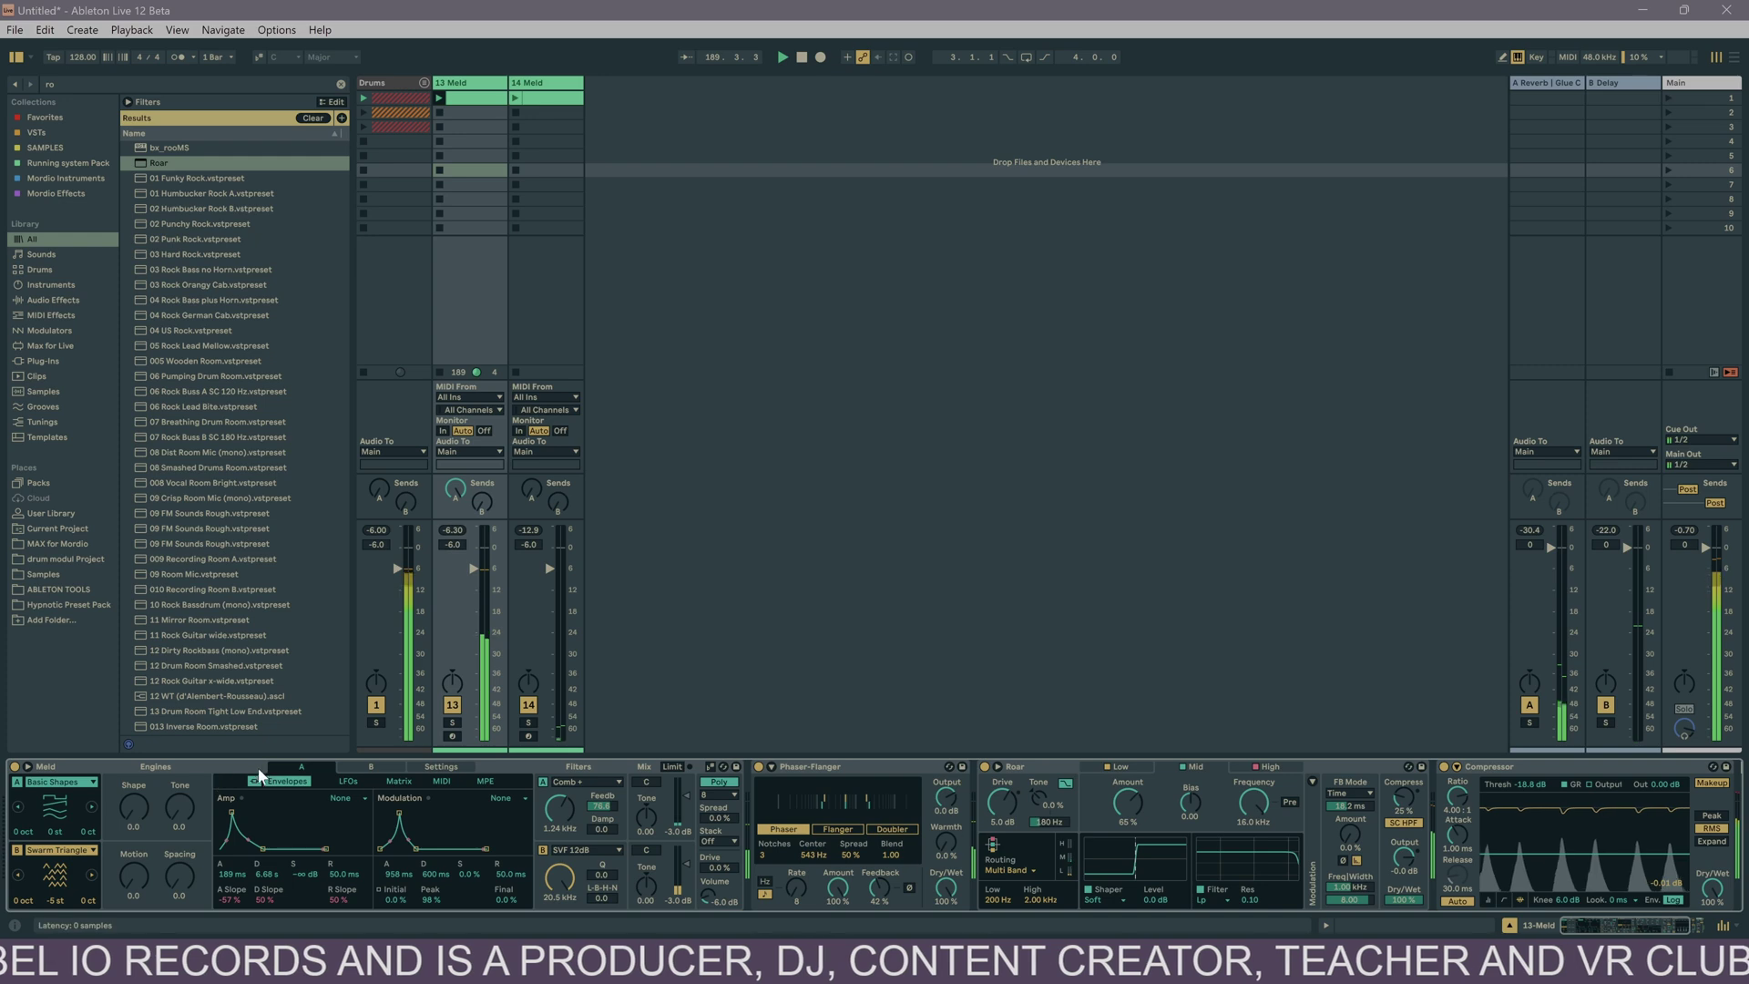
left_click(380, 764)
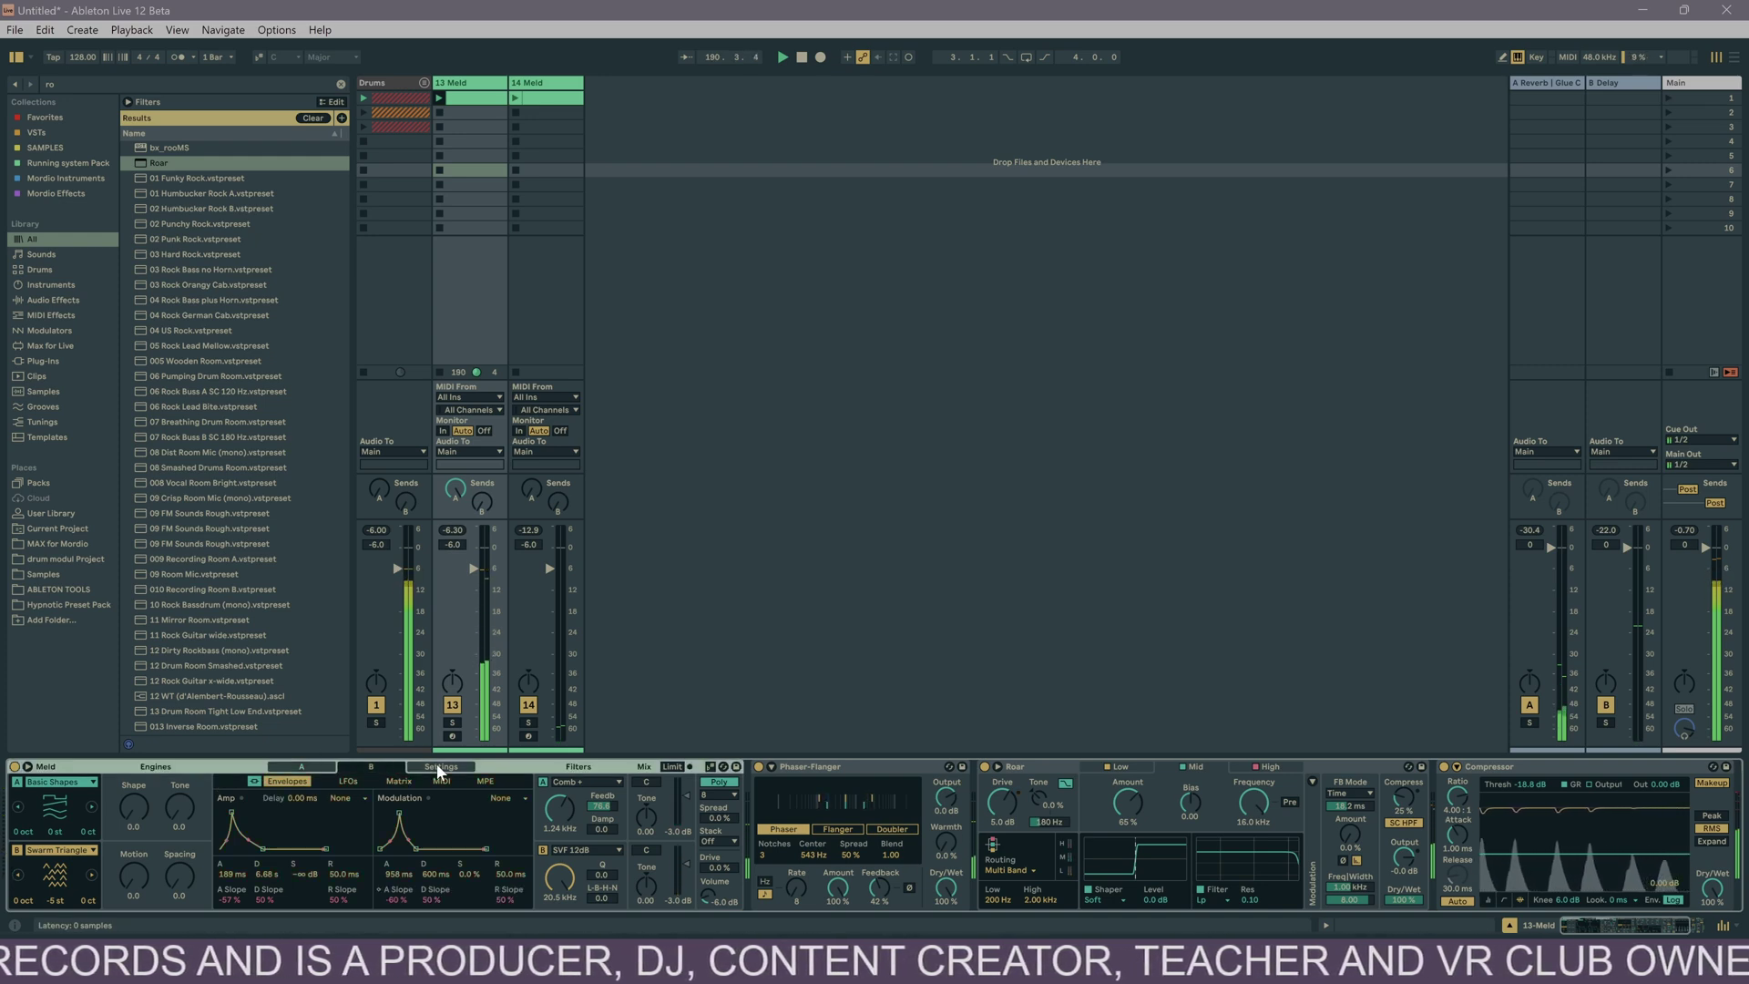
left_click(401, 780)
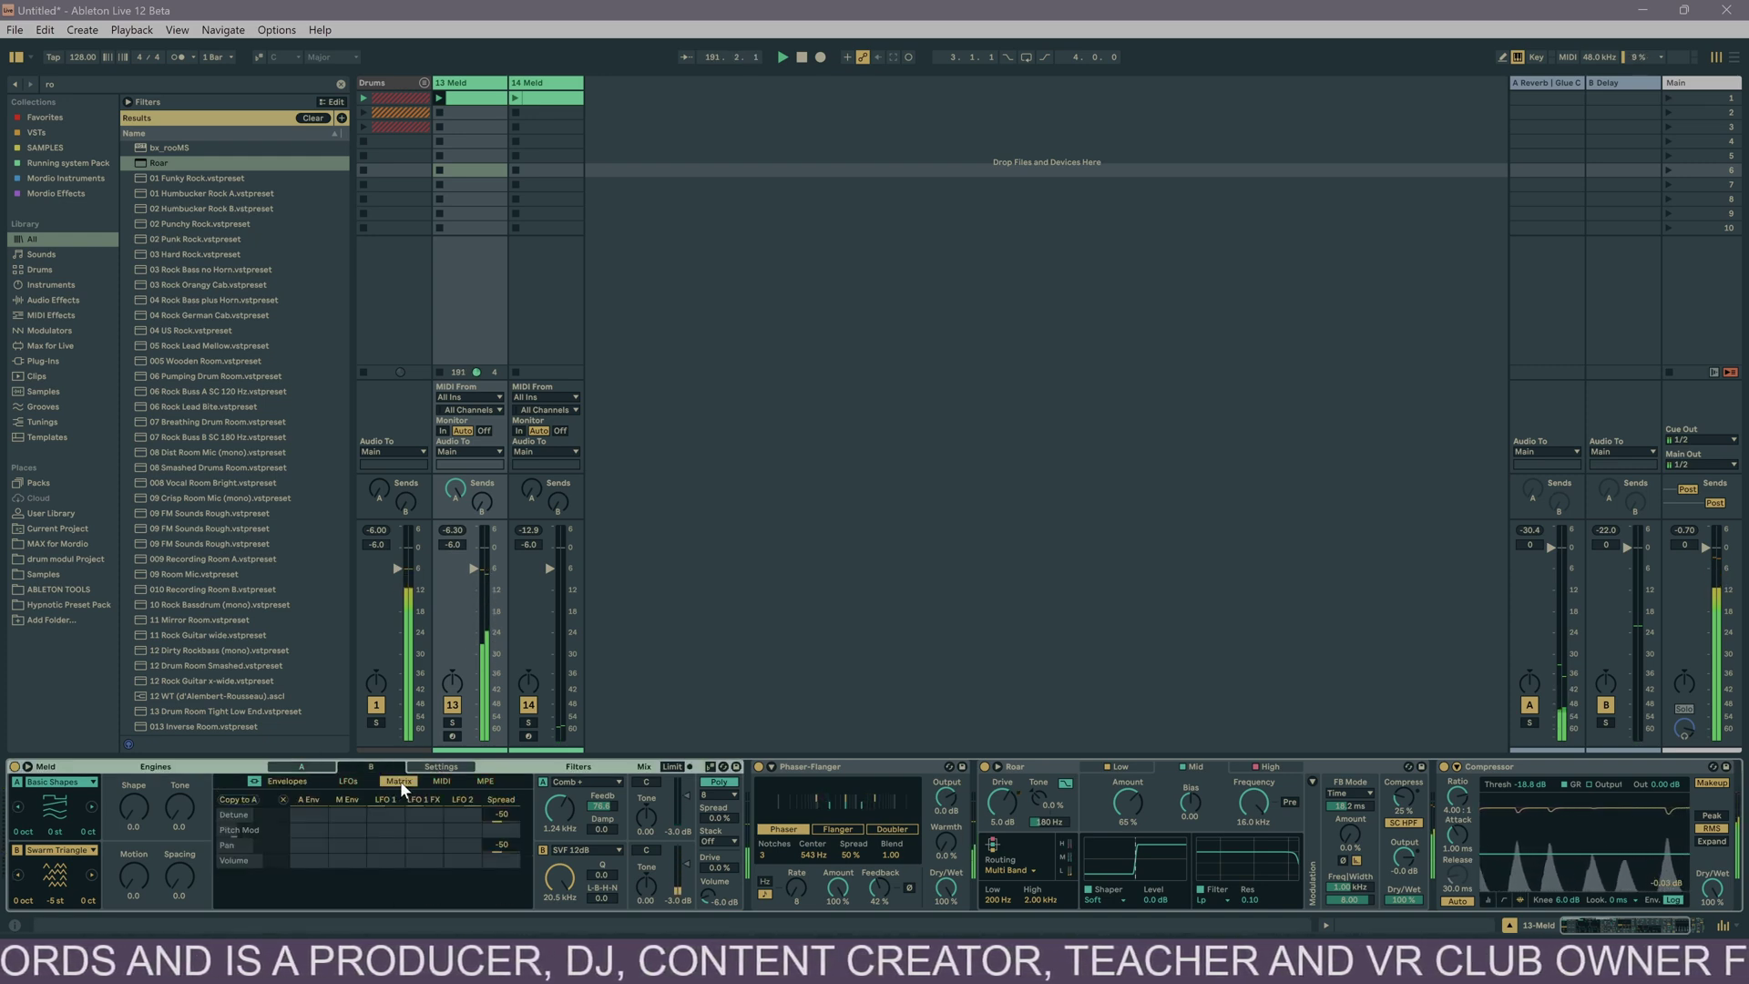
left_click(297, 767)
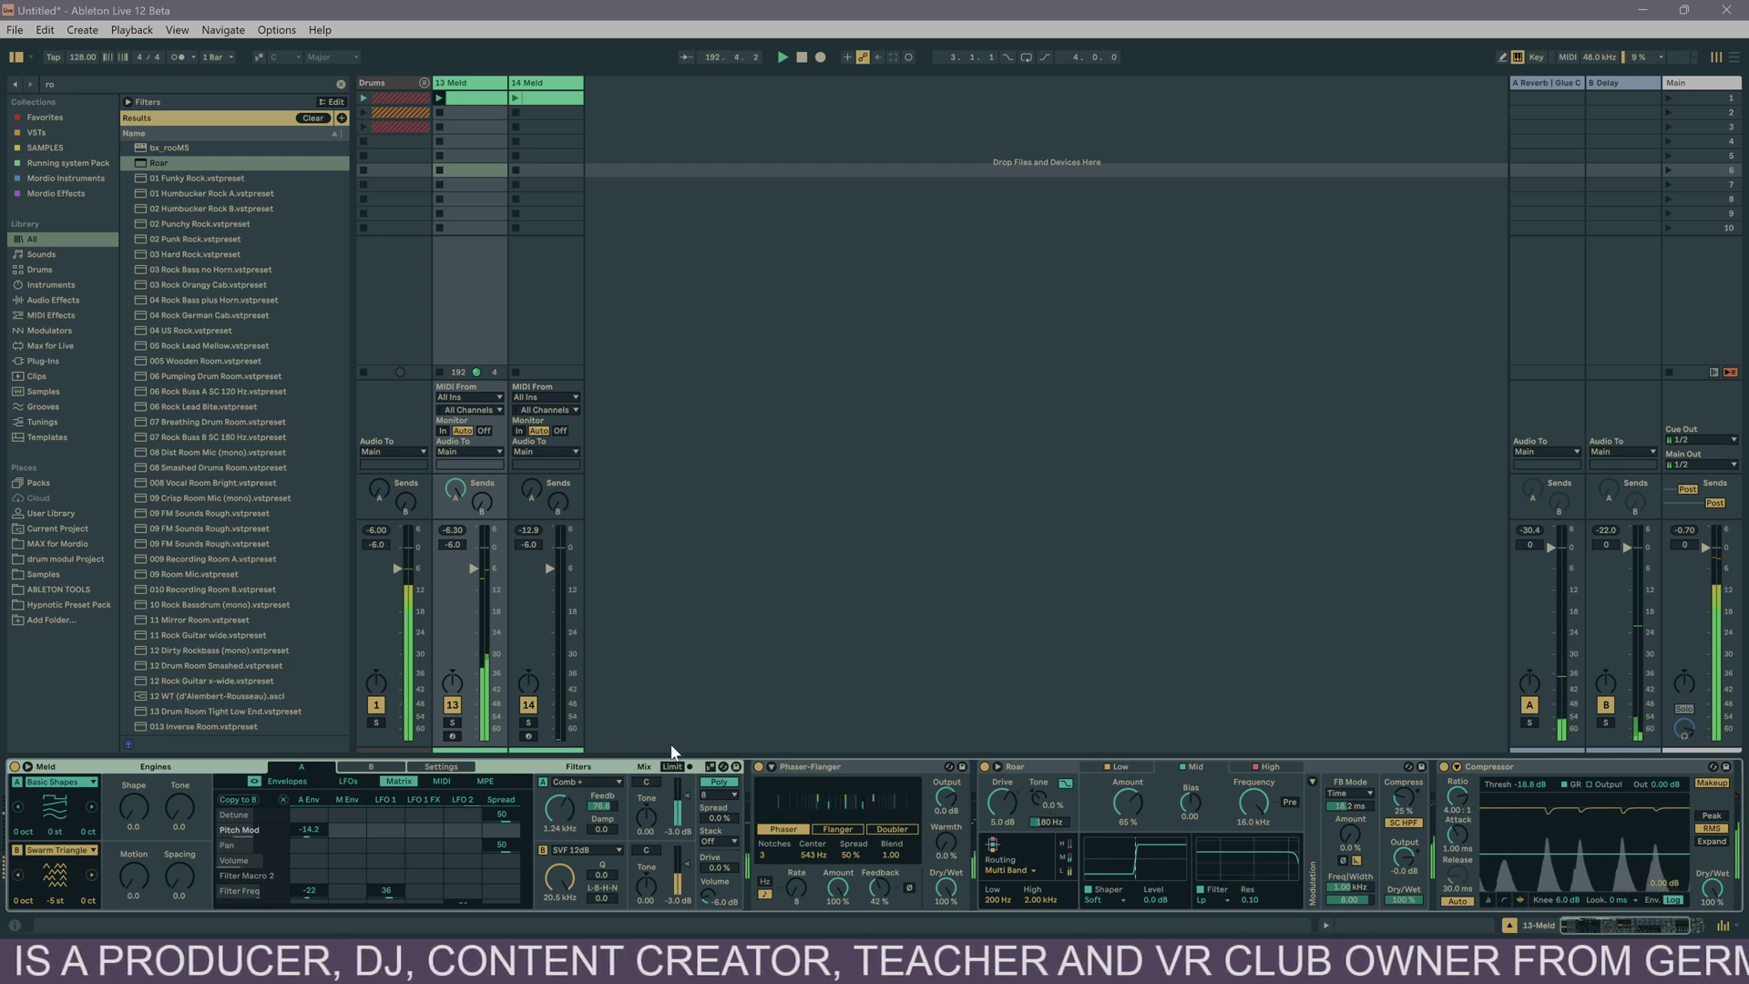